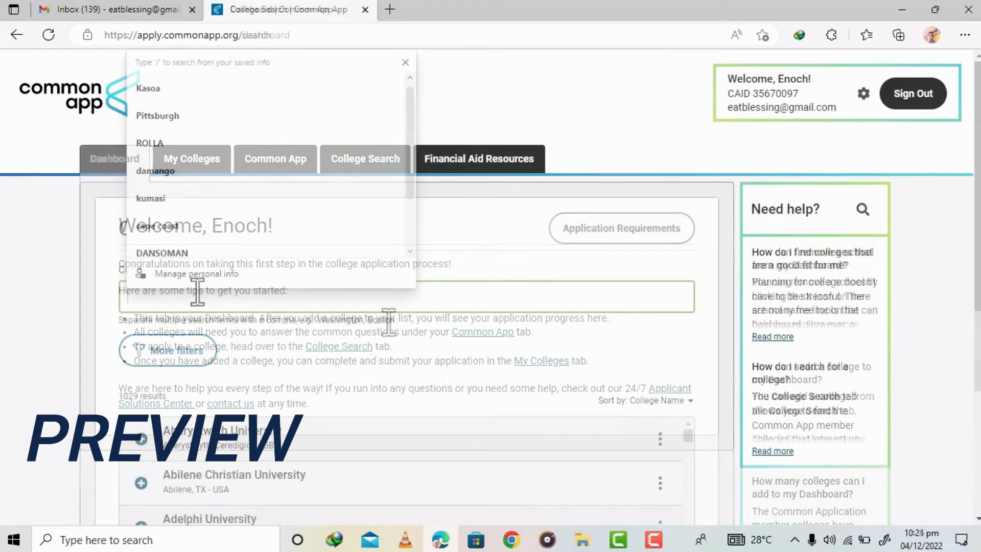
# - Search for Duquesne University in College Search and add it to My Colleges
pyautogui.write('Duq')
pyautogui.write('uesne University')
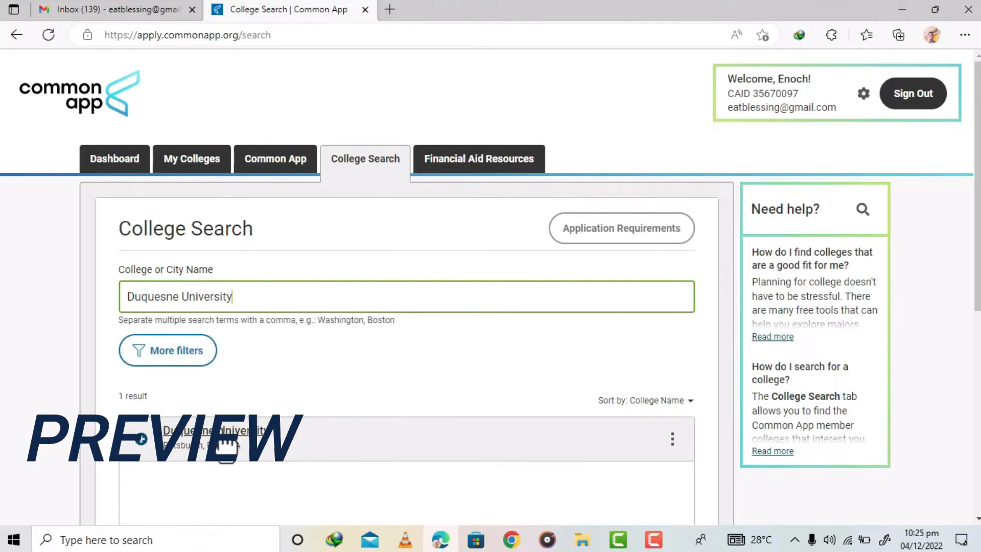
pyautogui.click(141, 439)
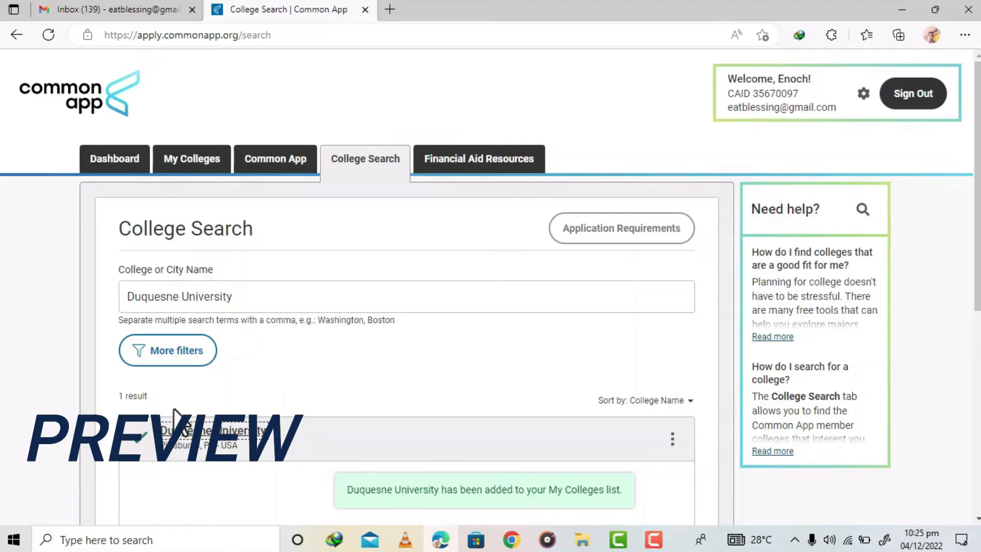
# - Search for Chatham University and add it to My Colleges
pyautogui.click(284, 294)
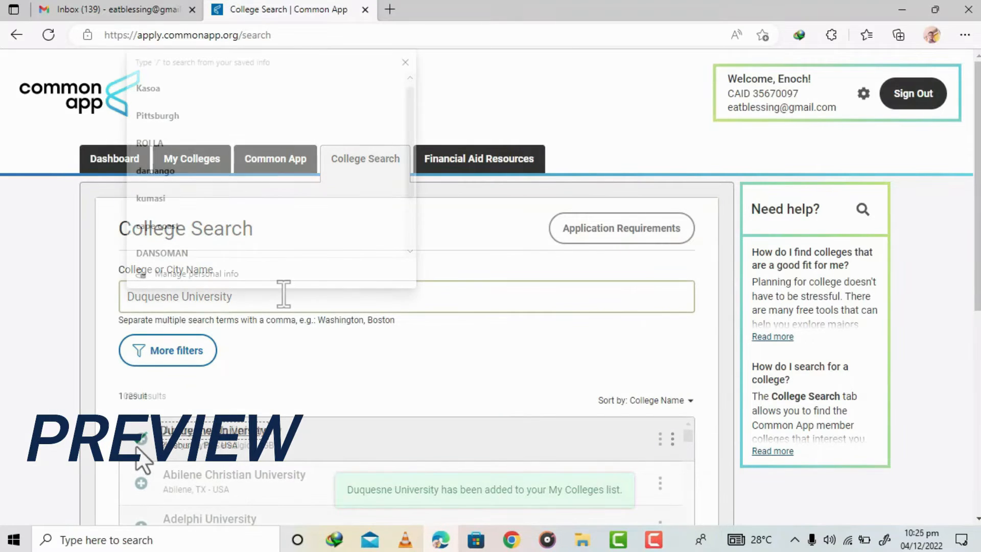
pyautogui.write('Chat')
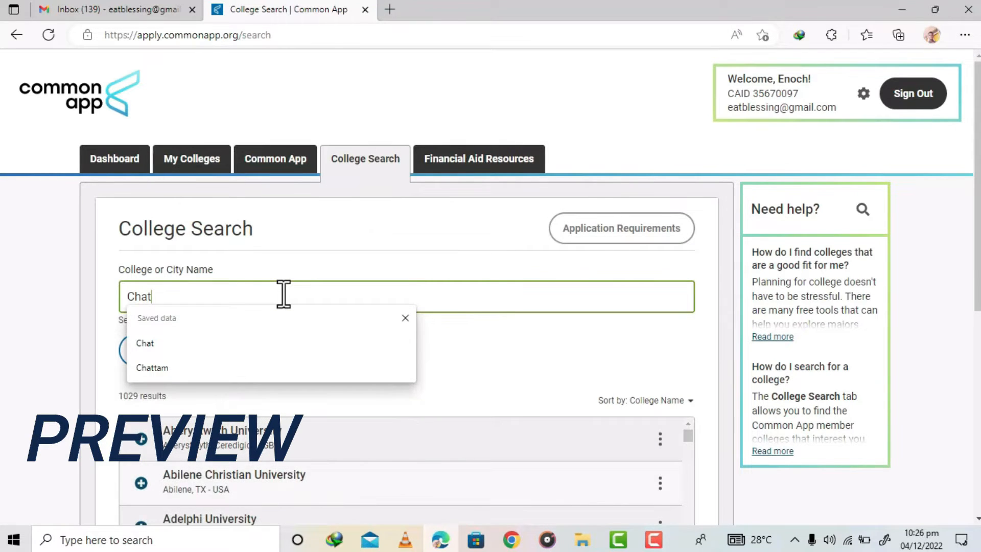
pyautogui.write('ha')
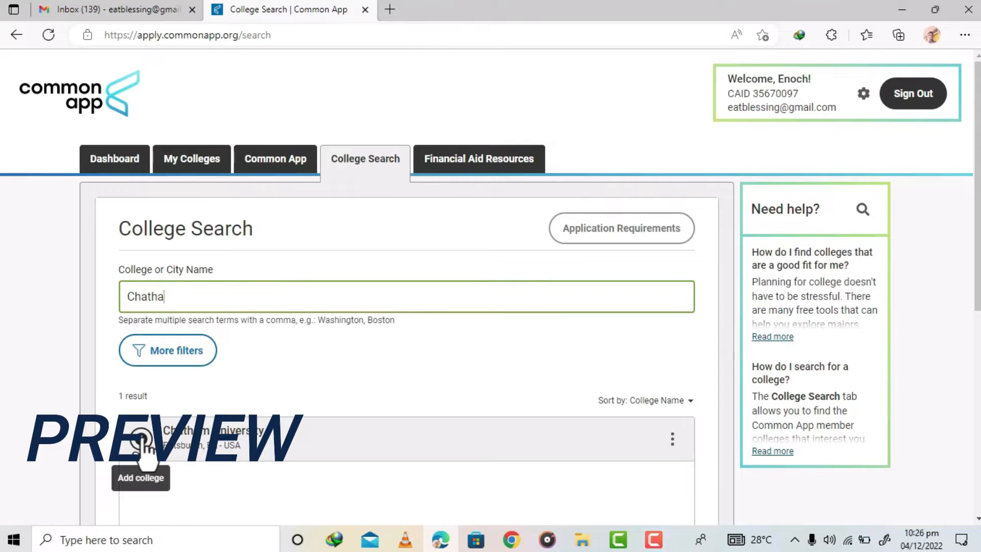
pyautogui.click(141, 439)
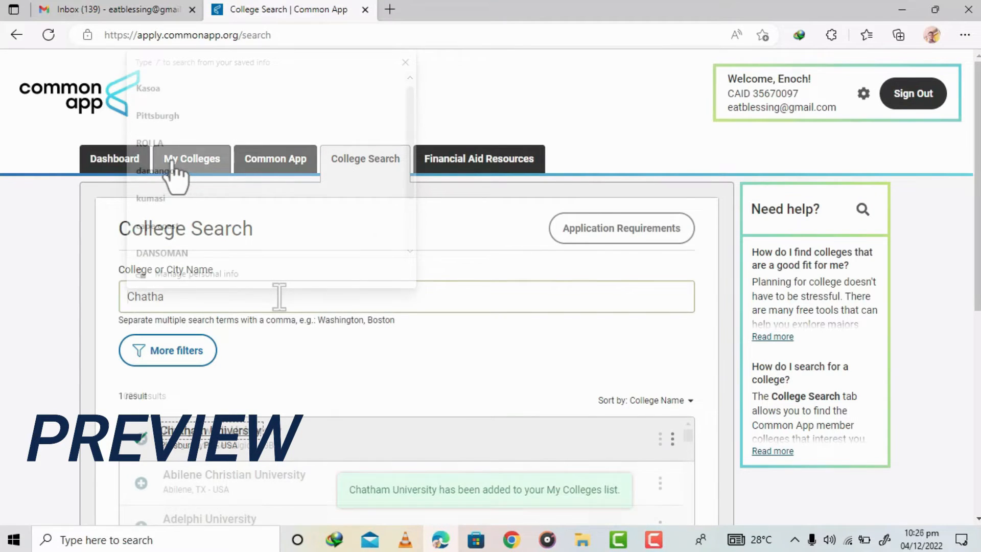
# - Search for Missouri University of Science and Technology and add it to My Colleges
pyautogui.click(176, 165)
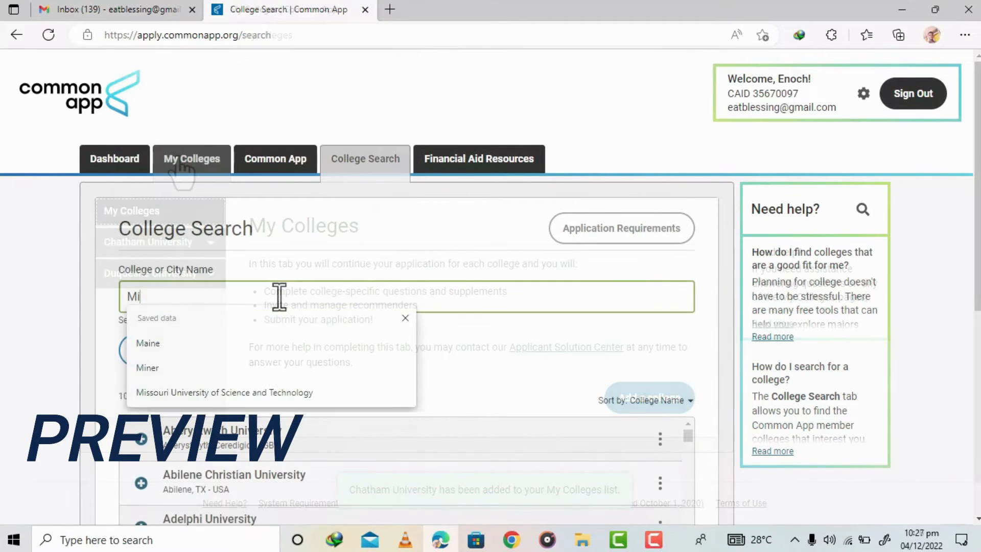
pyautogui.write('ss')
pyautogui.write('ouri University Of S')
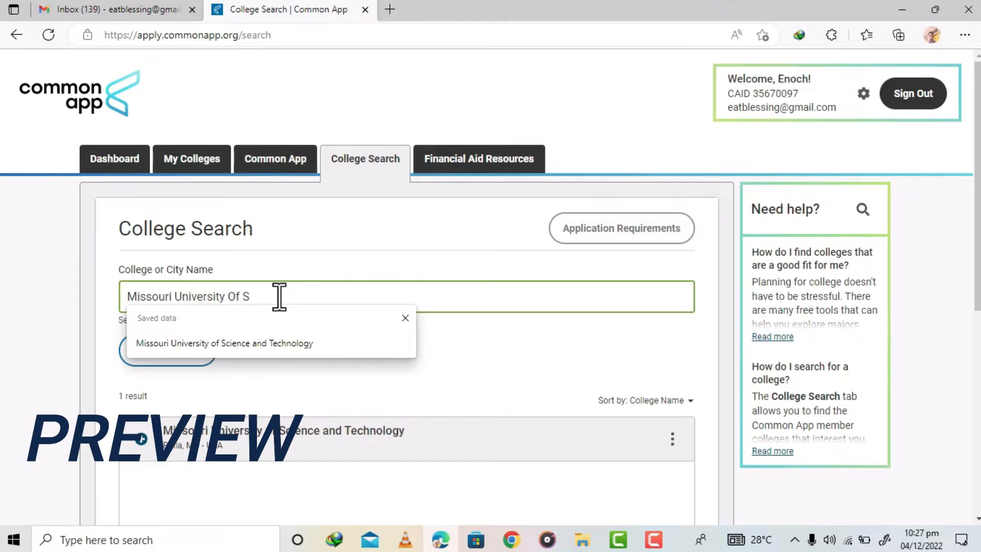
pyautogui.click(140, 438)
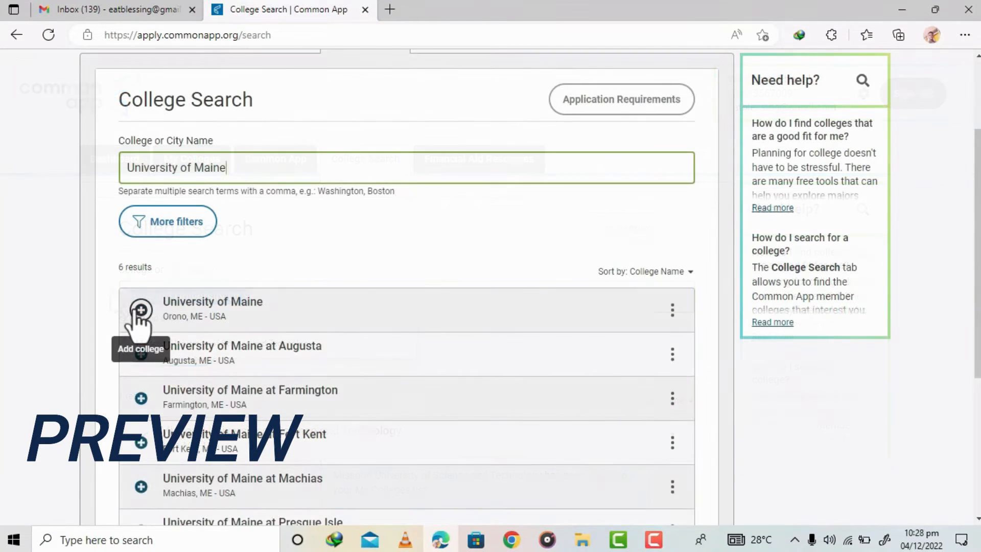
# - Add University of Maine and University of Maine at Machias to My Colleges
pyautogui.click(141, 310)
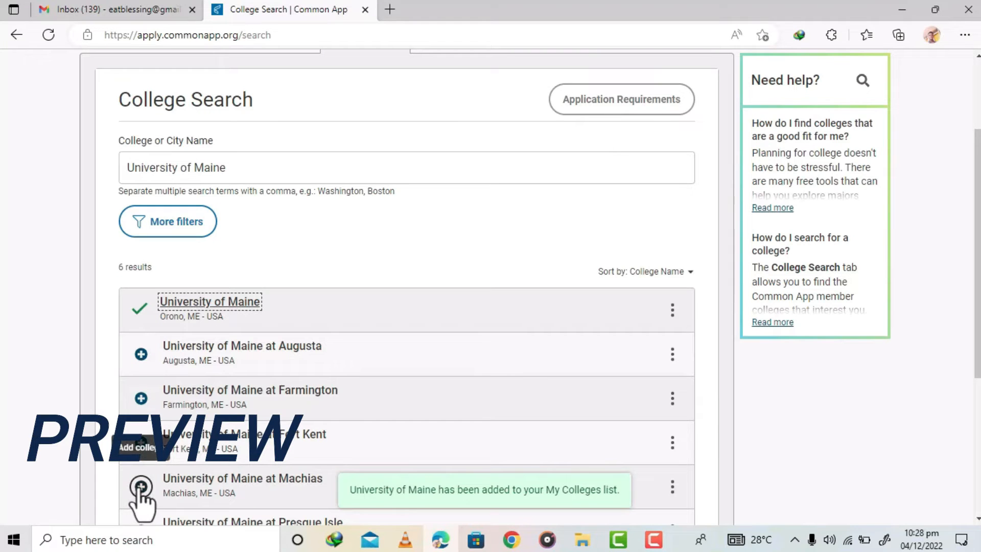
pyautogui.click(141, 486)
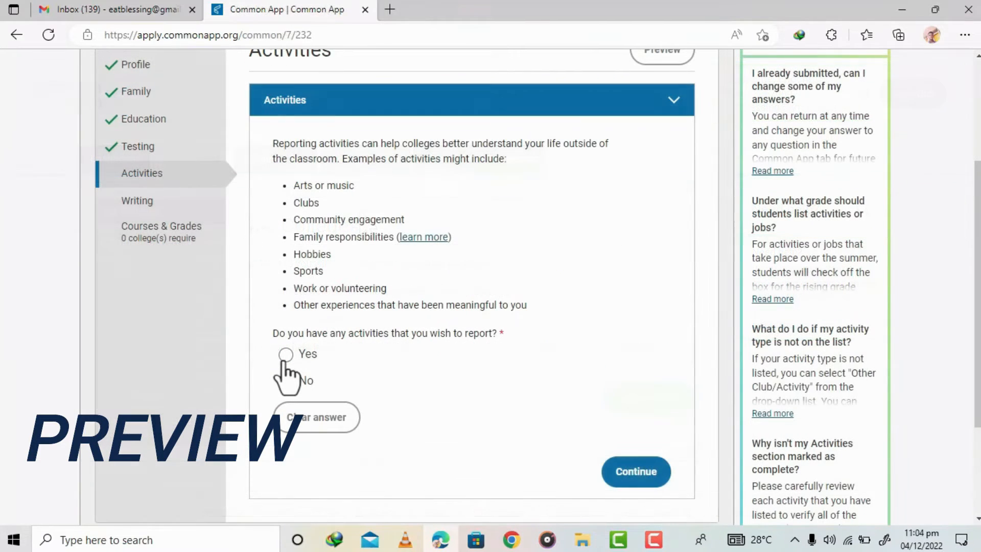
# - Answer Yes to having activities to report in the Activities section
pyautogui.click(284, 356)
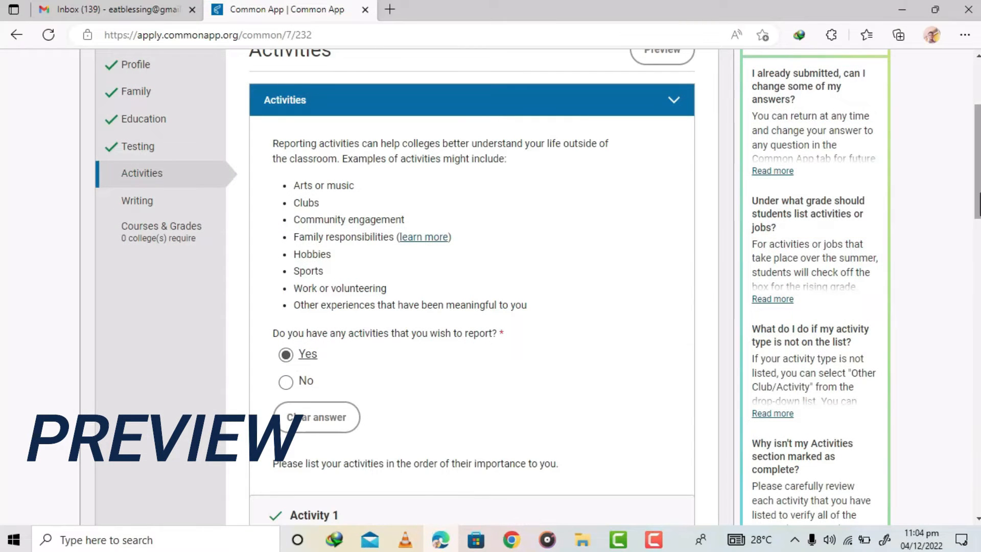
pyautogui.scroll(-5, 491, 286)
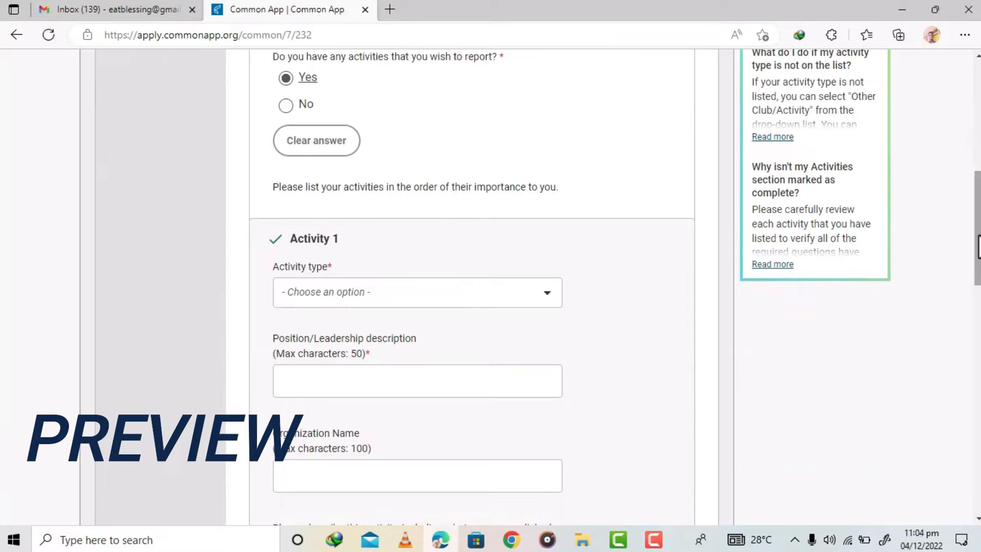
pyautogui.scroll(-2, 596, 221)
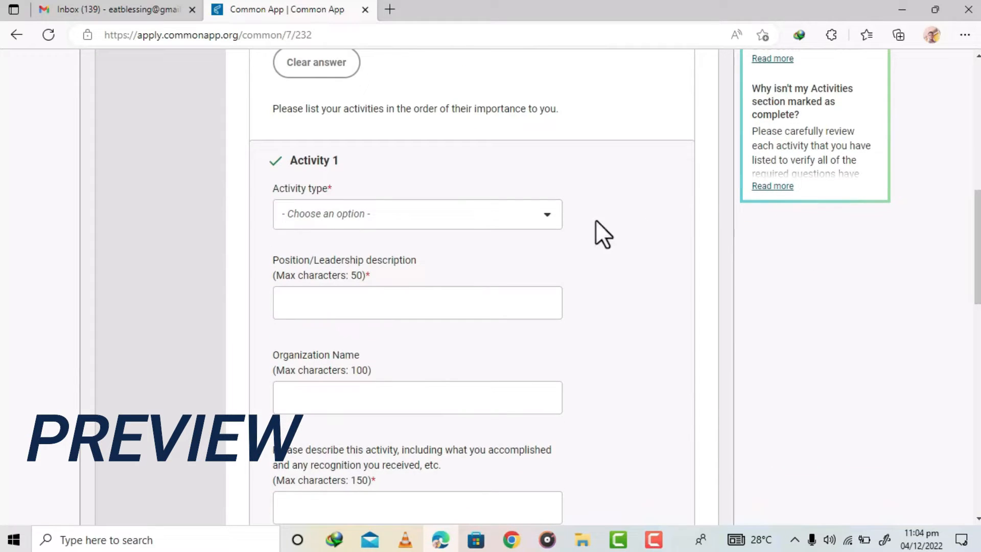
# - Set Activity 1's type to Athletics: Club and browse the Sport/team options
pyautogui.click(374, 217)
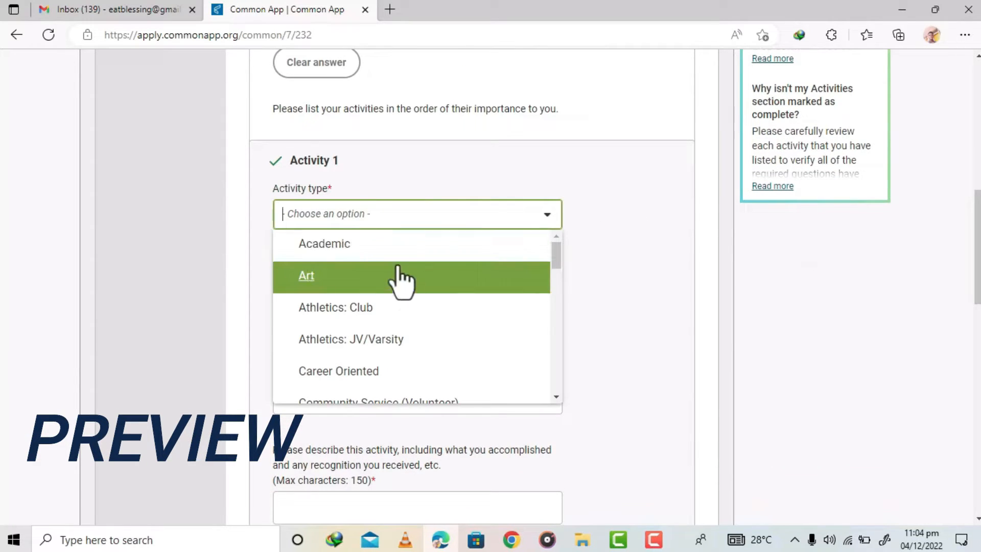
pyautogui.click(444, 308)
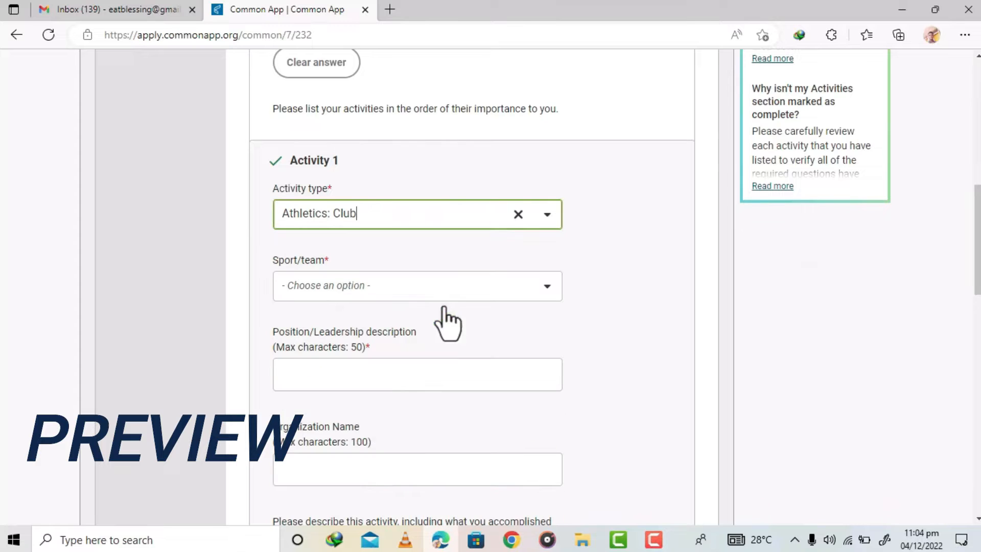
pyautogui.click(370, 287)
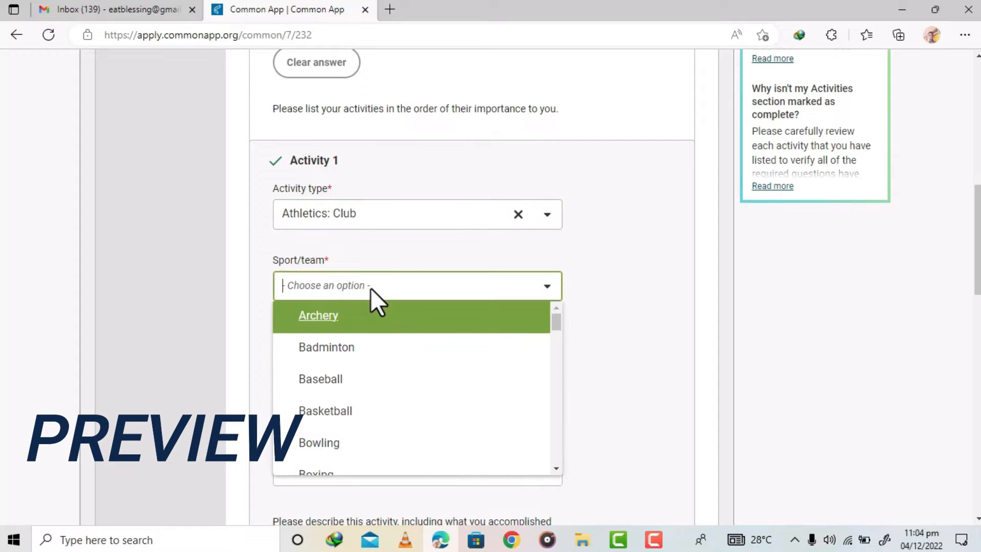
pyautogui.moveTo(556, 321); pyautogui.dragTo(562, 354)
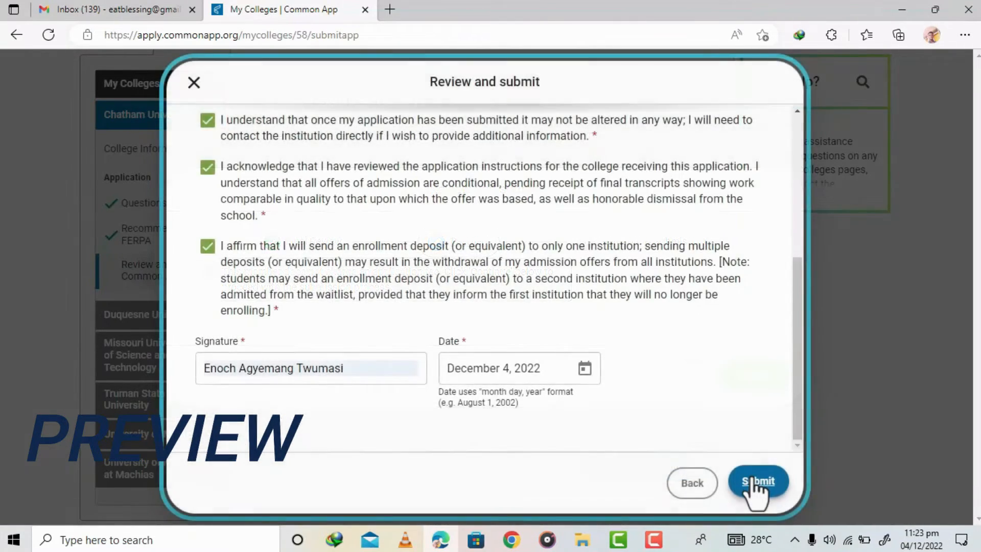
# - Submit the Chatham University application from the Review and submit dialog and open the celebration
pyautogui.click(751, 483)
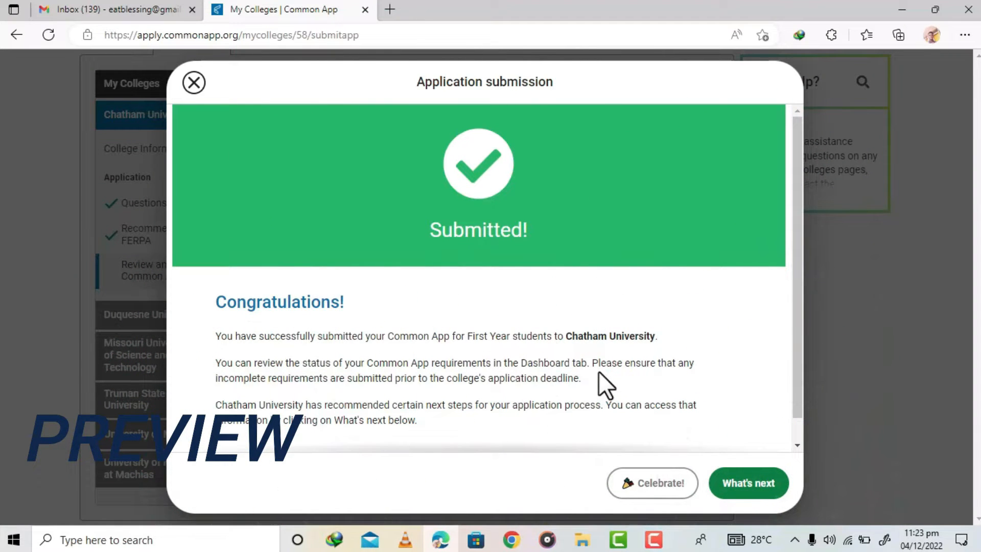
pyautogui.click(682, 488)
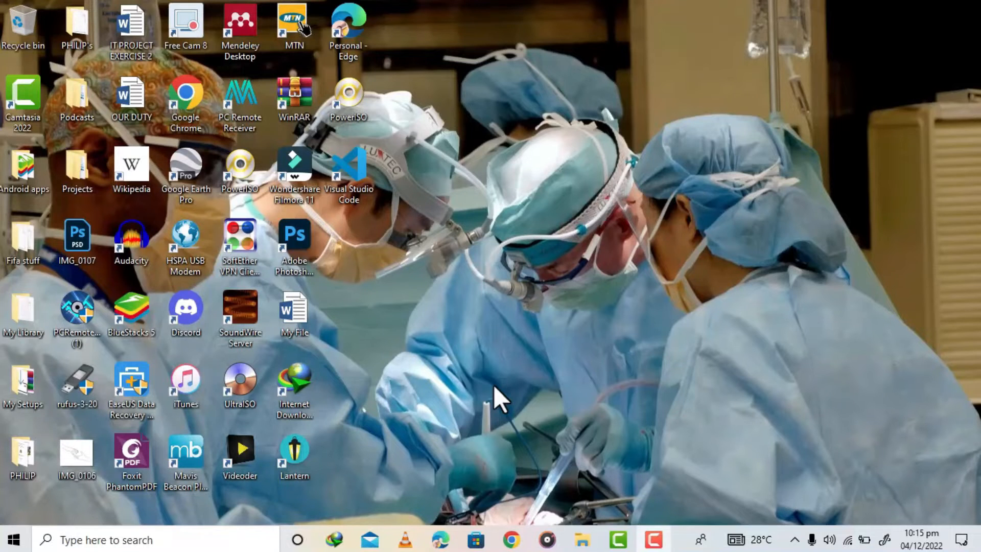
# - Open the browser and go to commonapp.org
pyautogui.click(438, 543)
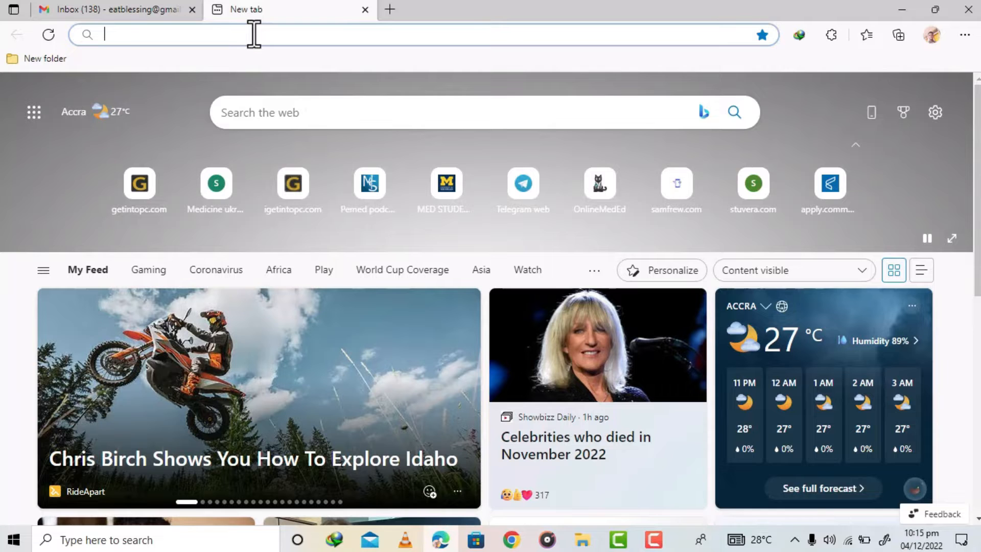
pyautogui.write('co')
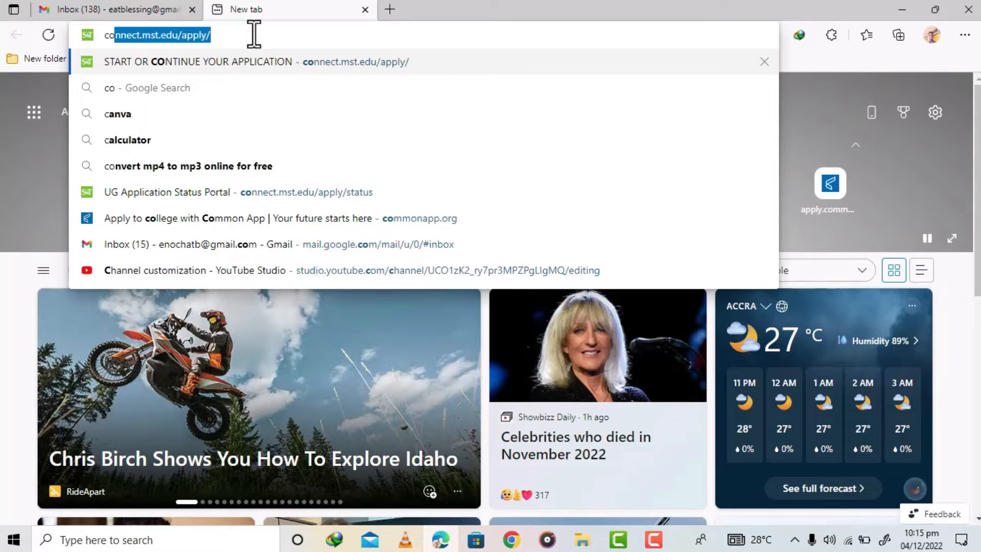
pyautogui.write('mmonap')
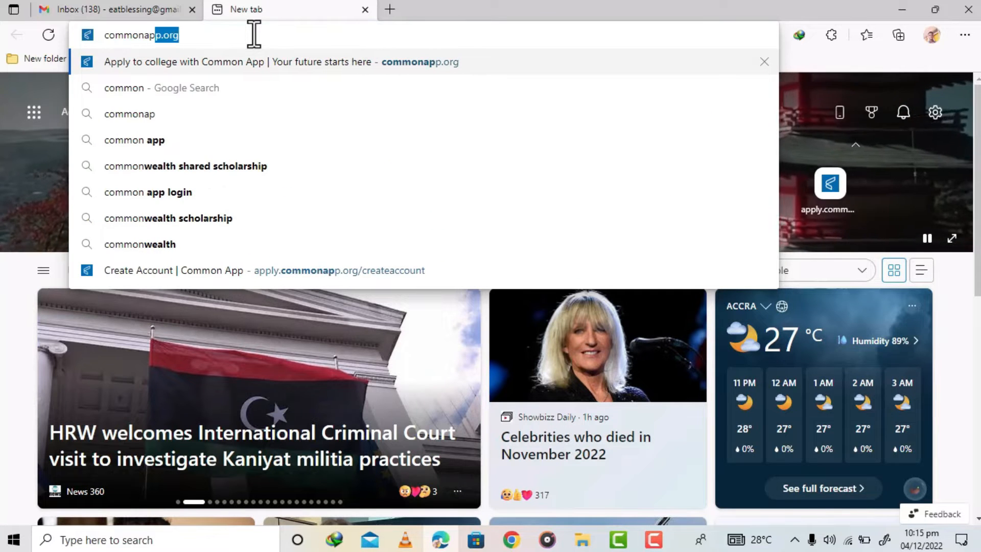
pyautogui.write('p.org')
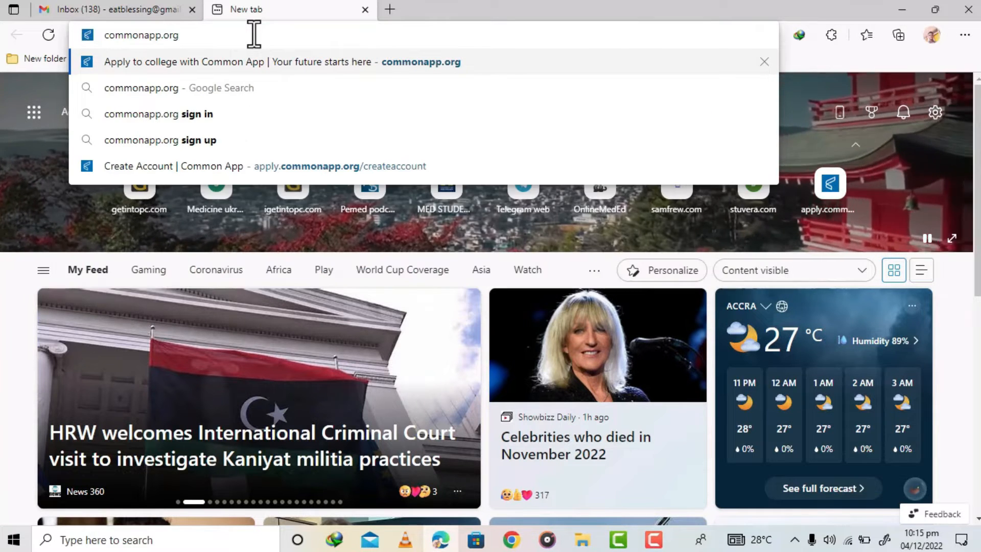
pyautogui.press('Return')
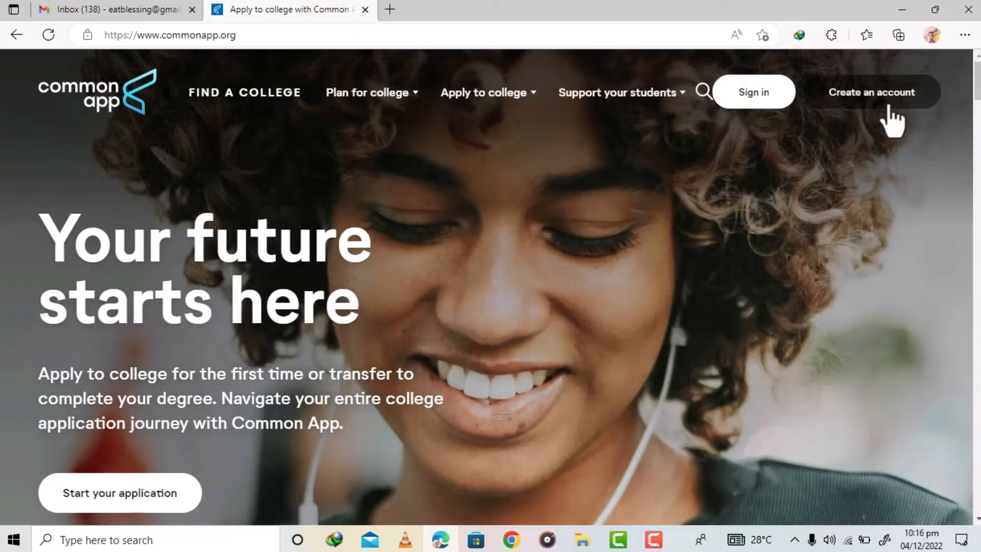
# - Start creating an account as a First year student
pyautogui.click(873, 98)
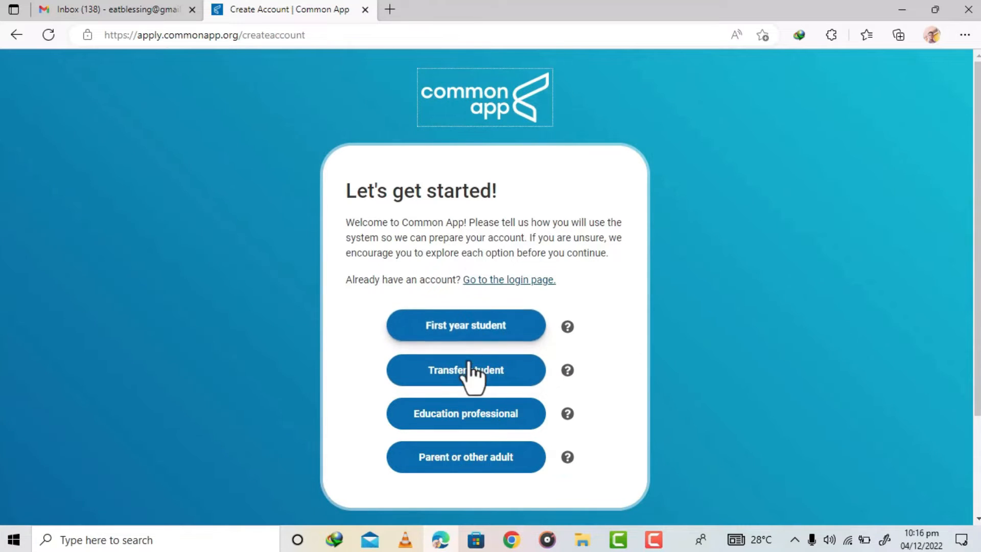
pyautogui.click(462, 327)
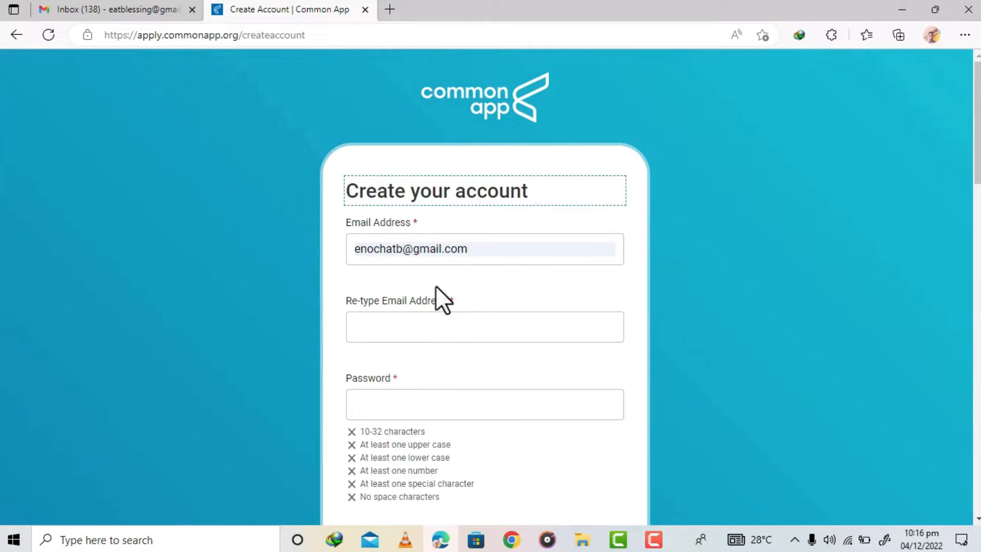
# - Replace the autofilled Email Address with the applicant's e-mail address
pyautogui.click(460, 249)
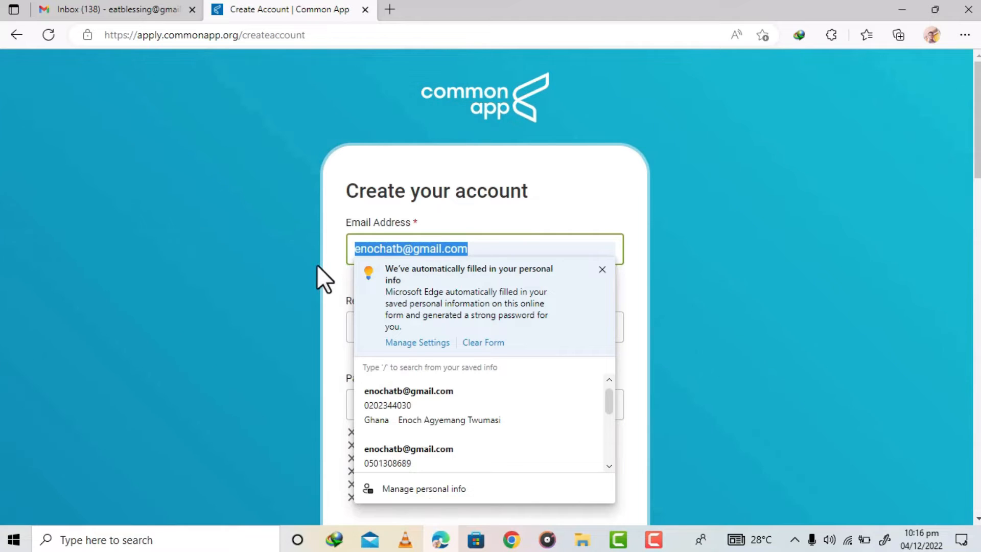
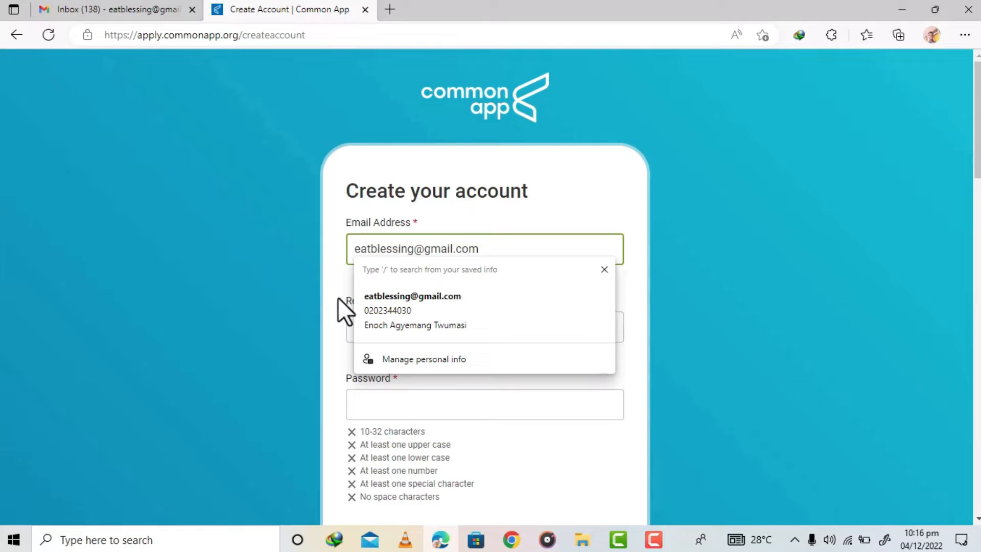
# - Enter the same e-mail address in the Re-type Email Address field
pyautogui.click(501, 403)
pyautogui.click(418, 320)
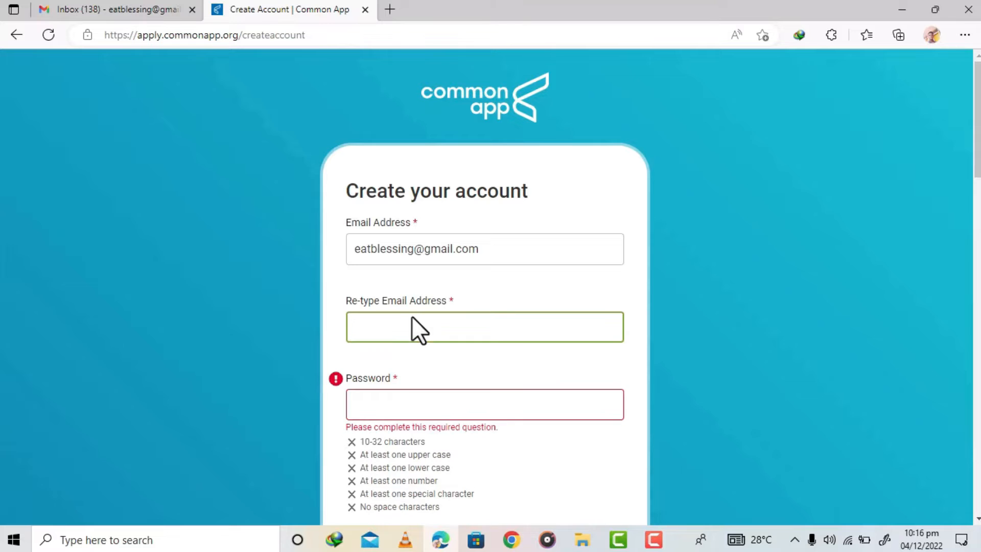
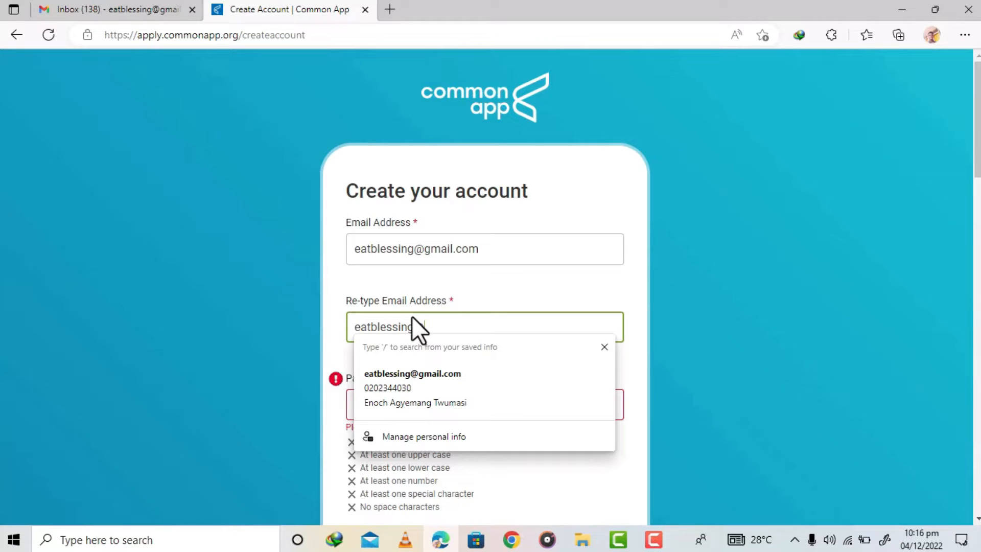
pyautogui.click(577, 357)
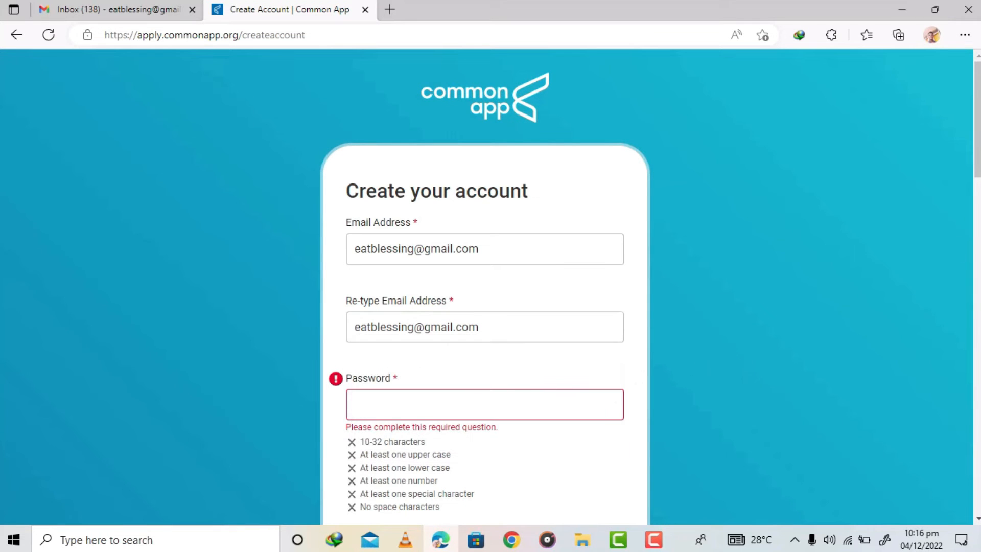
# - Enter an account password meeting all the listed requirements in the Password field
pyautogui.scroll(-3, 728, 327)
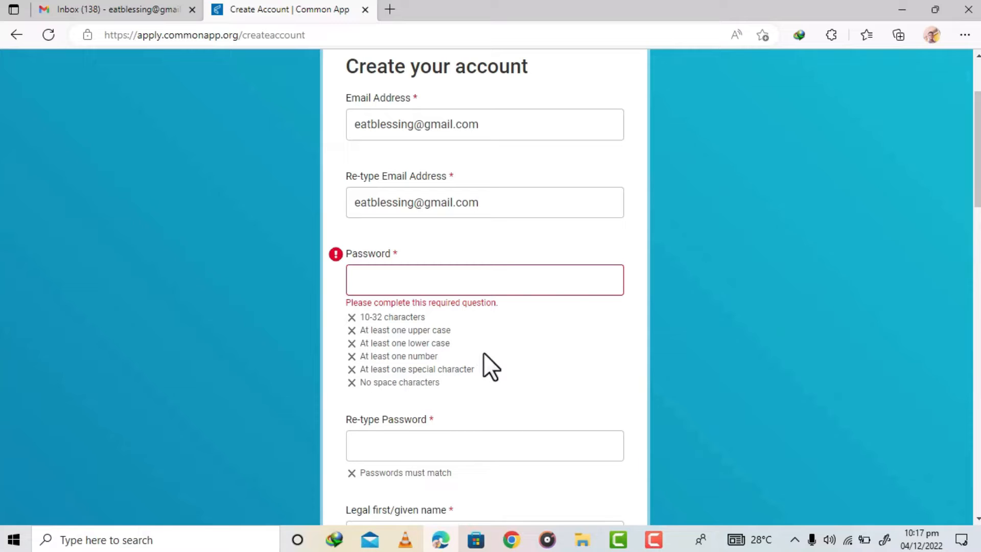
pyautogui.click(386, 276)
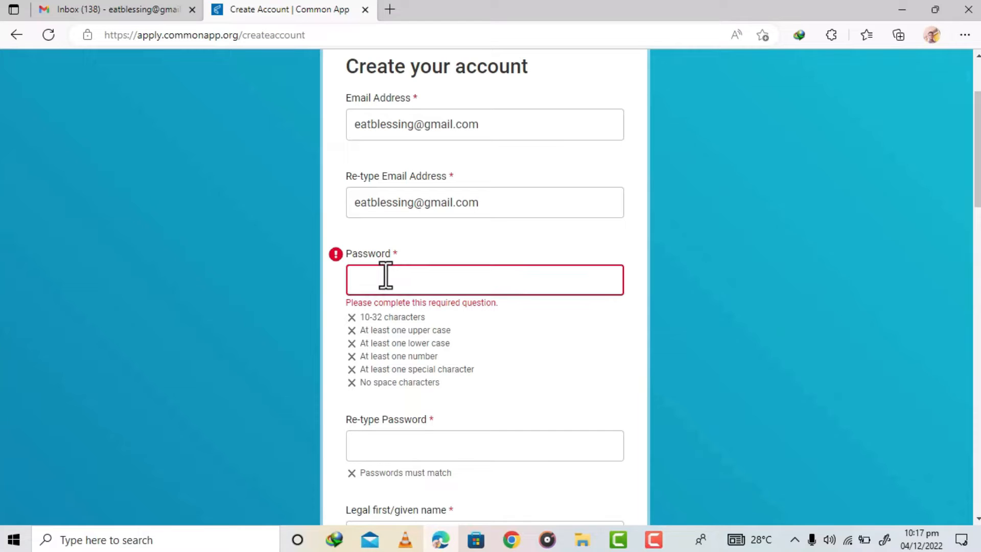
pyautogui.write('••••••••••')
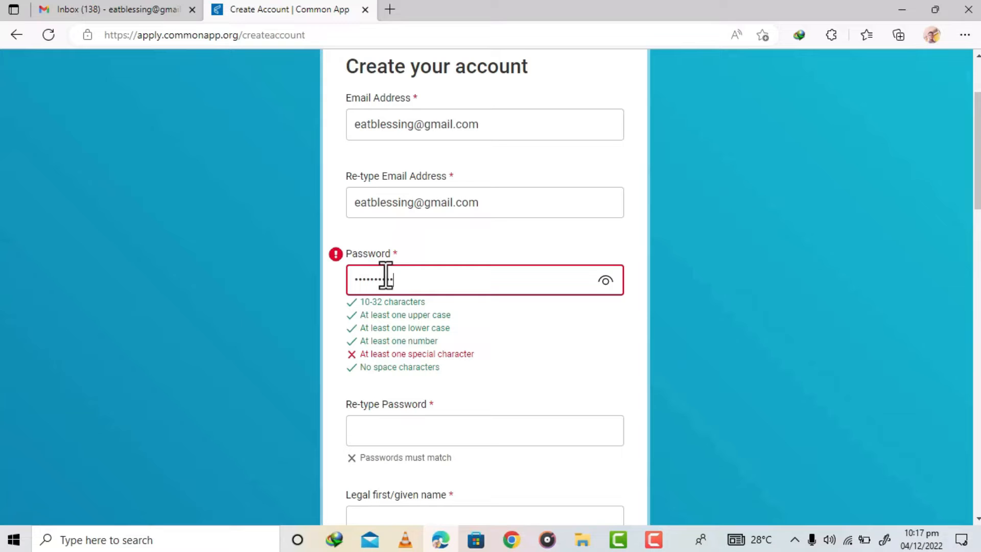
pyautogui.write('•')
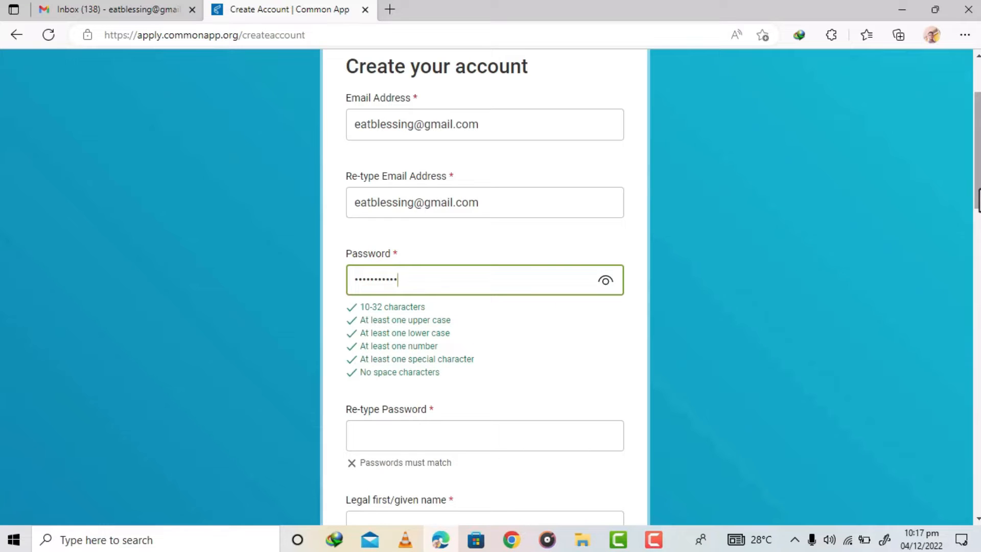
# - Enter the same password again in the Re-type Password field
pyautogui.scroll(-2, 881, 219)
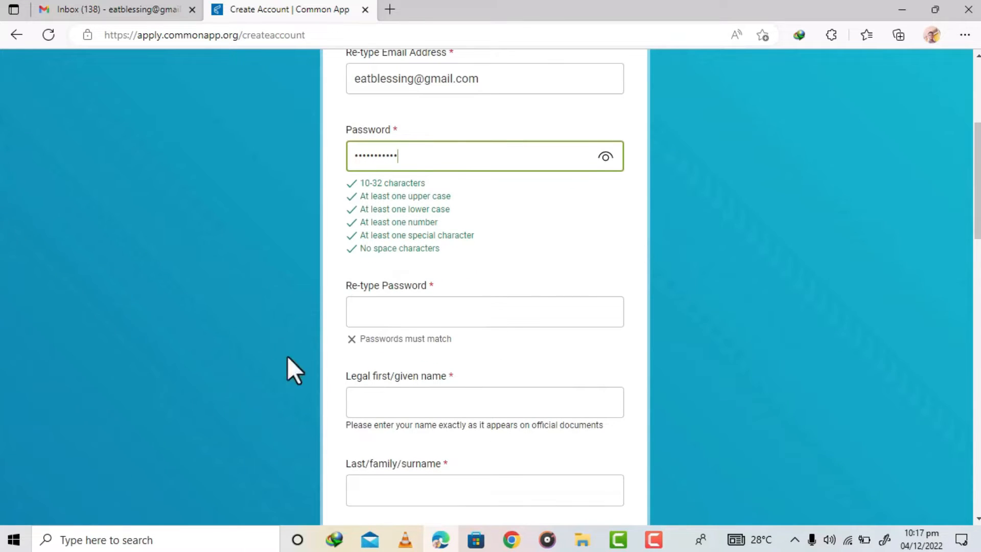
pyautogui.moveTo(347, 340); pyautogui.dragTo(455, 339)
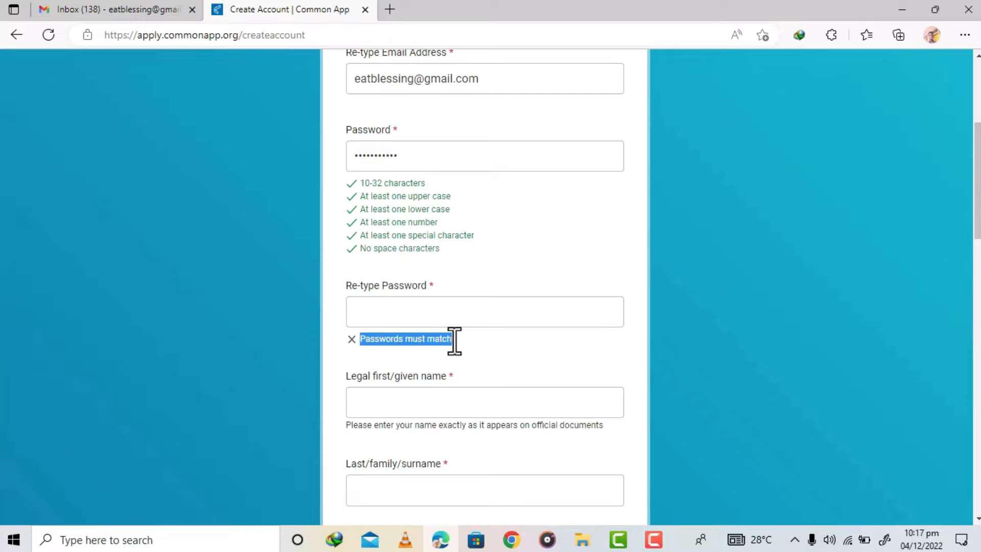
pyautogui.click(396, 307)
pyautogui.write('•••••••••••')
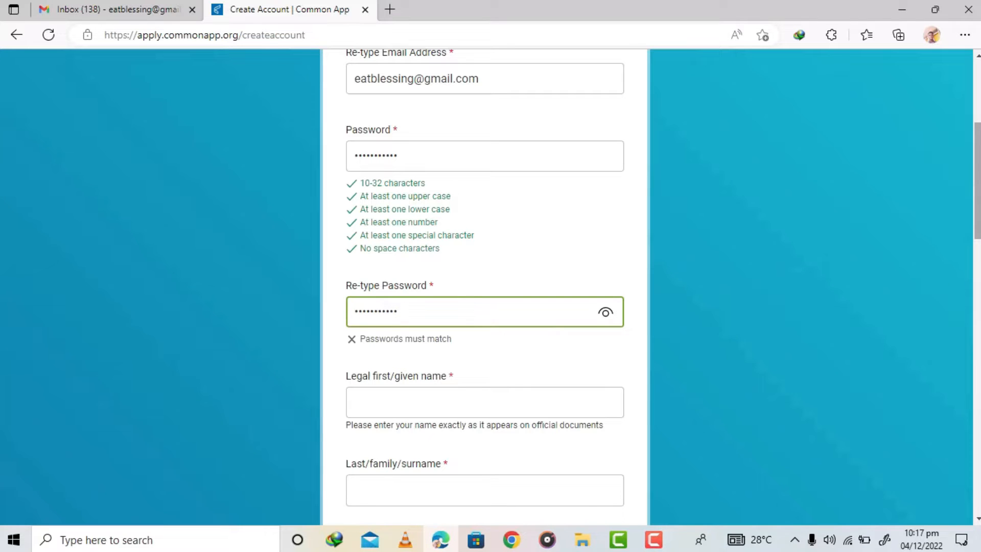
# - Fill in the applicant's legal first/given name and last/family/surname
pyautogui.scroll(-2, 977, 179)
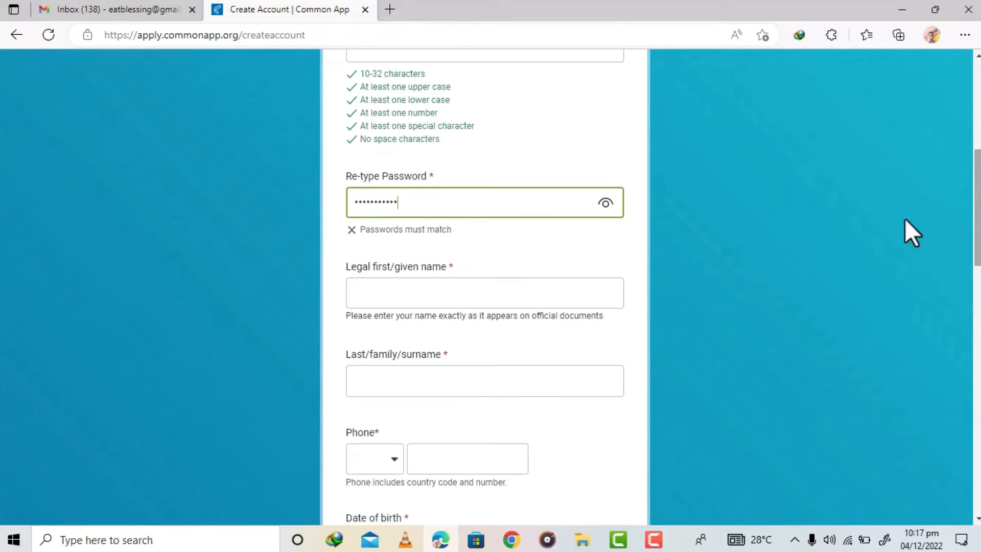
pyautogui.click(488, 291)
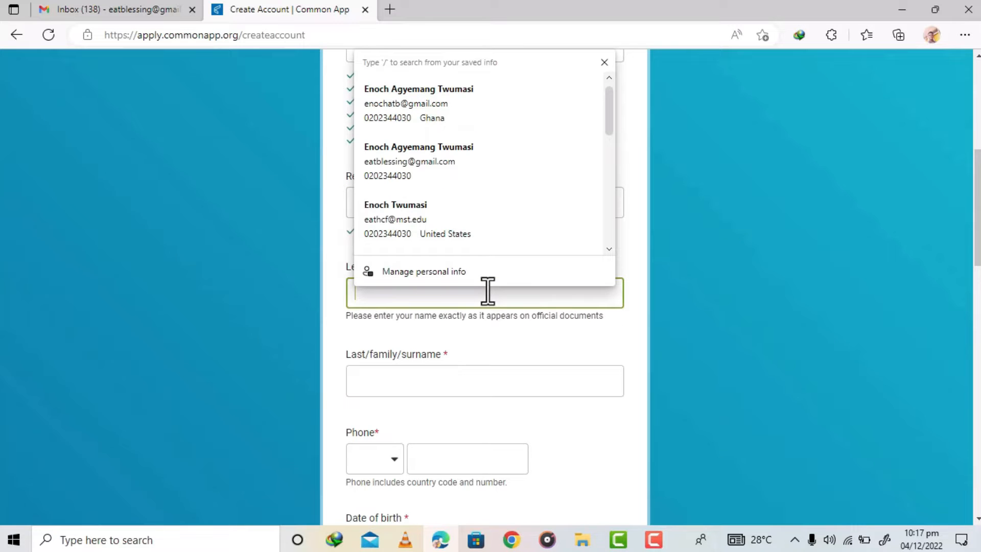
pyautogui.click(431, 379)
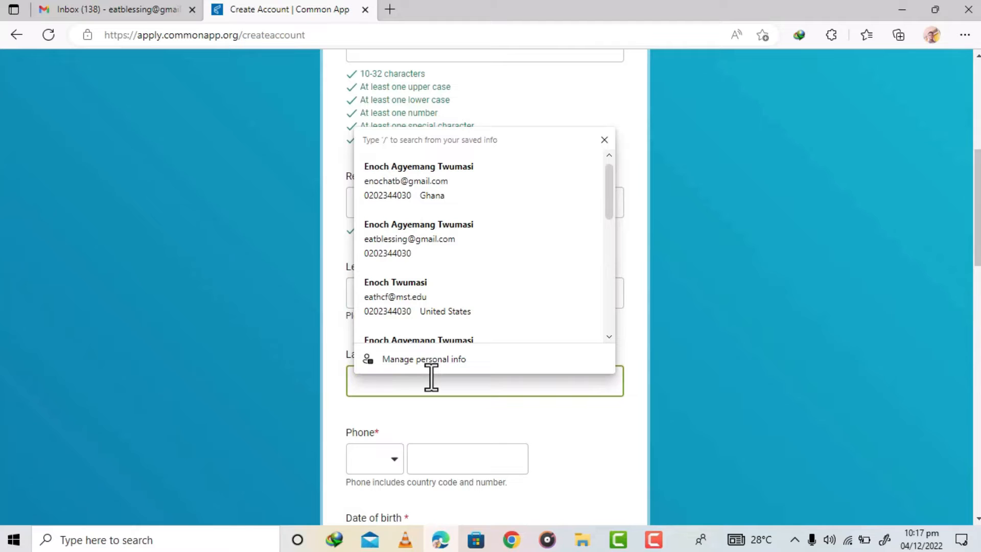
# - Set the phone country code to +233 Ghana
pyautogui.click(374, 460)
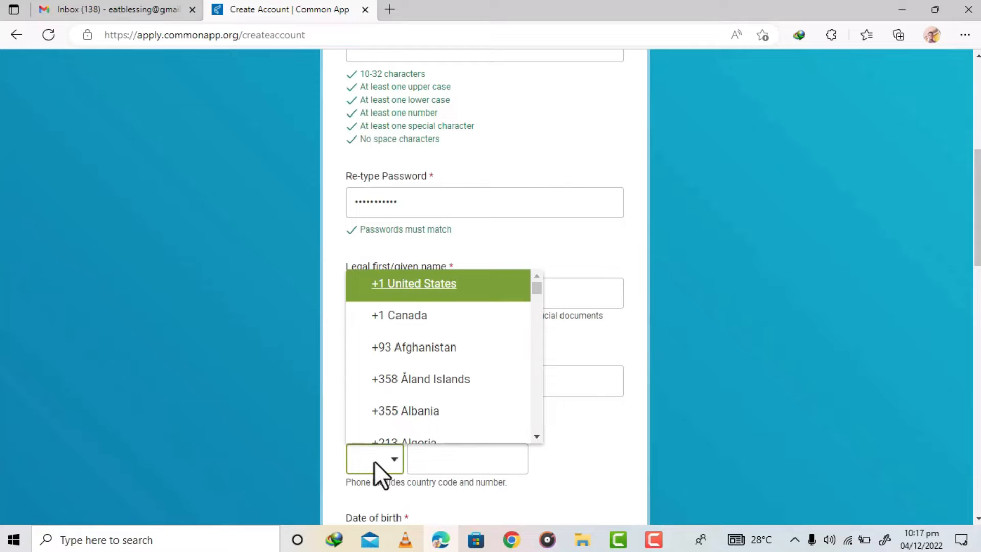
pyautogui.moveTo(979, 220); pyautogui.dragTo(980, 238)
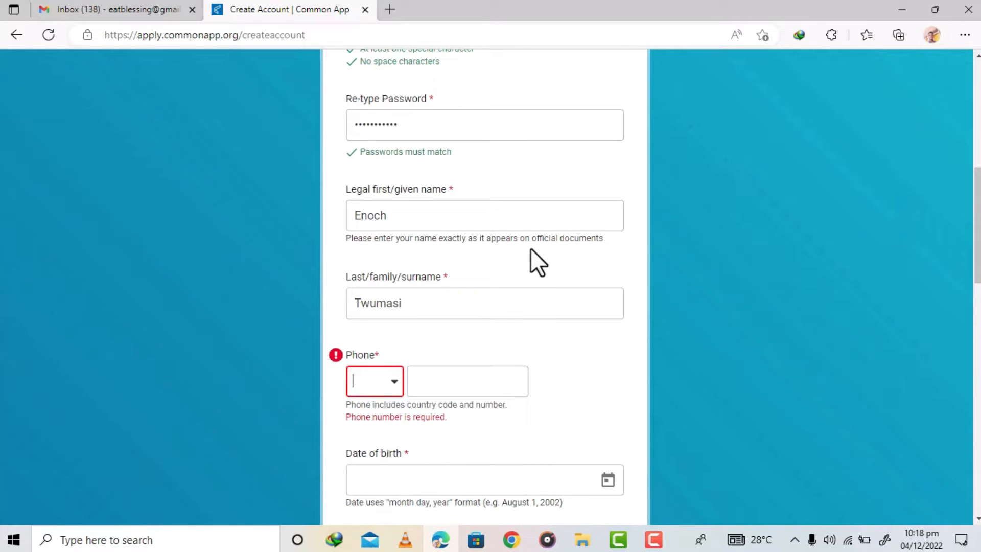
pyautogui.write('+233')
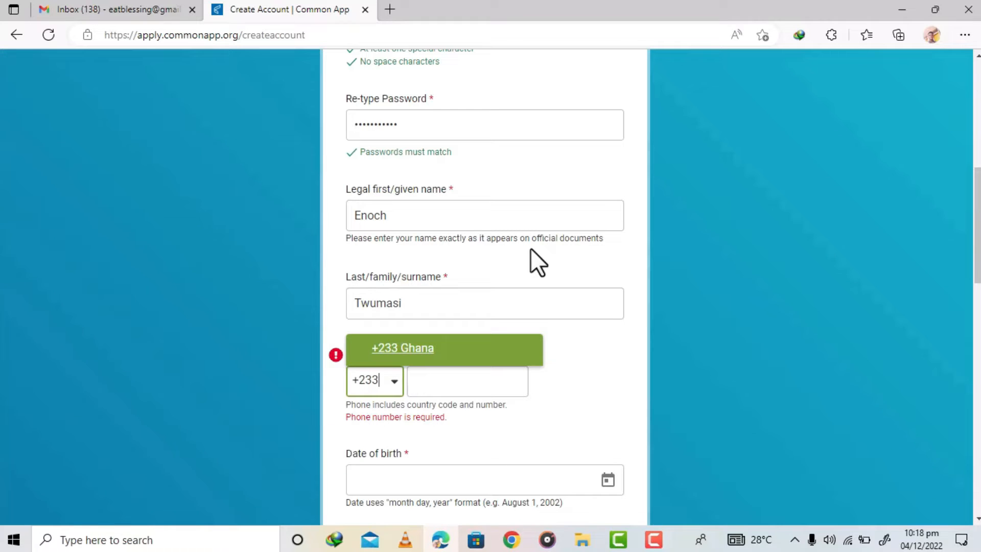
pyautogui.click(409, 353)
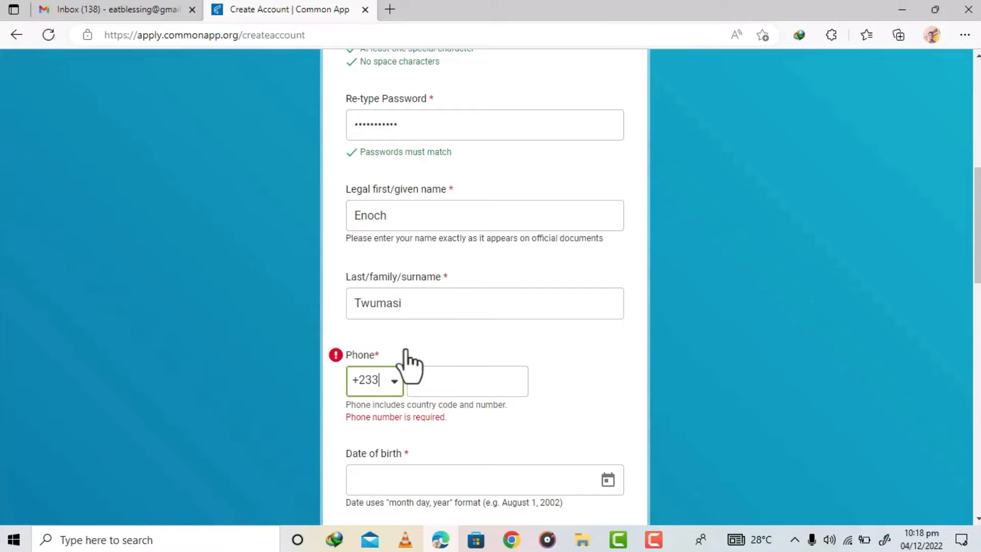
# - Enter the applicant's phone number next to the country code
pyautogui.click(449, 383)
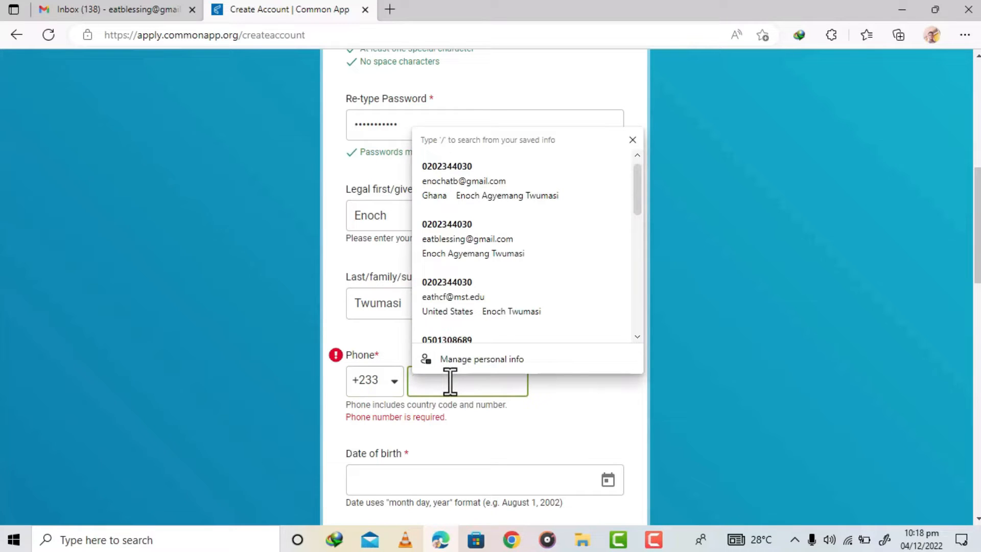
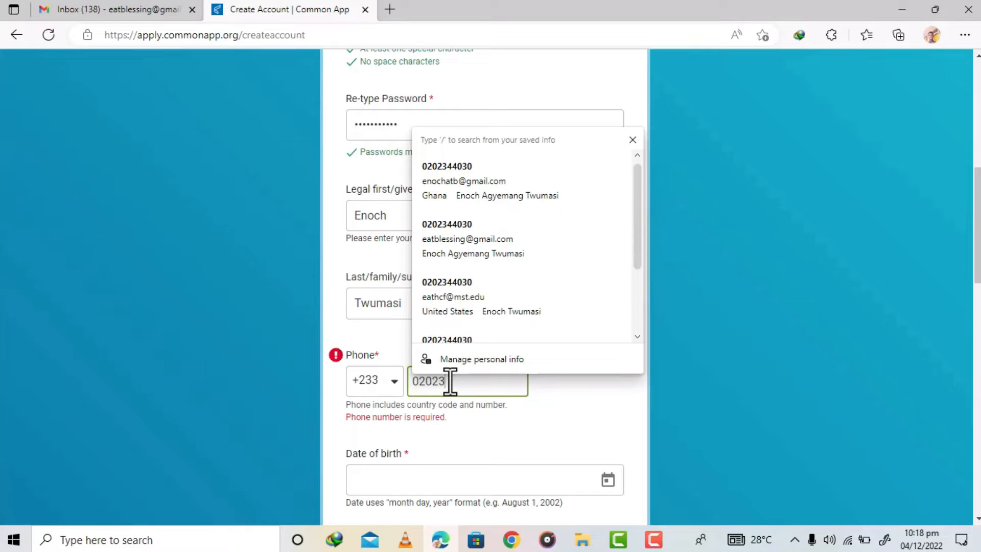
# - Pick the applicant's date of birth from the calendar by choosing year, month and day
pyautogui.click(606, 483)
pyautogui.click(606, 483)
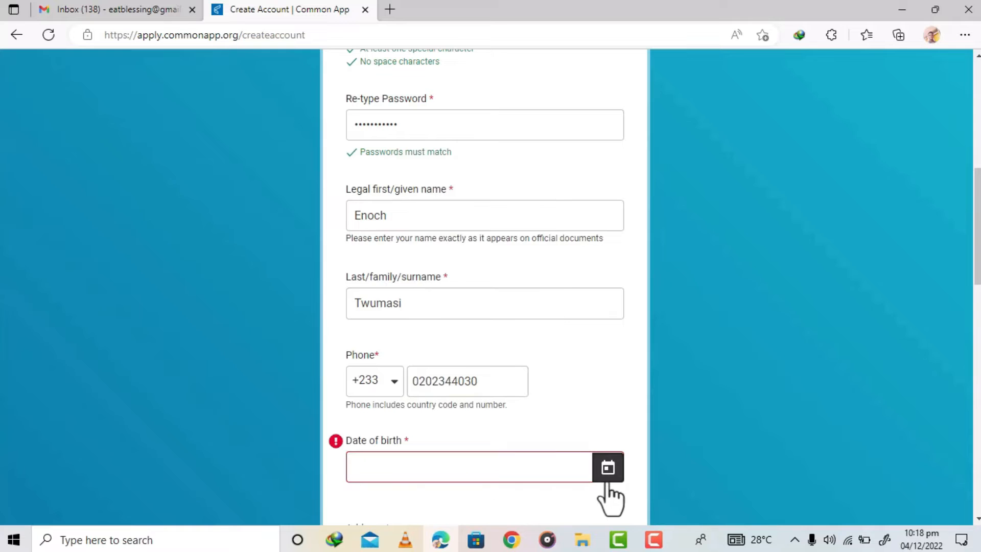
pyautogui.click(605, 375)
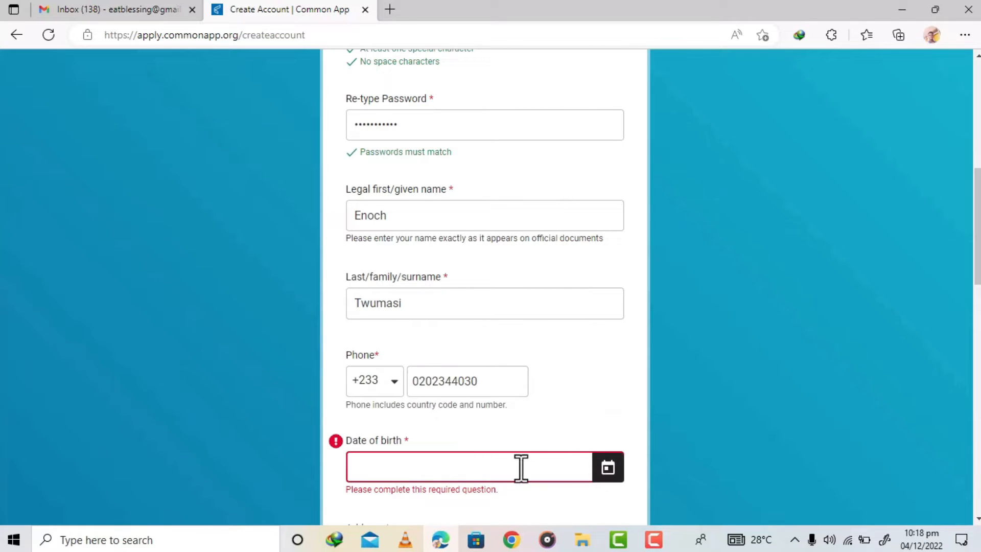
pyautogui.click(610, 467)
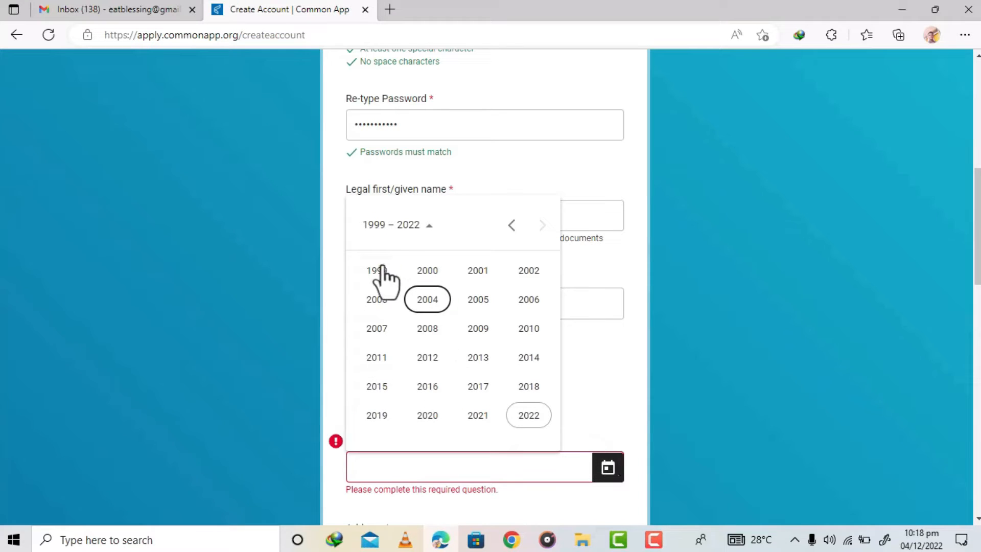
pyautogui.click(420, 226)
pyautogui.click(427, 229)
pyautogui.click(425, 270)
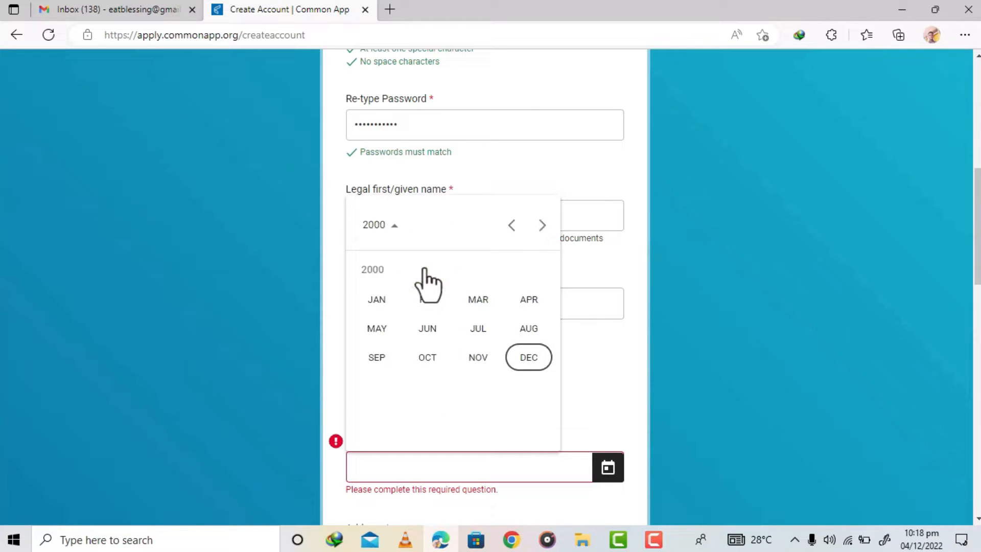
pyautogui.click(480, 332)
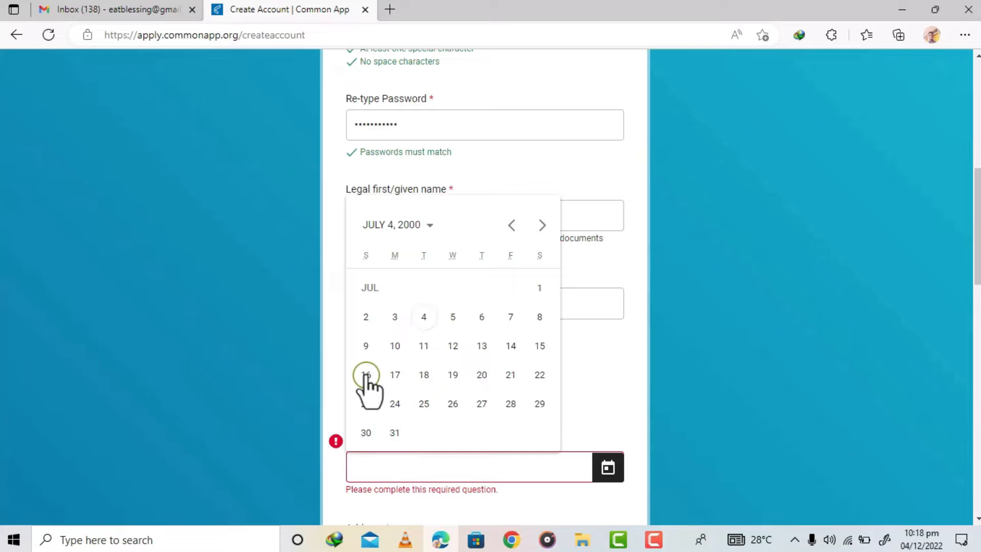
pyautogui.click(366, 375)
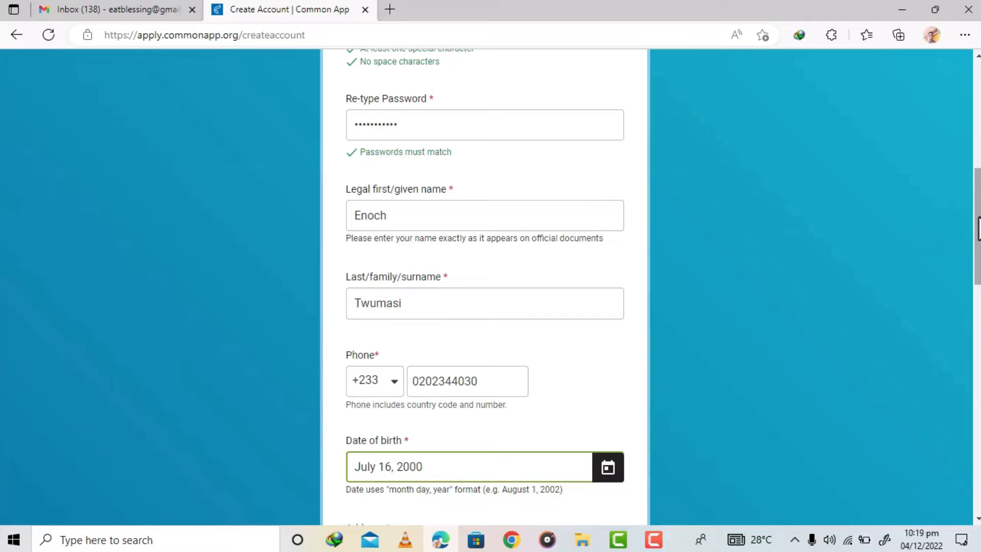
# - Start adding an address and set the Country/Region/Territory to Ghana
pyautogui.scroll(-1, 977, 240)
pyautogui.scroll(-5, 977, 245)
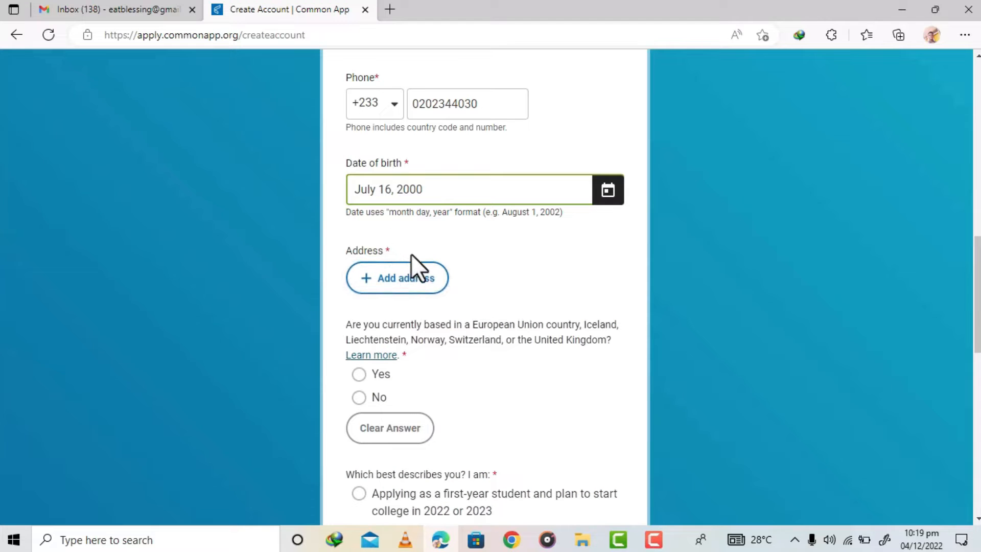
pyautogui.click(402, 284)
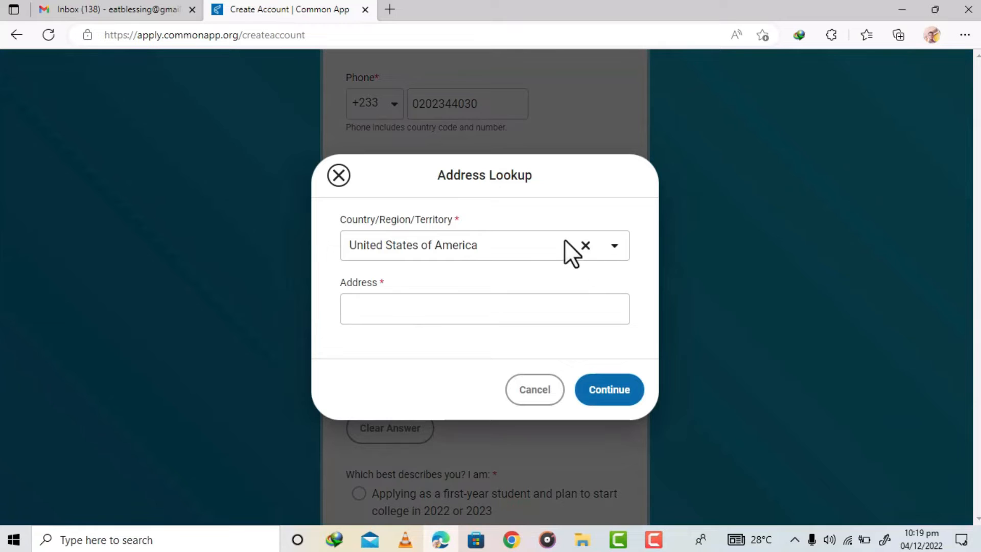
pyautogui.click(517, 247)
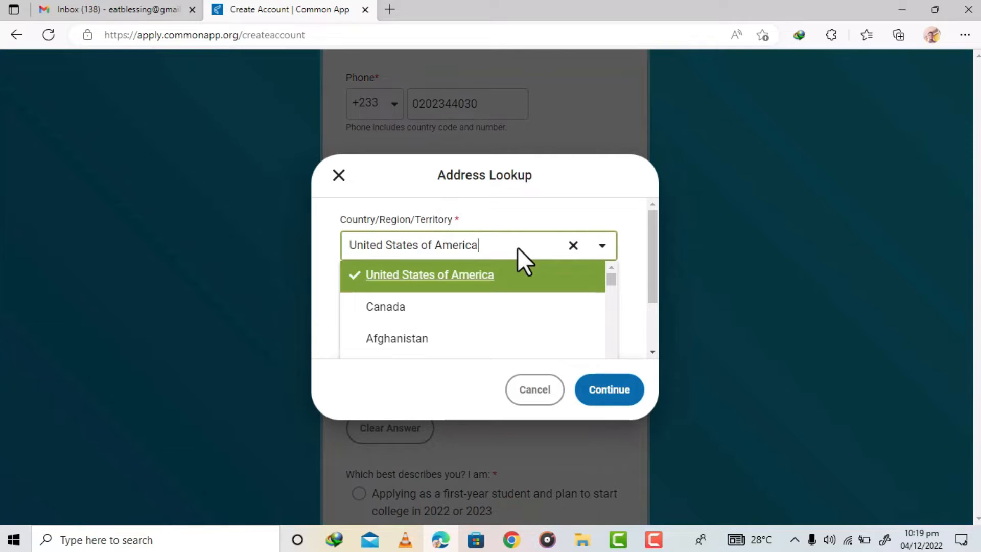
pyautogui.write('Ghana')
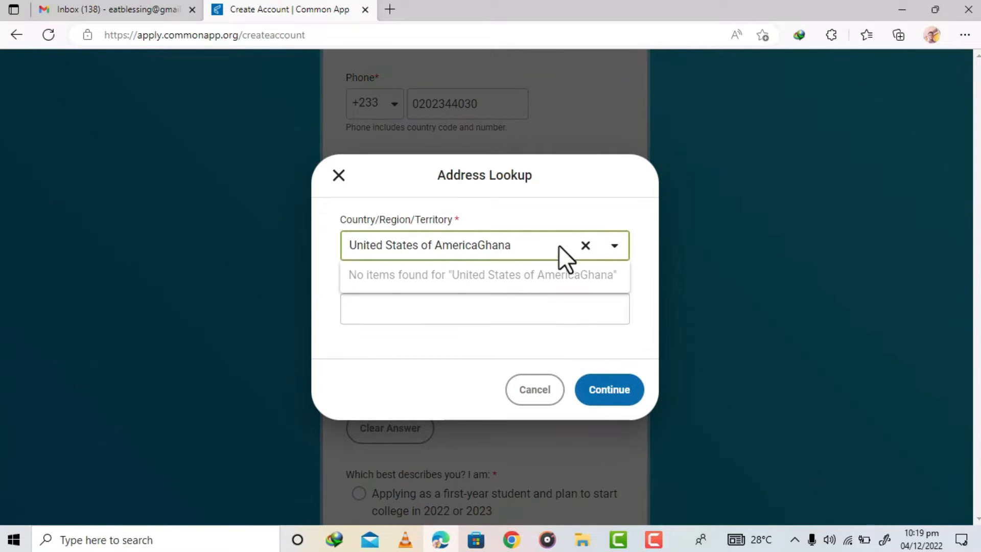
pyautogui.click(586, 246)
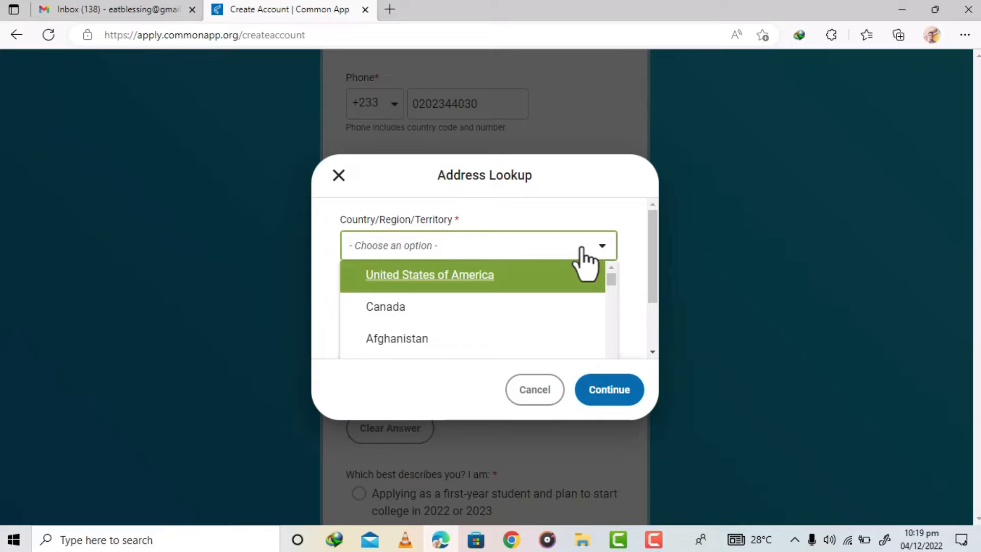
pyautogui.write('Ghana')
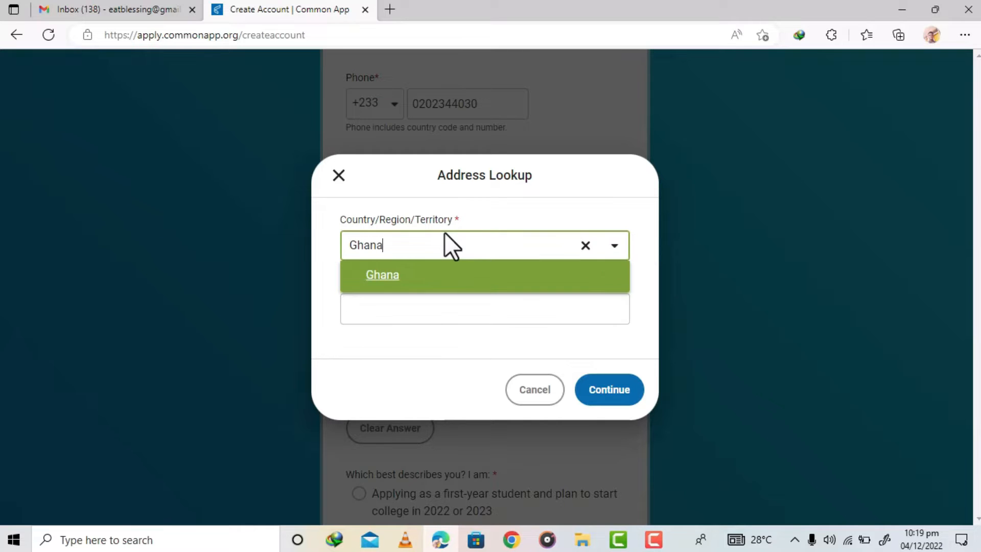
pyautogui.click(415, 285)
# - Enter the applicant's street address, choose to enter it manually since it is not listed, and continue
pyautogui.click(409, 309)
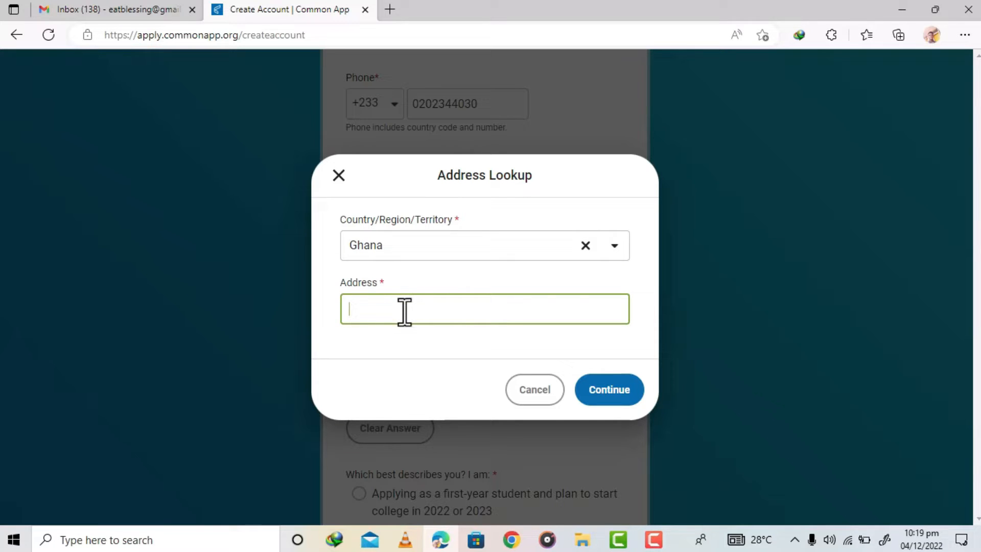
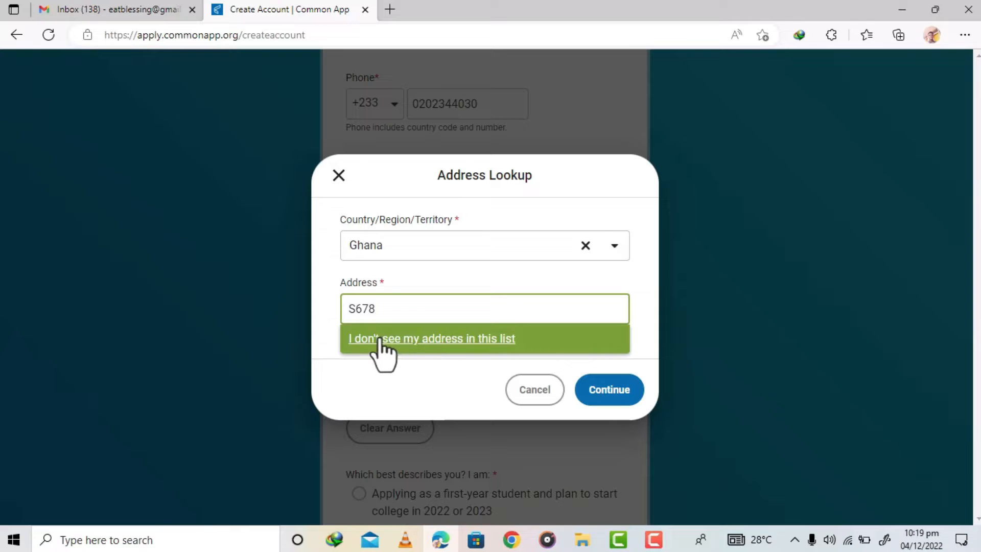
pyautogui.click(437, 343)
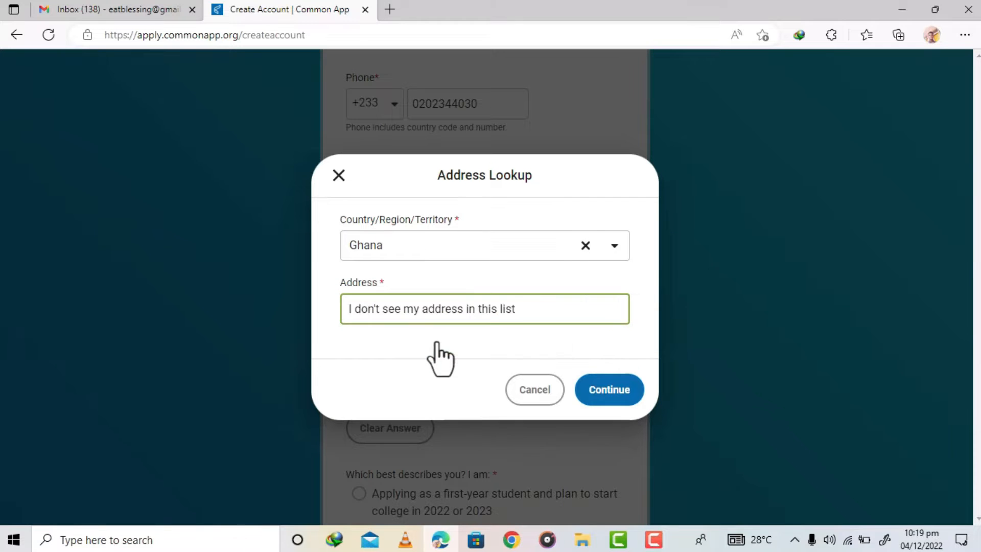
pyautogui.click(617, 398)
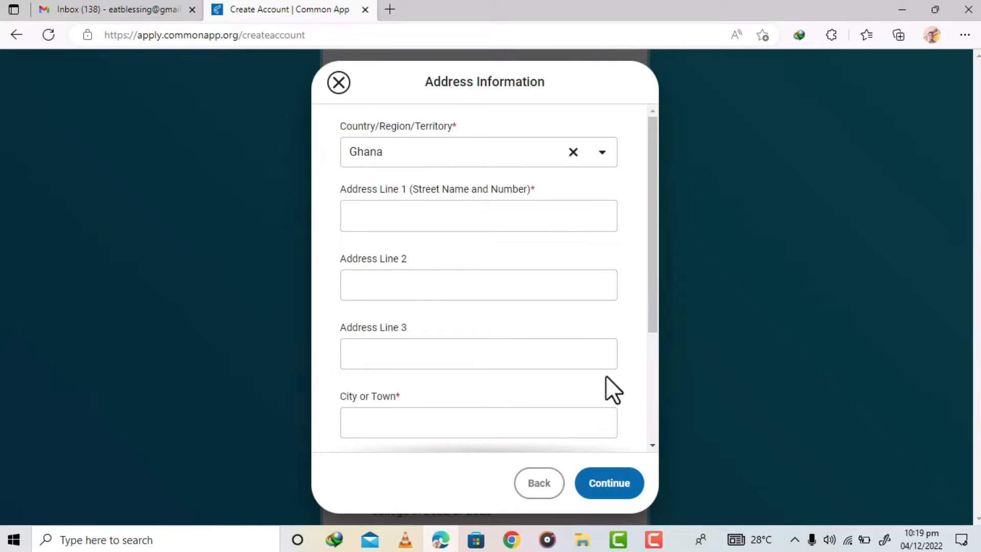
# - Enter the applicant's house number in Address Line 1 and move the street name into Address Line 2
pyautogui.moveTo(651, 174)
pyautogui.mouseDown()
pyautogui.moveTo(648, 272)
pyautogui.moveTo(645, 179)
pyautogui.mouseUp()
pyautogui.click(418, 202)
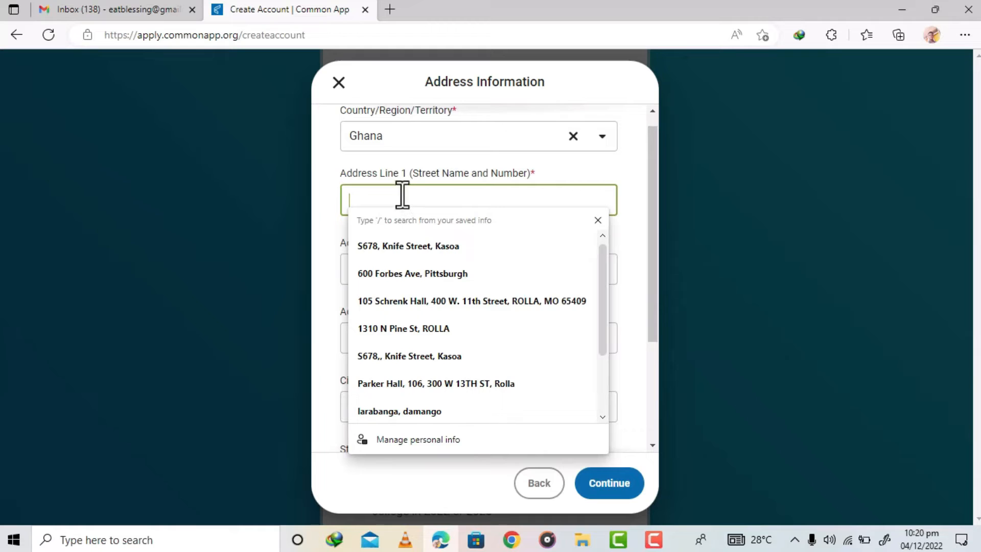
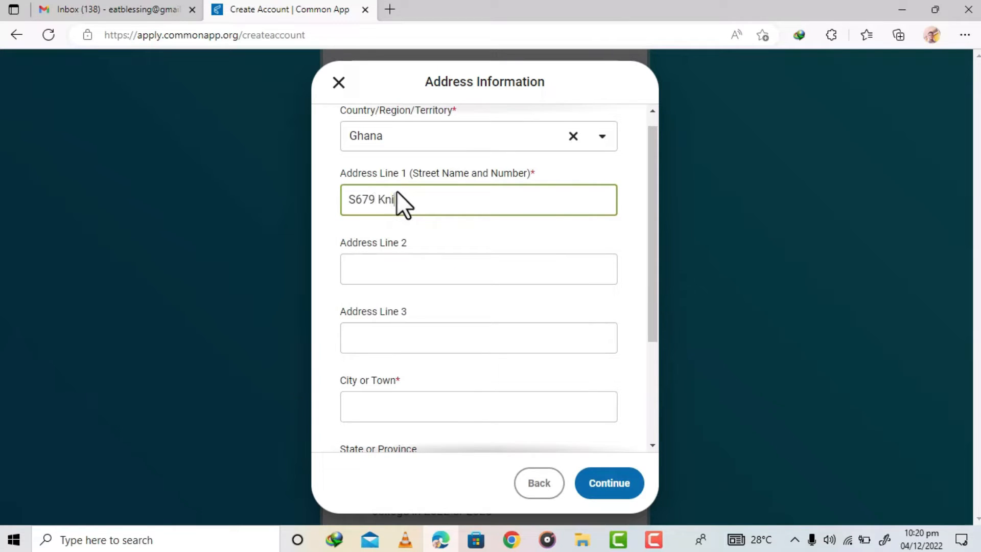
pyautogui.moveTo(442, 203); pyautogui.dragTo(401, 207)
pyautogui.press('BackSpace')
pyautogui.click(377, 268)
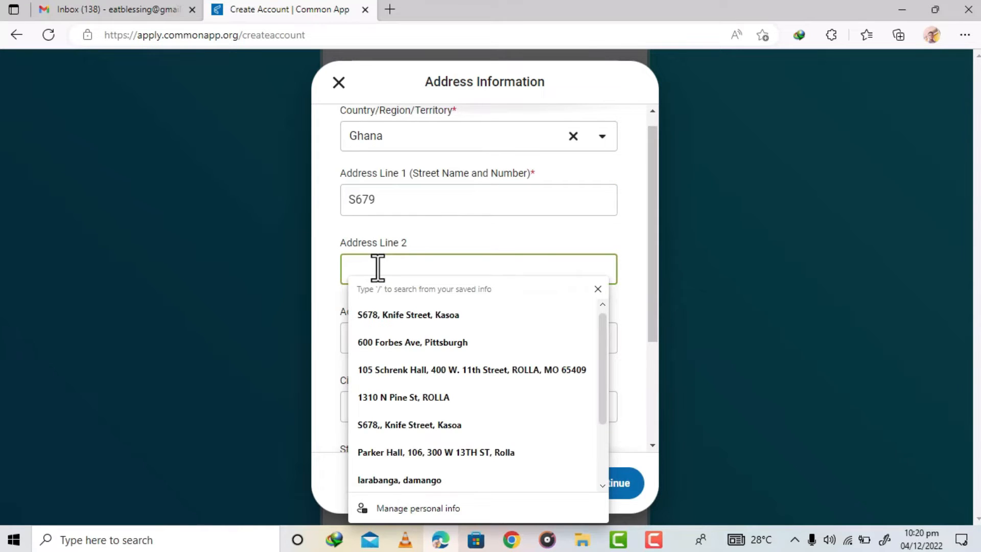
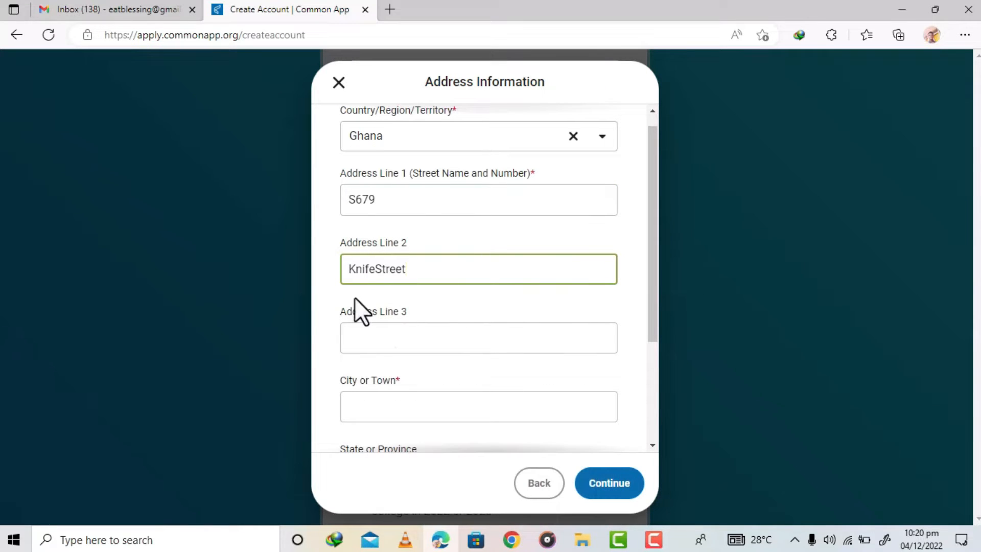
pyautogui.click(376, 270)
# - Correct the house number in Address Line 1
pyautogui.moveTo(653, 226); pyautogui.dragTo(655, 277)
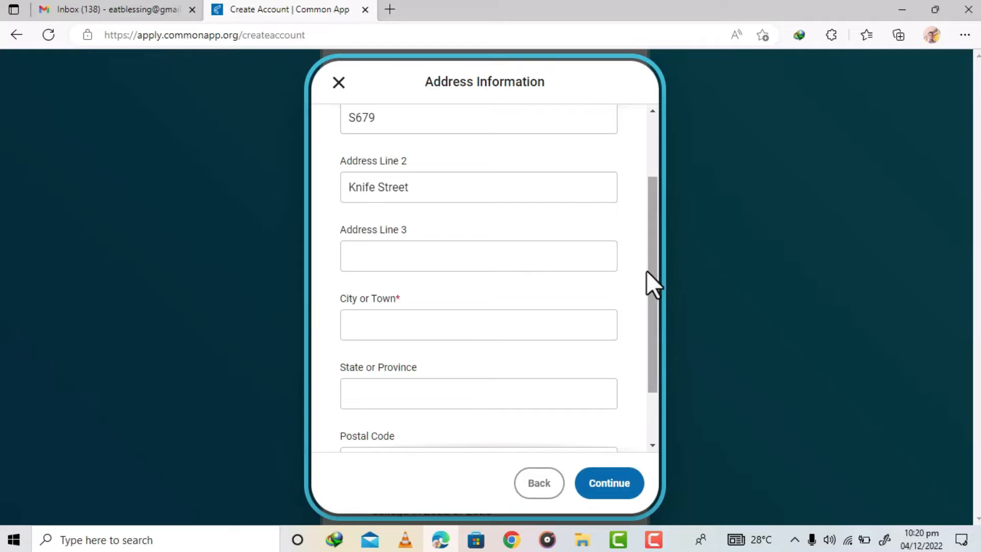
pyautogui.moveTo(653, 277); pyautogui.dragTo(648, 213)
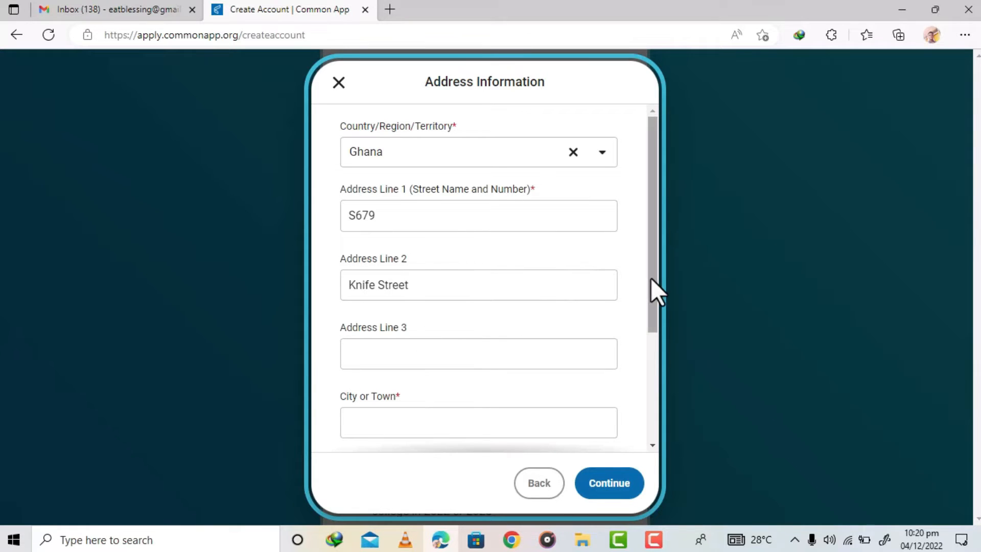
pyautogui.moveTo(653, 278); pyautogui.dragTo(648, 341)
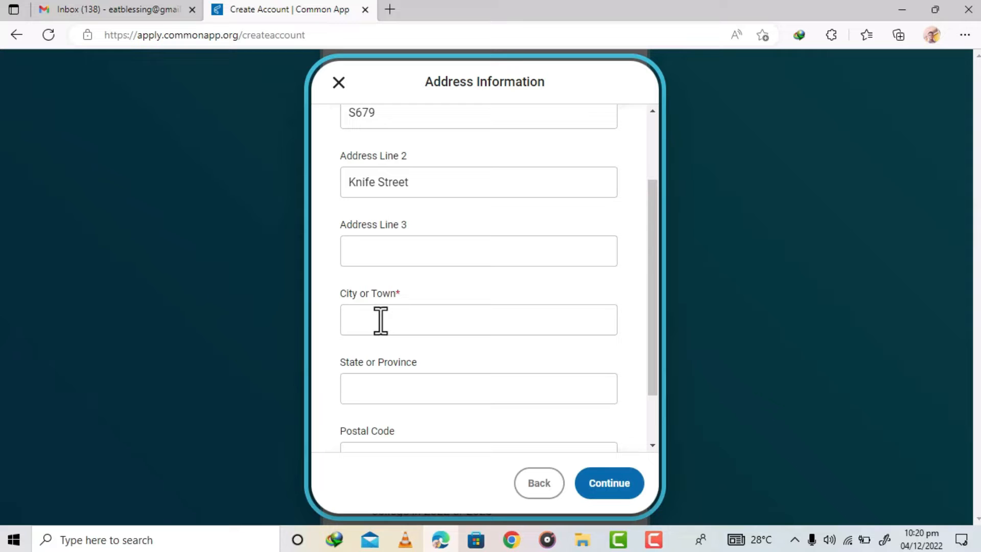
pyautogui.click(392, 108)
pyautogui.press('BackSpace')
pyautogui.write('8')
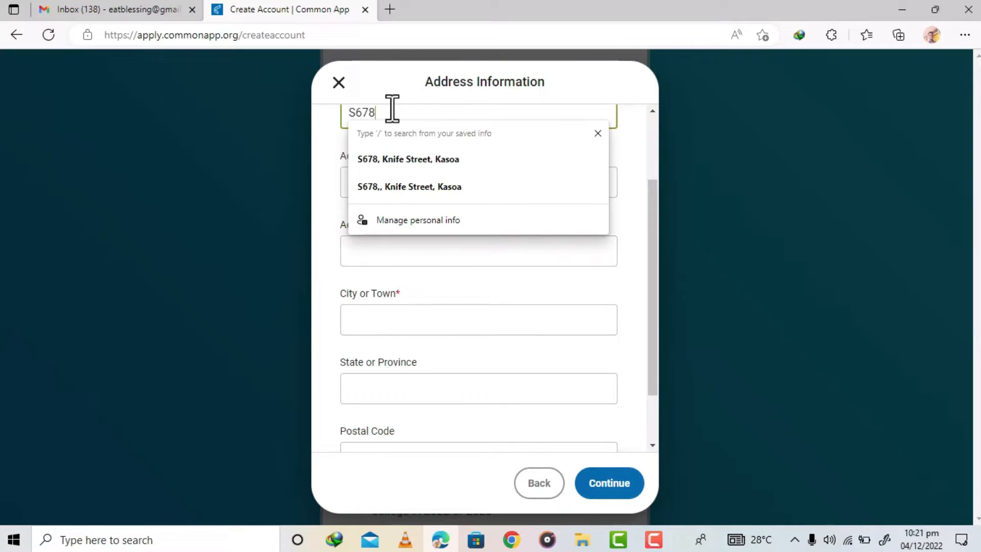
# - Enter the applicant's city or town in the address form
pyautogui.click(406, 320)
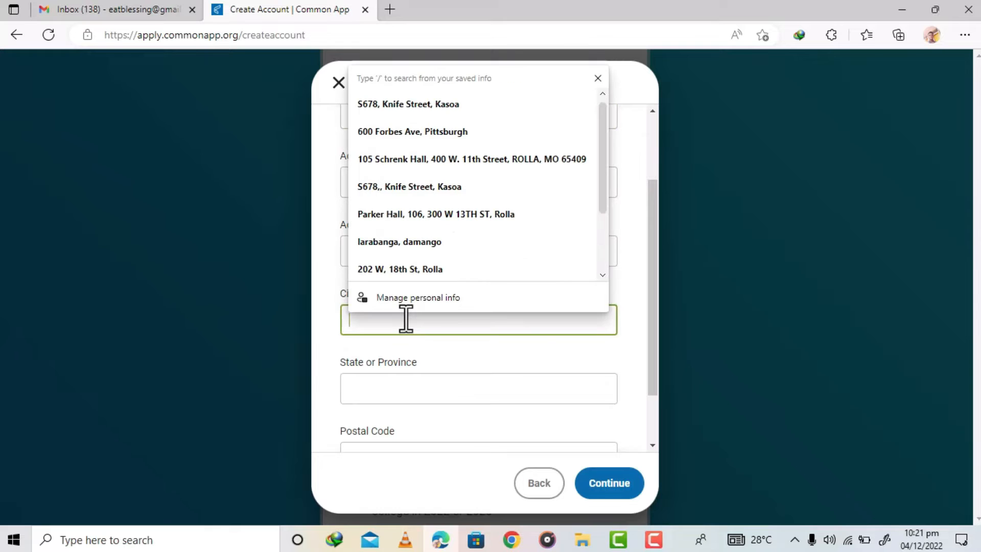
pyautogui.write('Kasoa')
pyautogui.click(656, 236)
pyautogui.moveTo(653, 236); pyautogui.dragTo(656, 283)
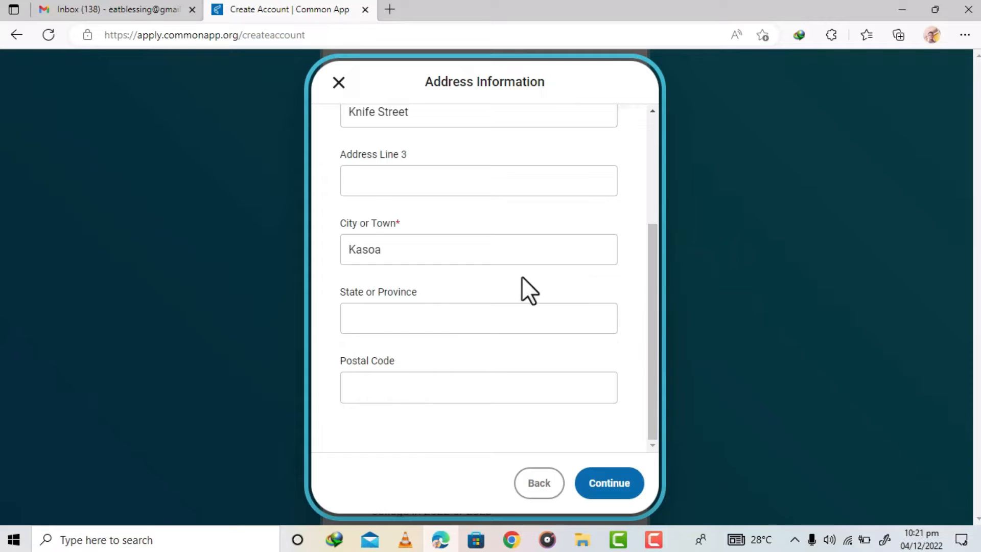
# - Enter the applicant's state or province in the address form
pyautogui.click(376, 323)
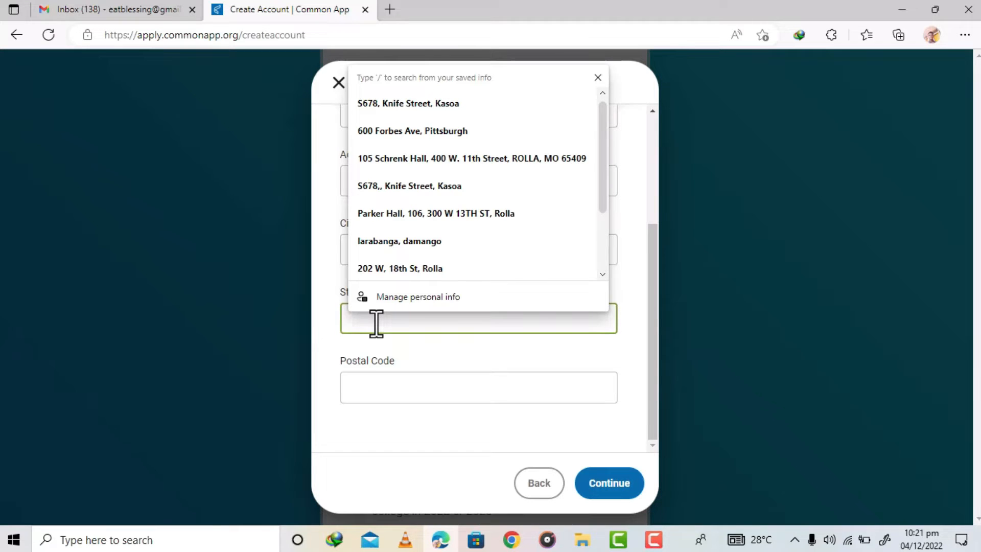
pyautogui.write('Centra')
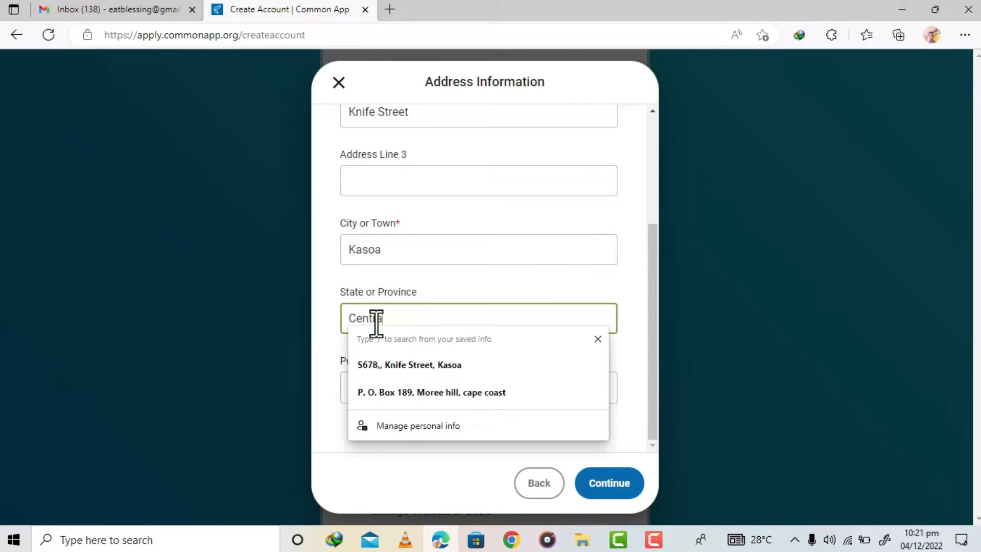
pyautogui.write('l Region')
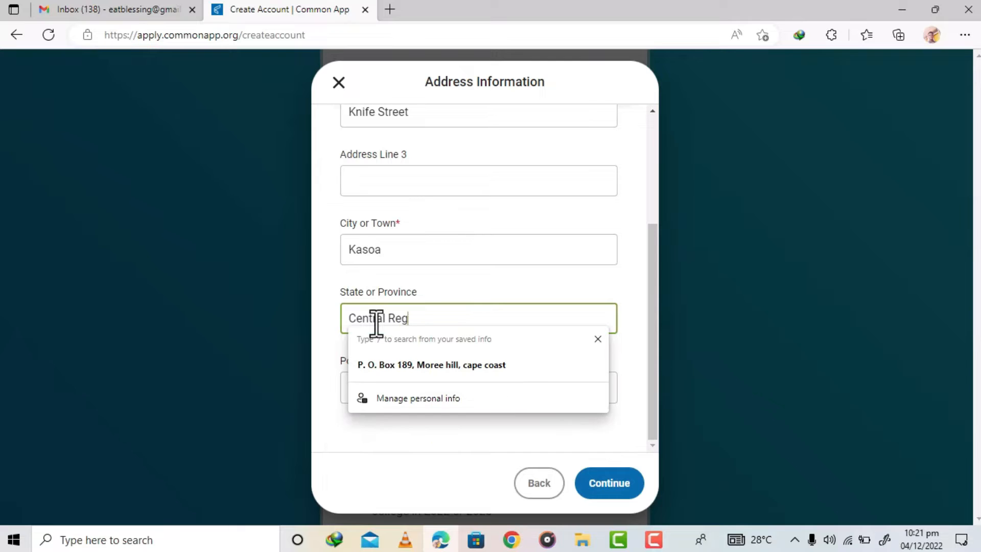
pyautogui.click(639, 290)
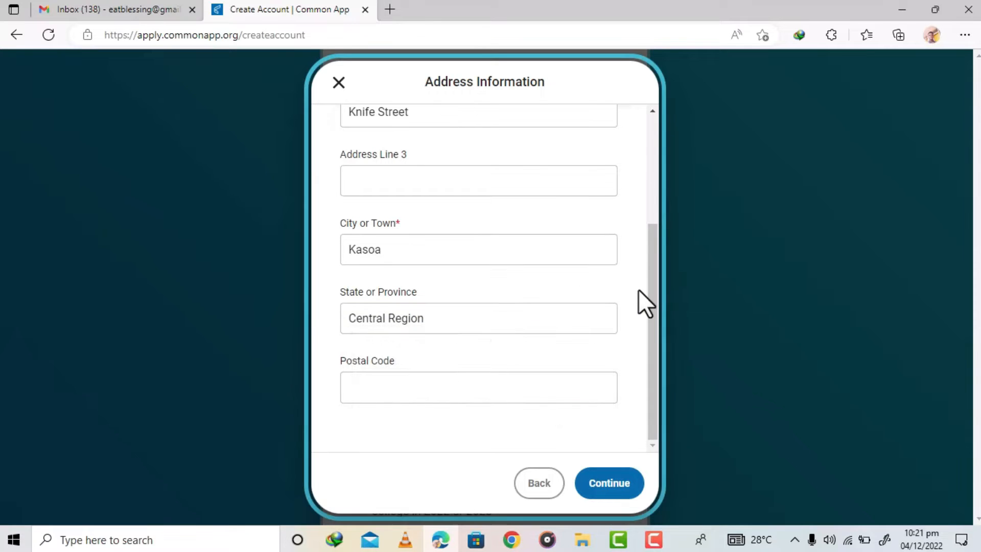
# - Enter the applicant's postal code and continue to save the address
pyautogui.click(419, 386)
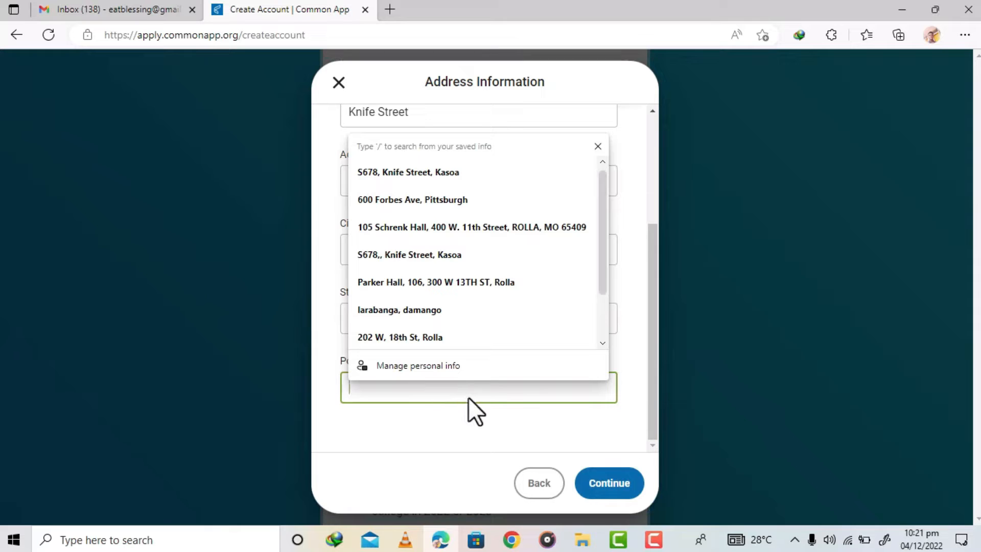
pyautogui.click(443, 430)
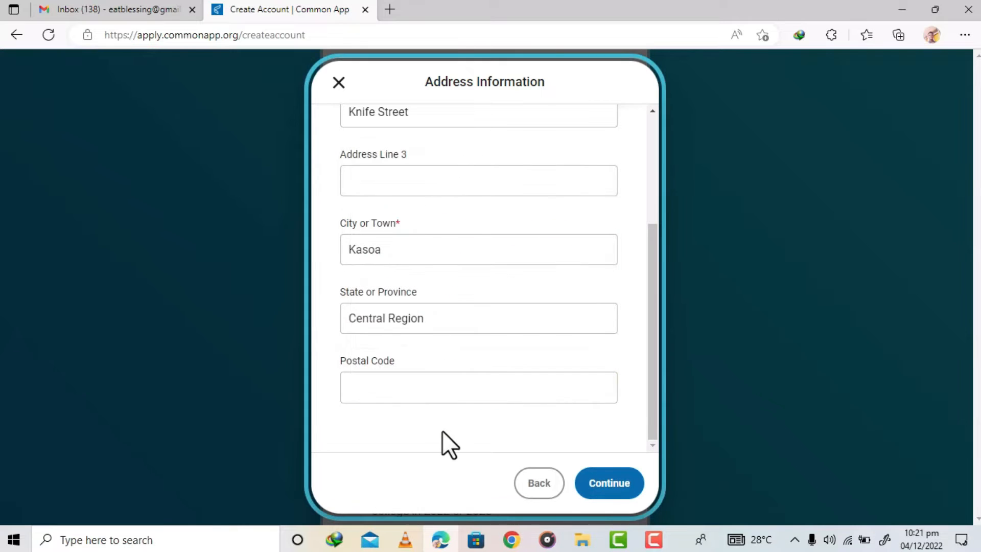
pyautogui.click(388, 382)
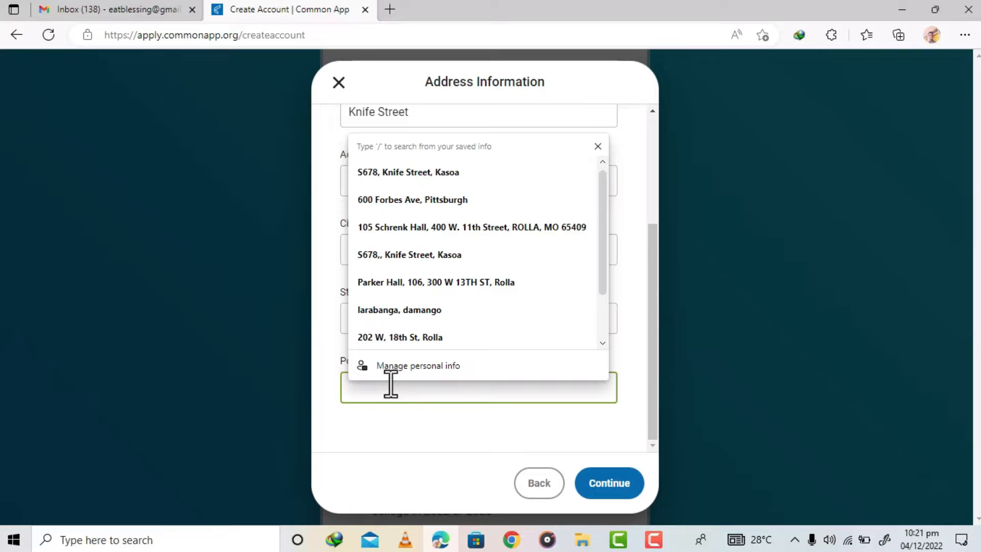
pyautogui.write('00233')
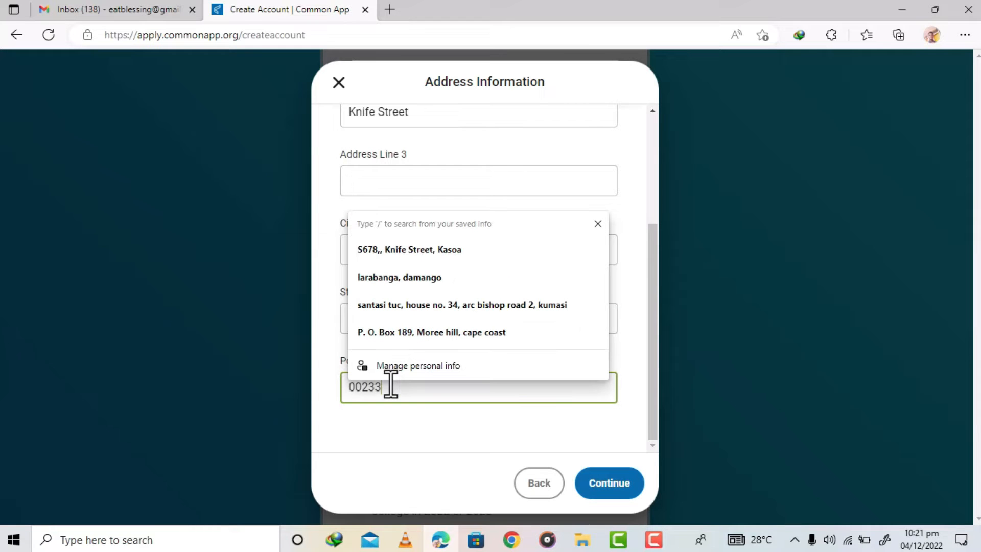
pyautogui.click(613, 481)
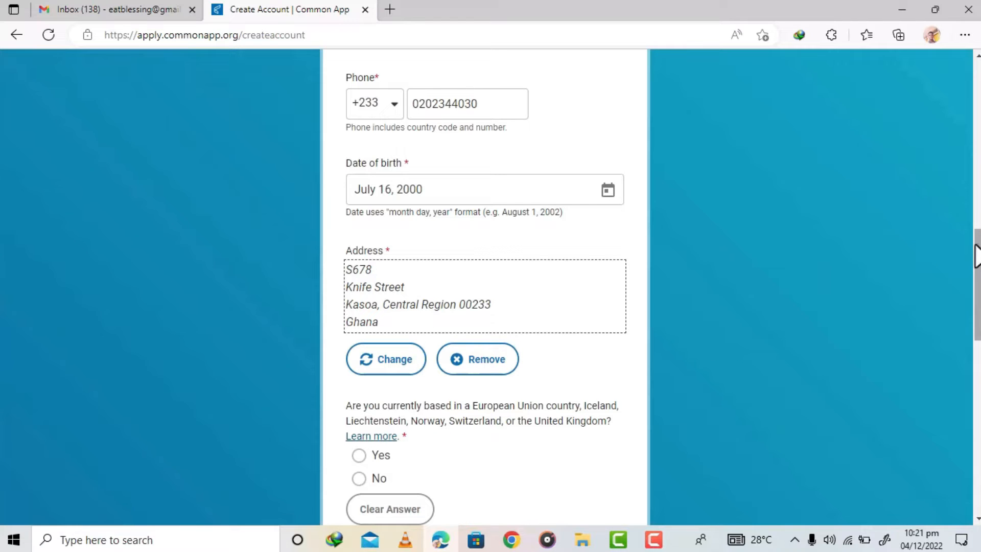
# - Answer No to being based in the EU or UK, and select applying as a first-year student starting college in 2022 or 2023
pyautogui.moveTo(978, 268); pyautogui.dragTo(977, 326)
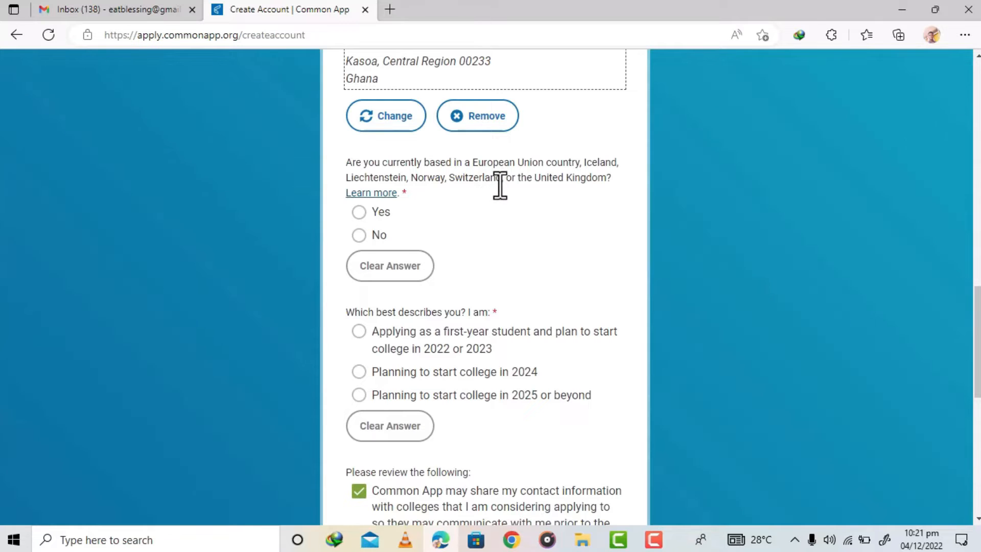
pyautogui.click(359, 235)
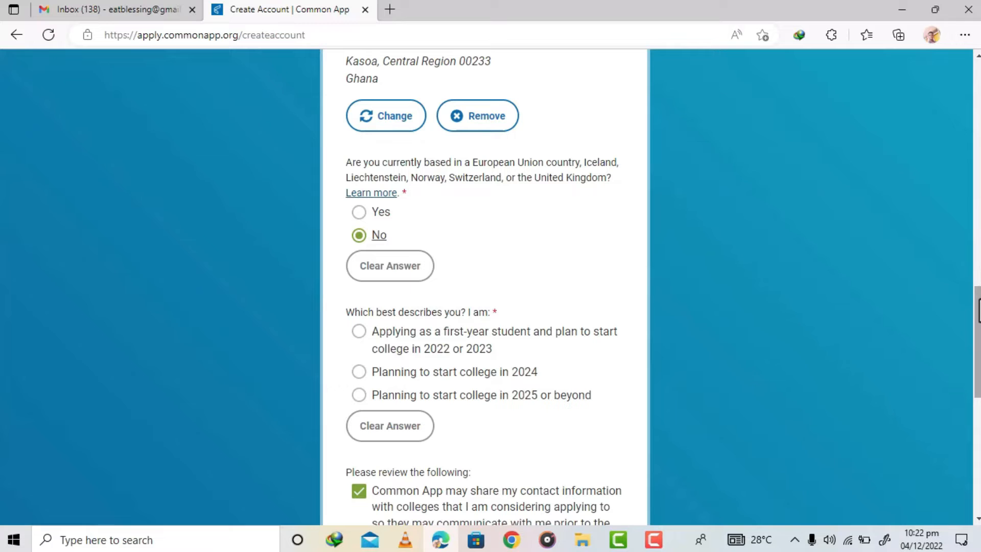
pyautogui.scroll(-2, 506, 240)
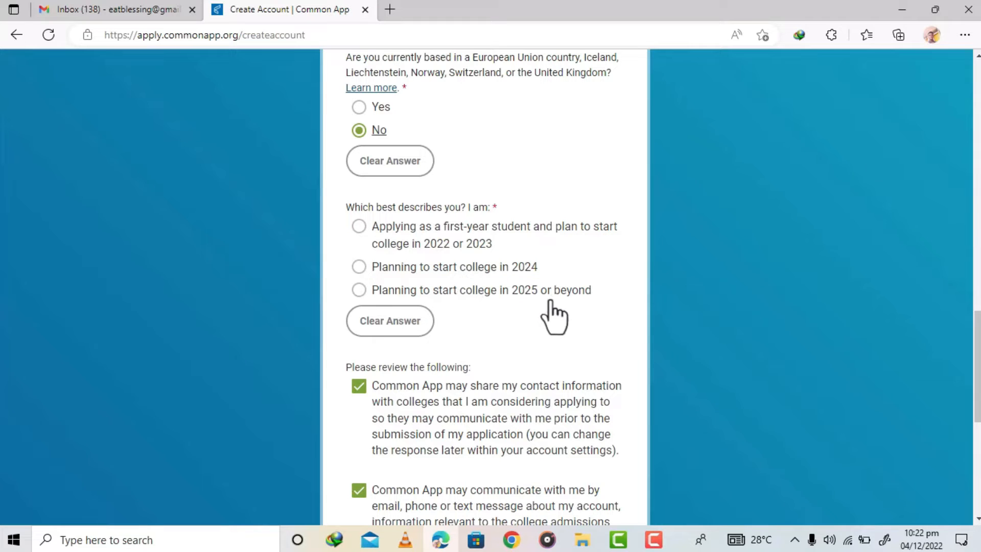
pyautogui.click(359, 228)
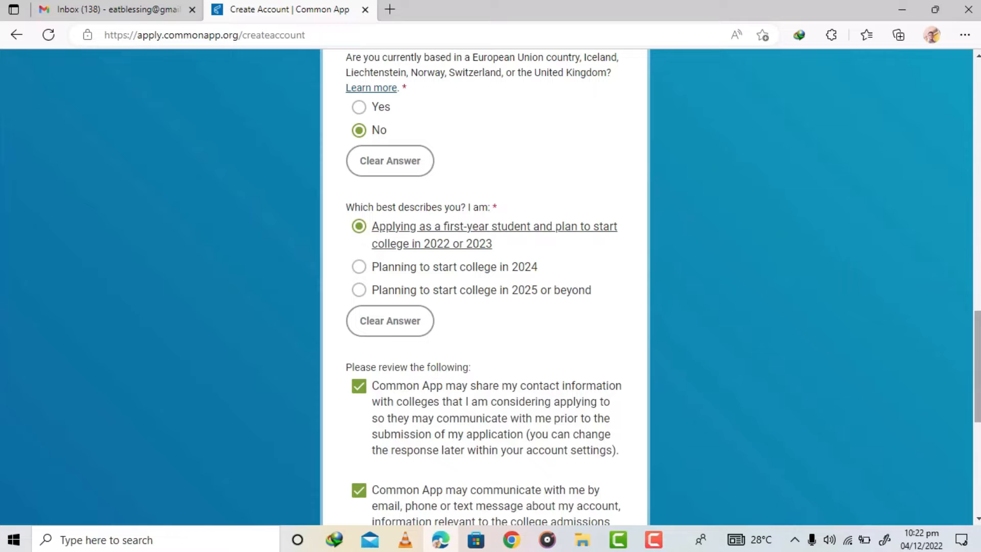
# - Agree to the Terms of Use and Privacy Policy
pyautogui.scroll(-3, 978, 357)
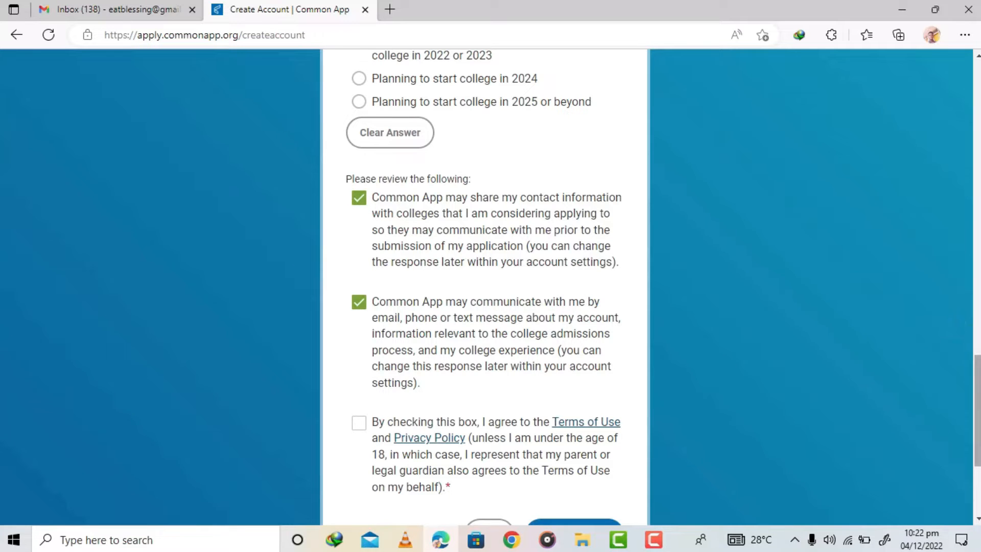
pyautogui.scroll(-2, 977, 408)
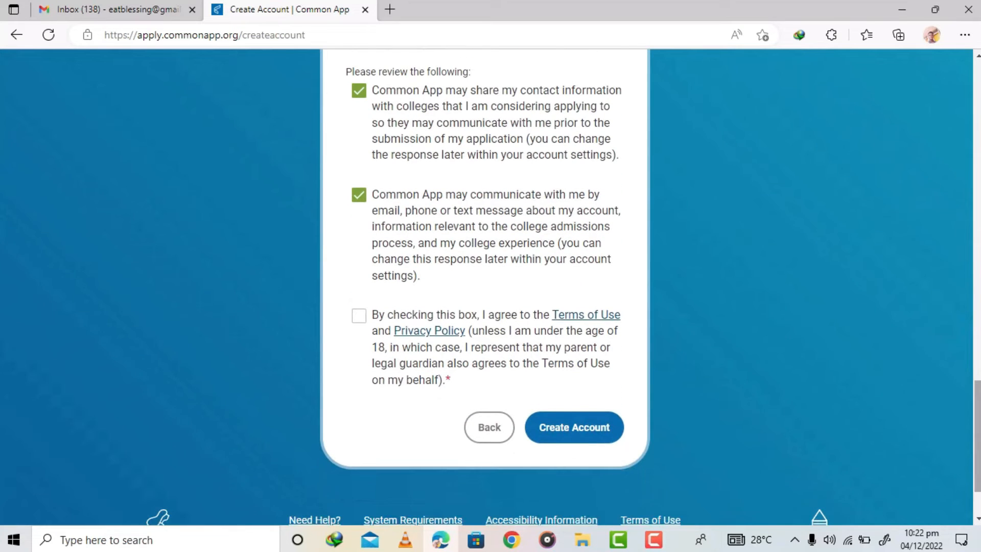
pyautogui.click(359, 317)
pyautogui.moveTo(976, 408)
pyautogui.mouseDown()
pyautogui.moveTo(974, 374)
pyautogui.moveTo(977, 392)
pyautogui.mouseUp()
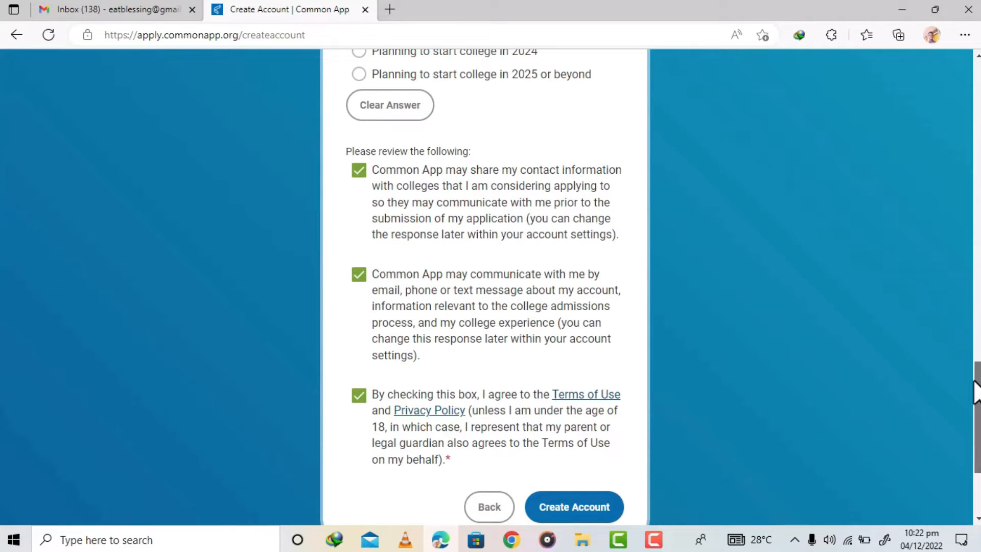
pyautogui.moveTo(976, 391); pyautogui.dragTo(976, 396)
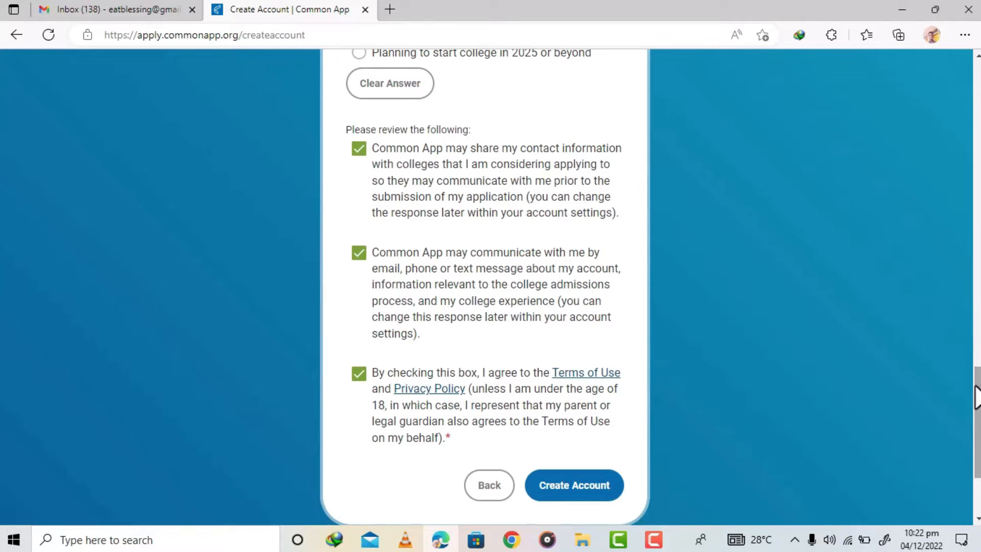
pyautogui.click(360, 149)
pyautogui.click(360, 149)
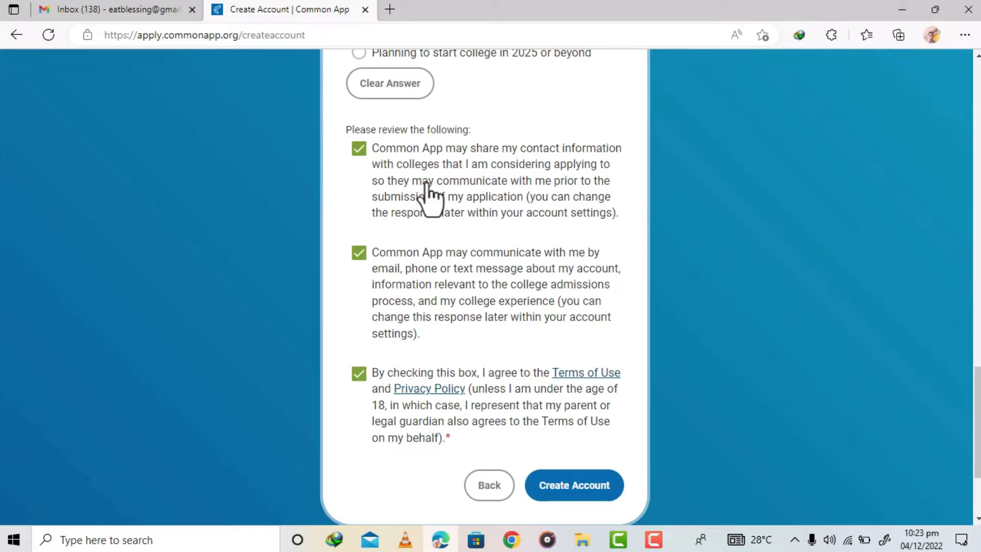
pyautogui.click(359, 148)
pyautogui.click(359, 149)
pyautogui.click(359, 254)
pyautogui.click(359, 254)
pyautogui.click(359, 374)
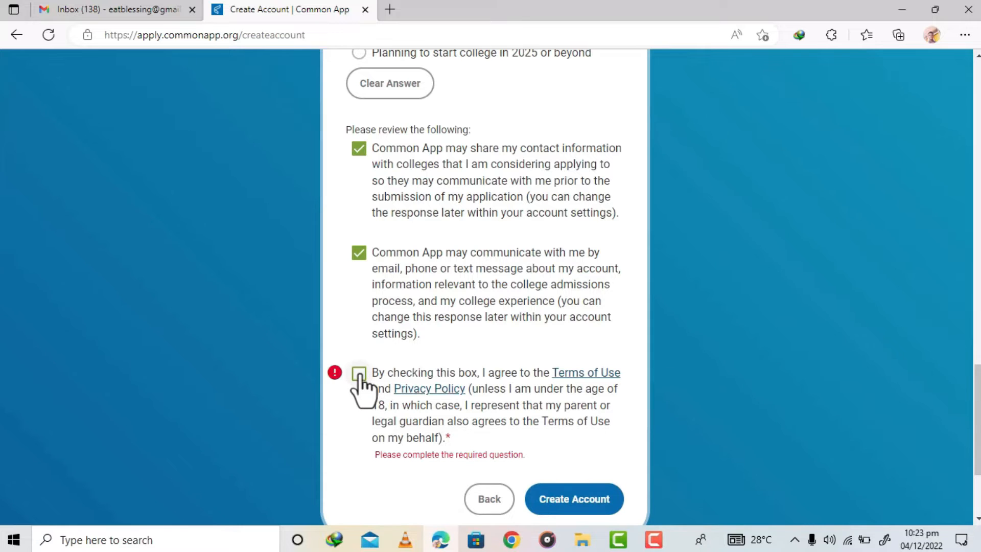
pyautogui.click(360, 374)
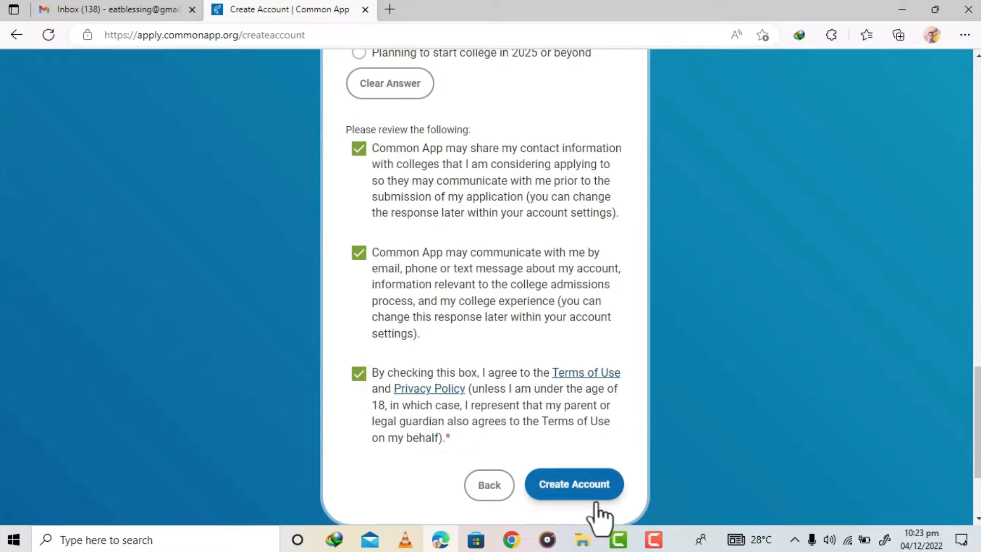
# - Create the account and open the dashboard
pyautogui.click(580, 484)
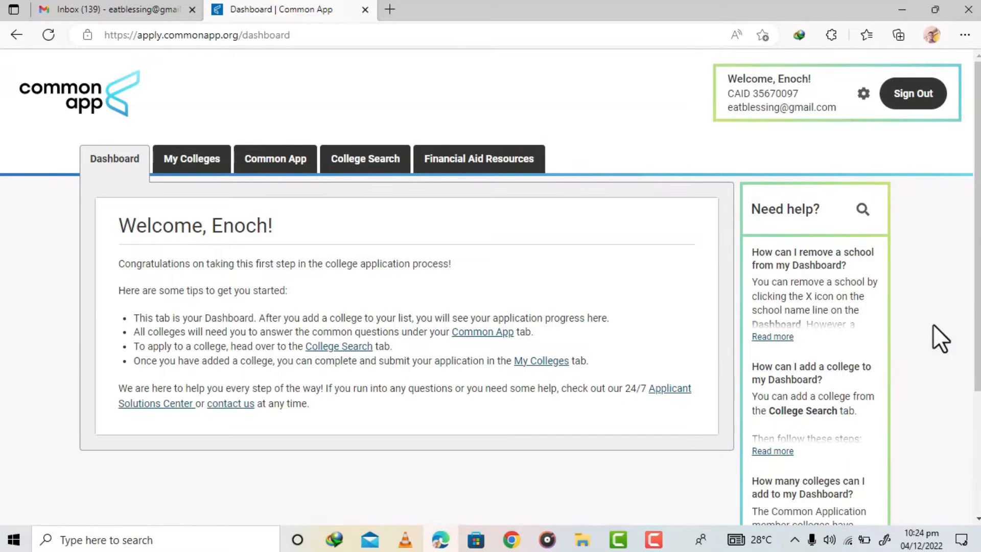
pyautogui.scroll(-2, 490, 286)
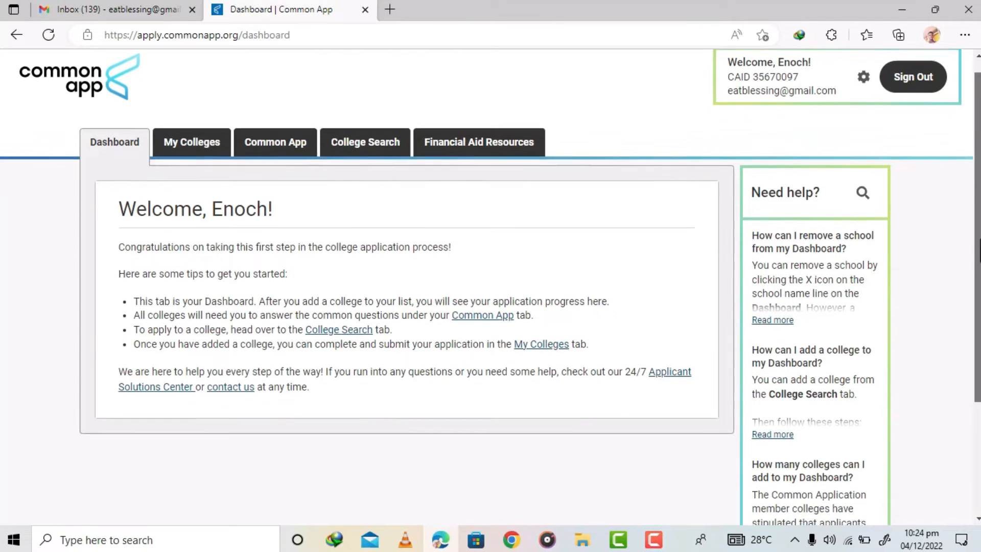
pyautogui.scroll(2, 490, 286)
pyautogui.scroll(1, 215, 292)
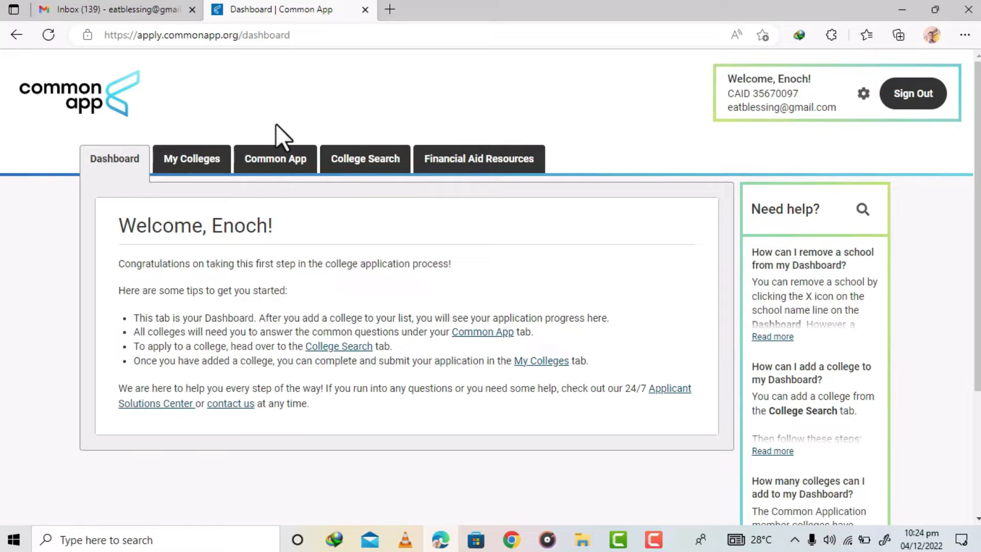
# - Open the Common App section to view the Profile page
pyautogui.click(276, 183)
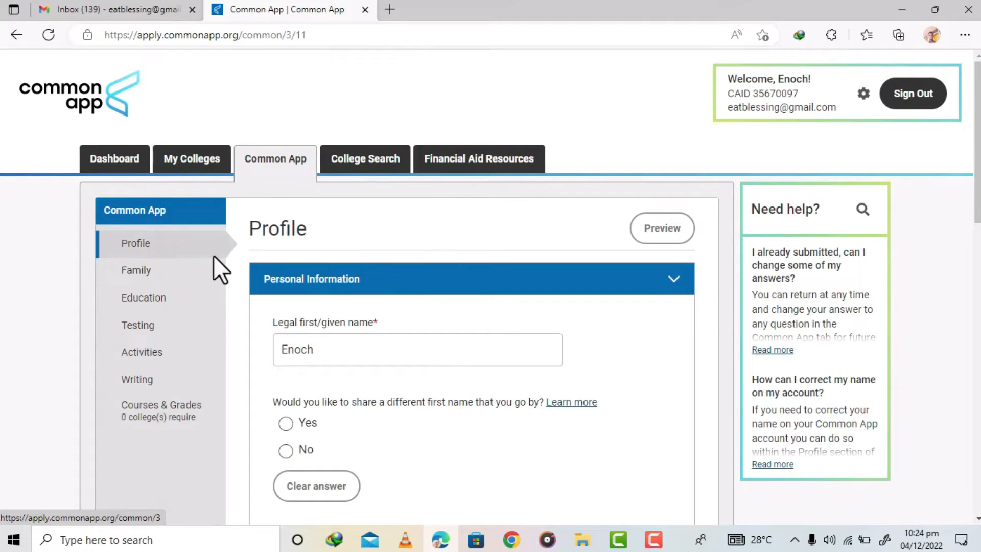
pyautogui.moveTo(978, 180); pyautogui.dragTo(978, 200)
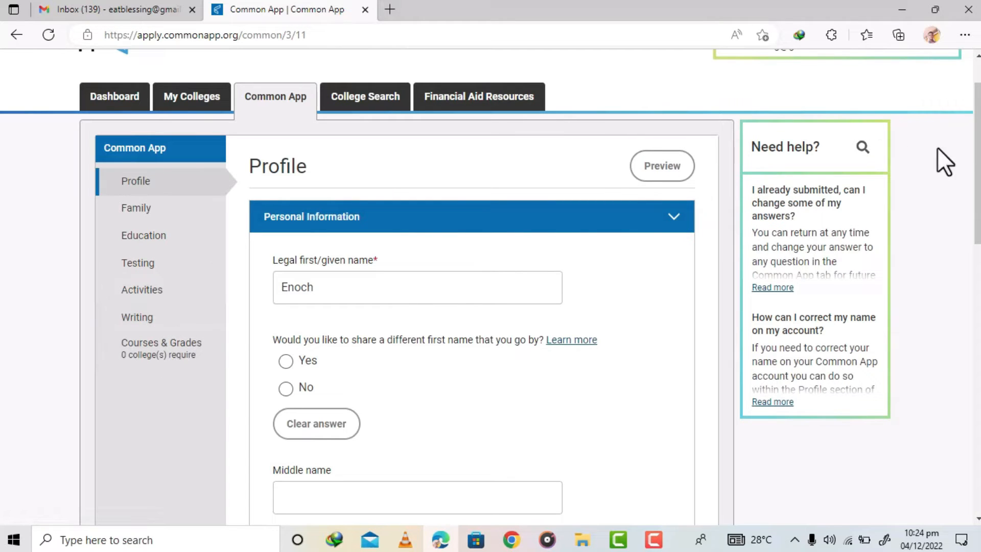
pyautogui.scroll(1, 450, 125)
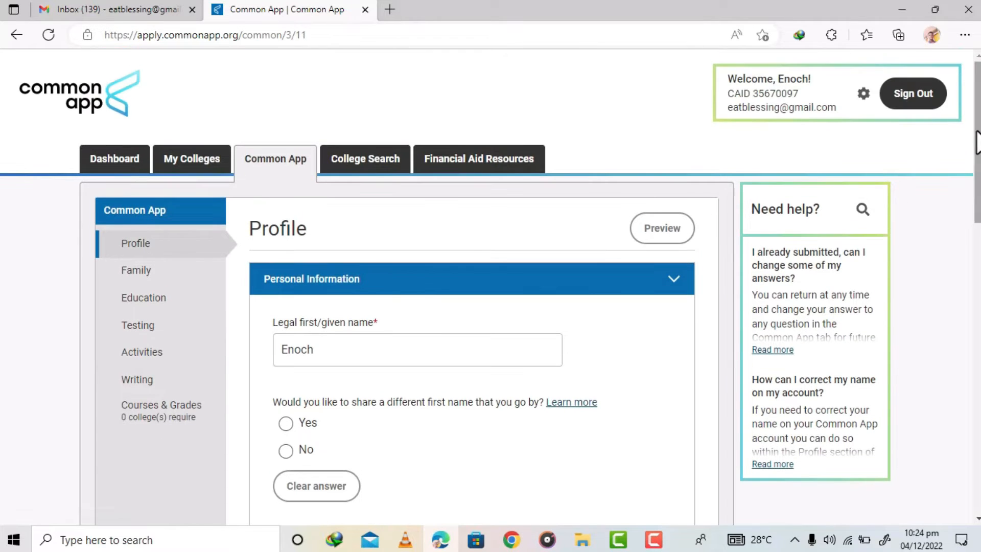
# - Search for Duquesne University in College Search and add it to My Colleges
pyautogui.click(379, 172)
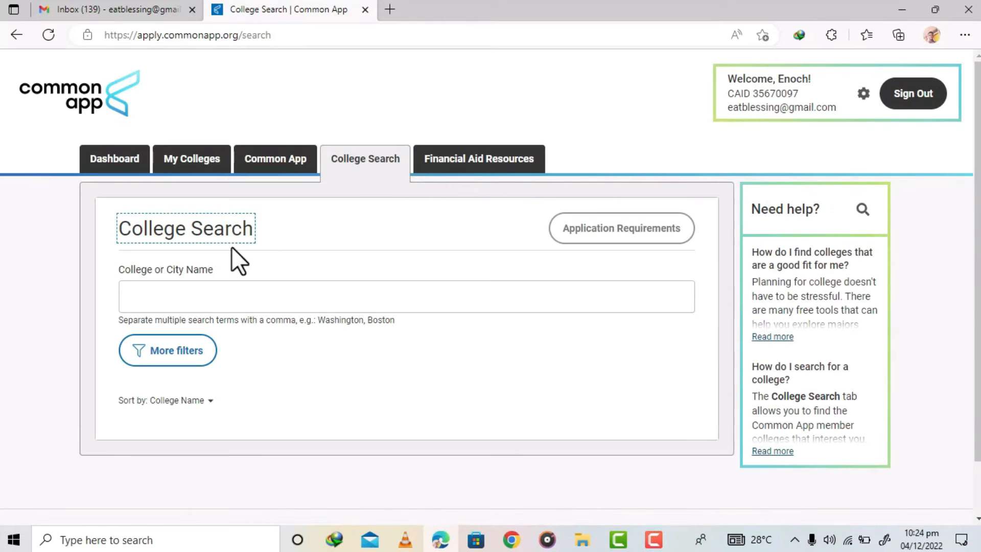
pyautogui.click(198, 292)
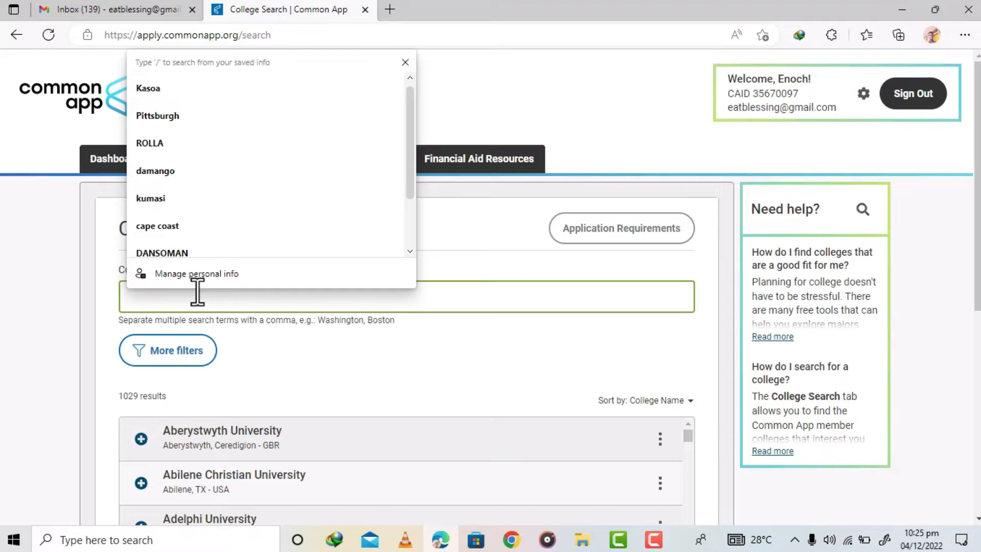
pyautogui.write('Du')
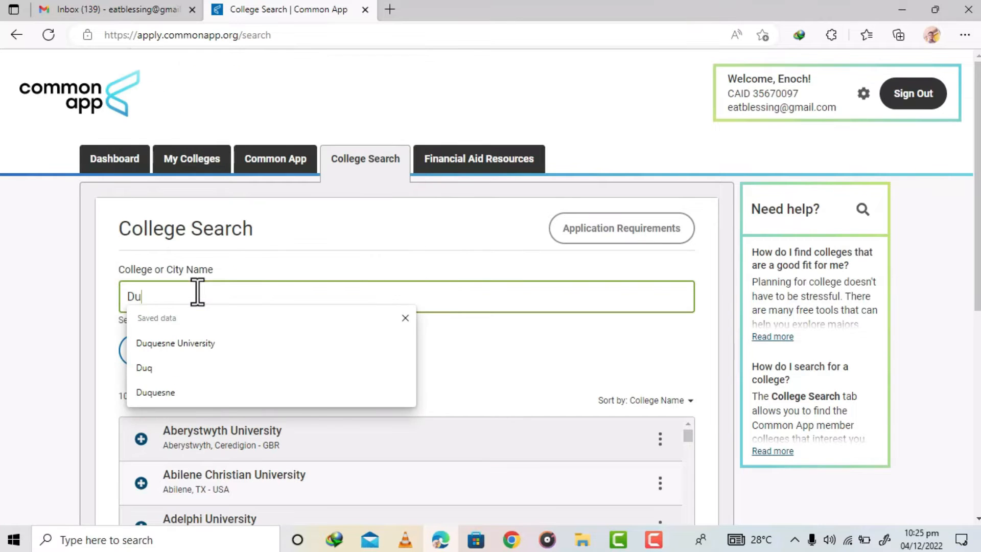
pyautogui.write('quesne University')
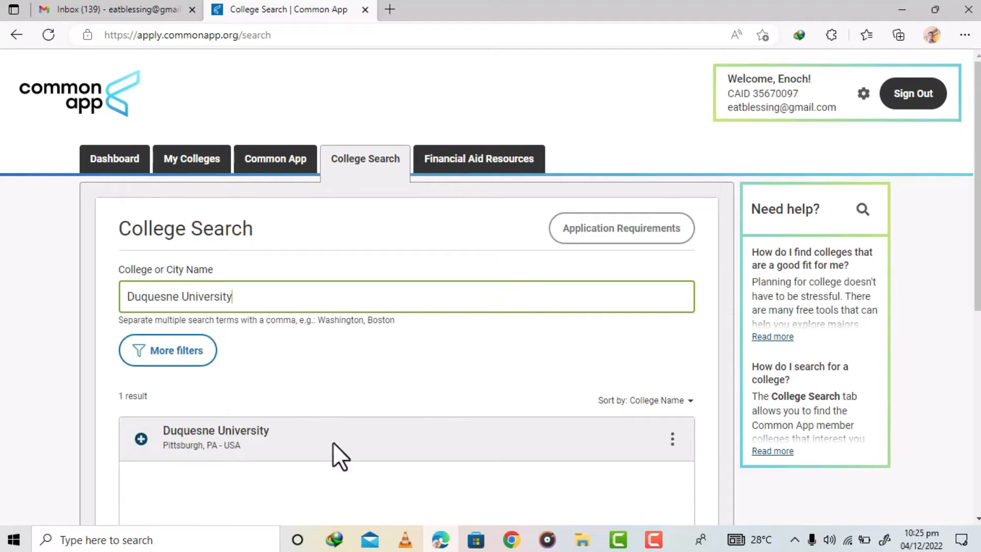
pyautogui.click(141, 438)
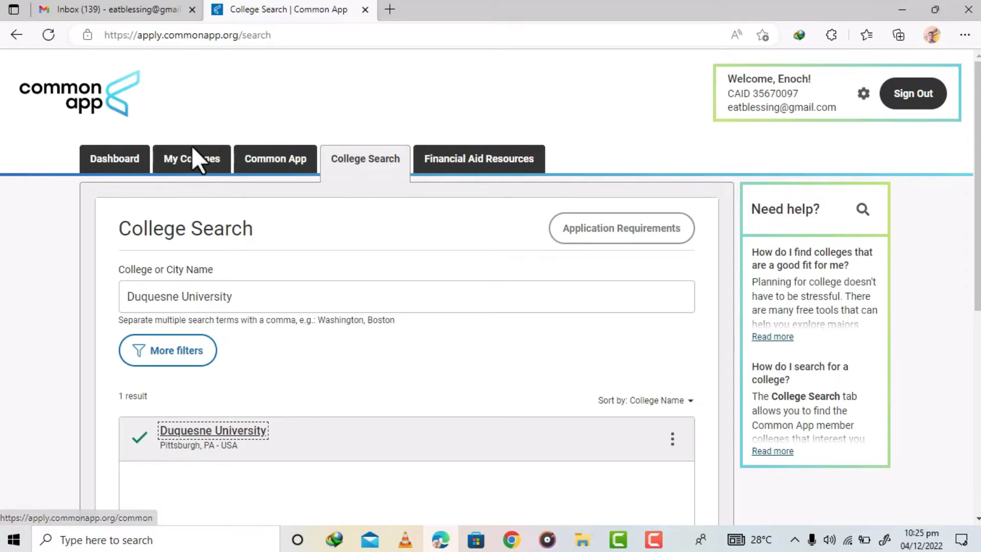
# - Open Duquesne University in My Colleges and review its contact information and application deadlines
pyautogui.click(189, 173)
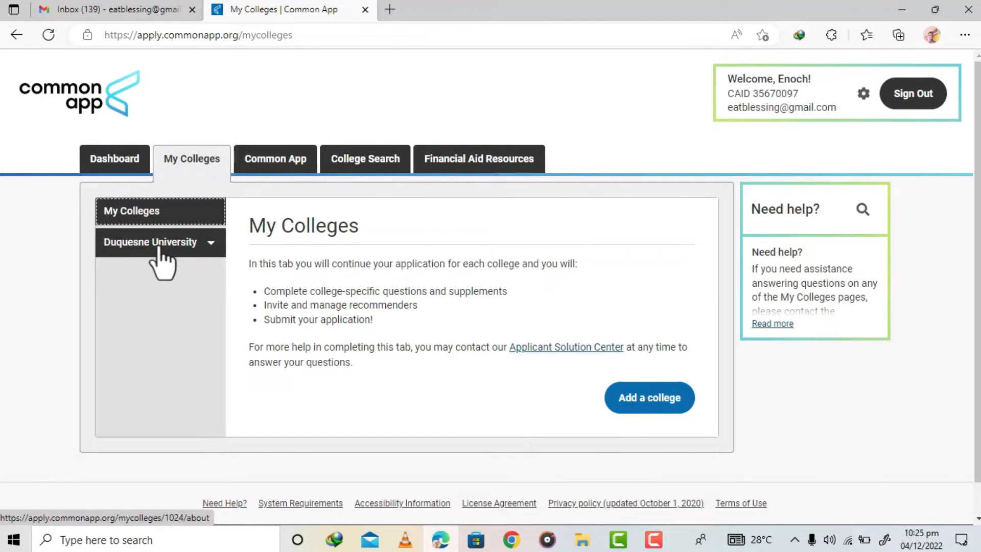
pyautogui.click(206, 246)
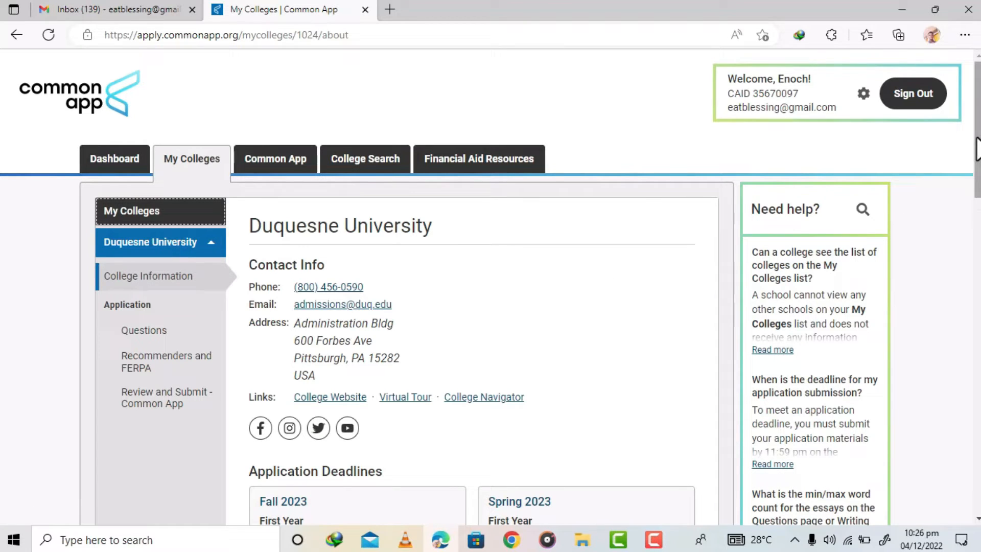
pyautogui.moveTo(241, 290); pyautogui.dragTo(285, 287)
pyautogui.click(399, 309)
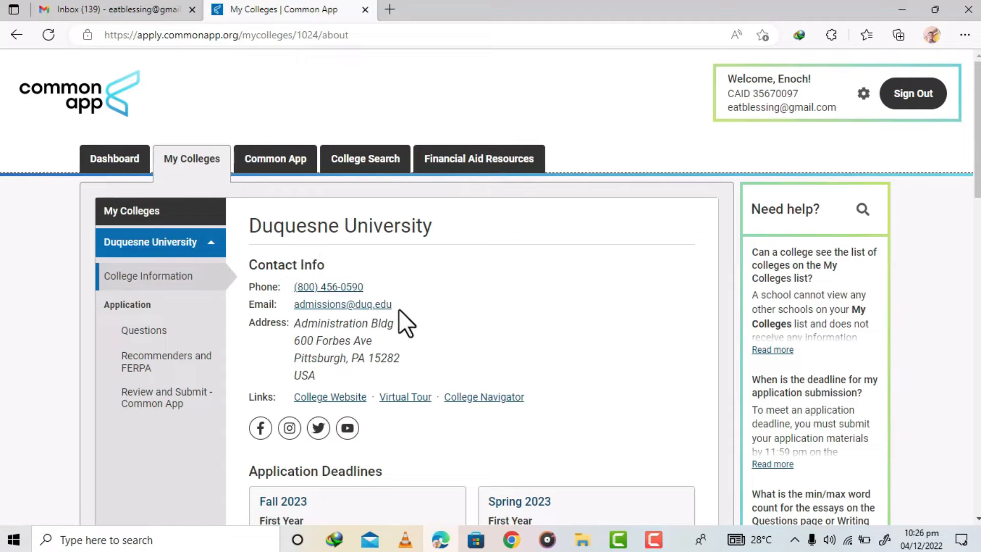
pyautogui.moveTo(397, 305); pyautogui.dragTo(281, 311)
pyautogui.click(501, 325)
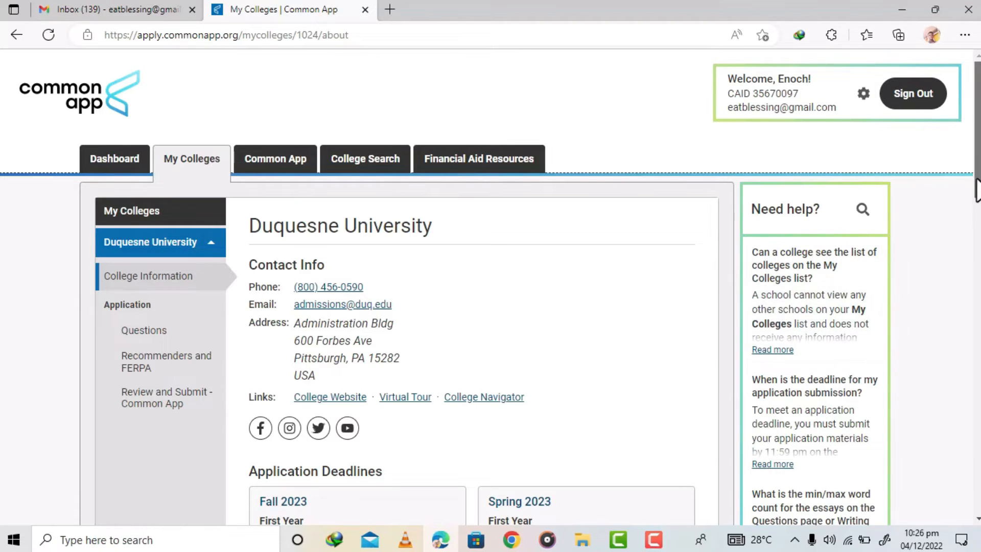
pyautogui.scroll(-4, 538, 287)
pyautogui.scroll(-1, 538, 287)
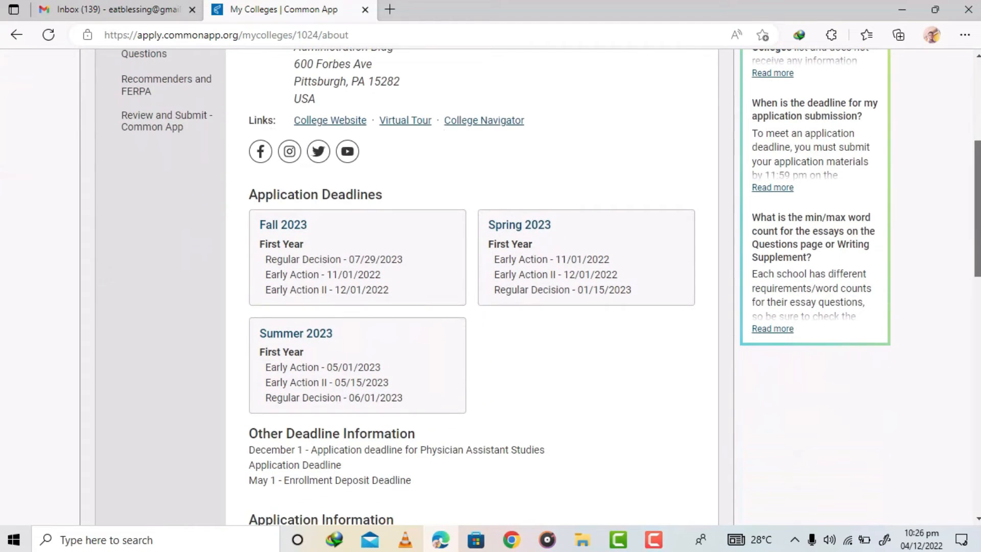
pyautogui.scroll(5, 538, 287)
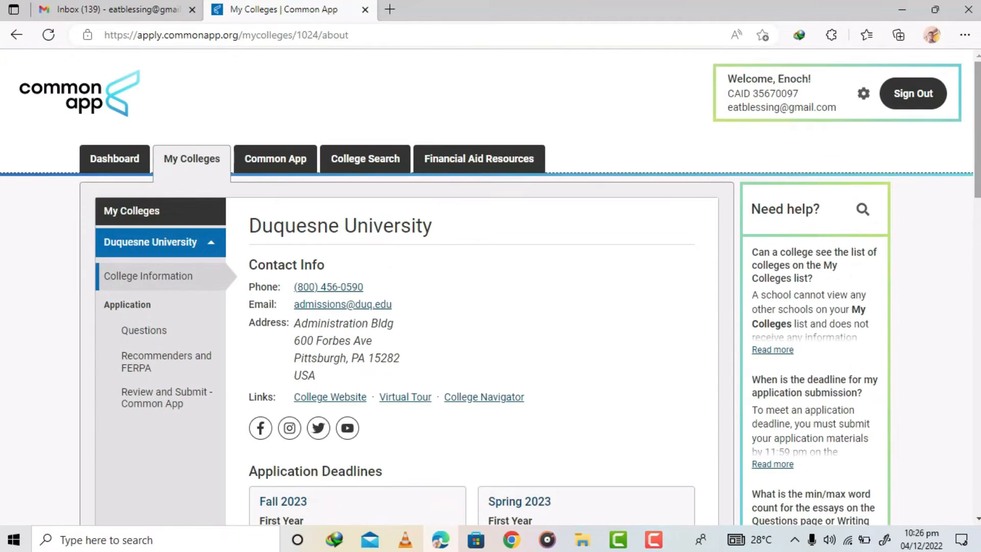
# - Search for Chatham University, add it to My Colleges, and open the My Colleges list
pyautogui.click(388, 161)
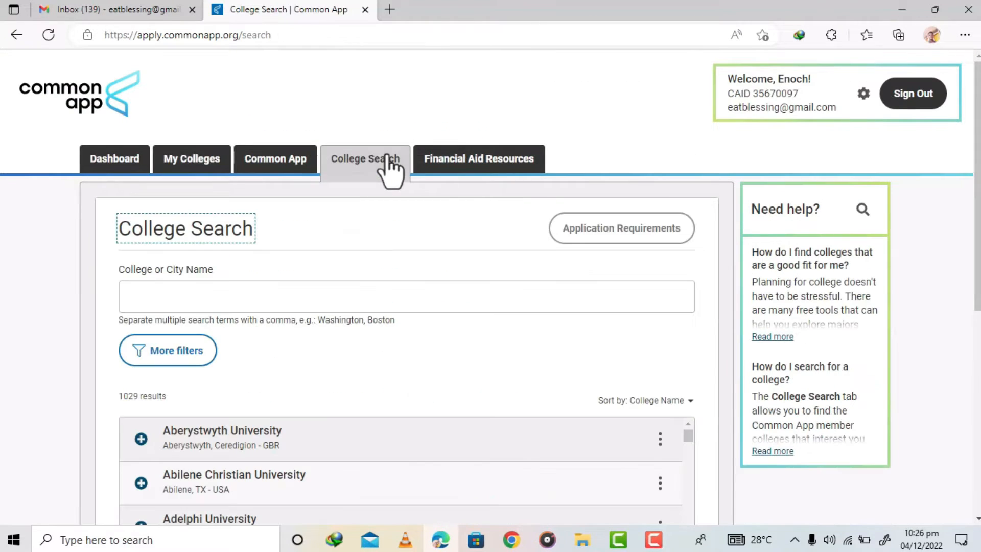
pyautogui.click(285, 296)
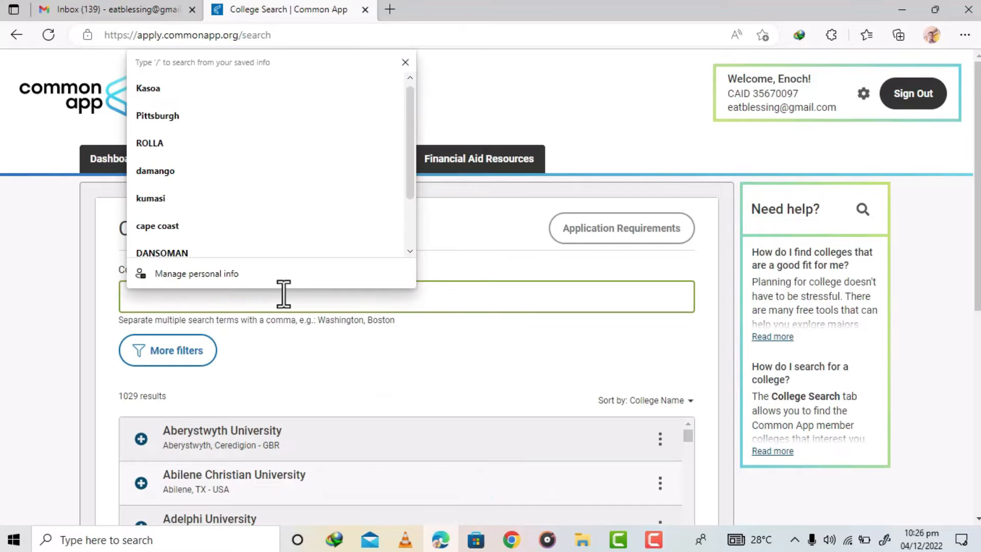
pyautogui.write('Chatha')
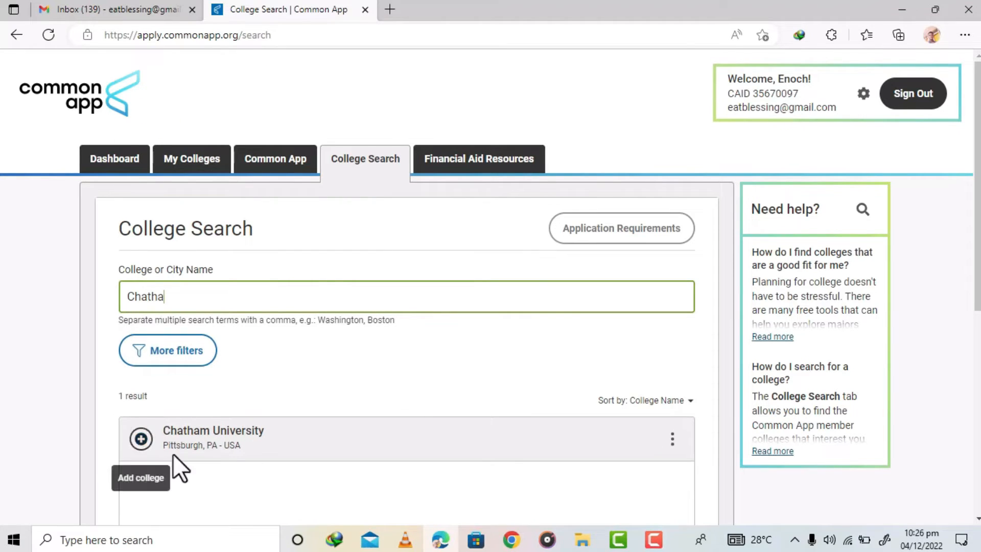
pyautogui.click(142, 439)
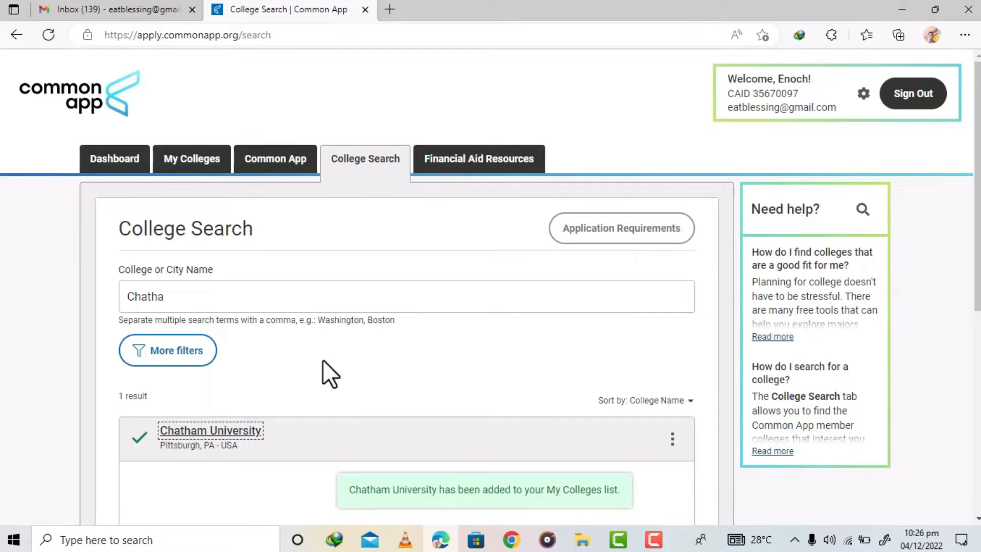
pyautogui.click(179, 163)
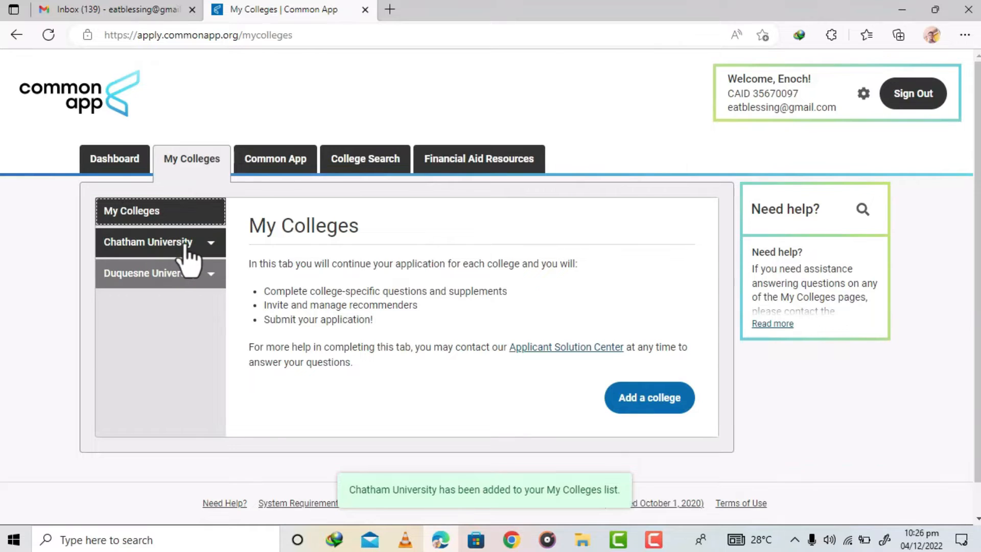
# - Search for Missouri University of Science and Technology and add it to My Colleges
pyautogui.click(376, 156)
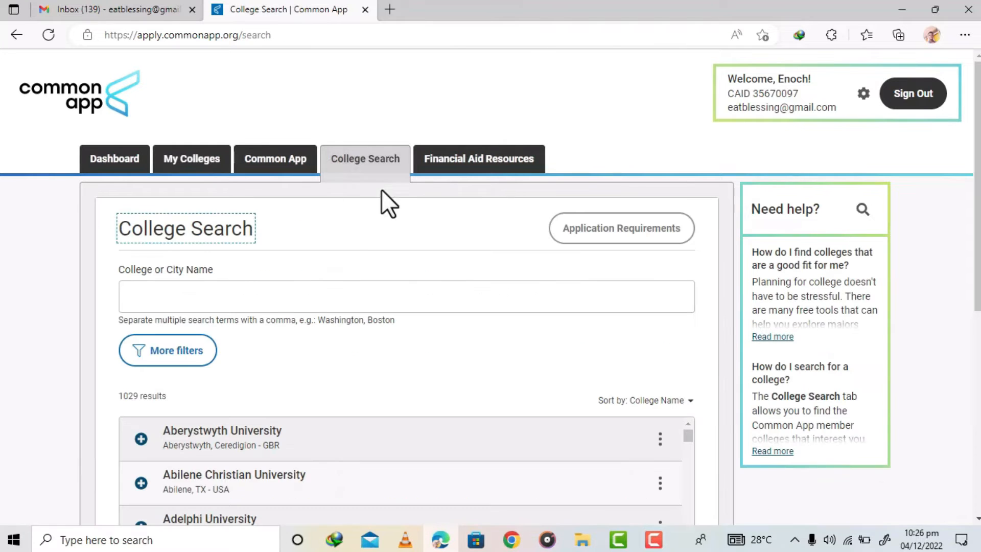
pyautogui.click(280, 297)
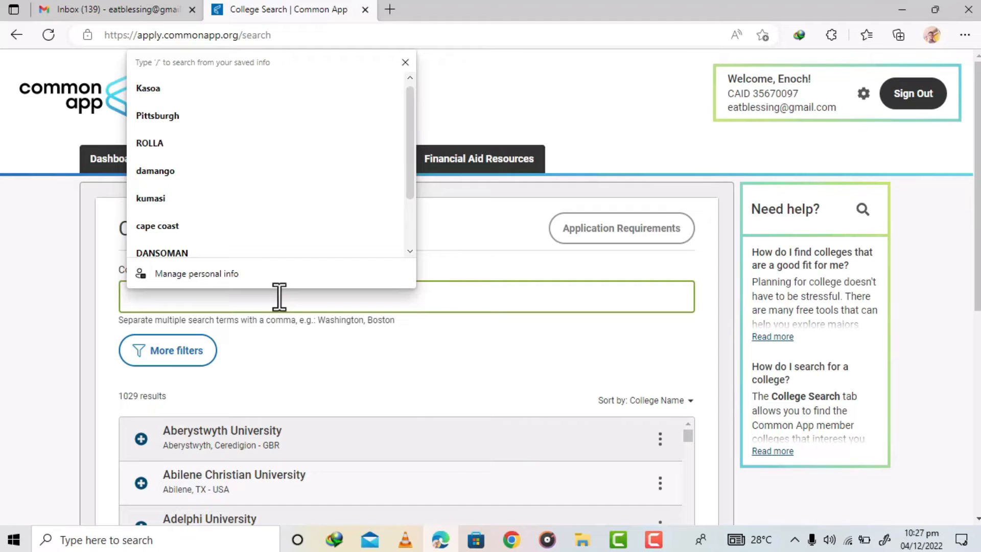
pyautogui.write('Miss')
pyautogui.write('uri')
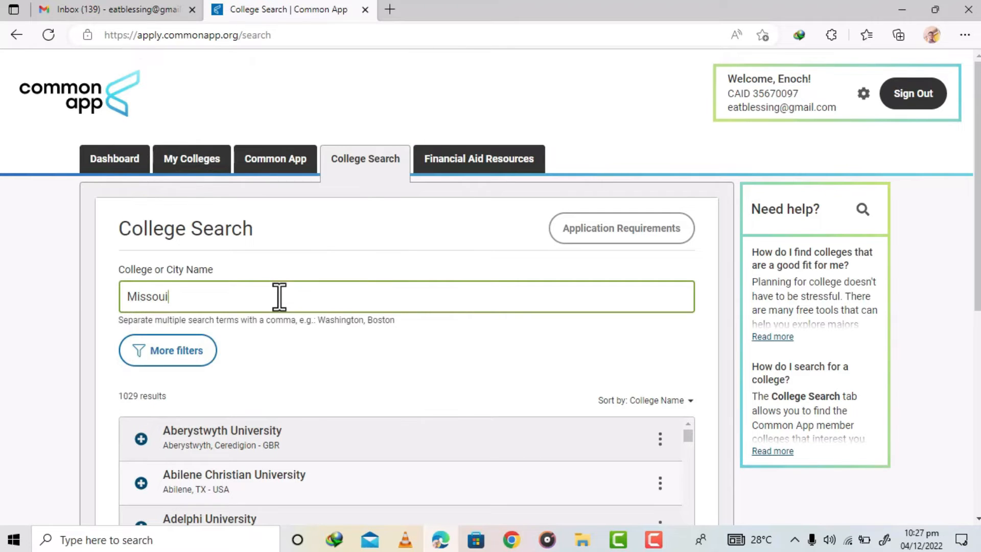
pyautogui.write(' University')
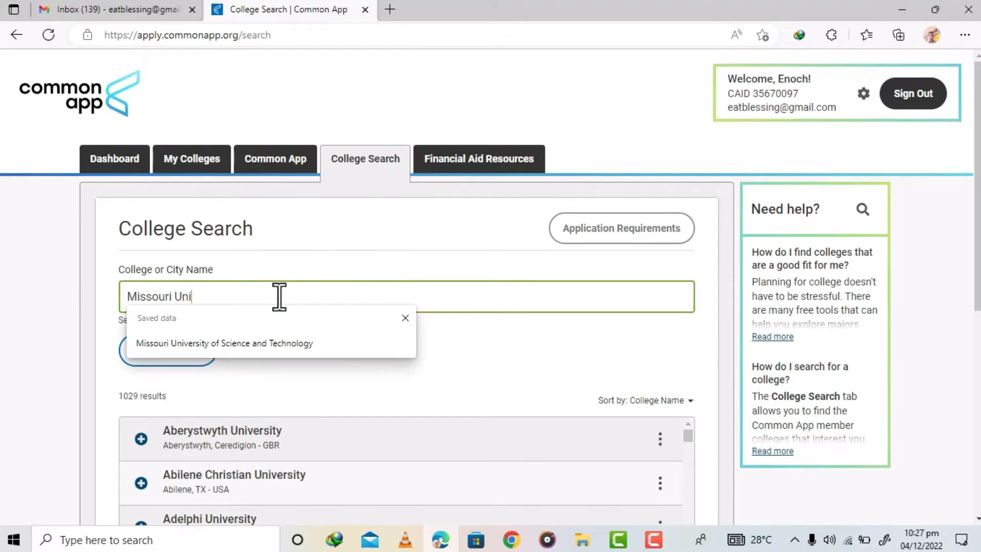
pyautogui.write(' Of S')
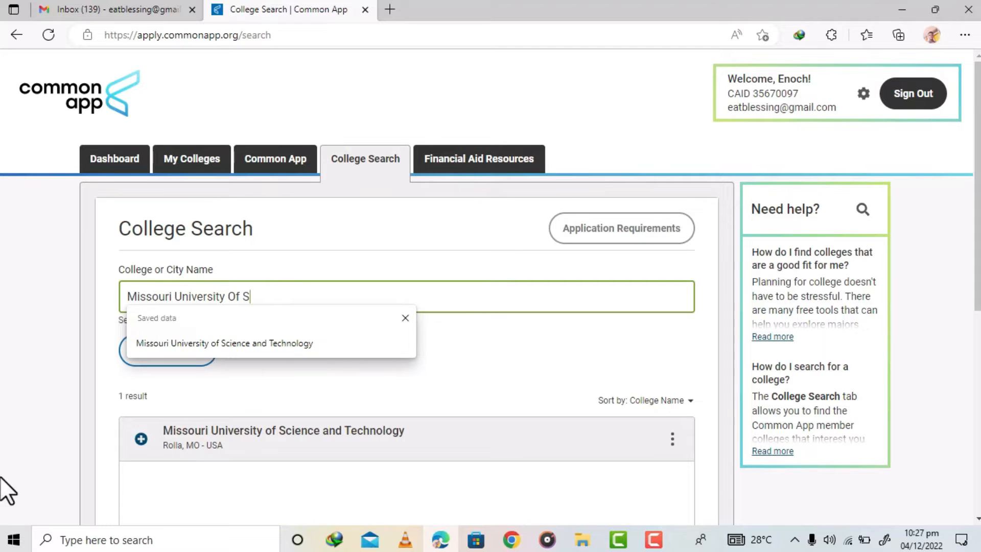
pyautogui.click(141, 438)
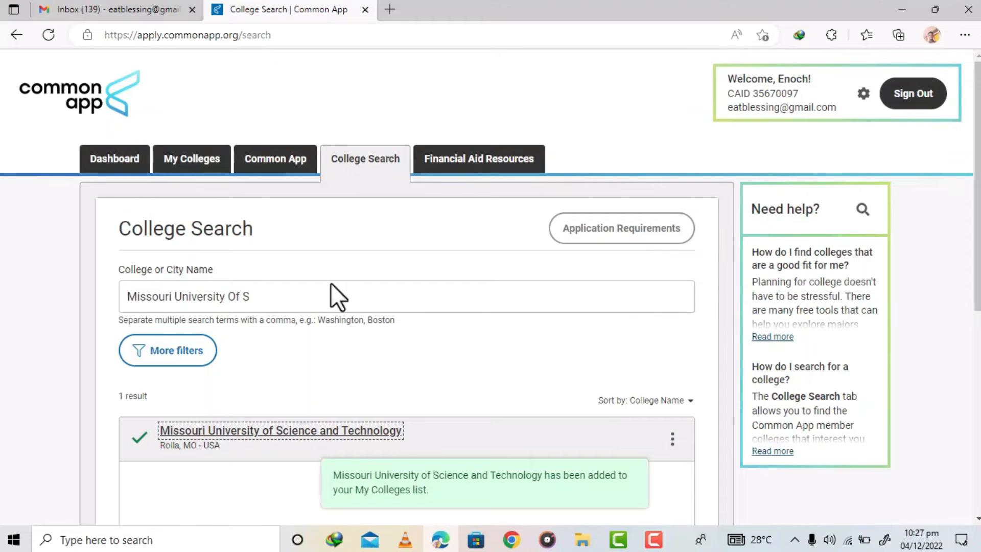
# - Replace the search with Truman State University and add it to My Colleges
pyautogui.moveTo(276, 301); pyautogui.dragTo(109, 289)
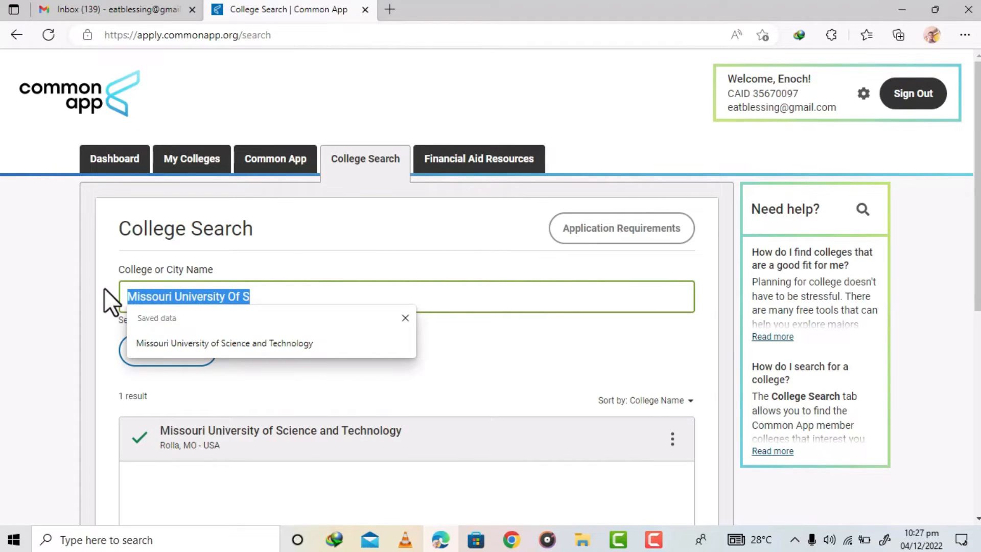
pyautogui.write('T')
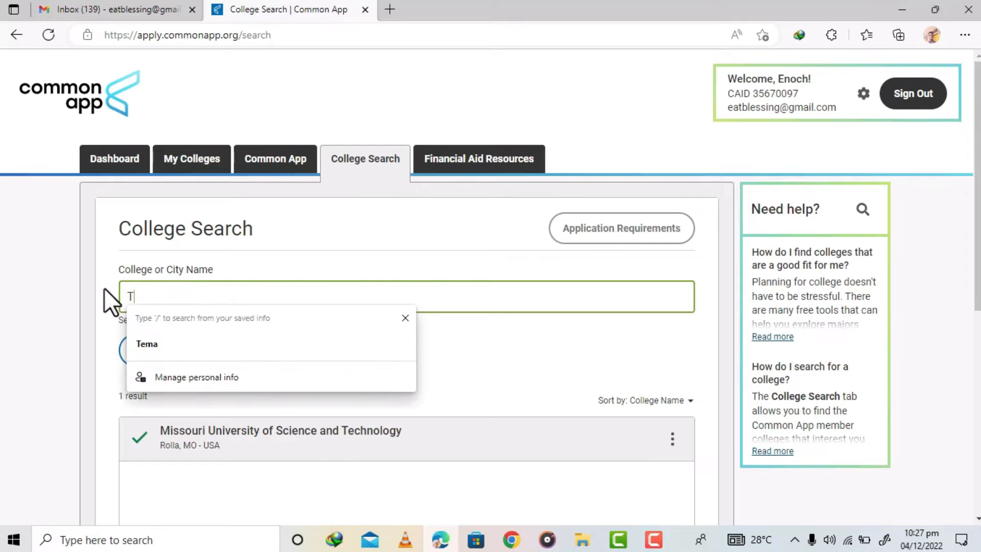
pyautogui.write('ruman State Un')
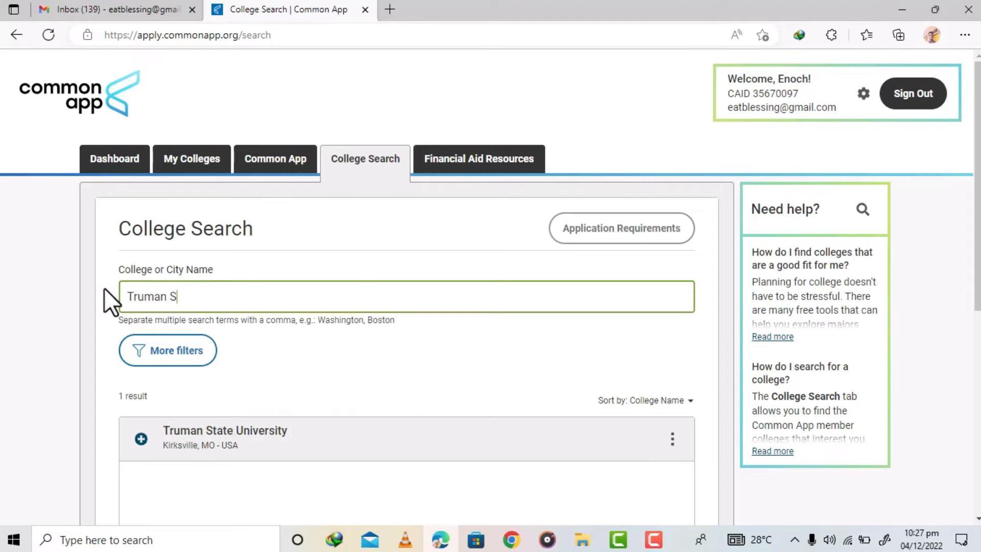
pyautogui.write('iversity')
pyautogui.click(141, 438)
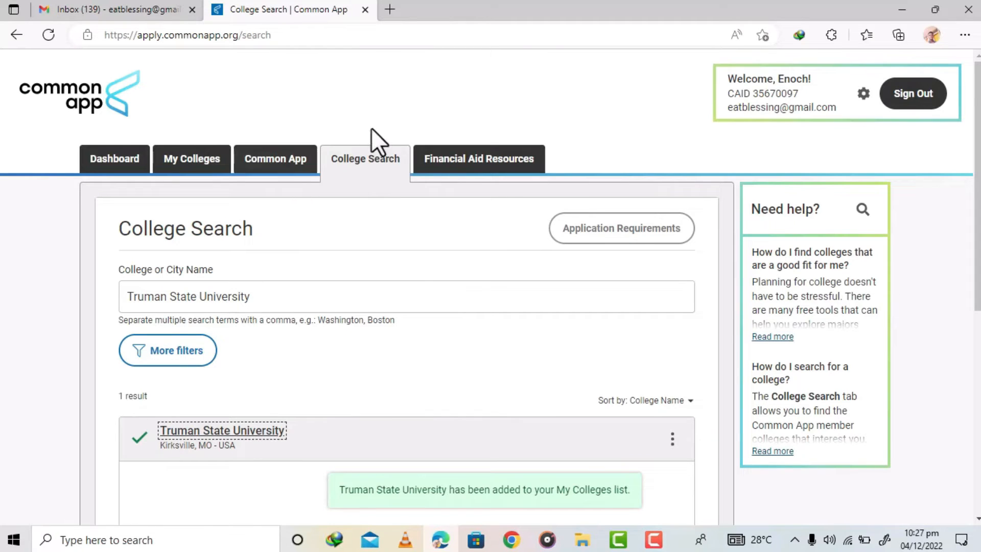
# - Replace the search with University of Maine and add the Orono campus to My Colleges
pyautogui.tripleClick(254, 293)
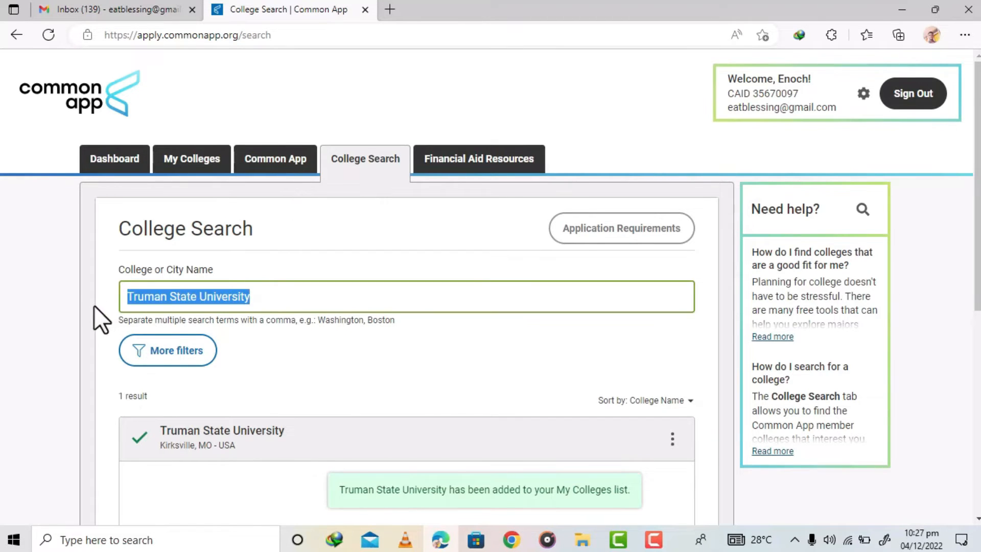
pyautogui.write('d')
pyautogui.press('BackSpace')
pyautogui.write('Univer')
pyautogui.write('sd')
pyautogui.press('BackSpace')
pyautogui.write('ity o')
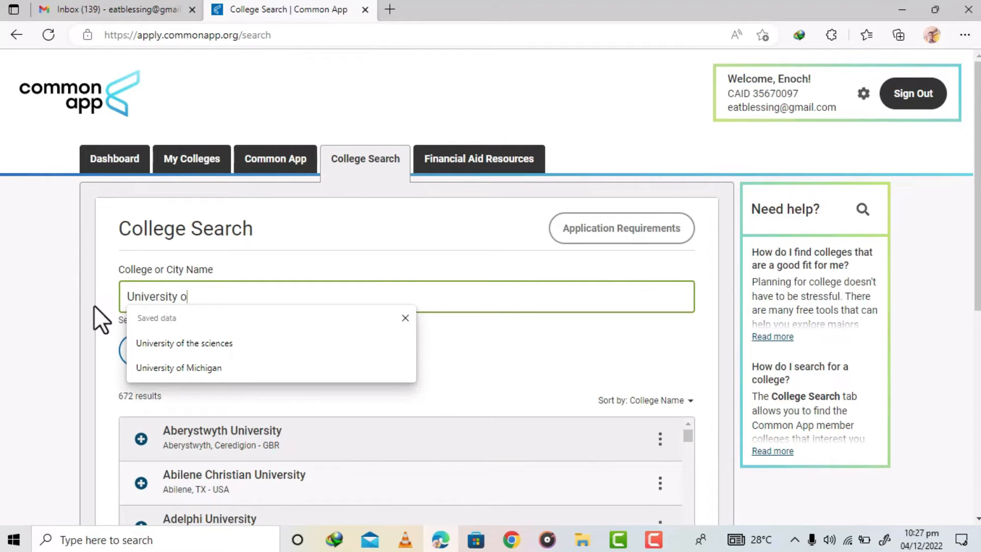
pyautogui.write('f Maine')
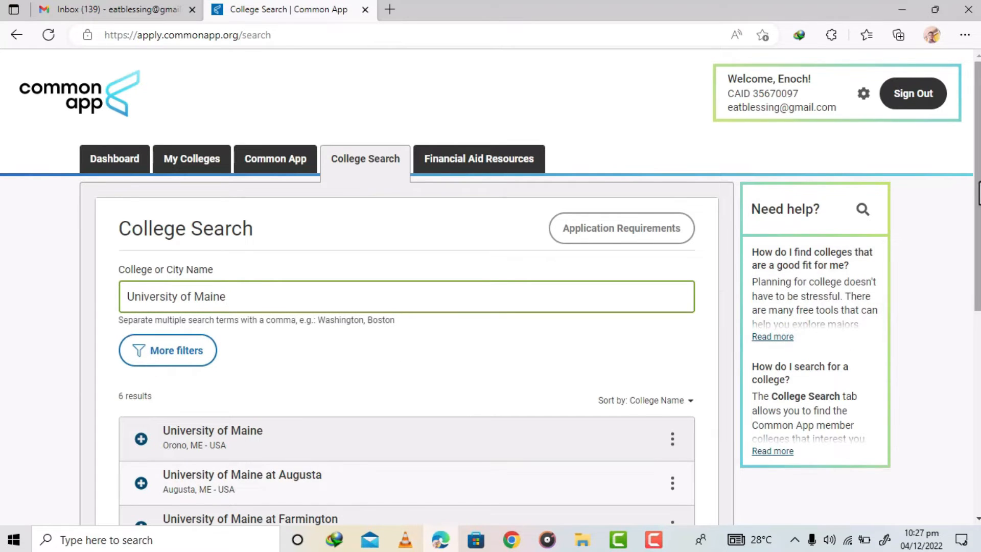
pyautogui.scroll(-2, 978, 194)
pyautogui.moveTo(978, 230); pyautogui.dragTo(978, 239)
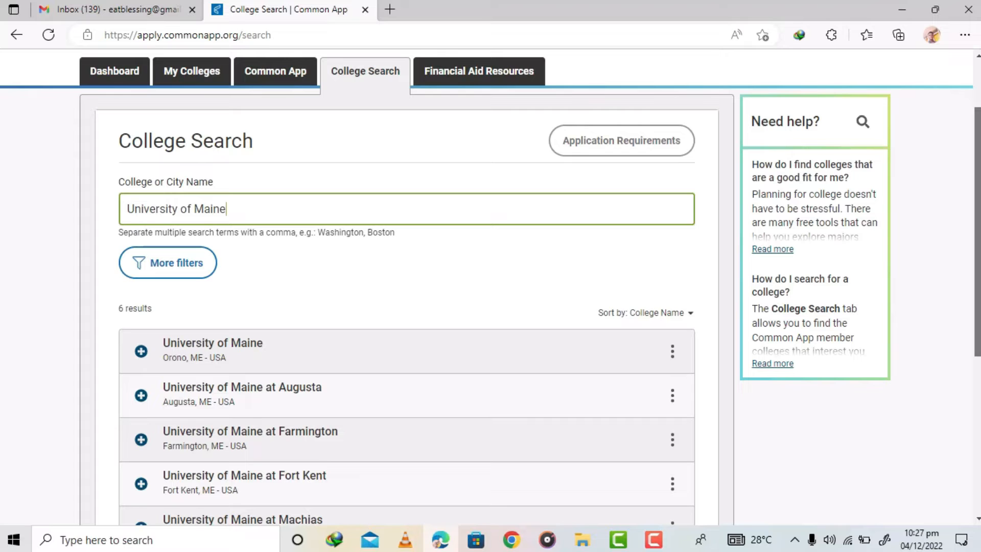
pyautogui.moveTo(978, 239); pyautogui.dragTo(978, 260)
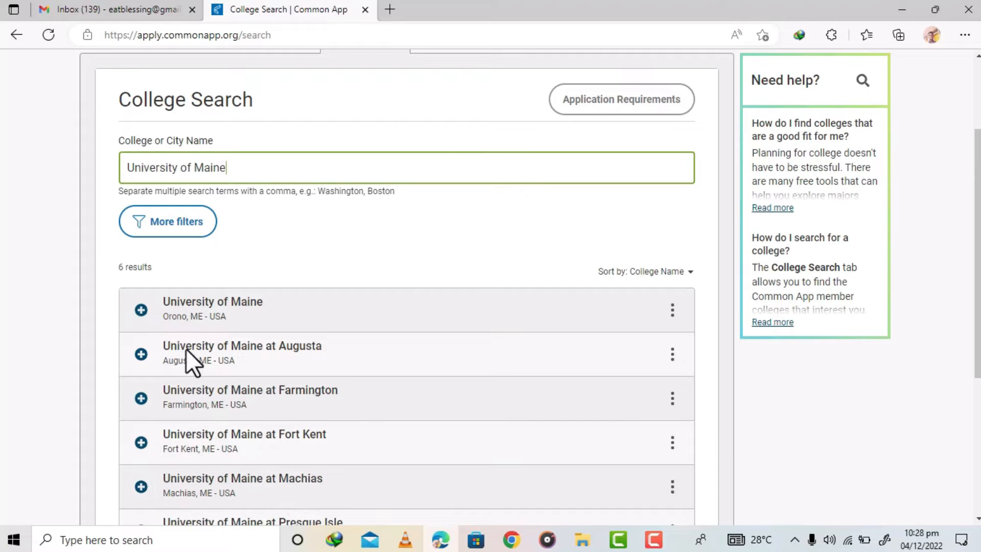
pyautogui.click(142, 310)
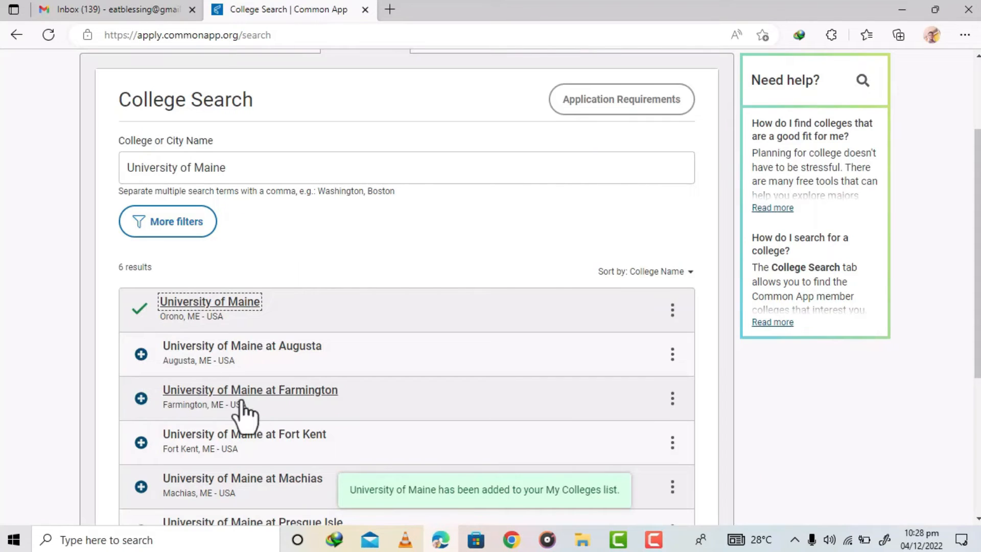
# - Add University of Maine at Machias to My Colleges and open the My Colleges list
pyautogui.click(141, 490)
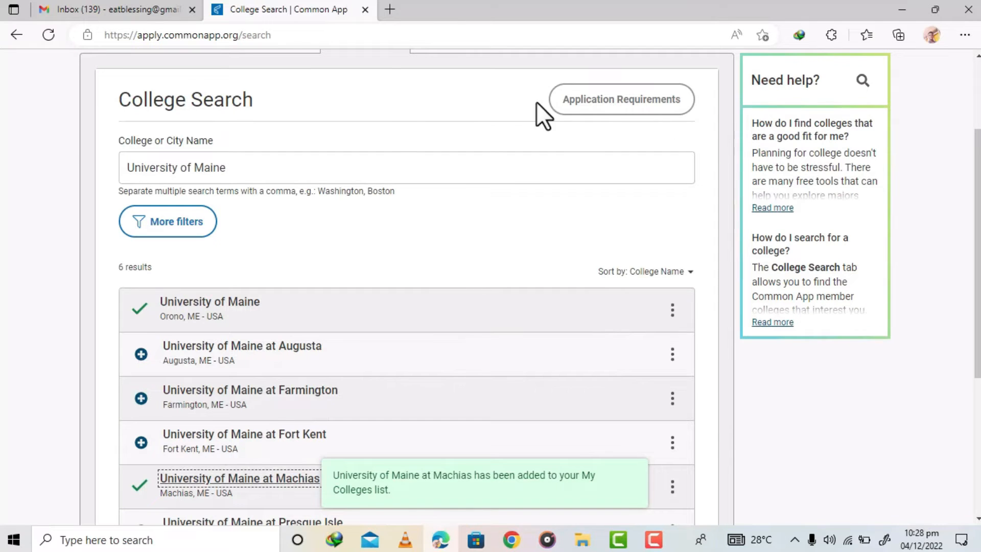
pyautogui.scroll(3, 976, 273)
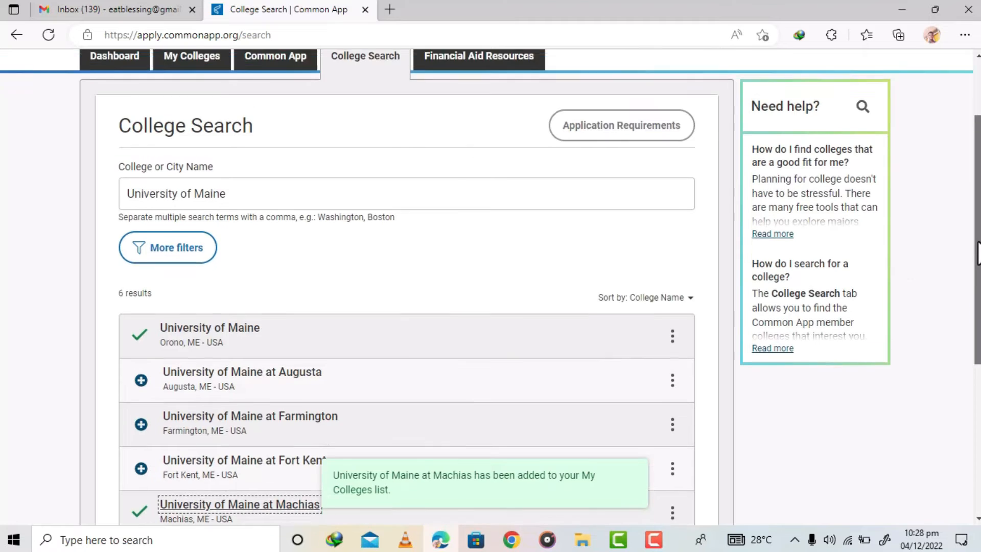
pyautogui.click(188, 164)
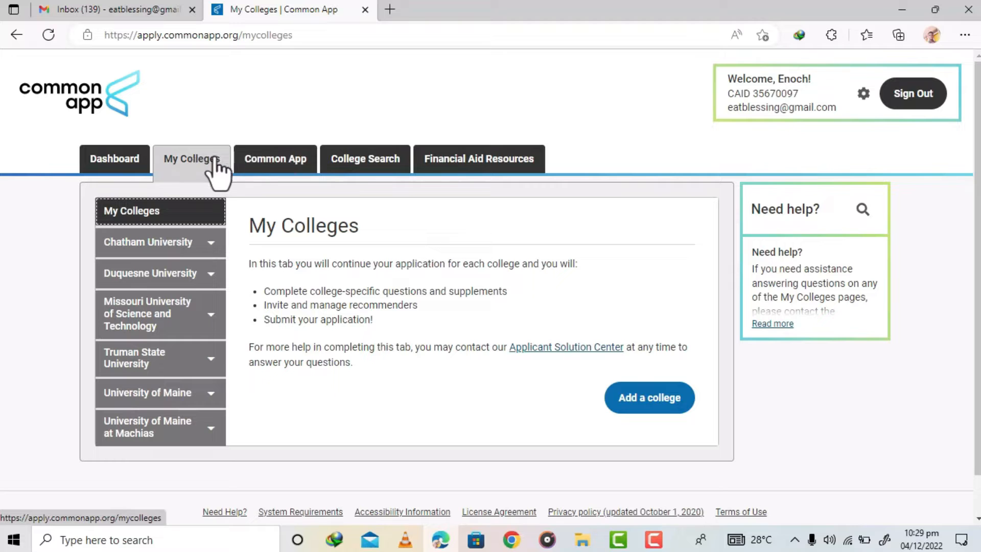
# - Open the Common App profile and answer No to sharing a different first name
pyautogui.click(276, 160)
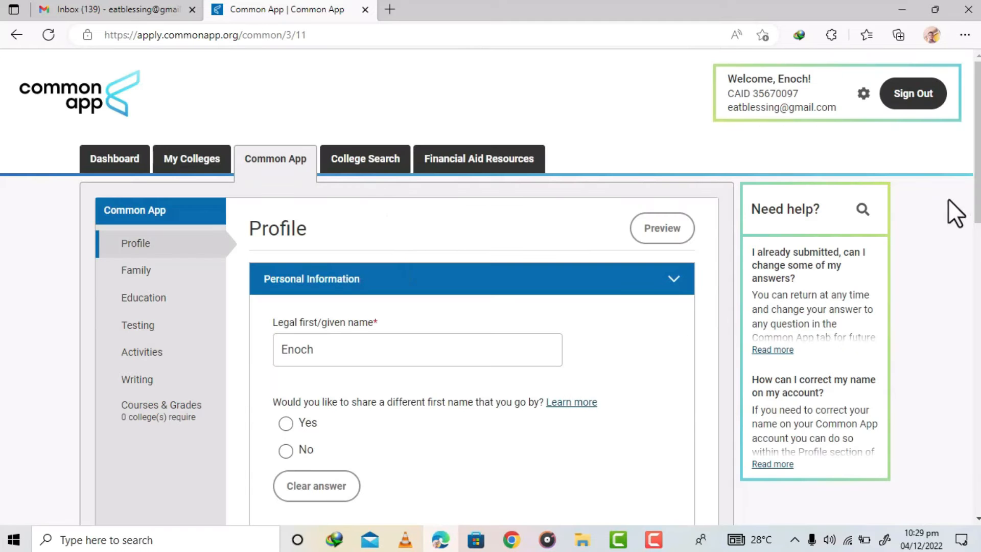
pyautogui.scroll(-1, 977, 153)
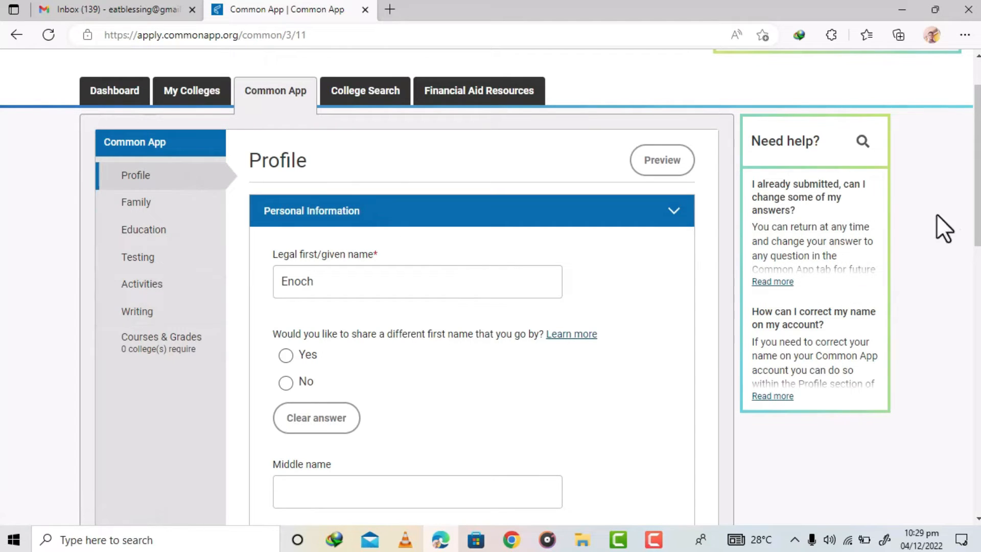
pyautogui.moveTo(978, 217); pyautogui.dragTo(978, 253)
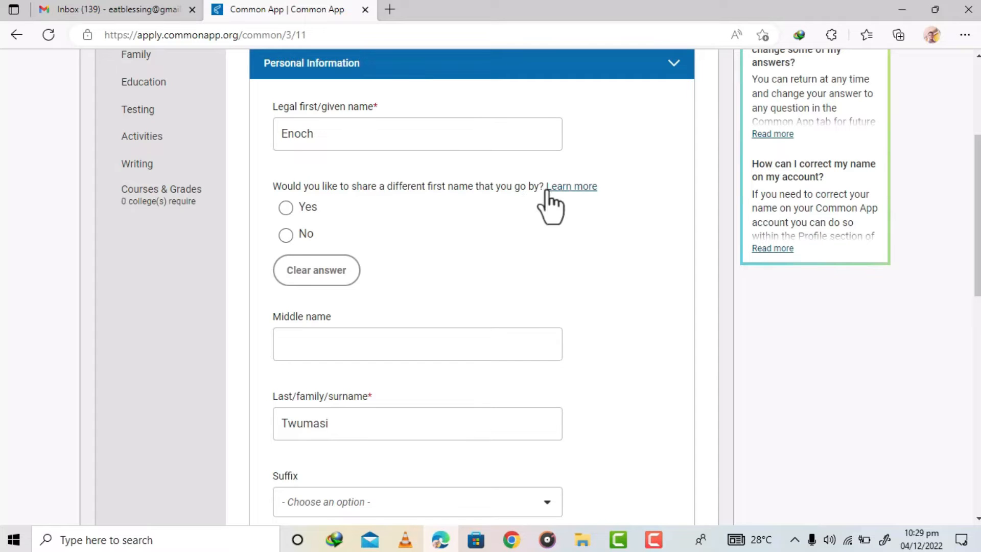
pyautogui.click(285, 235)
# - Enter the applicant's middle name in the Personal Information section
pyautogui.moveTo(976, 194); pyautogui.dragTo(973, 225)
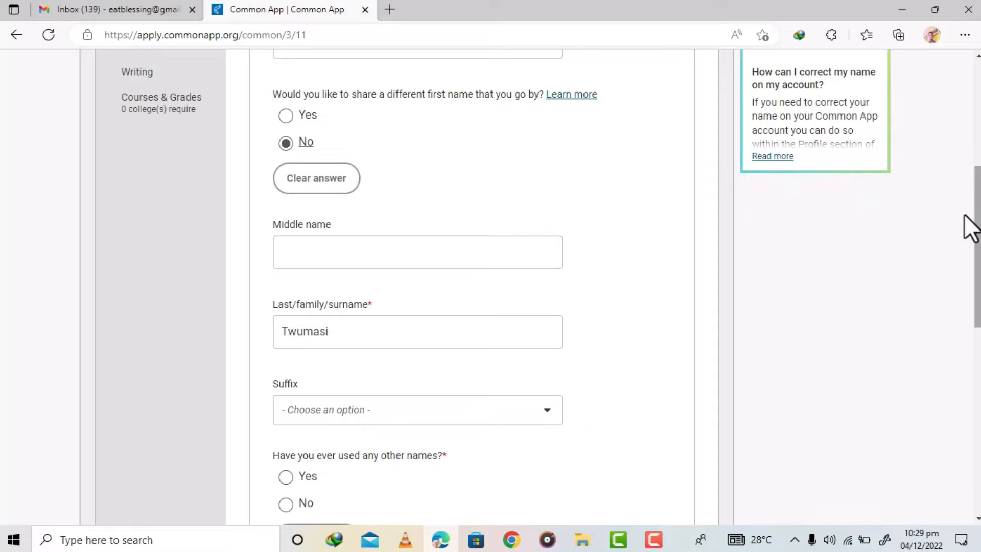
pyautogui.click(404, 248)
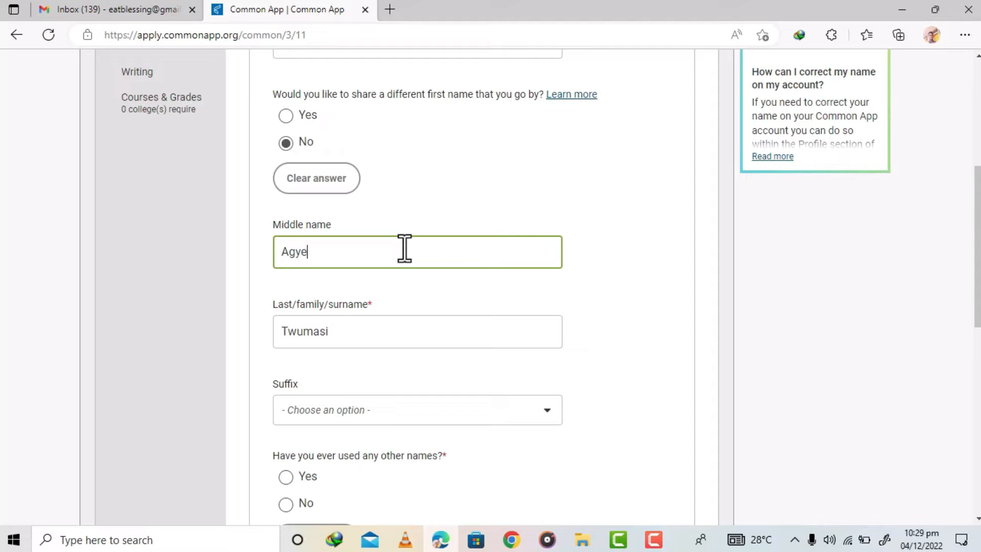
pyautogui.moveTo(977, 194); pyautogui.dragTo(978, 160)
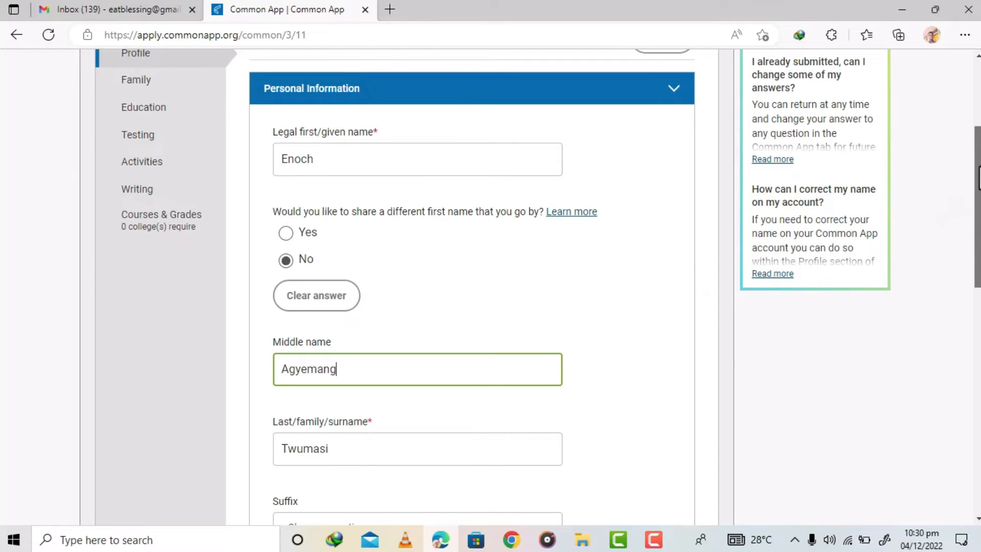
# - Leave the suffix unselected and answer No to having used any other names
pyautogui.scroll(-1, 977, 179)
pyautogui.scroll(1, 977, 179)
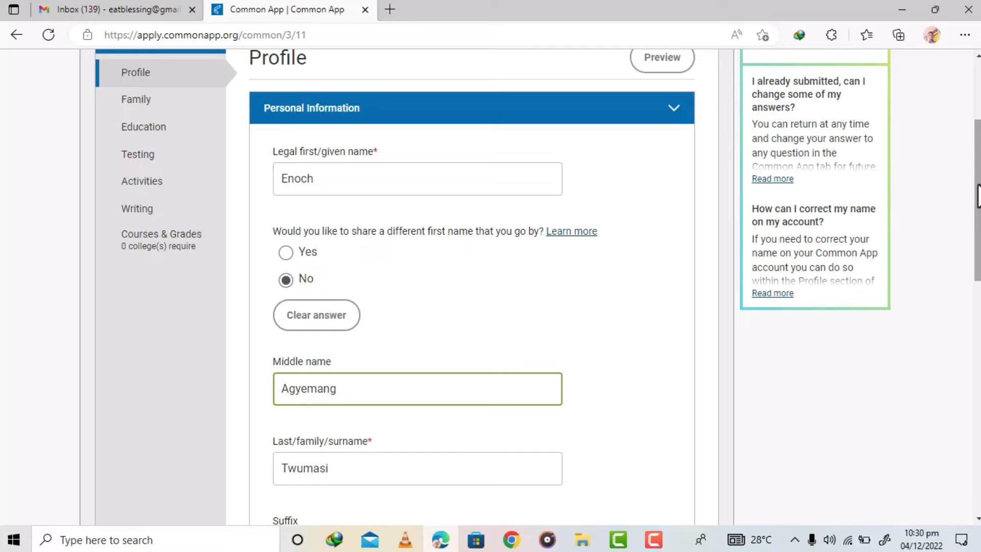
pyautogui.moveTo(978, 185); pyautogui.dragTo(979, 209)
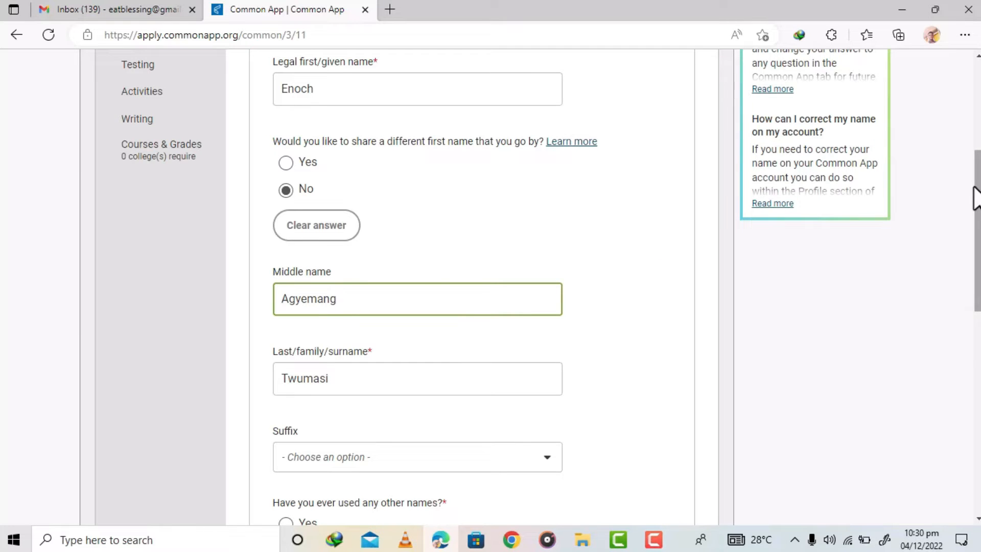
pyautogui.moveTo(979, 191); pyautogui.dragTo(978, 262)
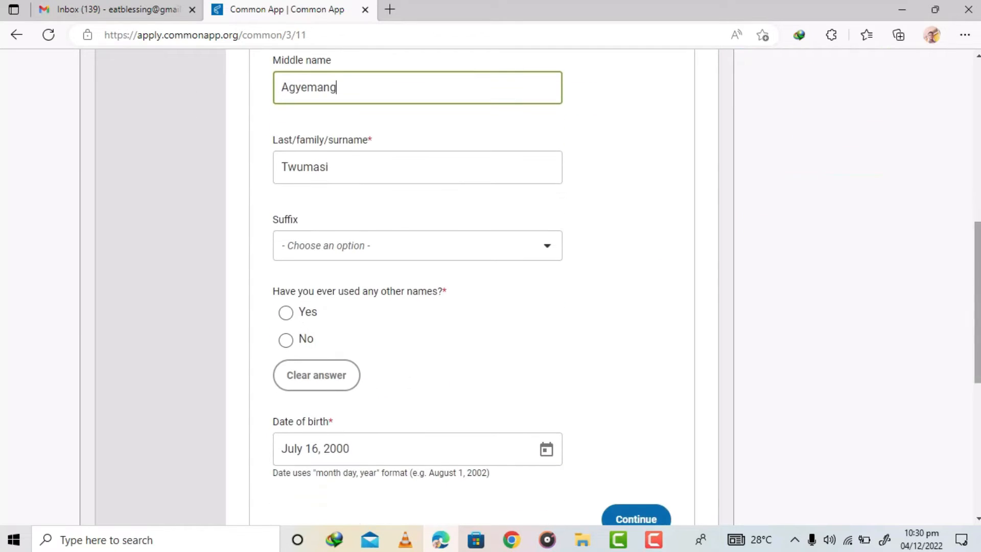
pyautogui.click(497, 245)
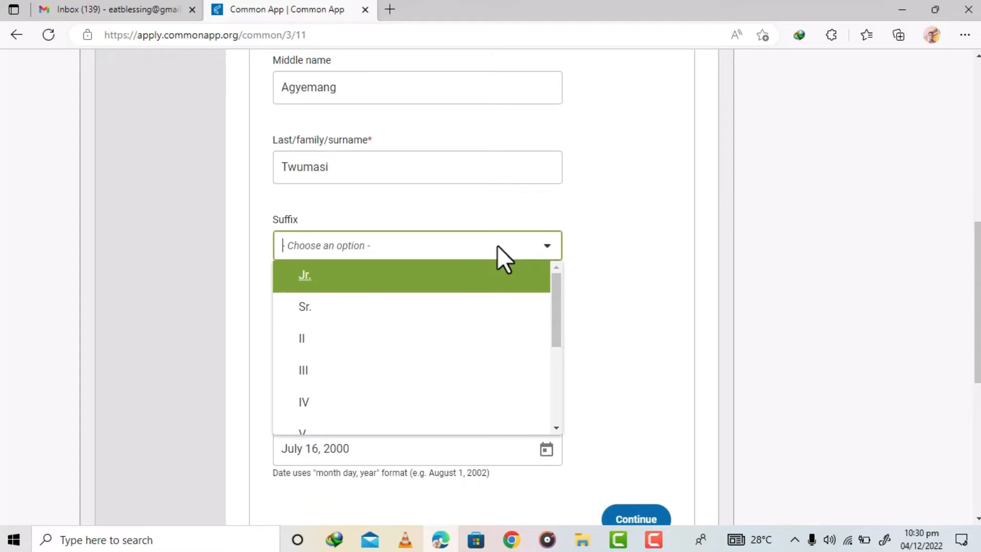
pyautogui.click(639, 293)
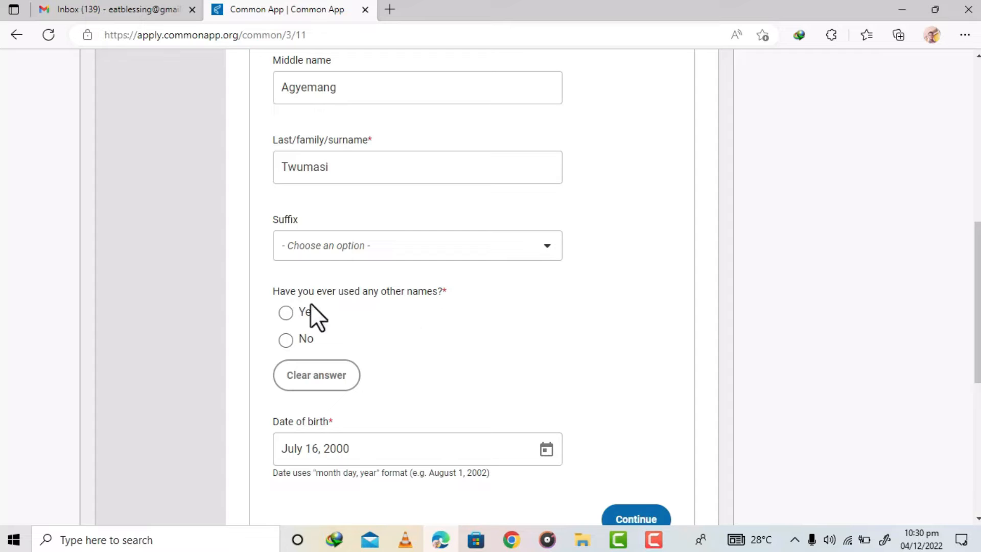
pyautogui.click(286, 340)
# - Save Personal Information and continue to the Address section
pyautogui.scroll(-4, 472, 286)
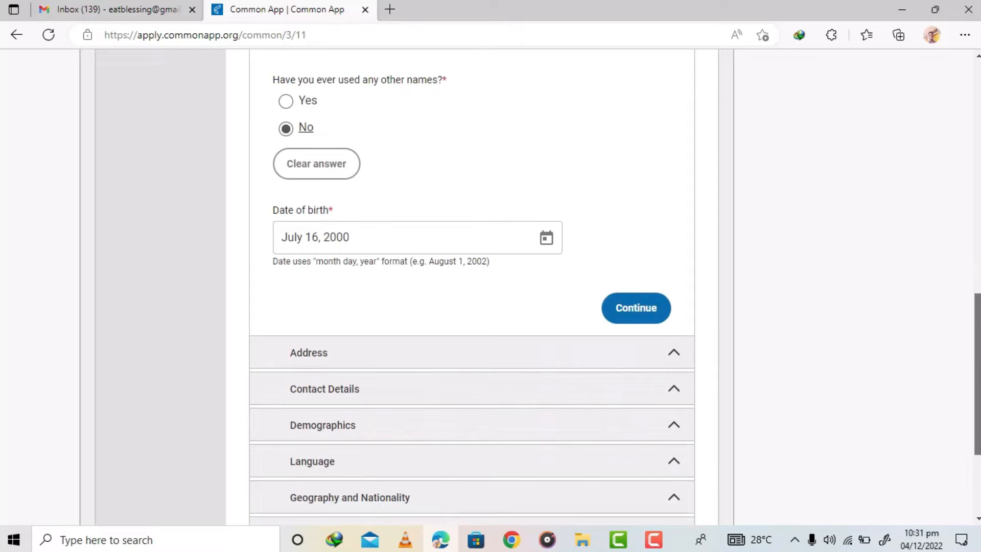
pyautogui.scroll(2, 472, 286)
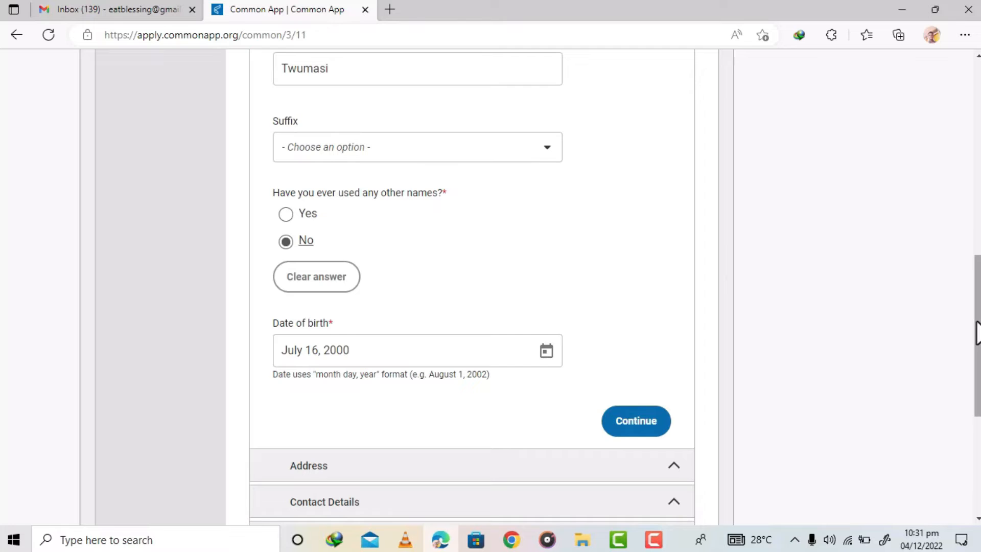
pyautogui.scroll(-3, 698, 241)
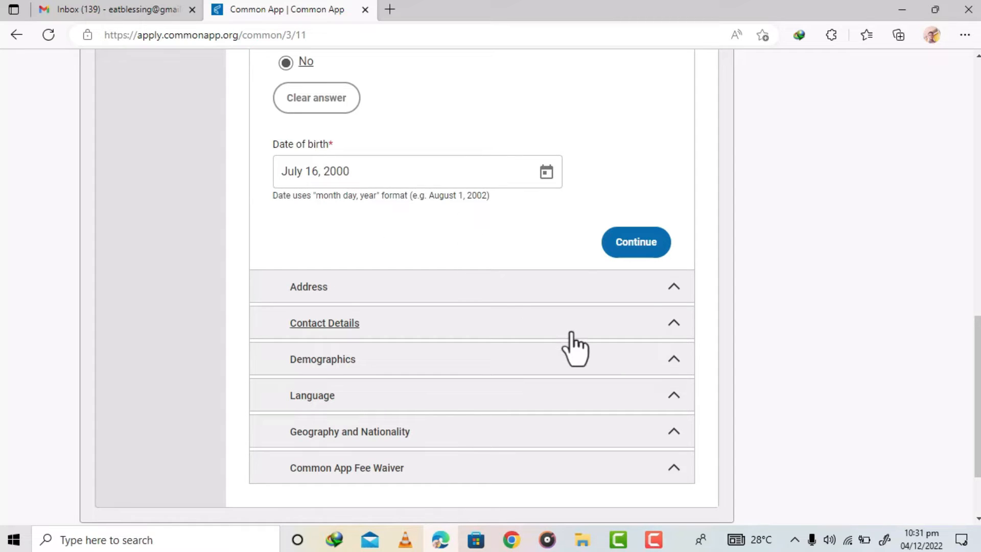
pyautogui.click(629, 290)
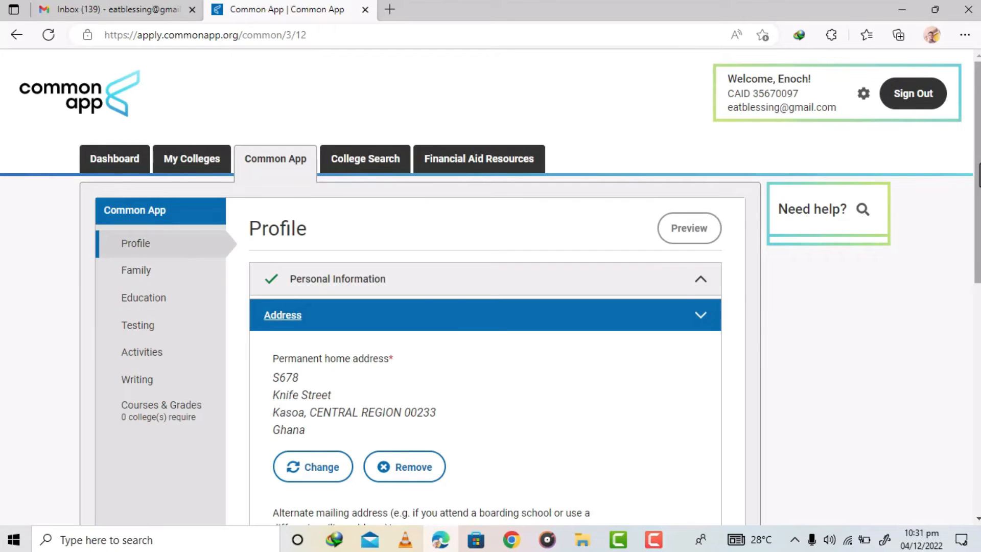
# - Choose No alternate address for the alternate mailing address and continue to Contact Details
pyautogui.moveTo(977, 173); pyautogui.dragTo(977, 238)
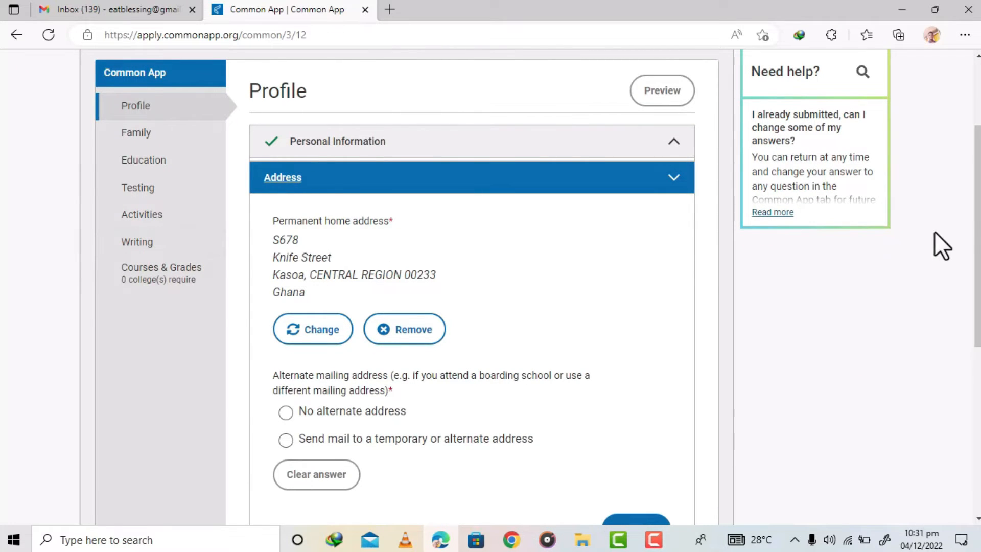
pyautogui.moveTo(979, 236); pyautogui.dragTo(978, 279)
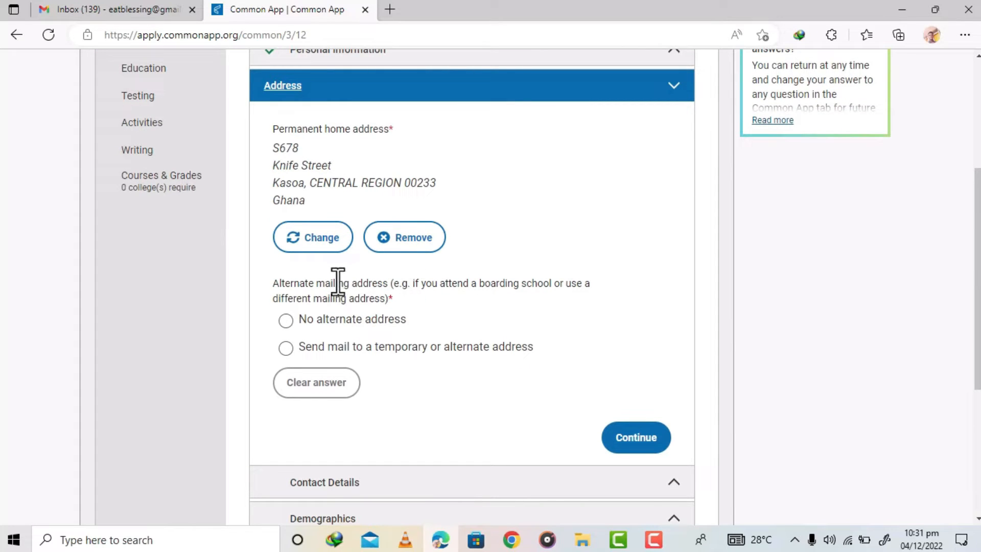
pyautogui.moveTo(317, 282); pyautogui.dragTo(352, 284)
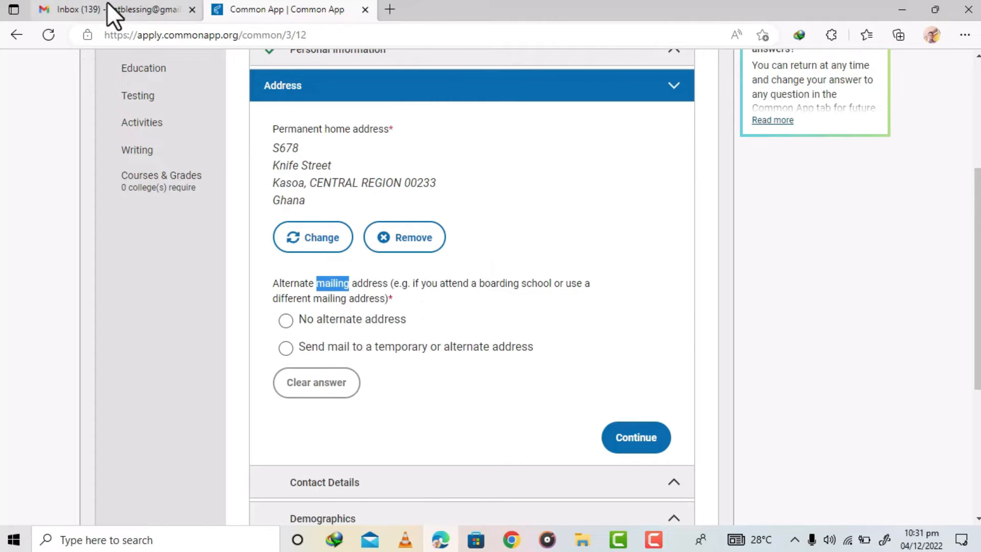
pyautogui.moveTo(110, 8)
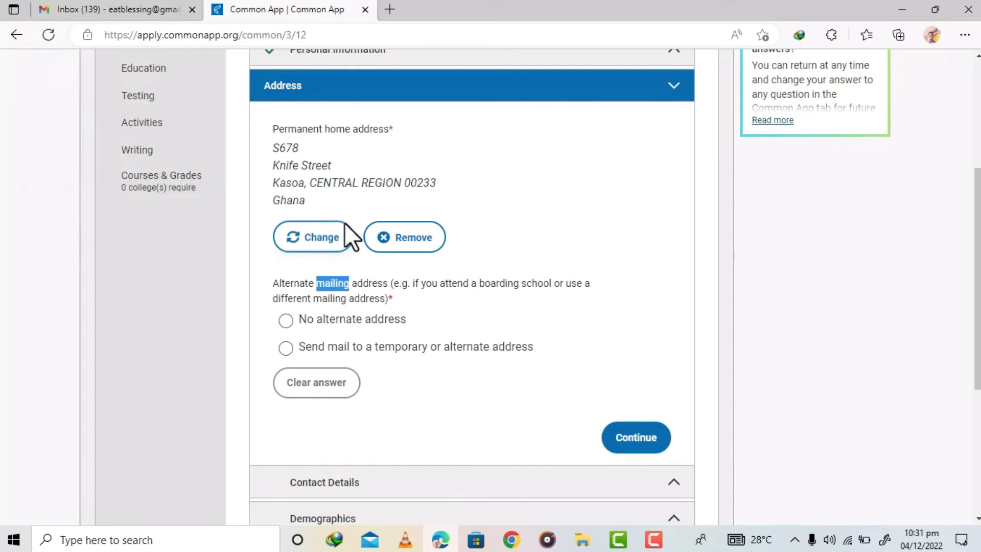
pyautogui.click(368, 284)
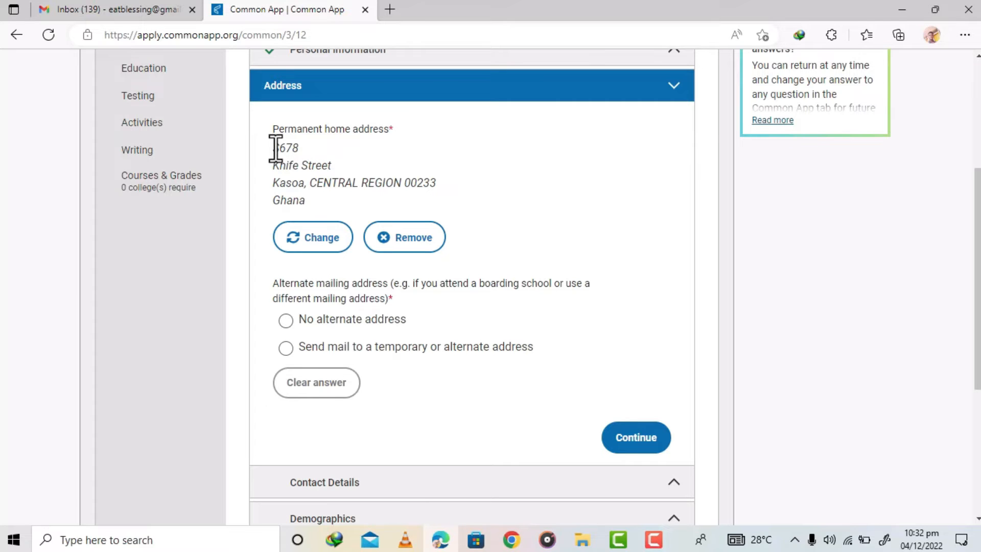
pyautogui.click(286, 321)
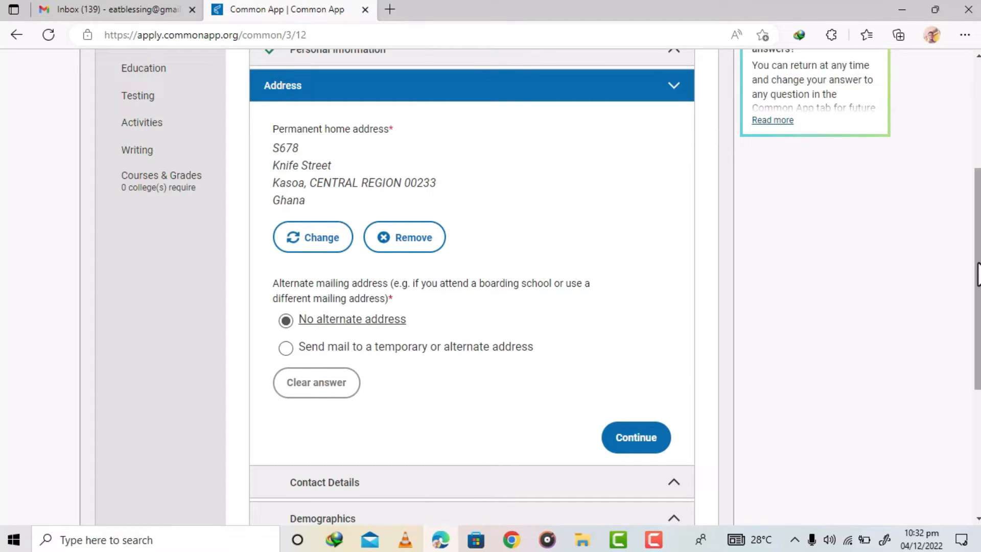
pyautogui.scroll(-2, 977, 276)
pyautogui.scroll(3, 977, 276)
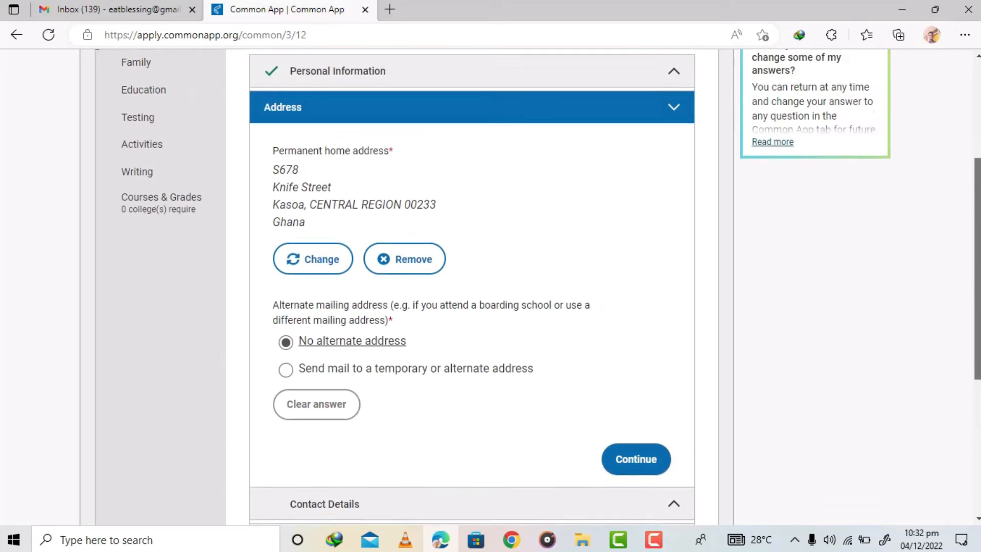
pyautogui.scroll(-2, 977, 276)
pyautogui.click(646, 360)
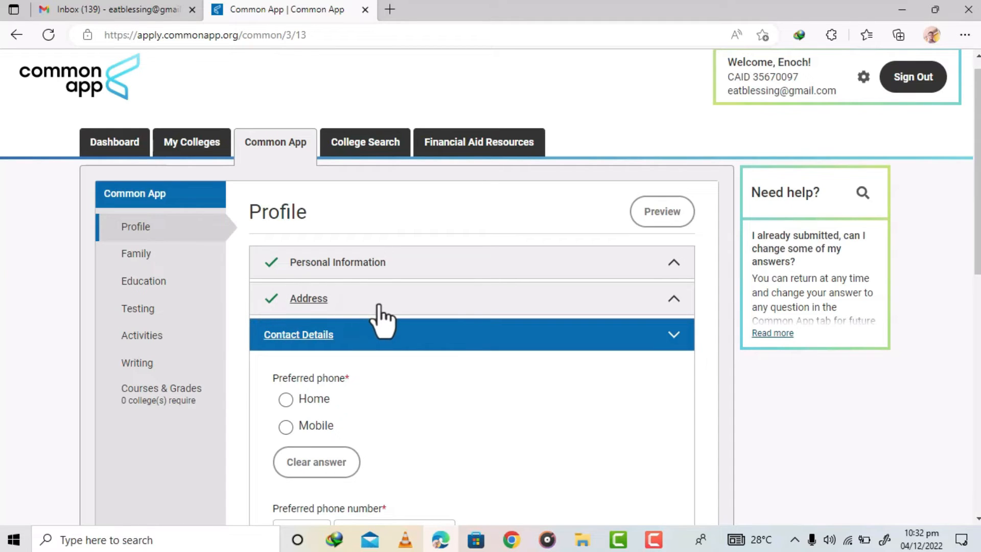
# - Set the preferred phone to Mobile in Contact Details
pyautogui.moveTo(351, 375); pyautogui.dragTo(346, 379)
pyautogui.click(357, 381)
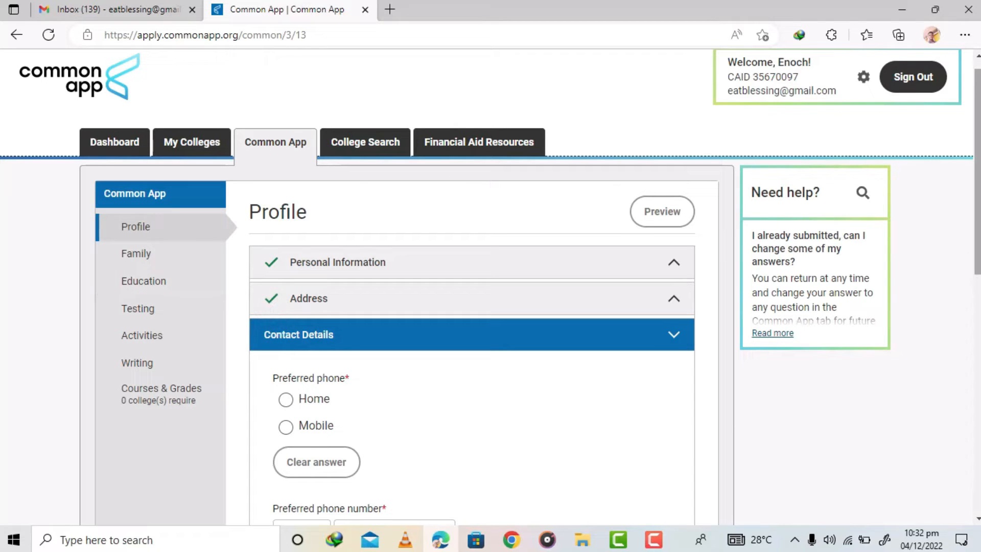
pyautogui.scroll(-2, 490, 286)
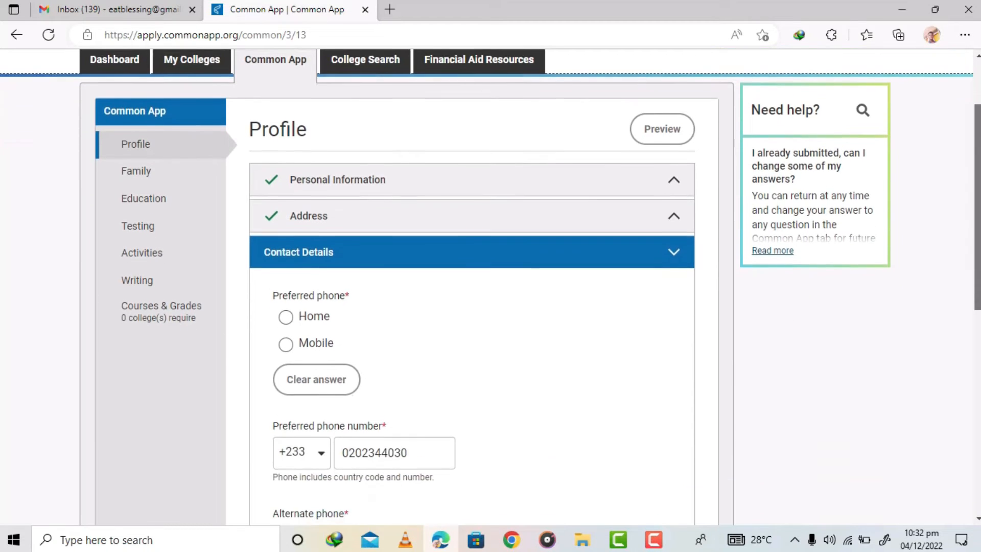
pyautogui.scroll(2, 490, 286)
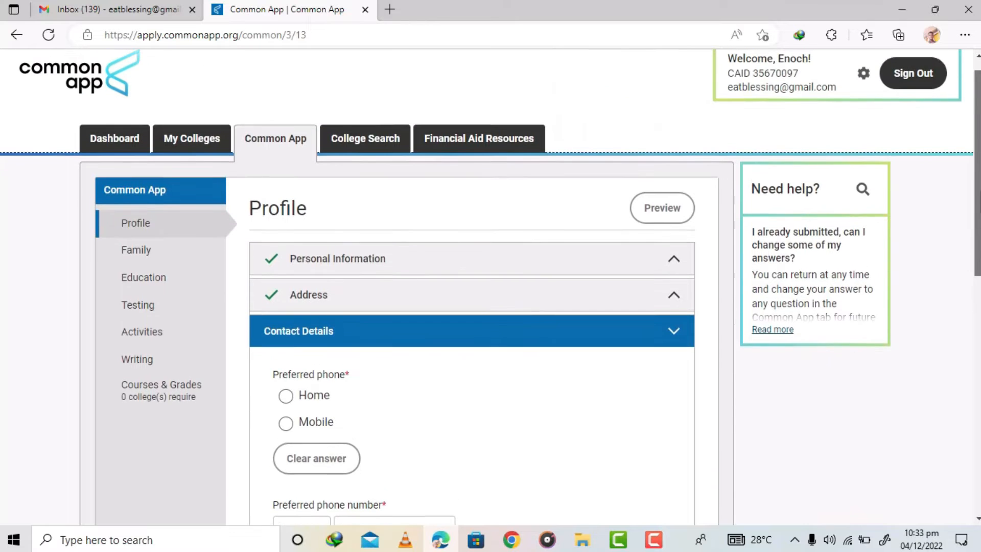
pyautogui.scroll(-1, 490, 286)
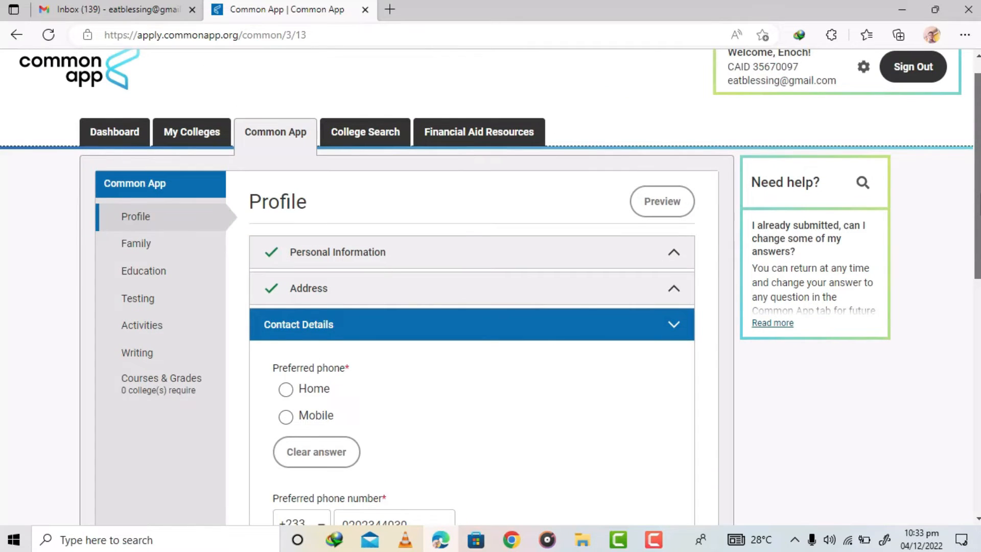
pyautogui.scroll(-1, 490, 286)
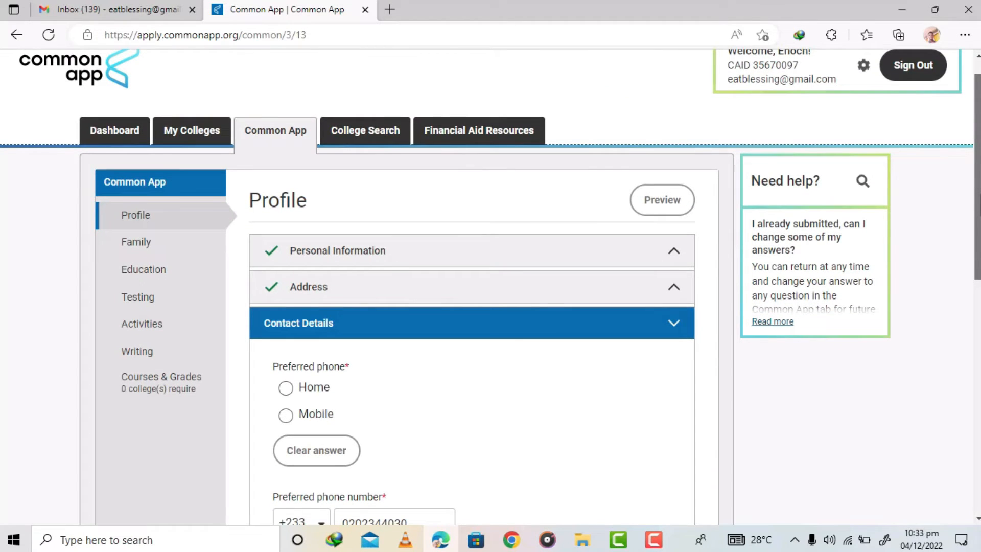
pyautogui.scroll(1, 490, 287)
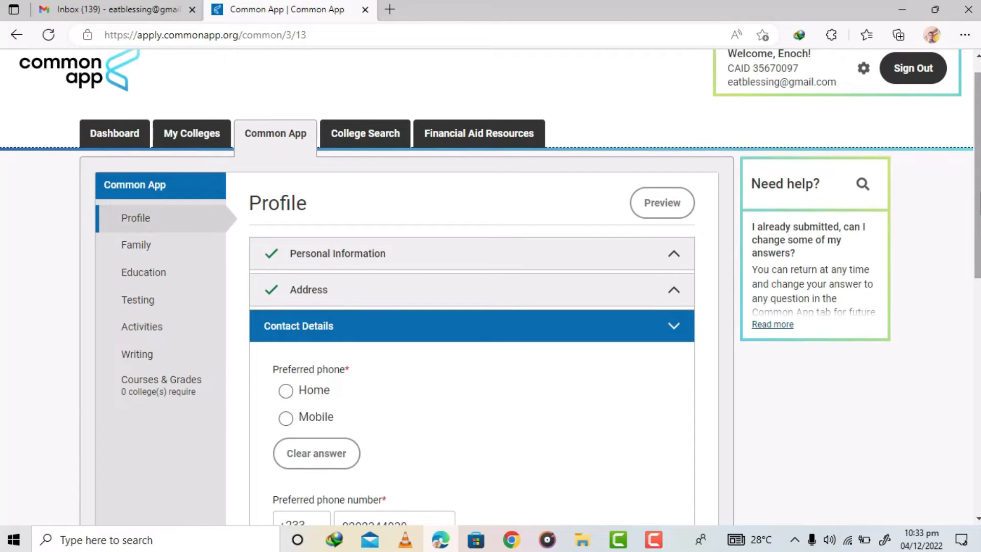
pyautogui.scroll(-3, 467, 201)
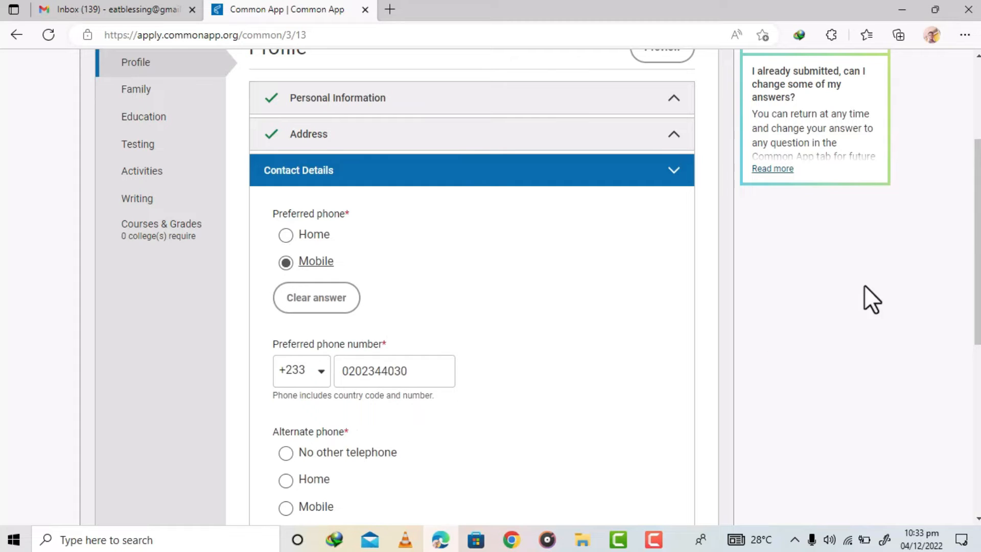
# - Choose No other telephone as the alternate phone and continue to Demographics
pyautogui.moveTo(977, 227); pyautogui.dragTo(977, 304)
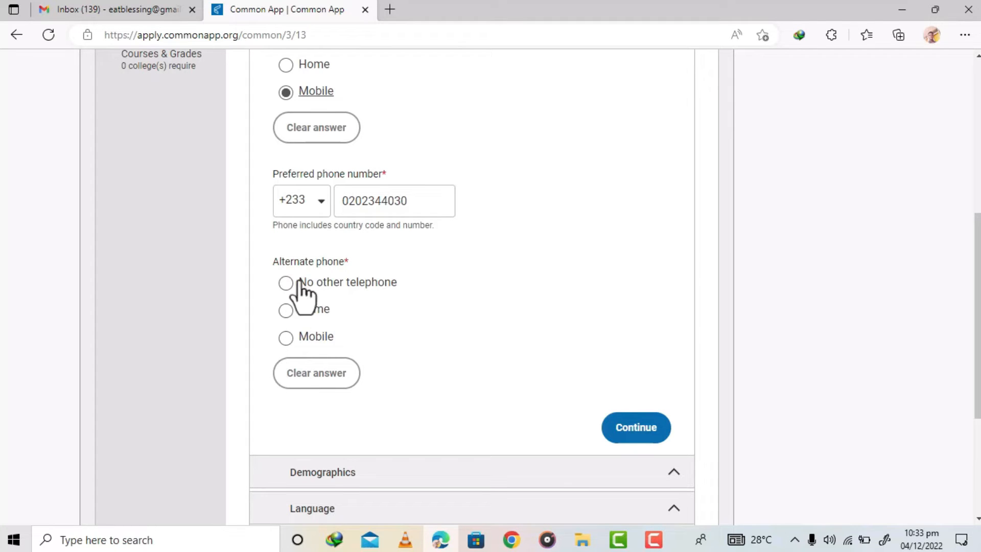
pyautogui.click(286, 284)
pyautogui.click(638, 423)
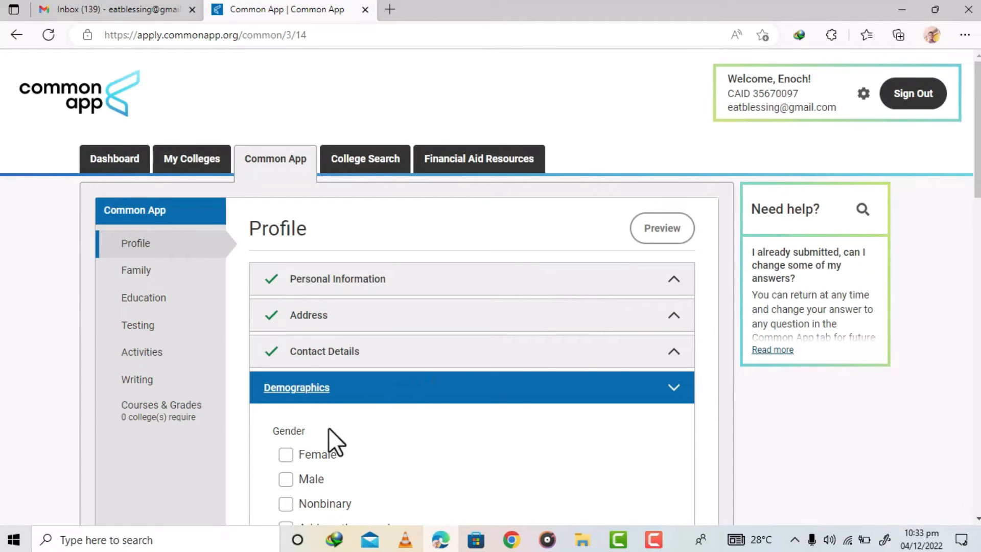
# - Set the legal sex to Male in Demographics
pyautogui.scroll(-3, 395, 254)
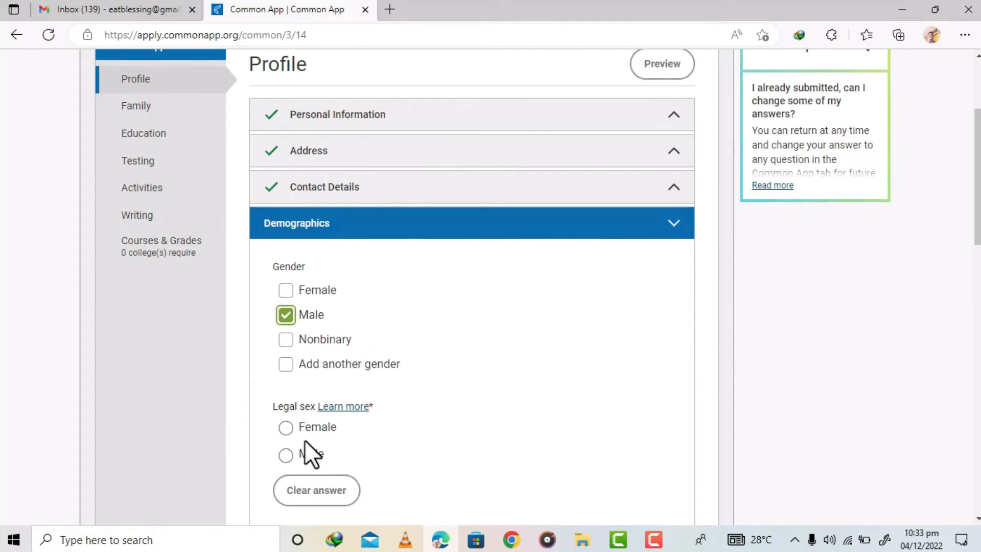
pyautogui.click(286, 454)
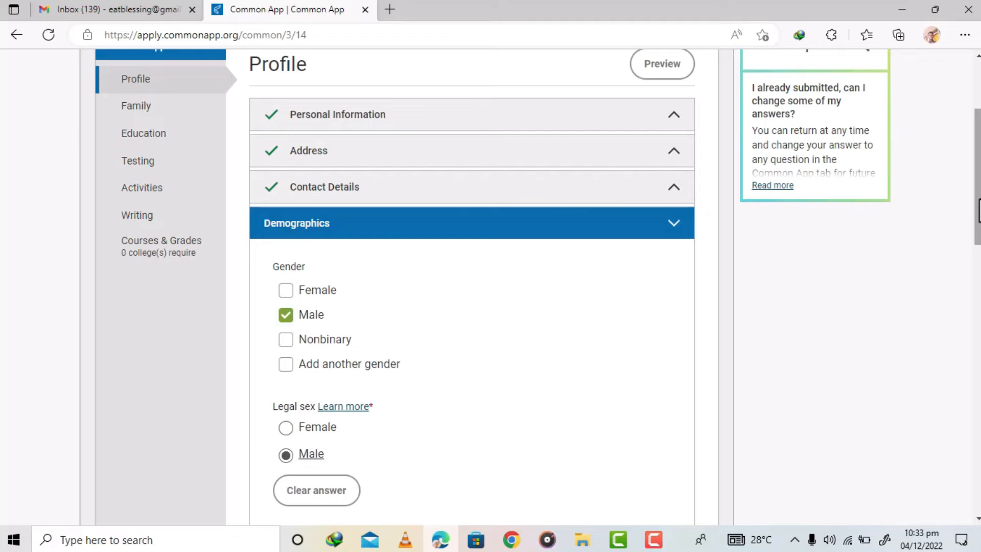
# - Set the U.S. Armed Forces status to None
pyautogui.scroll(-2, 978, 238)
pyautogui.scroll(-3, 978, 237)
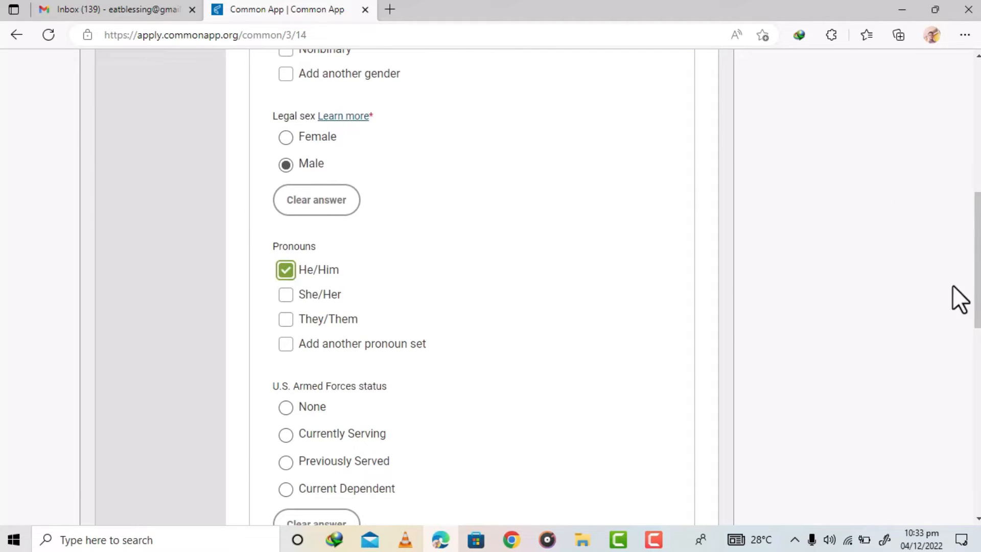
pyautogui.scroll(-3, 978, 275)
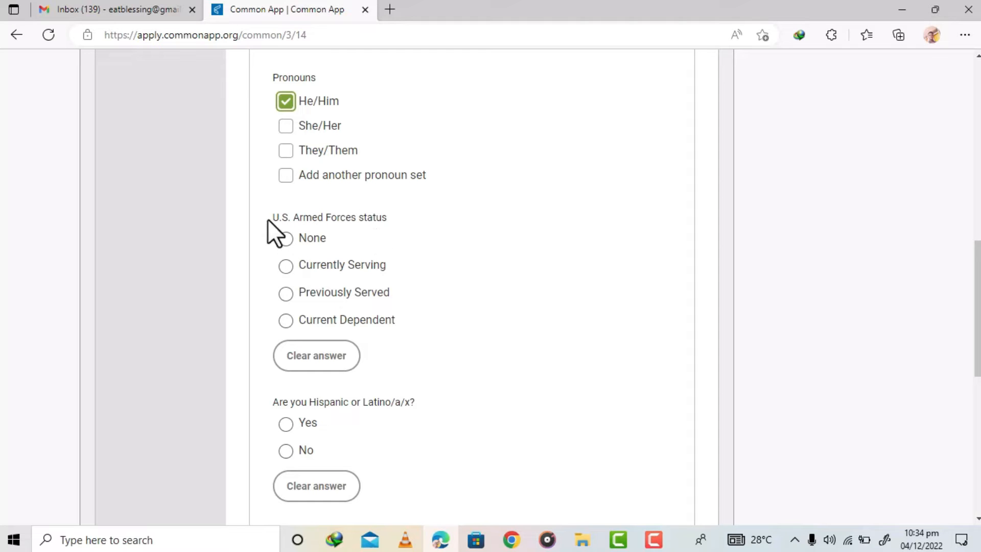
pyautogui.click(287, 241)
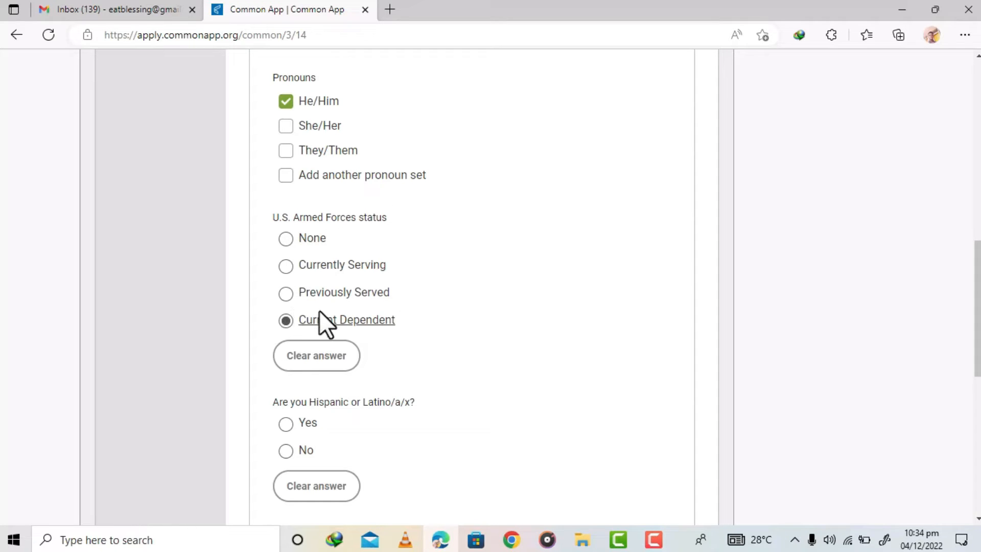
pyautogui.click(286, 240)
pyautogui.moveTo(973, 260); pyautogui.dragTo(974, 307)
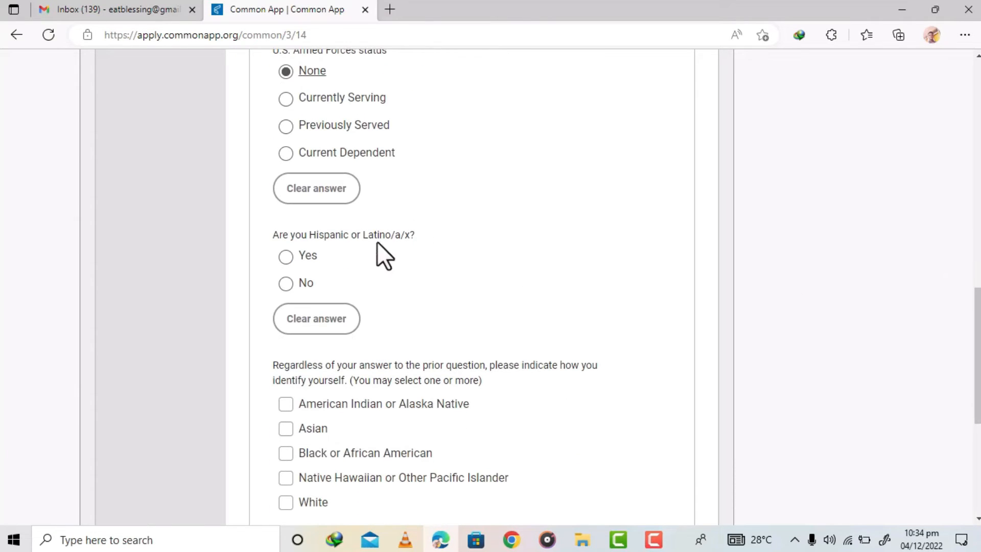
# - Answer No to the Hispanic or Latino/a/x question
pyautogui.click(286, 257)
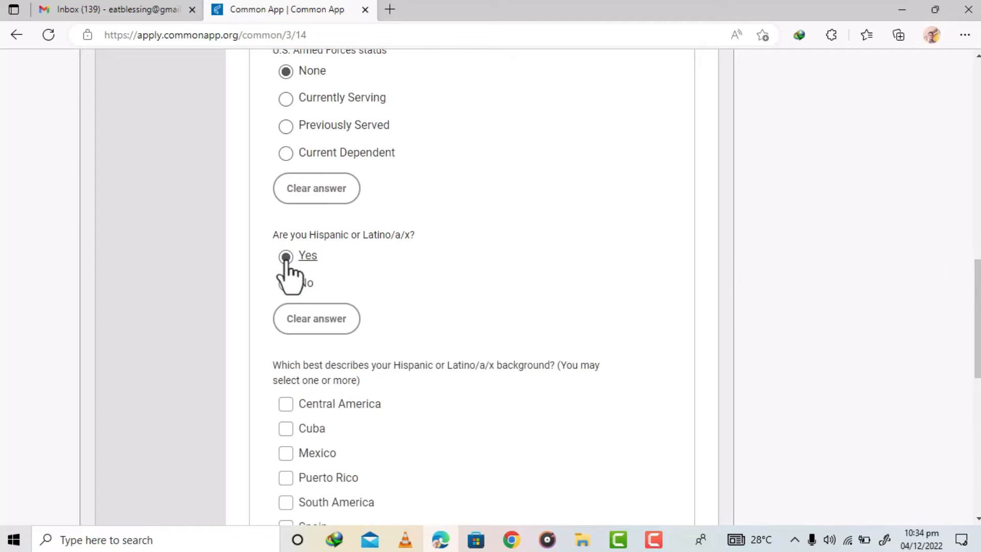
pyautogui.click(286, 283)
pyautogui.moveTo(974, 312); pyautogui.dragTo(975, 365)
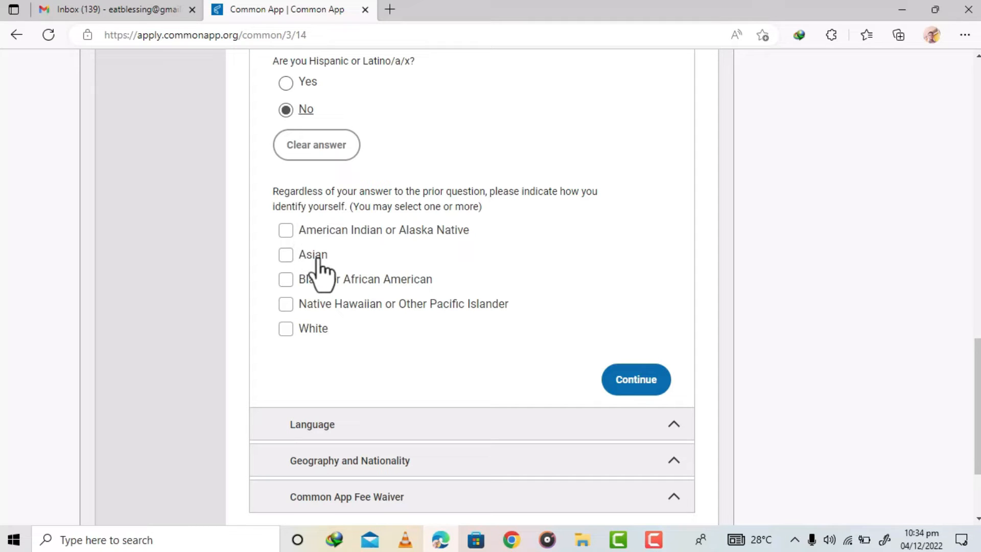
# - Identify as Black or African American with an Africa background and continue to the Language section
pyautogui.click(286, 285)
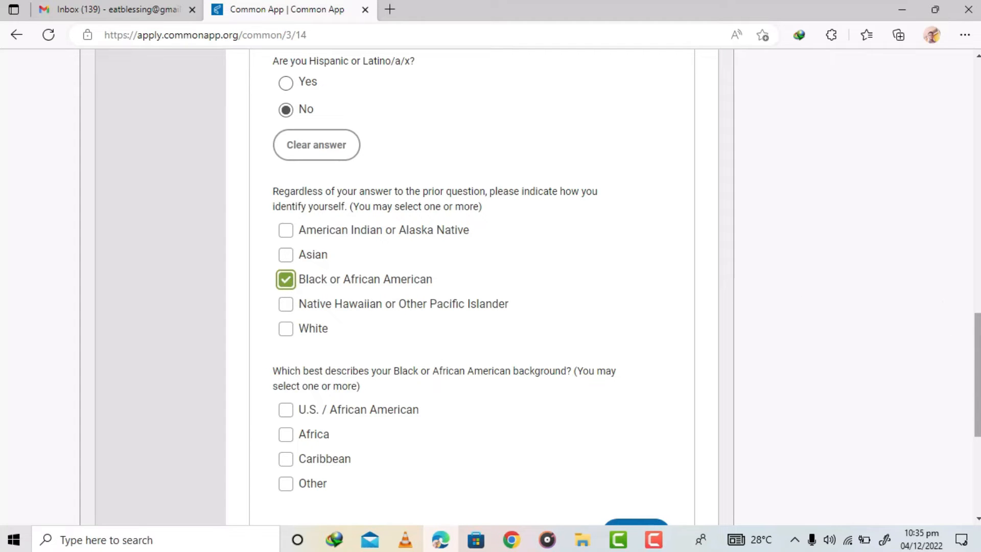
pyautogui.scroll(-4, 977, 376)
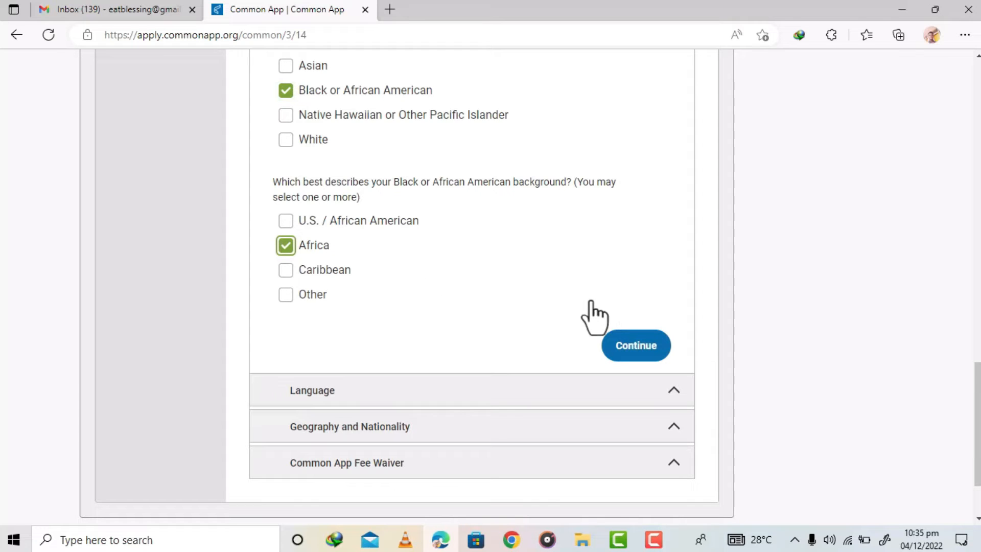
pyautogui.click(642, 341)
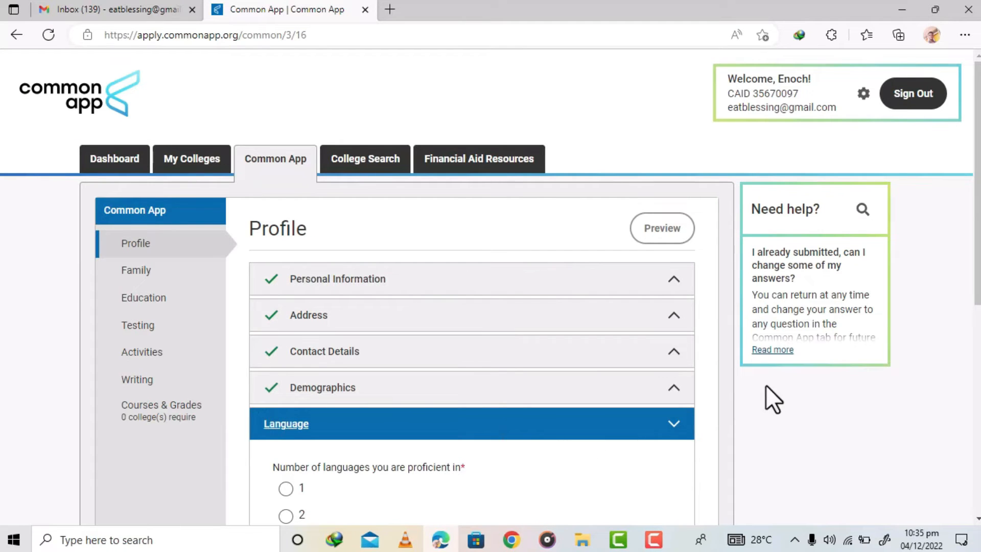
# - Set the number of languages you are proficient in to 3
pyautogui.moveTo(976, 260); pyautogui.dragTo(975, 345)
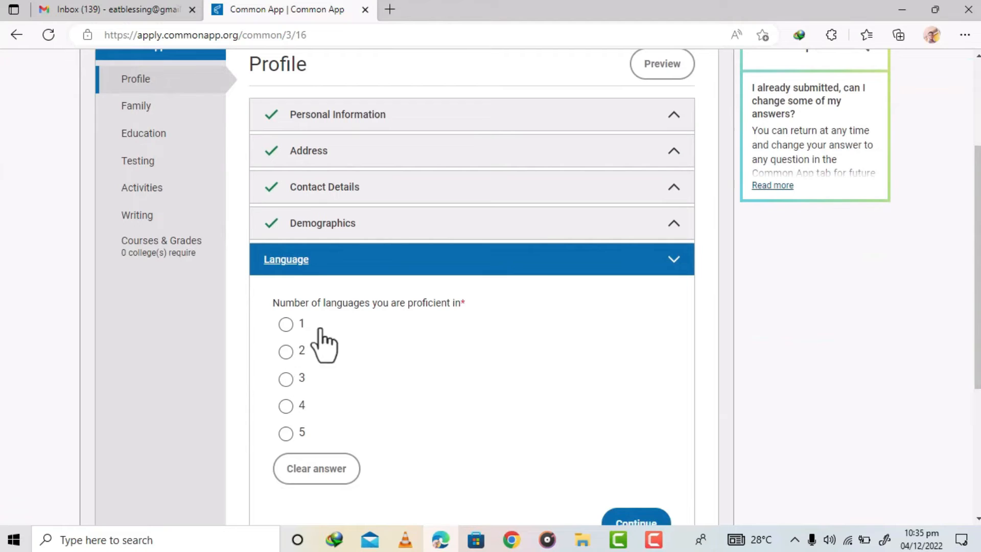
pyautogui.click(286, 379)
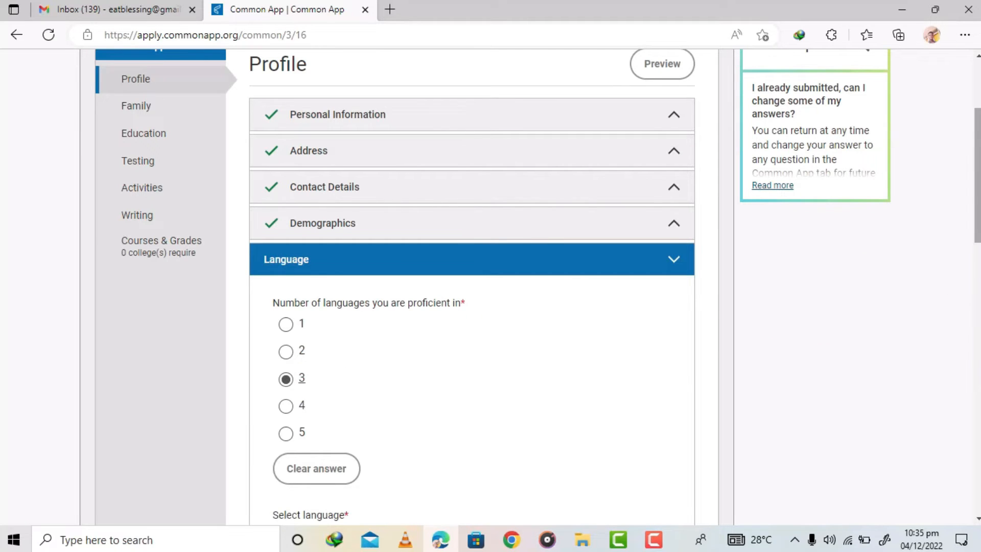
pyautogui.scroll(-5, 431, 249)
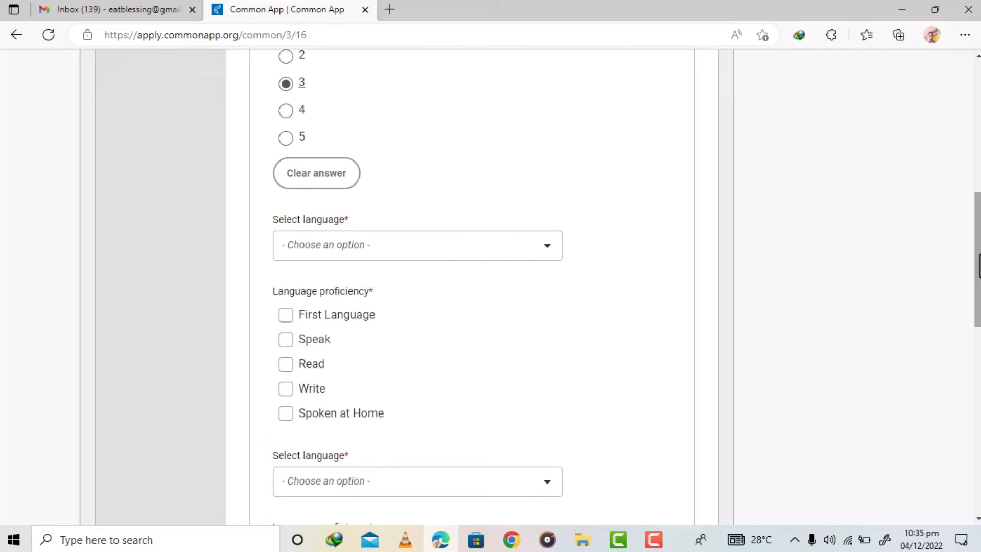
# - Select English as the first language and check all five proficiency options
pyautogui.click(416, 258)
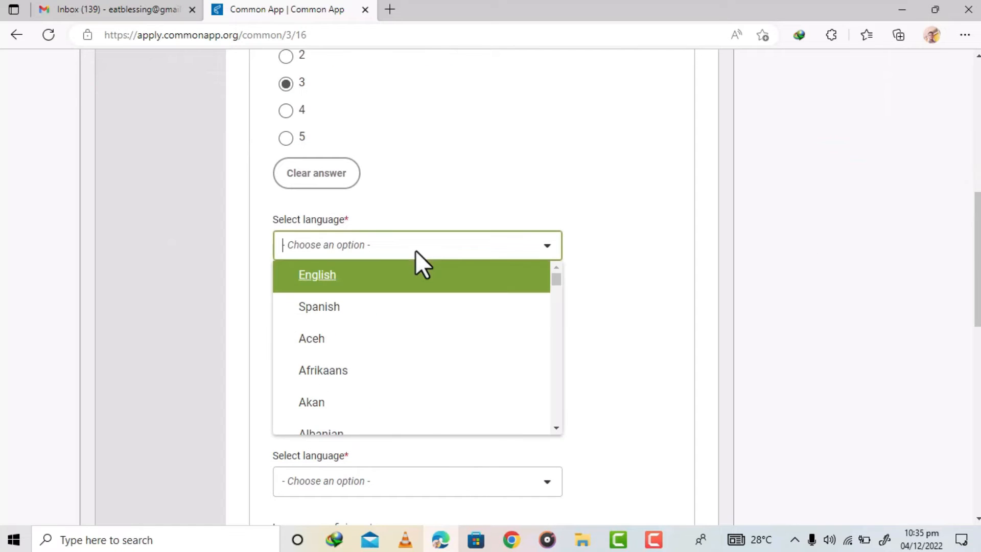
pyautogui.click(378, 281)
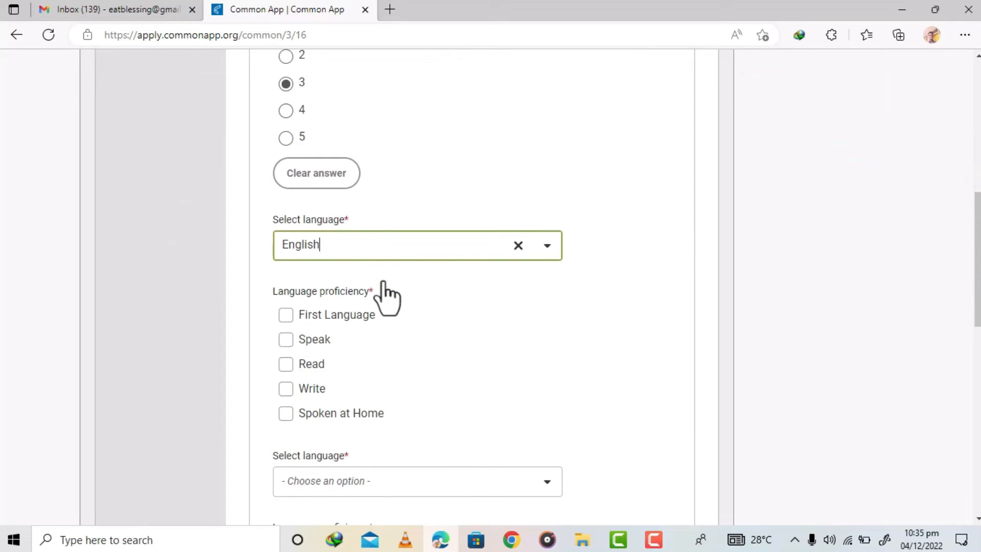
pyautogui.click(285, 316)
pyautogui.click(286, 340)
pyautogui.click(285, 392)
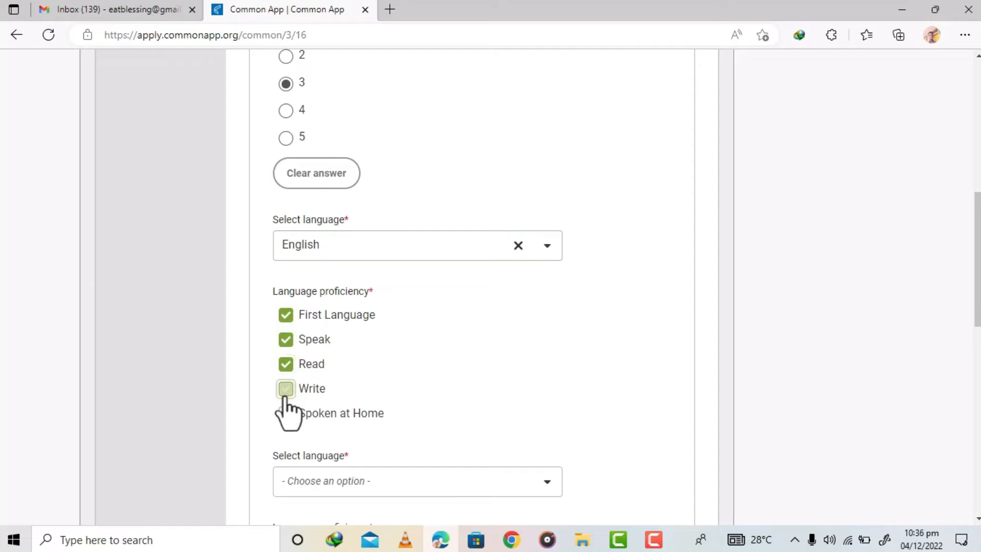
pyautogui.click(287, 414)
# - Set the second language to Twi and check all five of its proficiency options
pyautogui.scroll(-2, 971, 307)
pyautogui.scroll(-2, 477, 286)
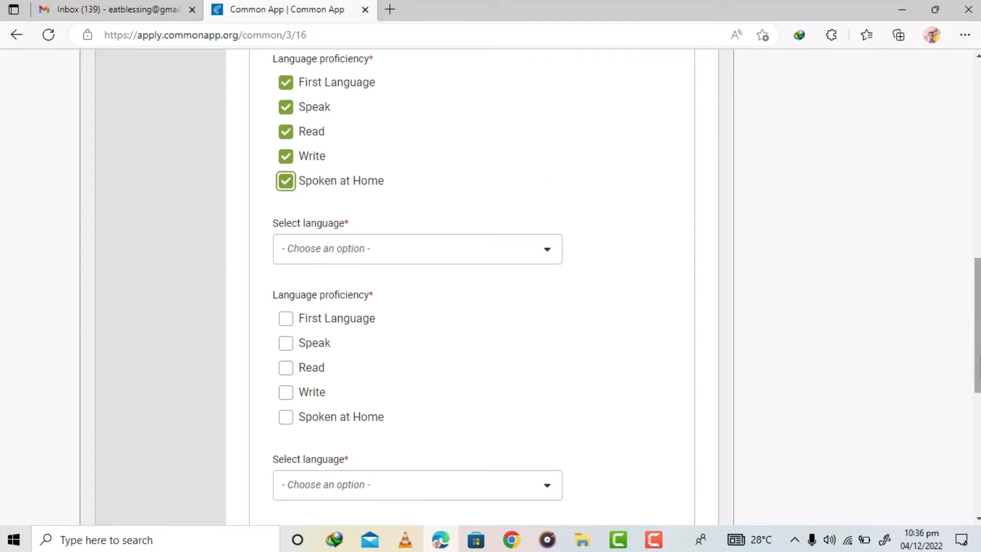
pyautogui.click(388, 246)
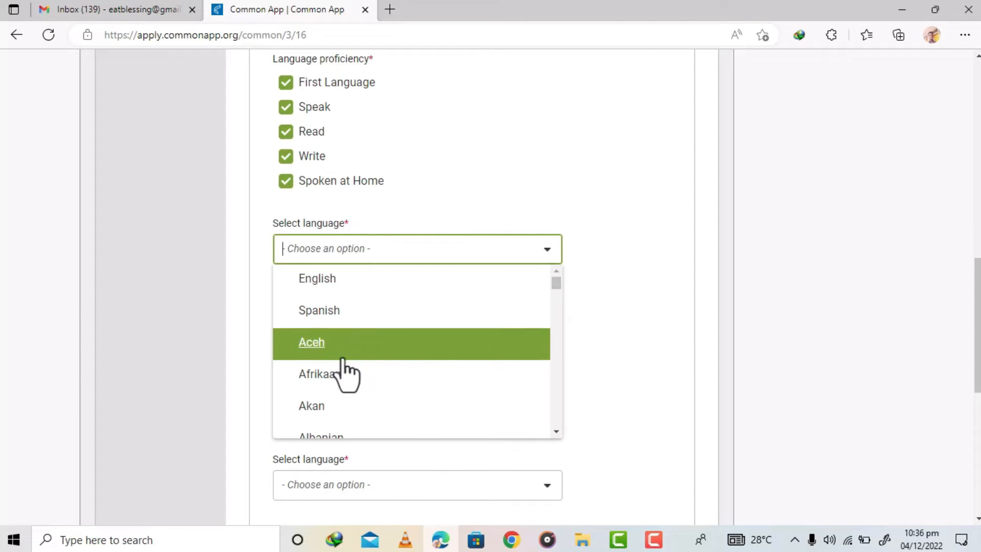
pyautogui.click(326, 412)
pyautogui.press('BackSpace')
pyautogui.press('BackSpace')
pyautogui.press('BackSpace')
pyautogui.press('BackSpace')
pyautogui.write('twi')
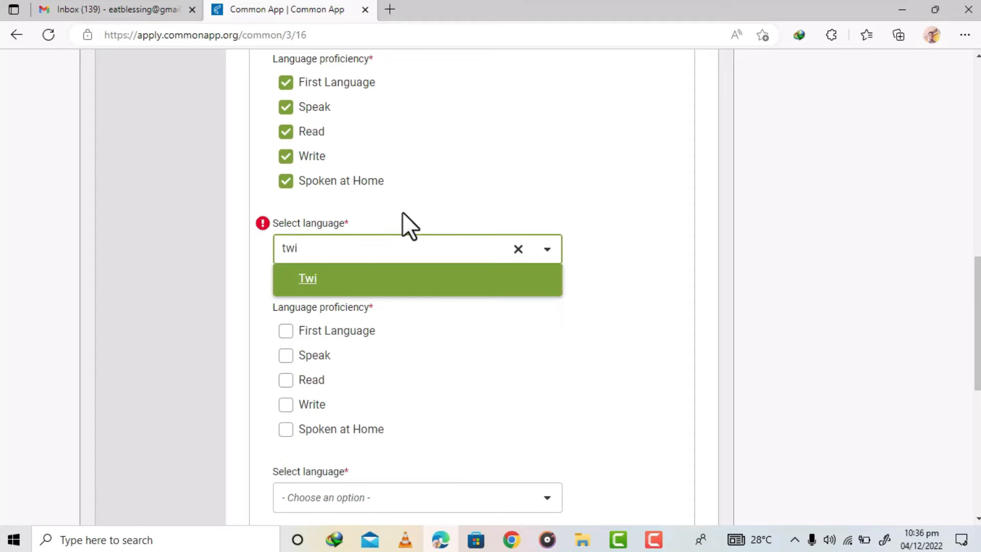
pyautogui.click(321, 287)
pyautogui.click(285, 321)
pyautogui.click(286, 344)
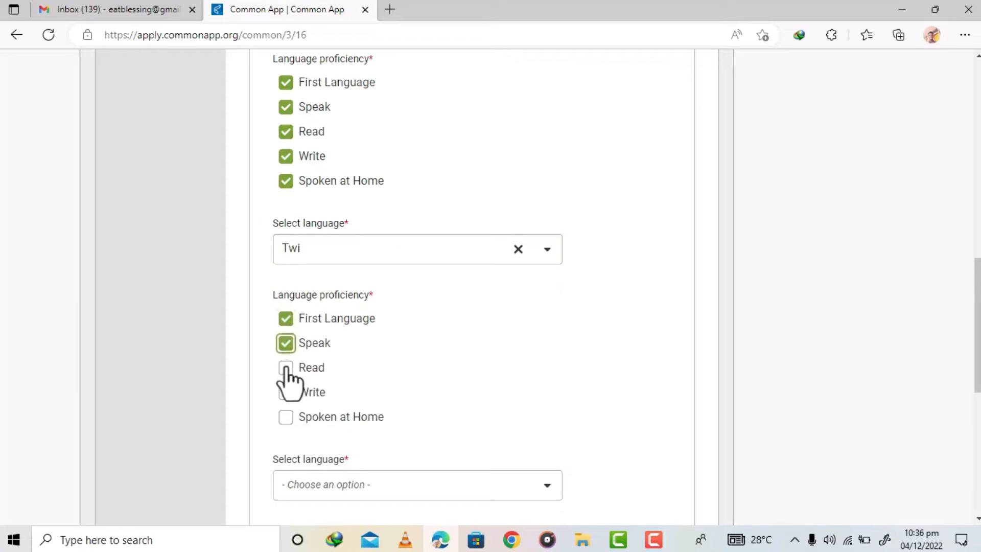
pyautogui.click(286, 368)
pyautogui.click(286, 393)
pyautogui.click(285, 417)
pyautogui.moveTo(974, 284); pyautogui.dragTo(975, 335)
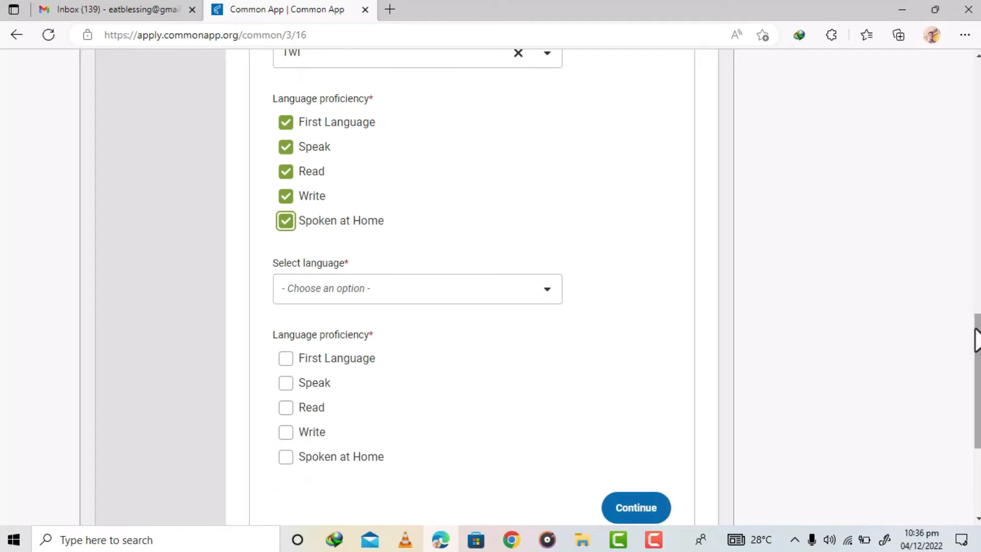
# - Set the third language to French with Read and Write proficiency, then continue to Geography and Nationality
pyautogui.click(412, 287)
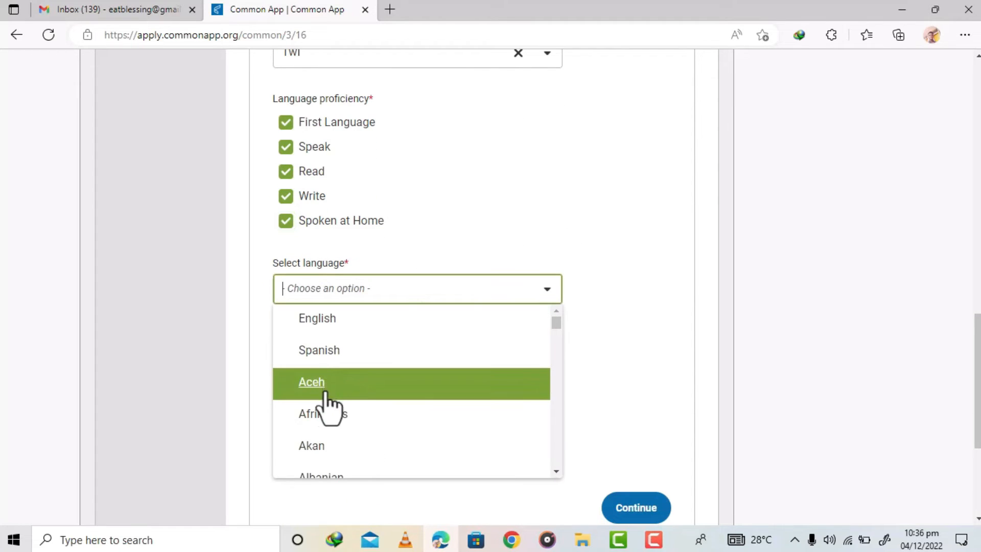
pyautogui.write('fre')
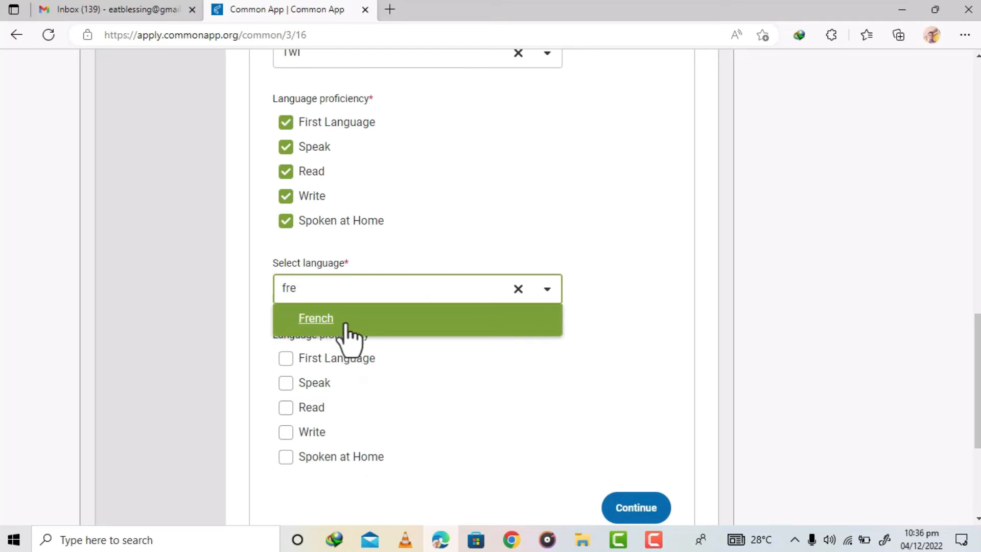
pyautogui.click(346, 323)
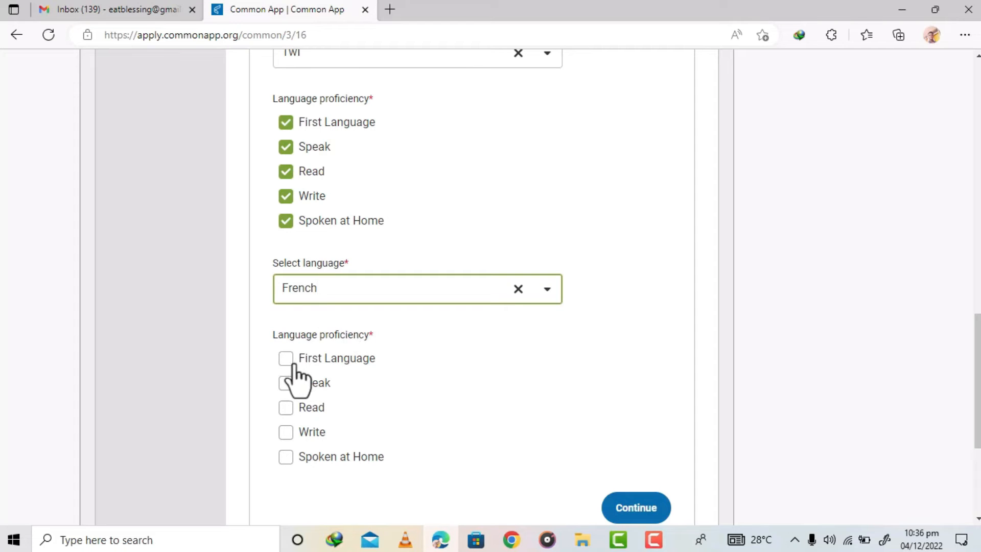
pyautogui.click(286, 407)
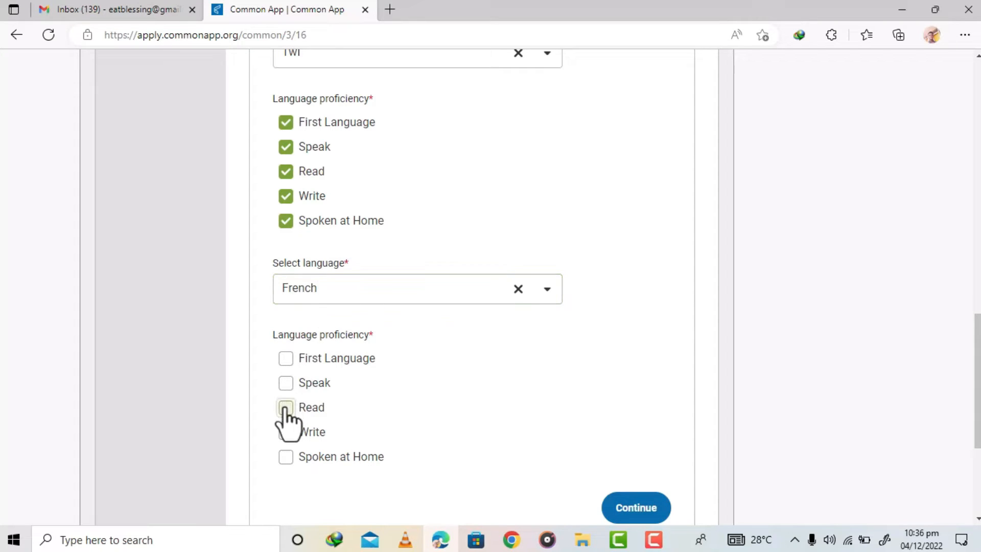
pyautogui.click(285, 432)
pyautogui.scroll(-3, 977, 383)
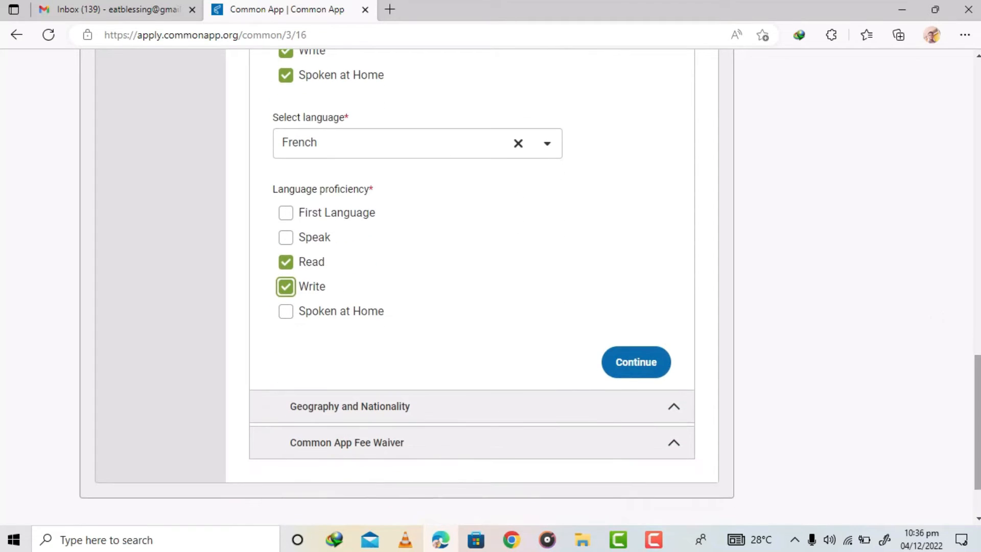
pyautogui.click(625, 364)
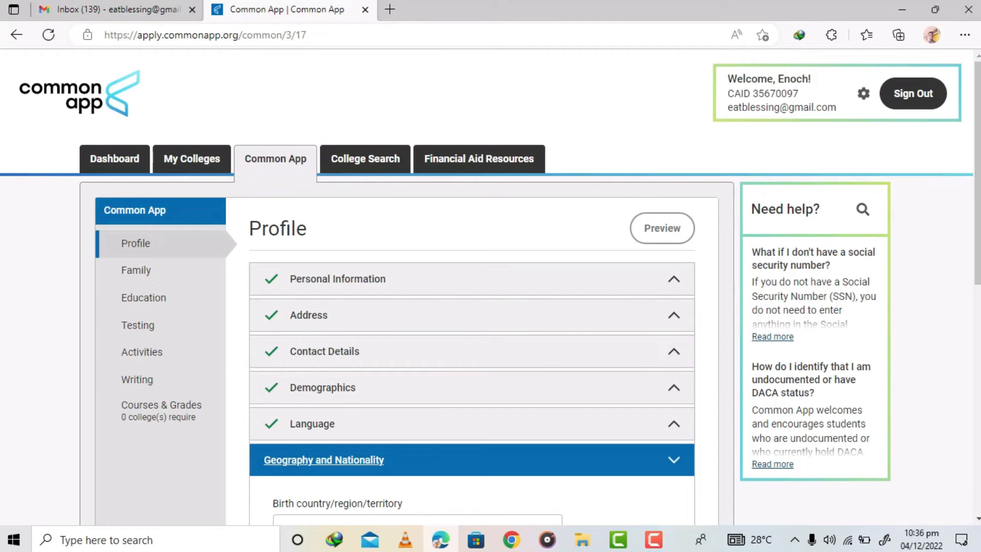
# - Set the birth country to Ghana and the city of birth to Accra
pyautogui.scroll(-5, 490, 291)
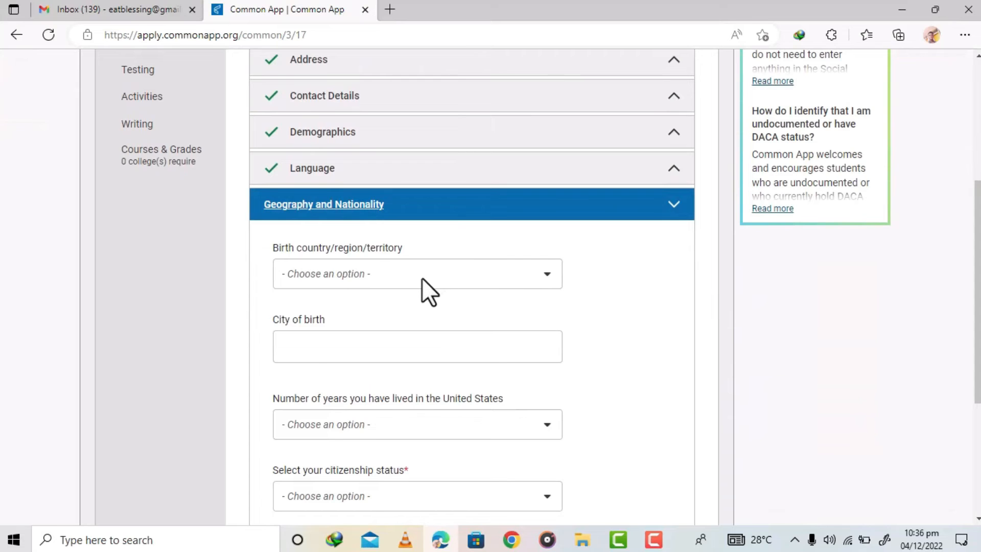
pyautogui.click(422, 277)
pyautogui.write('Ghan')
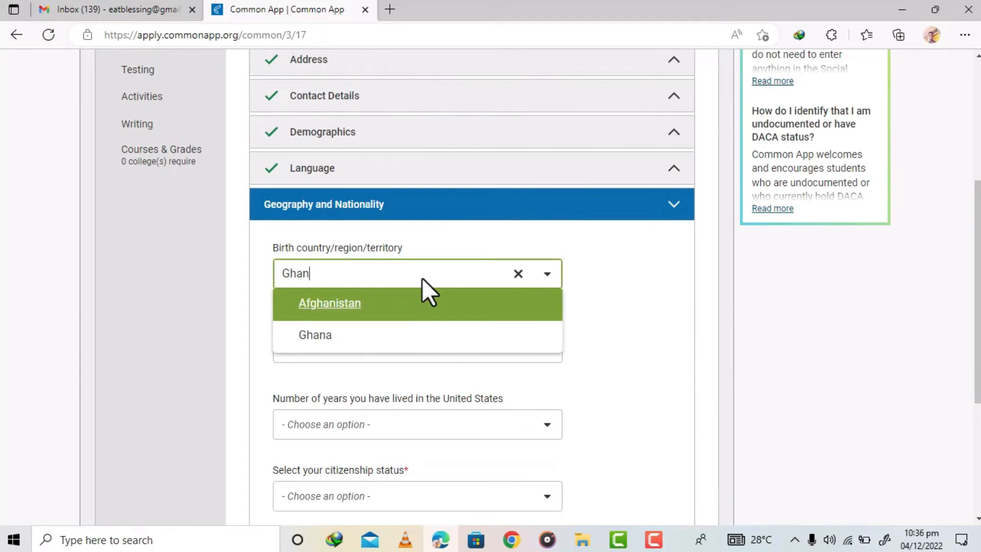
pyautogui.click(322, 348)
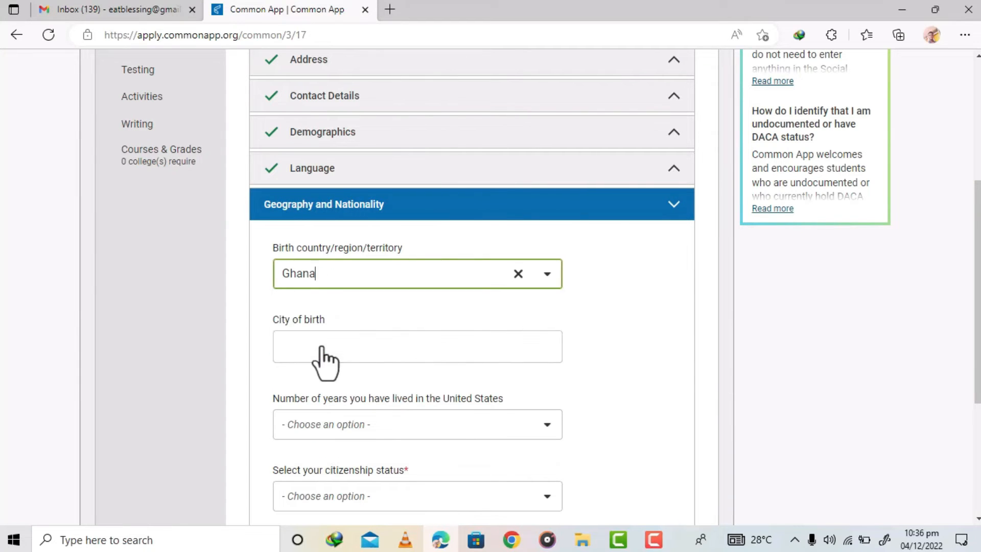
pyautogui.click(355, 350)
pyautogui.write('Accra')
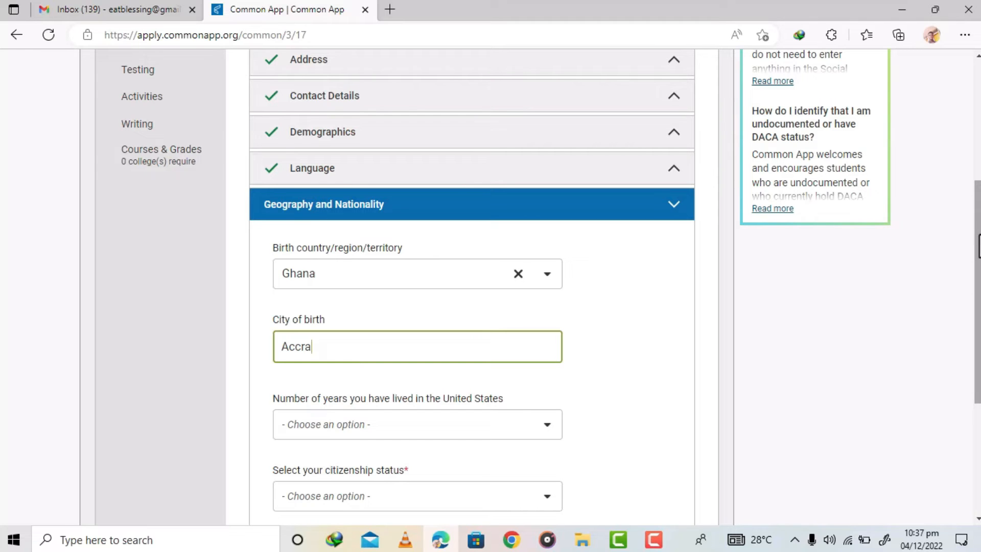
# - Set the number of years lived in the United States to 0
pyautogui.scroll(-3, 372, 181)
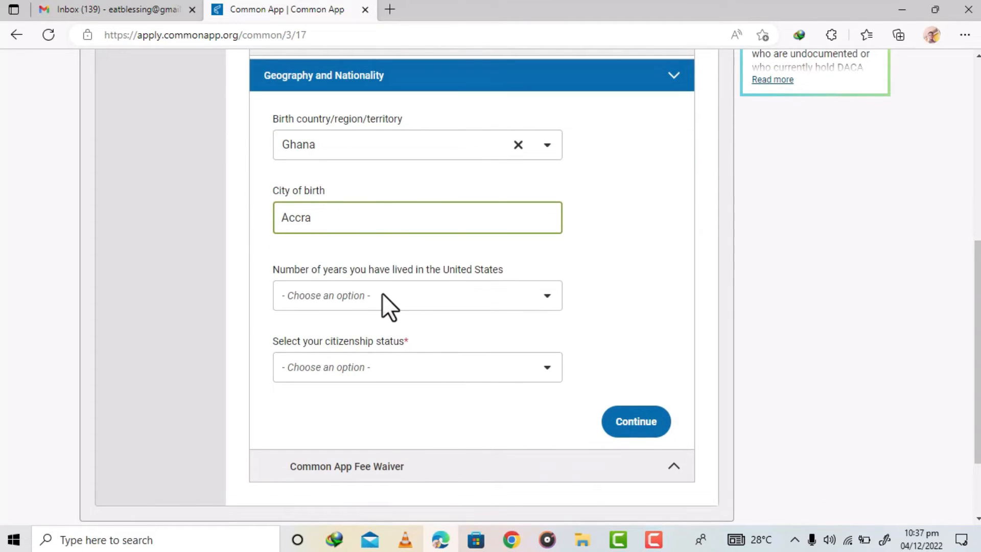
pyautogui.click(382, 293)
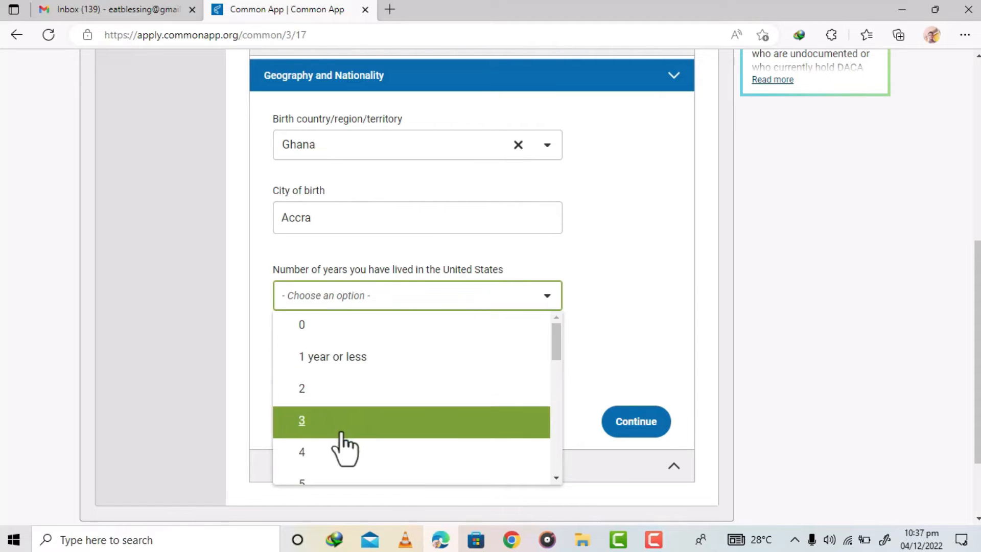
pyautogui.click(332, 347)
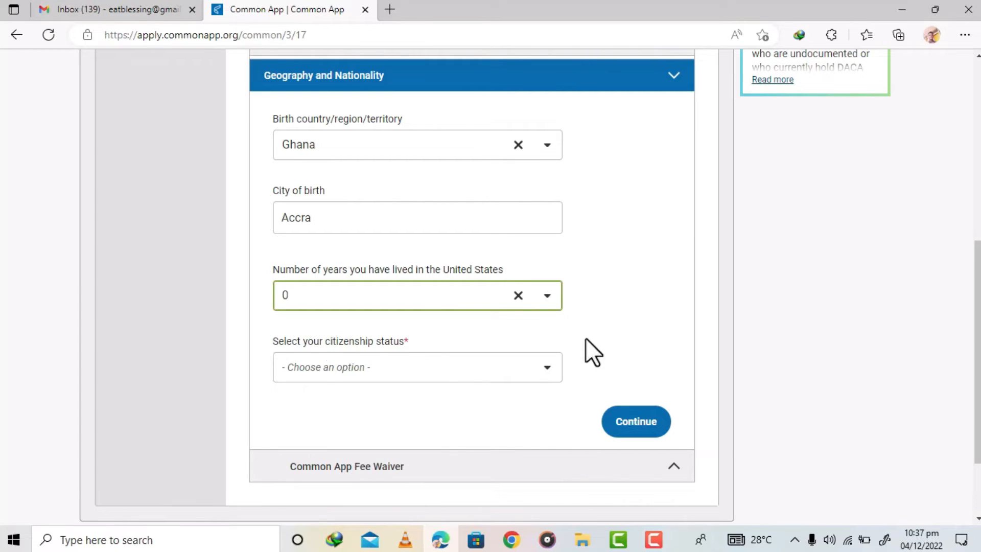
# - Set the citizenship status to Citizen of non-U.S. country
pyautogui.click(422, 369)
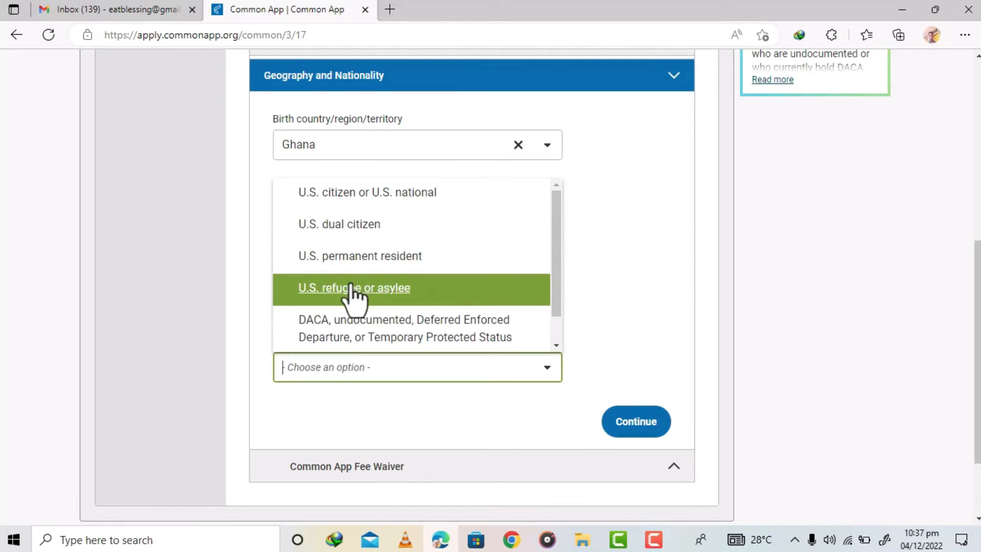
pyautogui.press('Up')
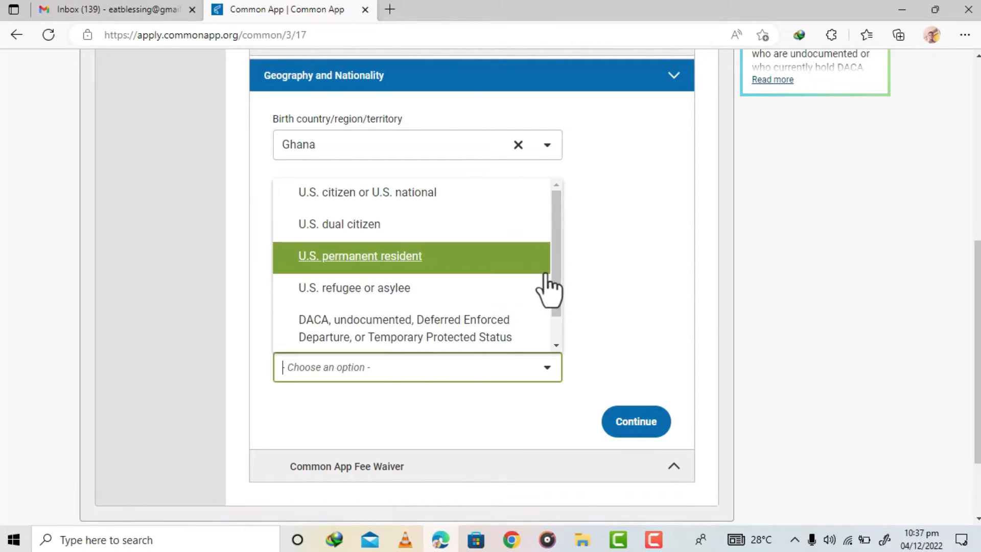
pyautogui.moveTo(553, 262); pyautogui.dragTo(562, 315)
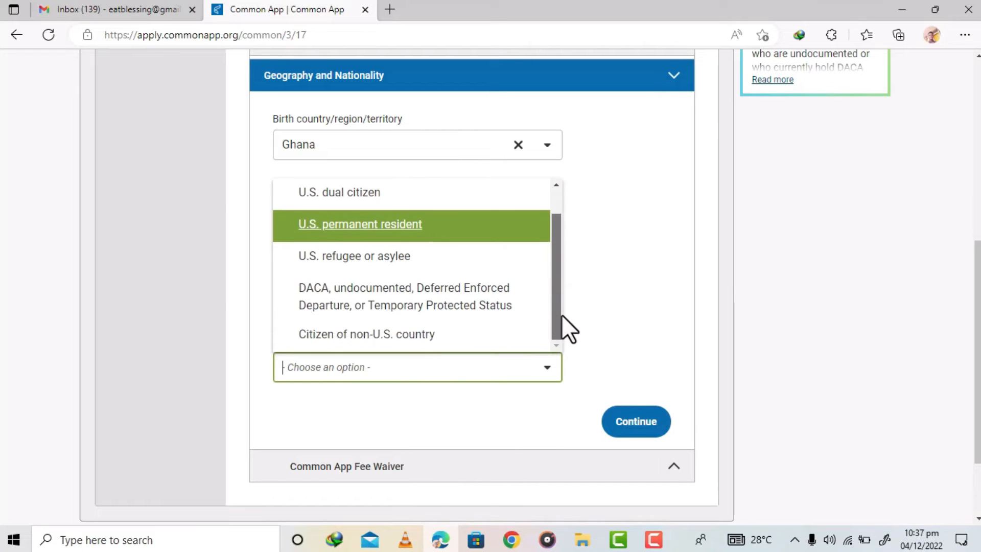
pyautogui.click(389, 337)
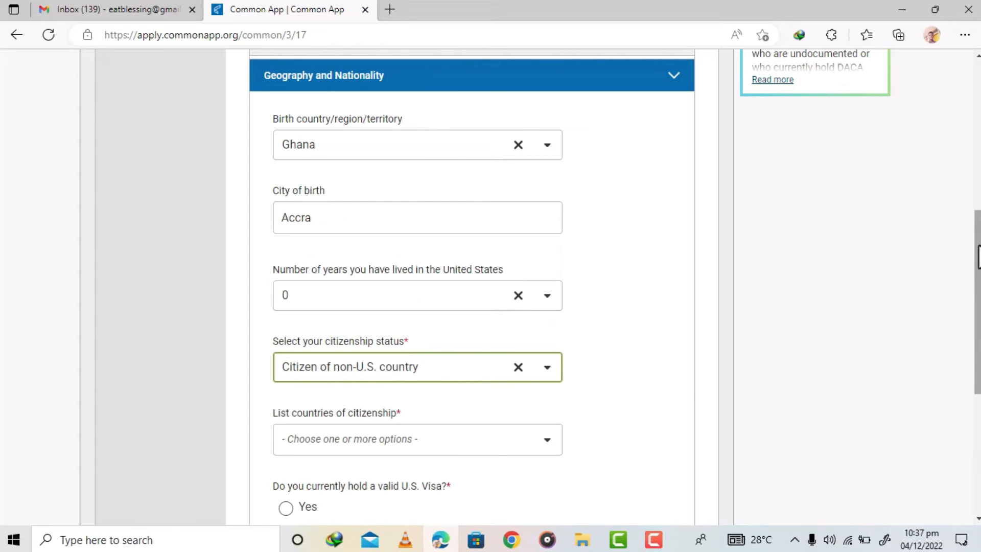
# - Add Ghana to the list of countries of citizenship
pyautogui.scroll(-1, 977, 306)
pyautogui.scroll(-2, 977, 307)
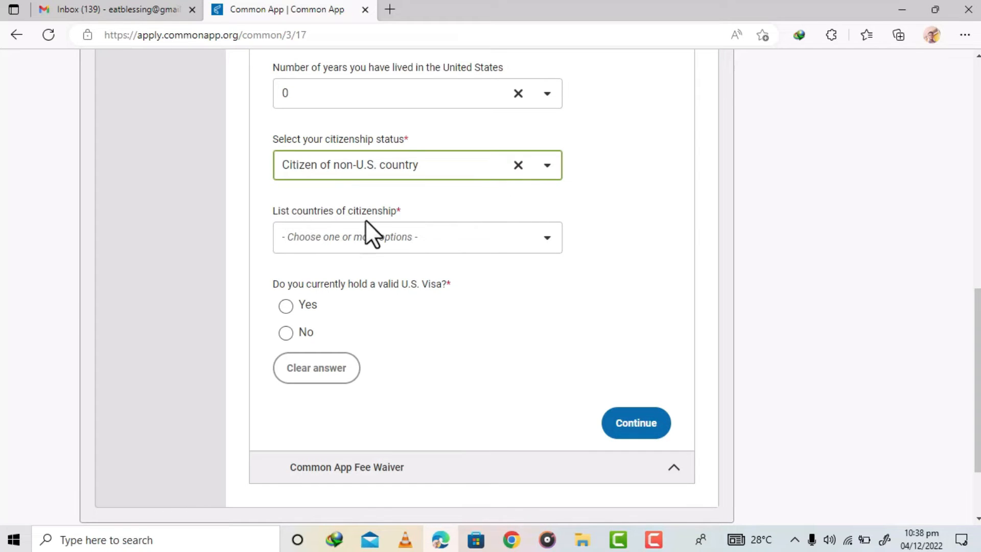
pyautogui.click(360, 236)
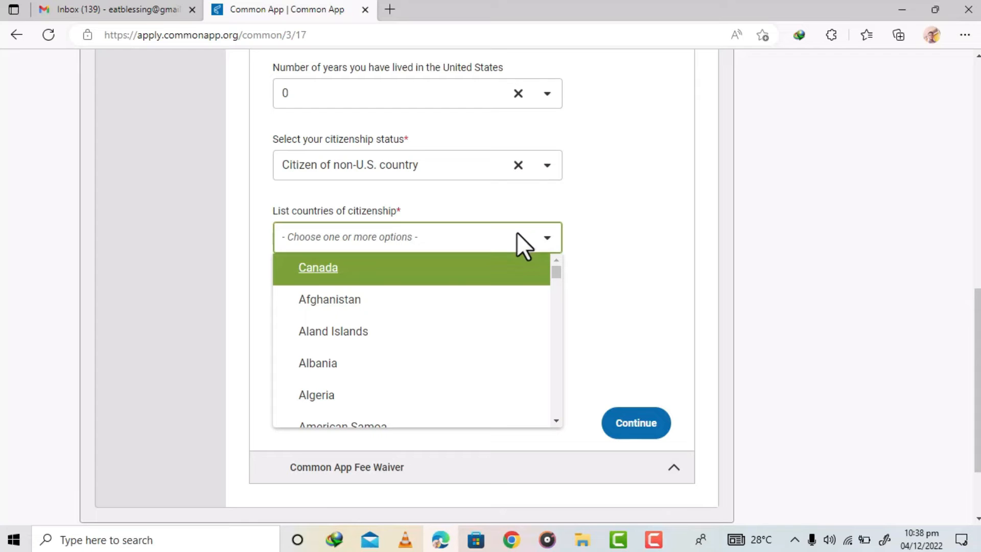
pyautogui.write('Ghan')
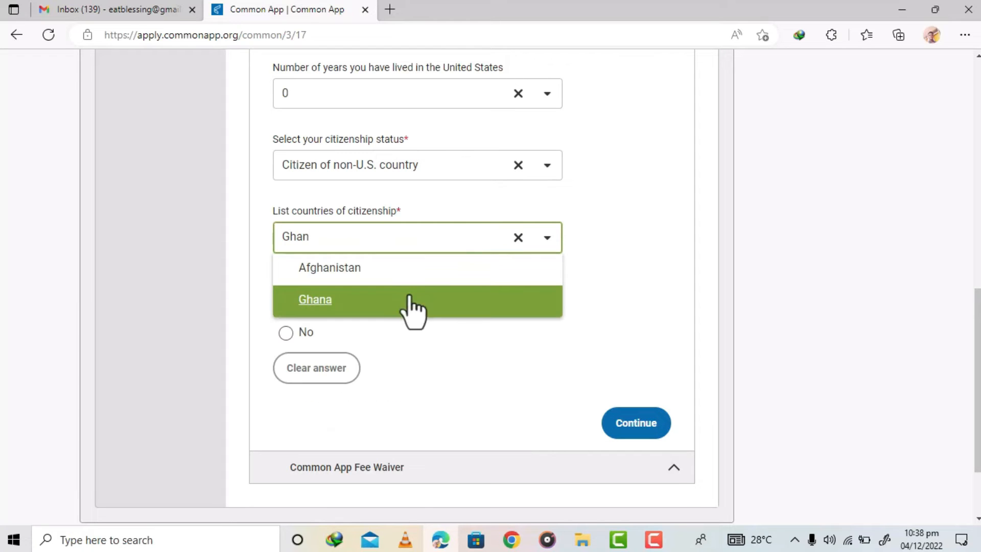
pyautogui.click(367, 305)
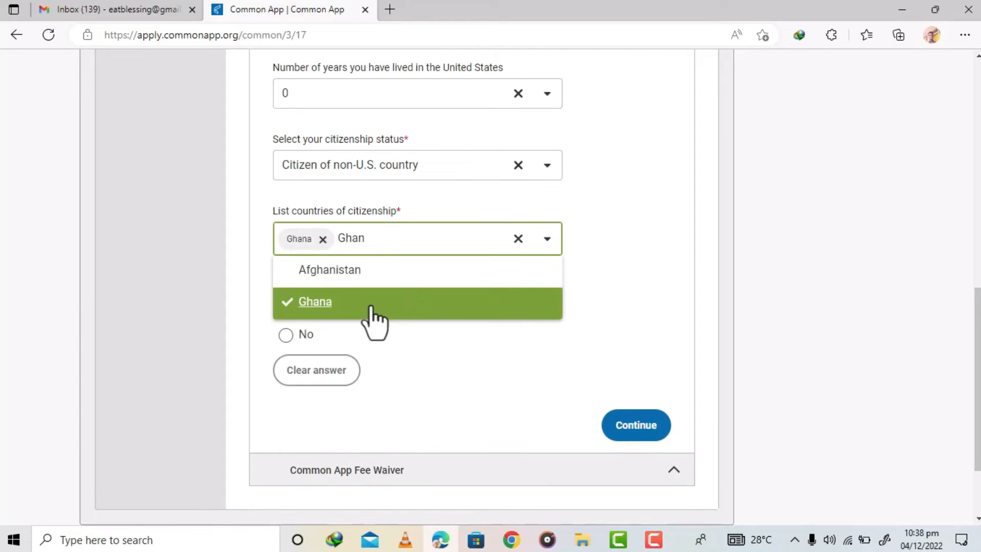
pyautogui.click(665, 310)
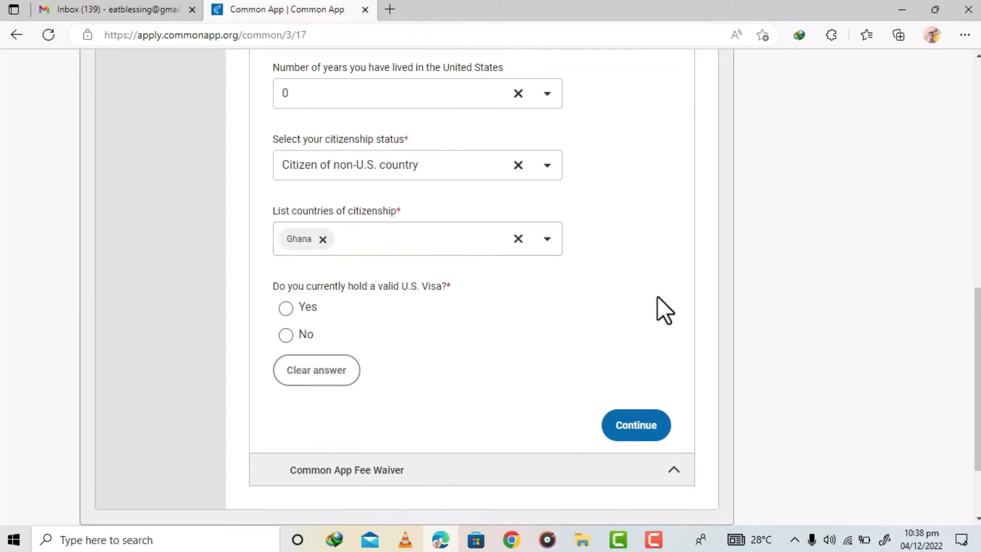
pyautogui.click(395, 239)
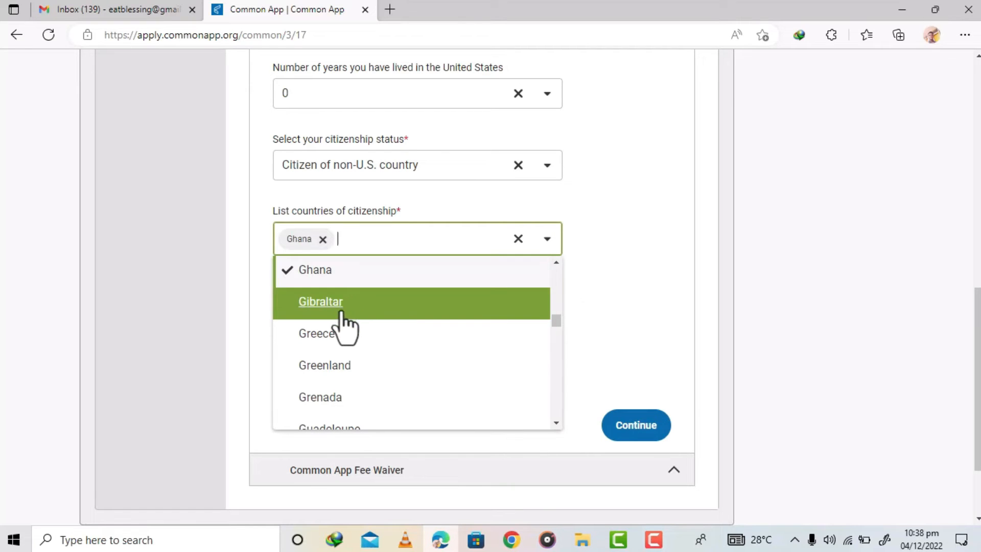
pyautogui.click(328, 336)
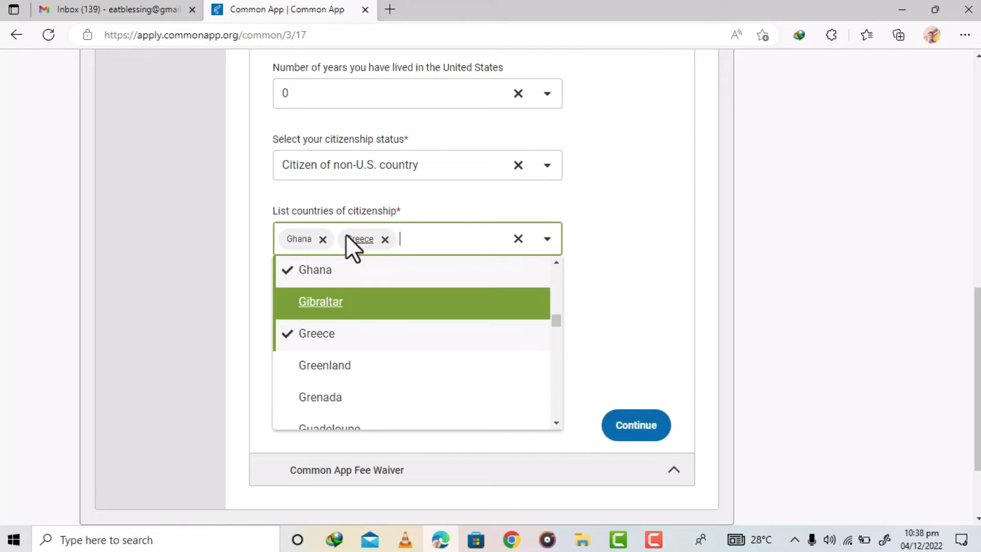
pyautogui.click(384, 239)
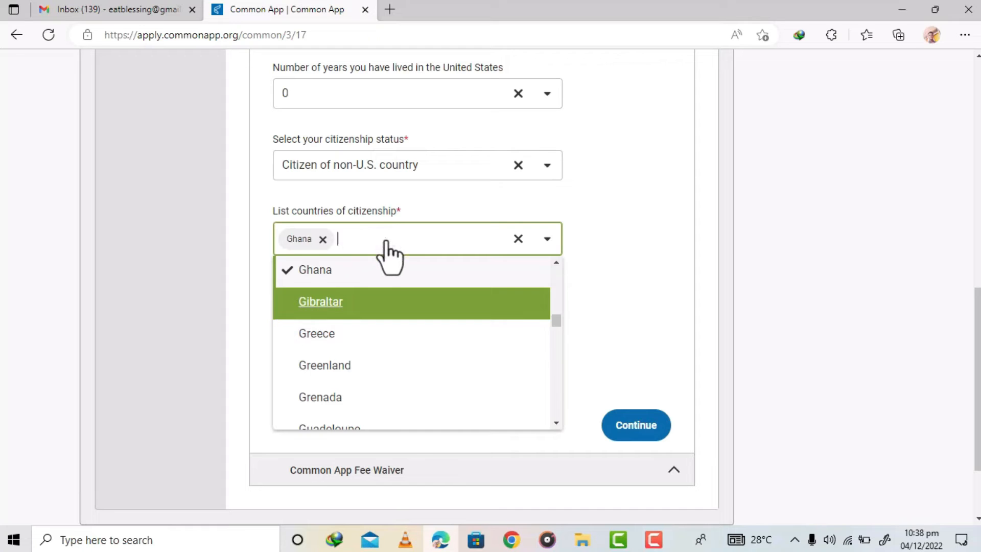
pyautogui.click(606, 279)
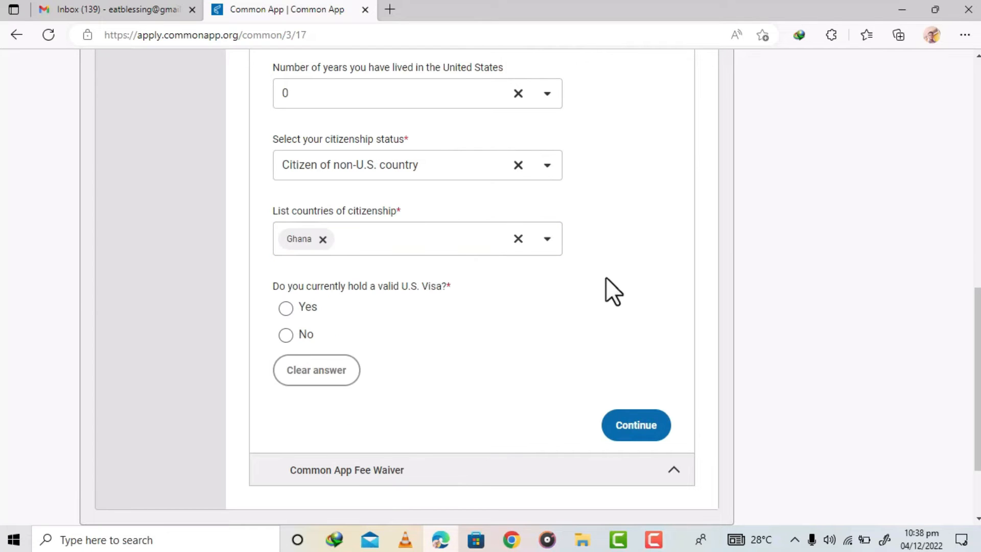
# - Answer No to holding a valid U.S. visa and Yes to intending to apply for a new one
pyautogui.click(286, 335)
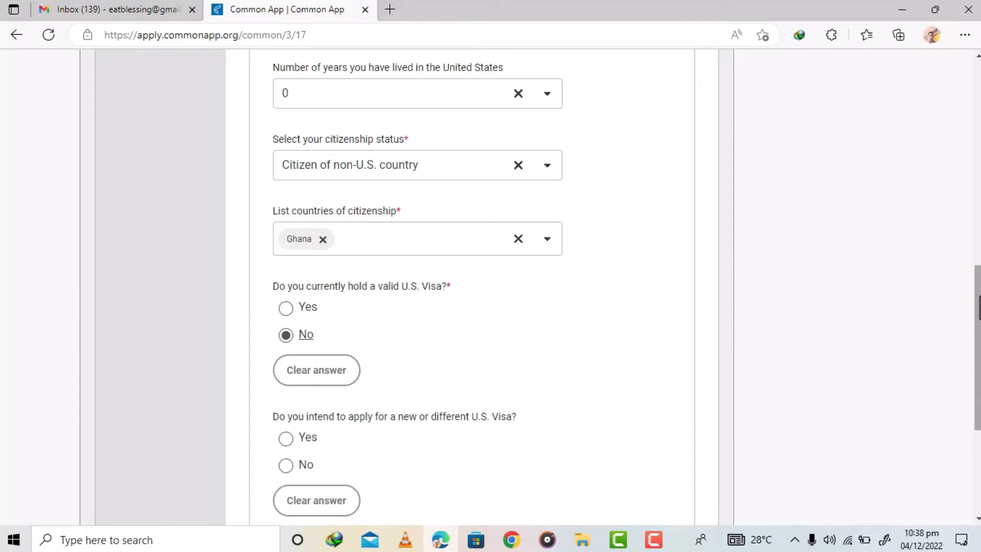
pyautogui.scroll(-4, 490, 290)
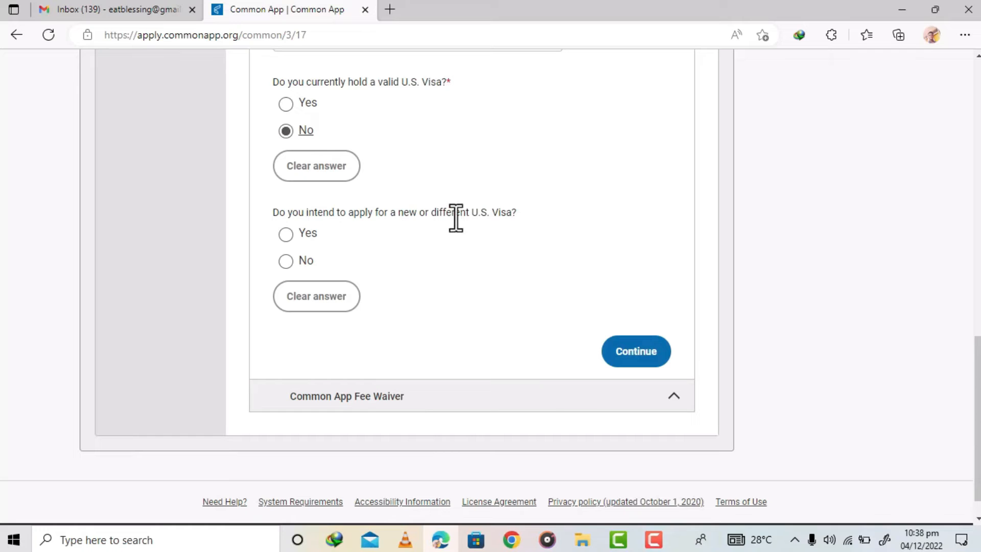
pyautogui.click(286, 235)
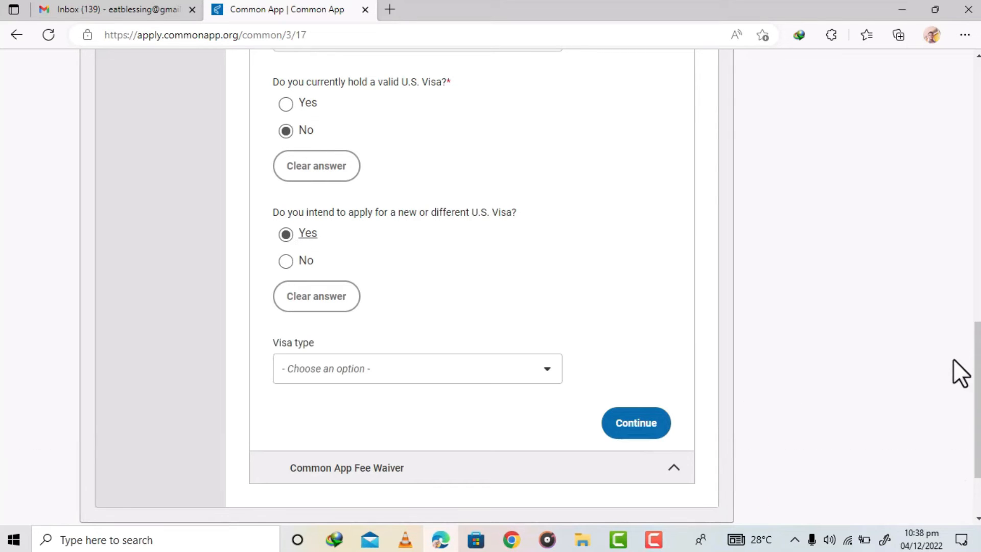
# - Set the visa type to F-1 Student and continue to the Common App Fee Waiver section
pyautogui.scroll(-3, 245, 336)
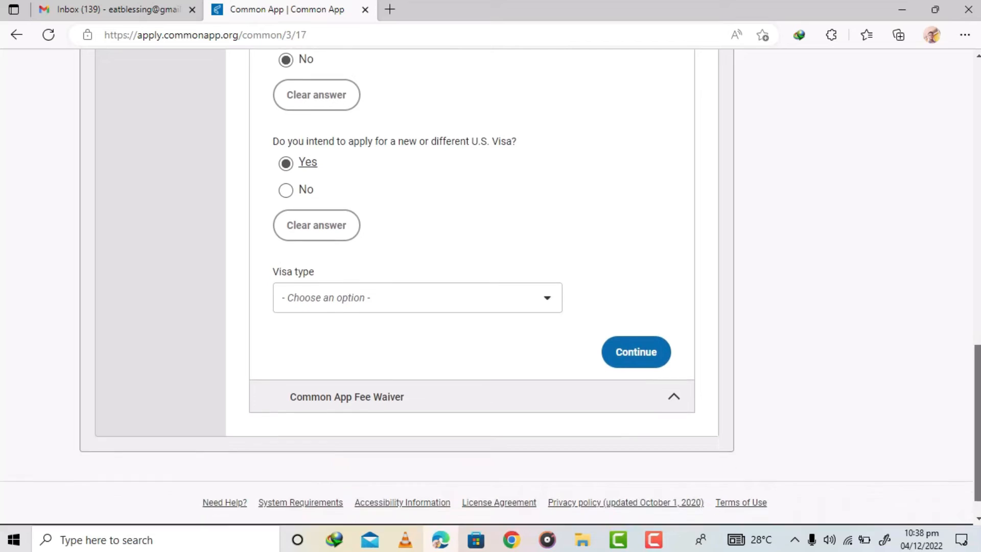
pyautogui.click(340, 276)
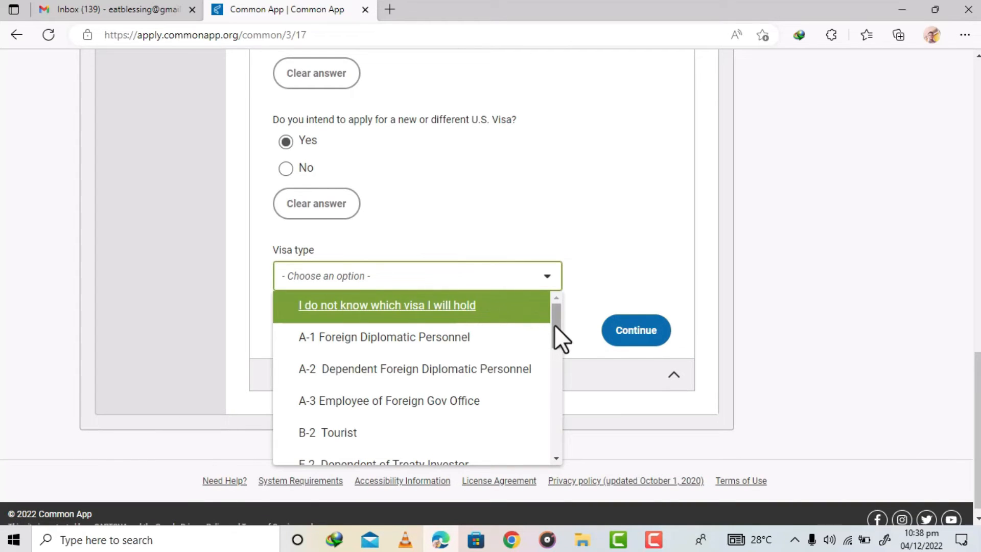
pyautogui.moveTo(557, 328); pyautogui.dragTo(556, 369)
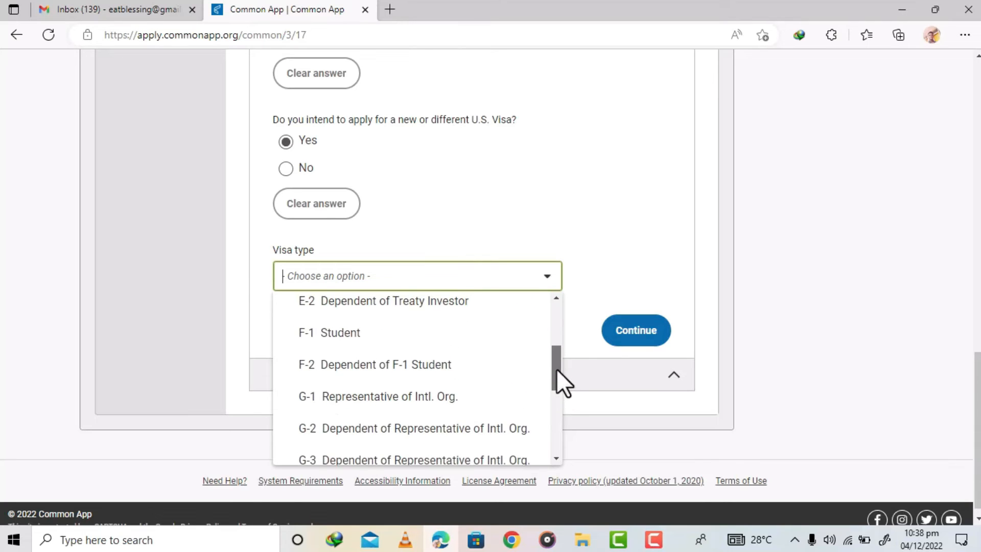
pyautogui.click(340, 339)
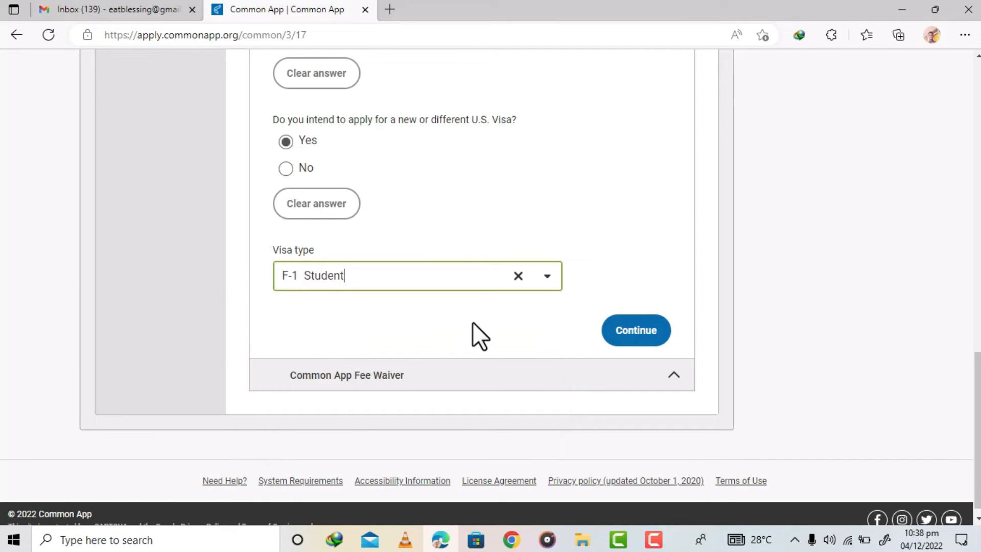
pyautogui.click(623, 332)
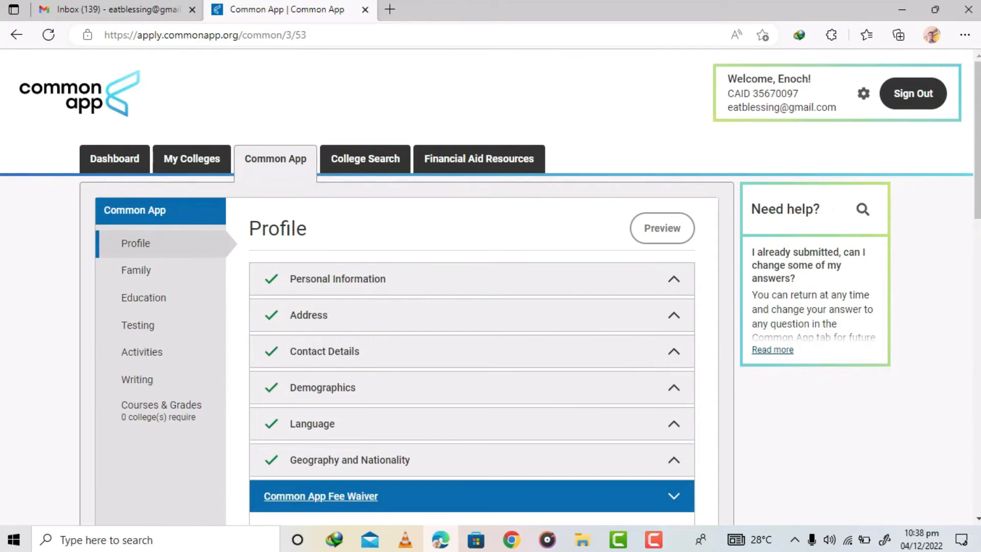
# - Answer No to meeting the Common App fee waiver eligibility criteria
pyautogui.scroll(-1, 978, 210)
pyautogui.moveTo(979, 201); pyautogui.dragTo(979, 233)
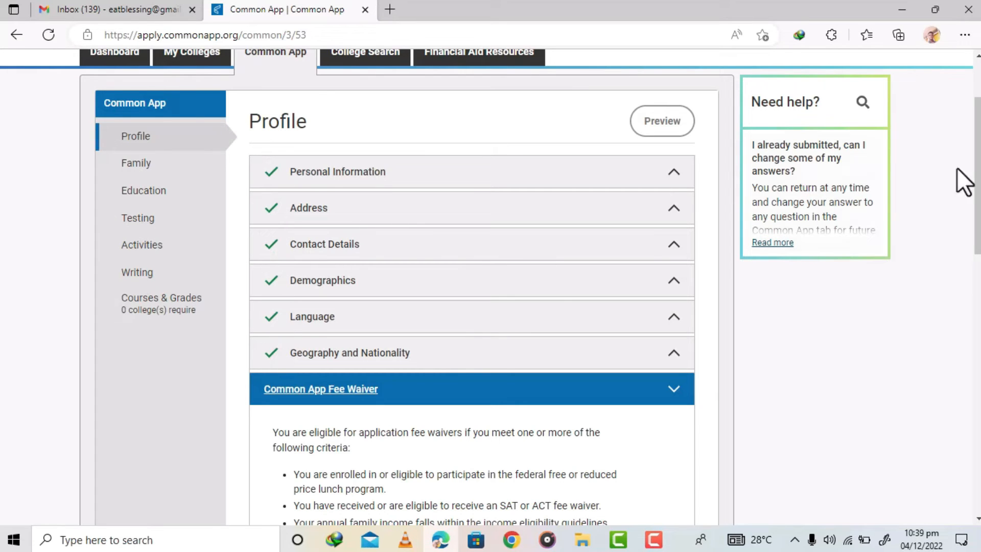
pyautogui.moveTo(978, 153); pyautogui.dragTo(976, 258)
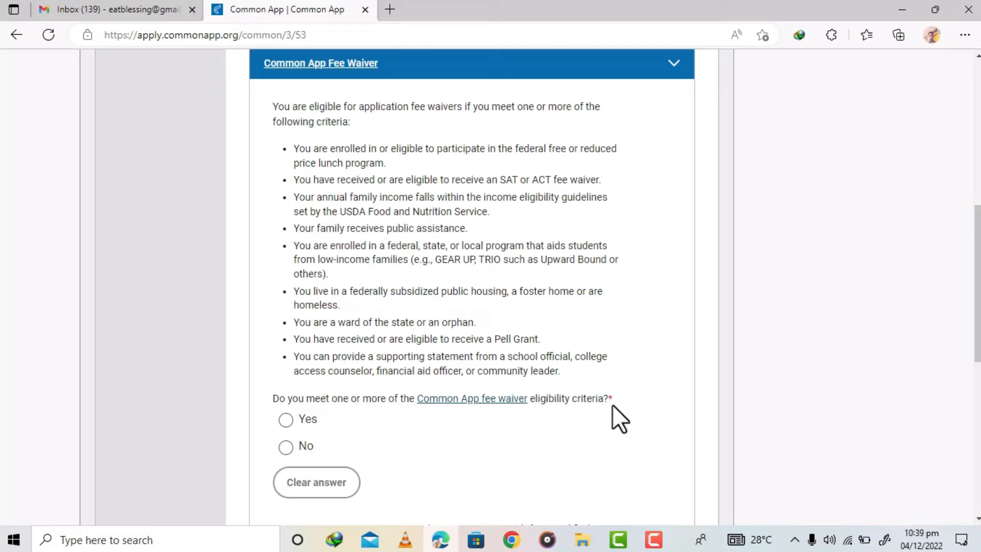
pyautogui.click(284, 448)
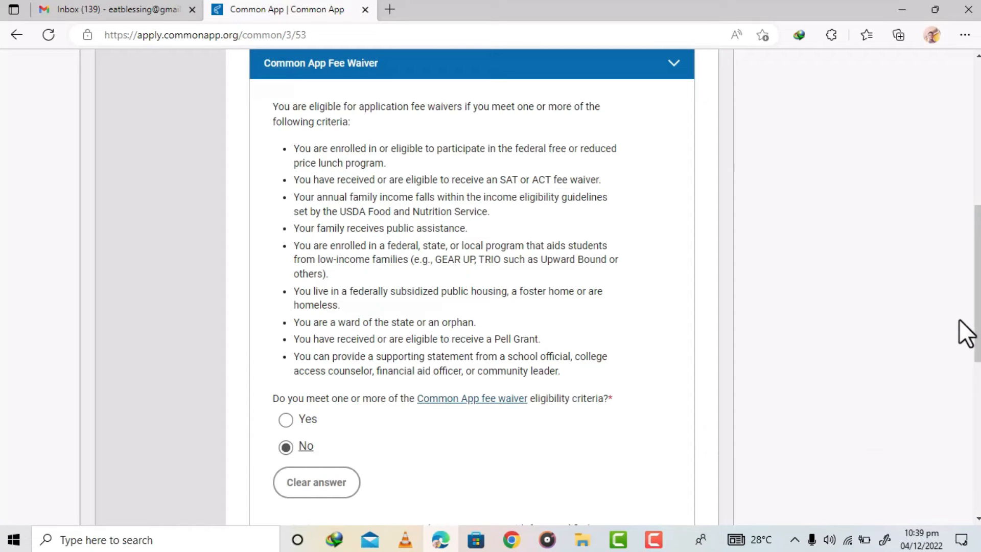
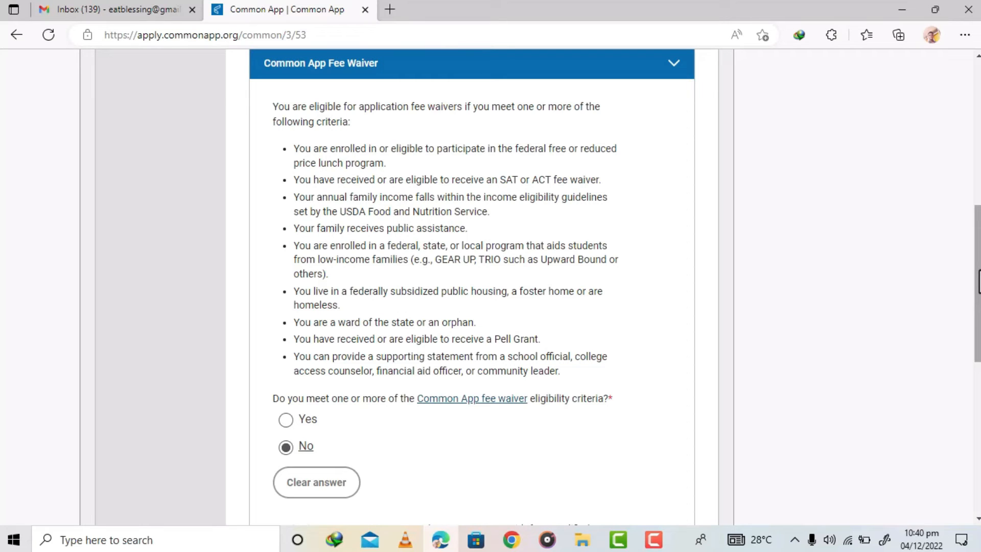
# - Answer No to connecting with a UStrive mentor and continue to the Family section
pyautogui.moveTo(978, 281); pyautogui.dragTo(978, 353)
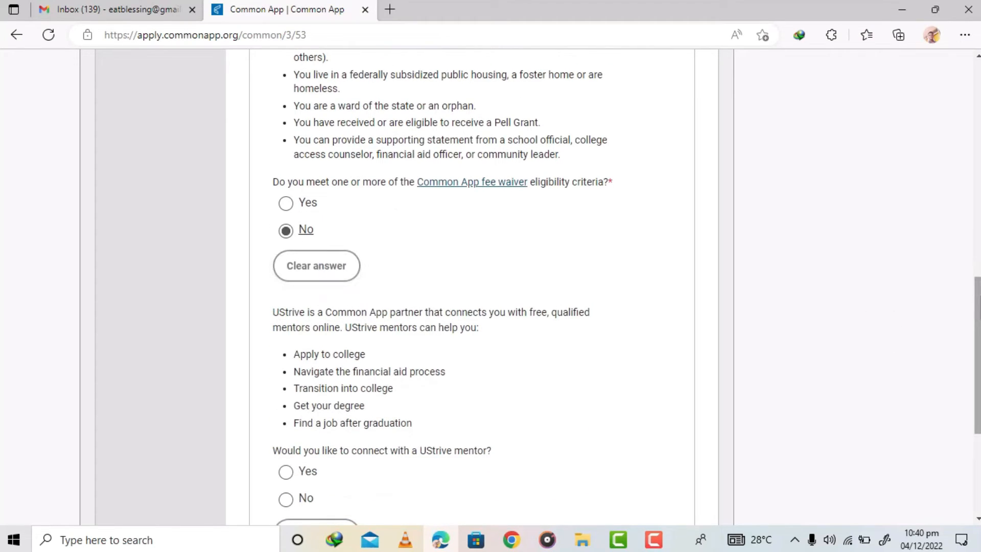
pyautogui.scroll(-2, 490, 286)
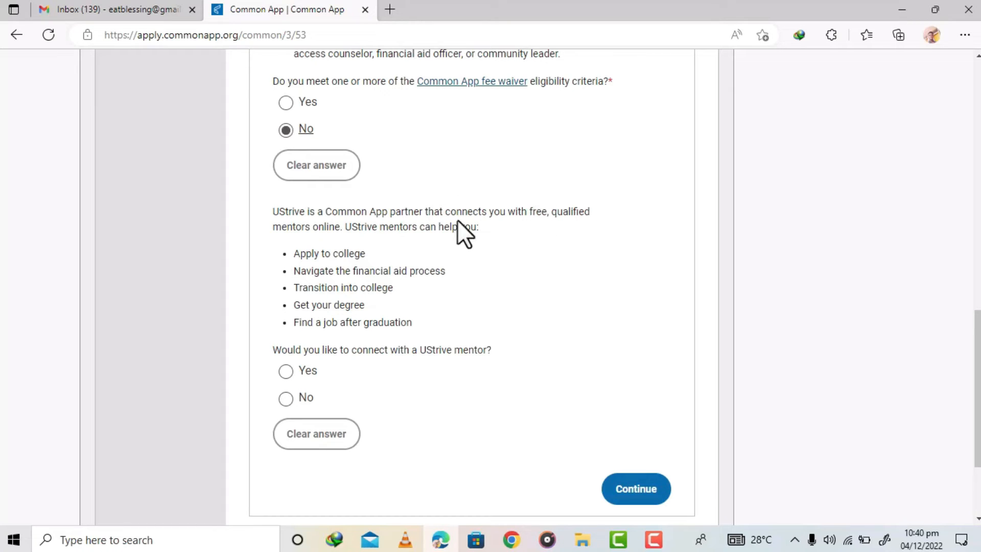
pyautogui.click(288, 401)
pyautogui.click(636, 490)
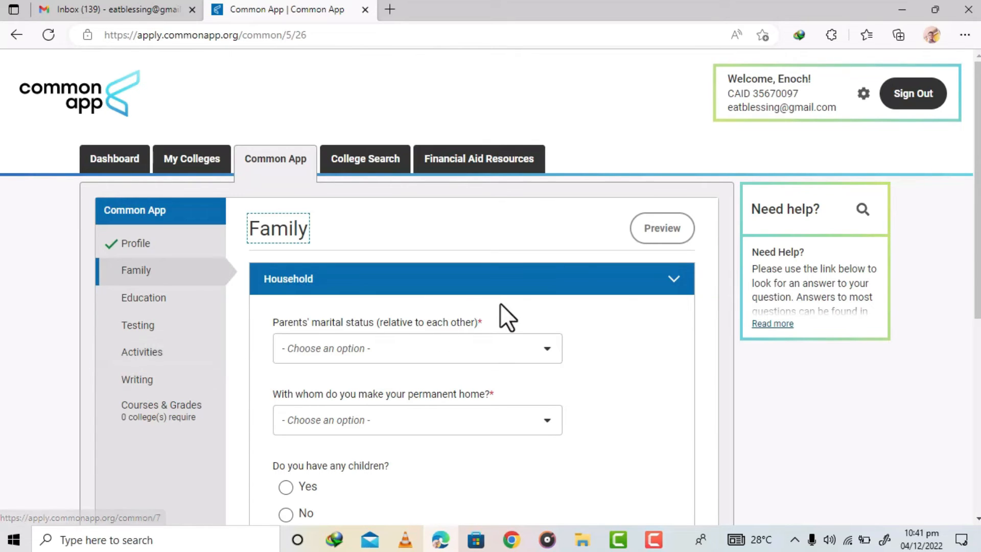
# - Set the parents' marital status to Married and the permanent home to Both Parents
pyautogui.scroll(-2, 409, 284)
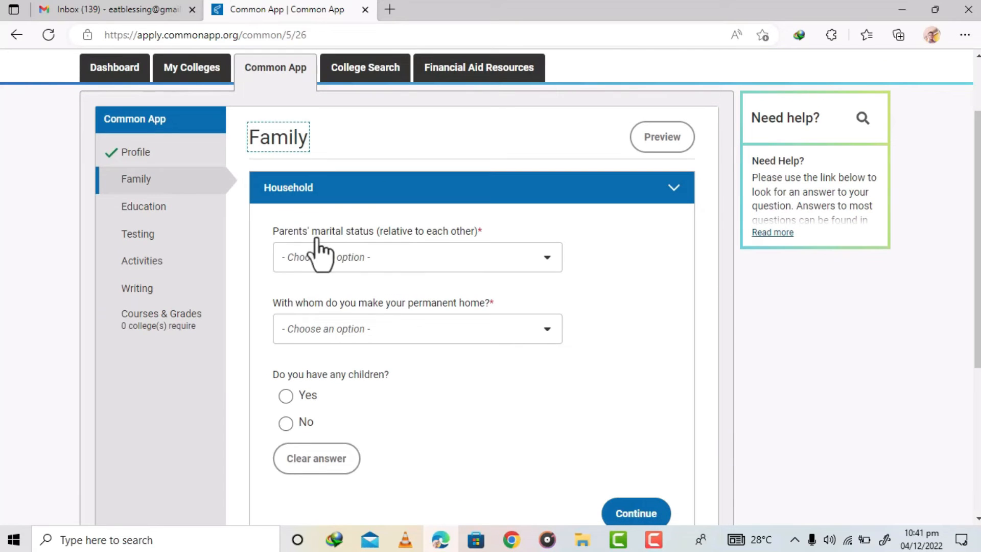
pyautogui.click(379, 255)
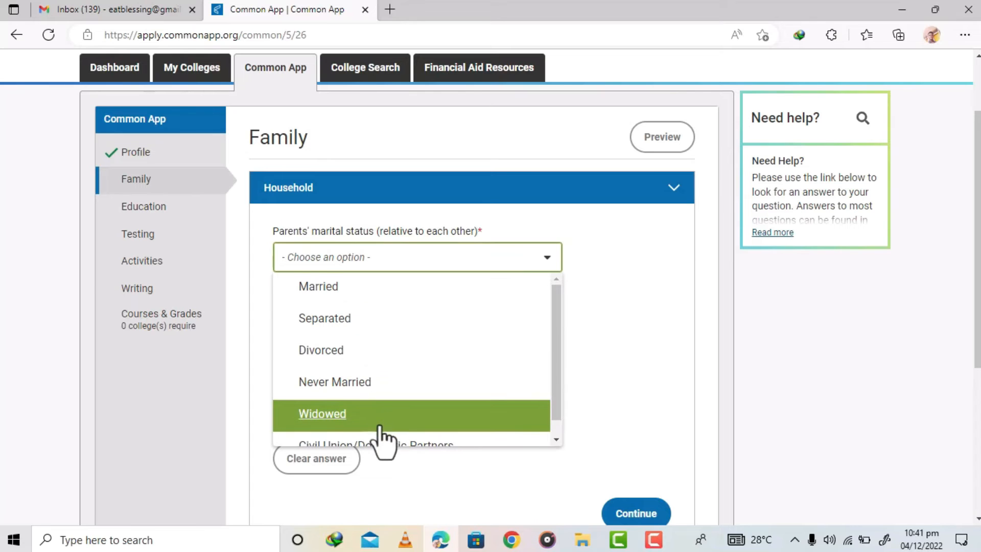
pyautogui.click(334, 301)
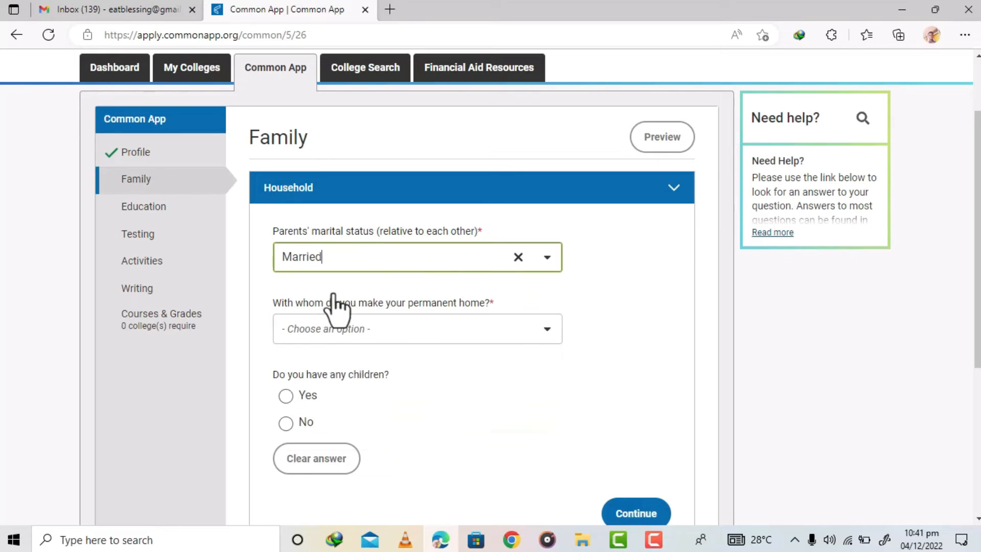
pyautogui.click(415, 327)
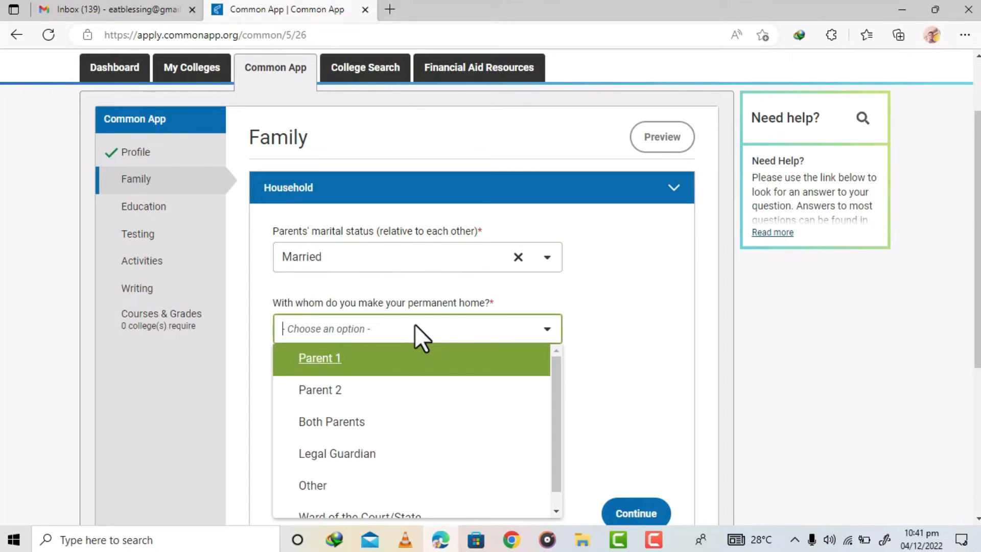
pyautogui.click(335, 424)
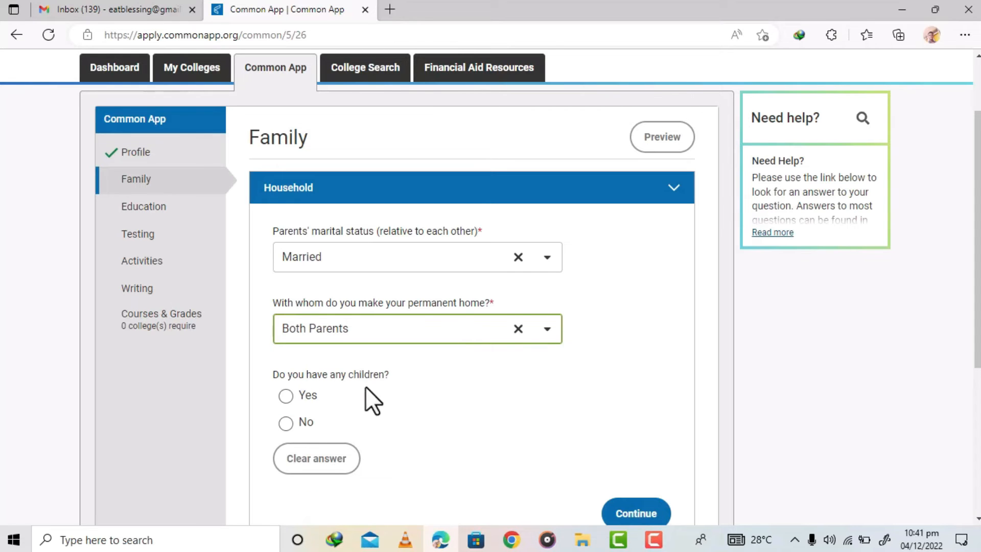
# - Answer No to having children and continue to the Parent 1 section
pyautogui.click(286, 423)
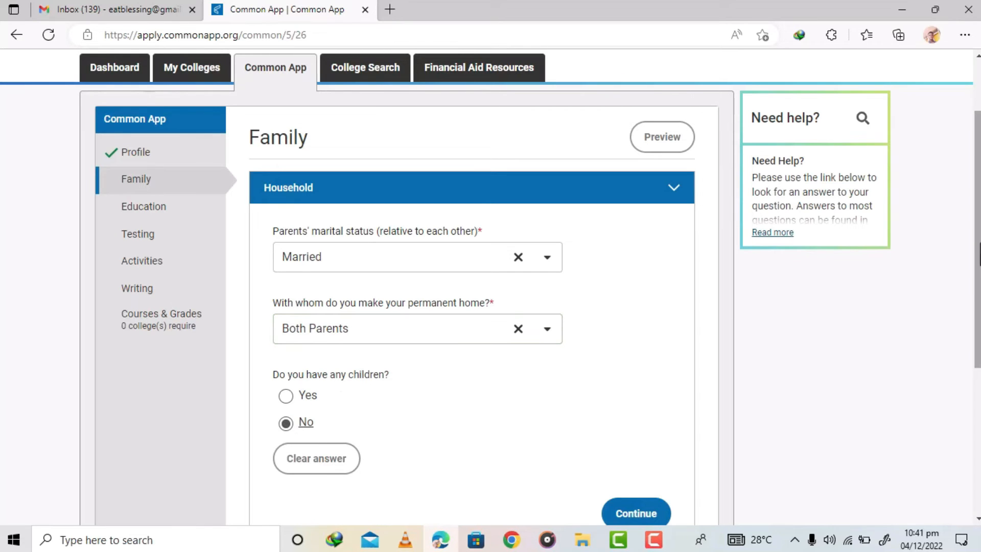
pyautogui.scroll(-2, 933, 317)
pyautogui.scroll(-1, 838, 302)
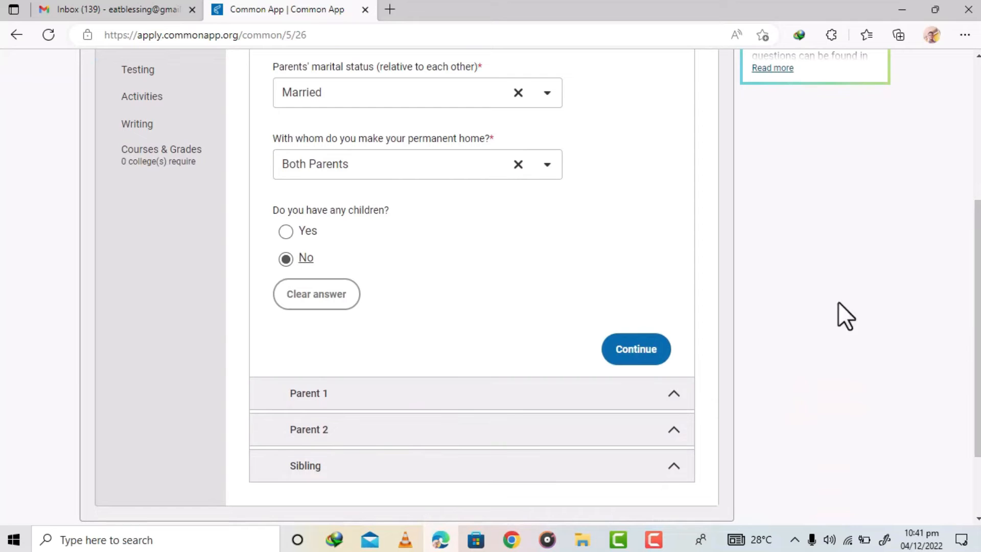
pyautogui.click(613, 351)
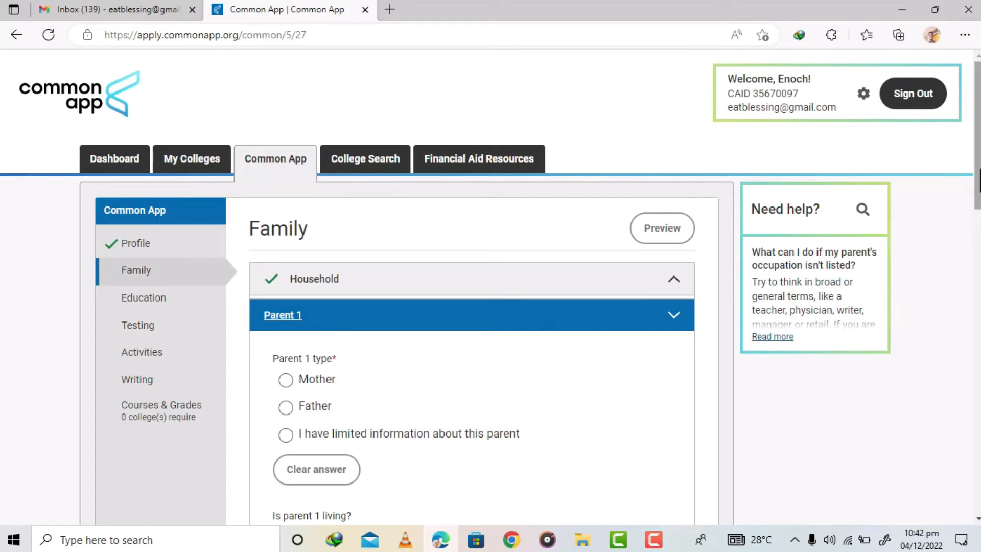
# - Set the Parent 1 type to Father and answer Yes to parent 1 being living
pyautogui.moveTo(978, 179); pyautogui.dragTo(978, 250)
pyautogui.scroll(2, 979, 250)
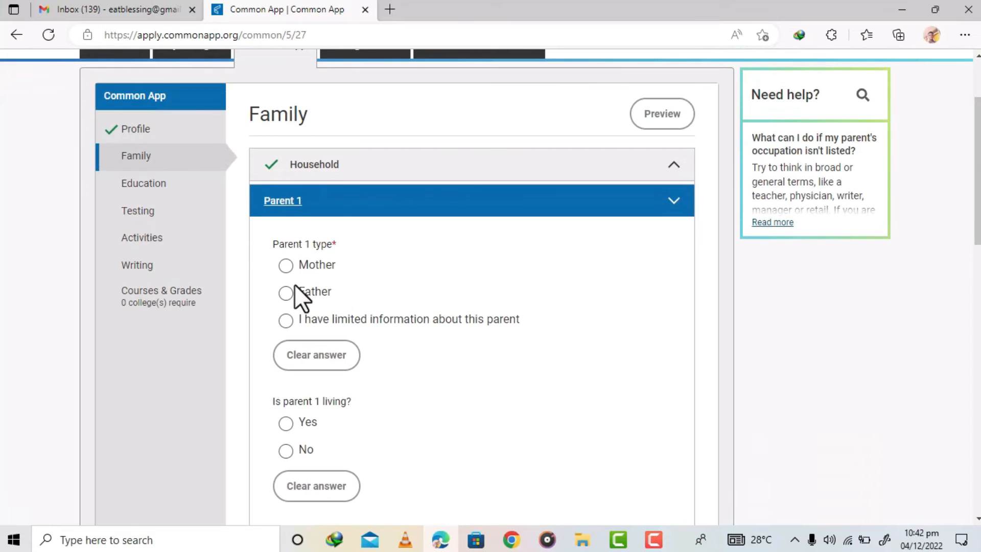
pyautogui.click(285, 293)
pyautogui.click(287, 425)
# - Set parent 1's prefix to Mr
pyautogui.scroll(-5, 490, 286)
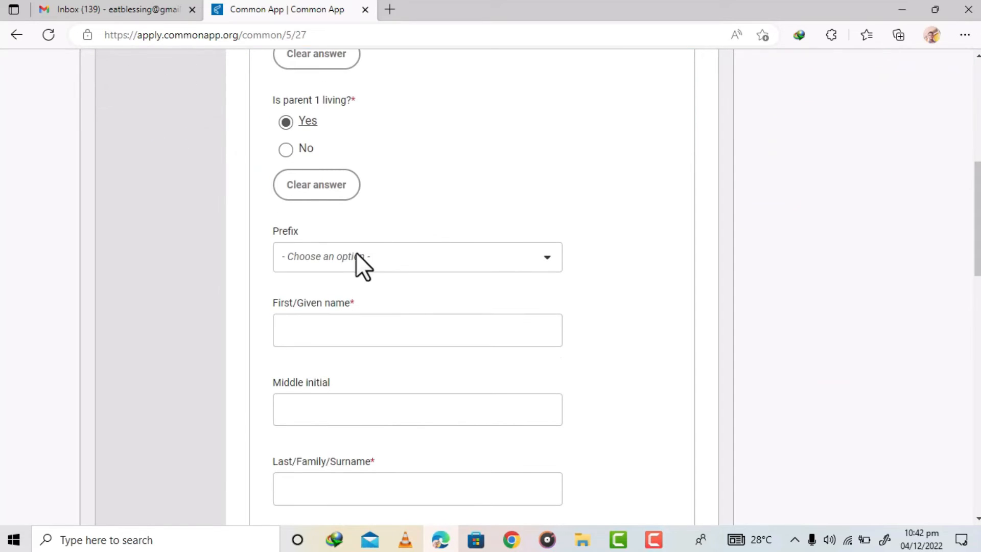
pyautogui.click(352, 255)
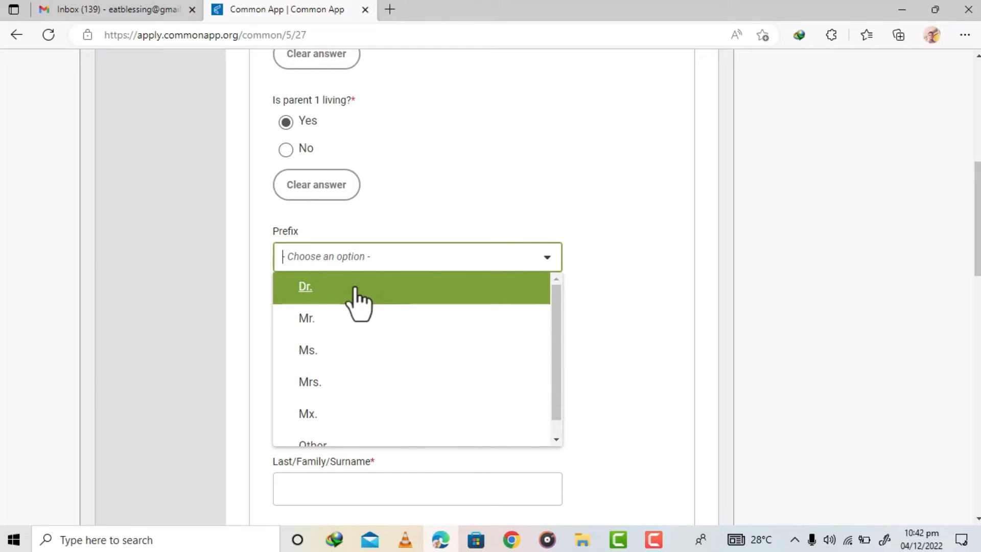
pyautogui.click(330, 322)
# - Enter parent 1's first name, surname and middle initial
pyautogui.click(453, 334)
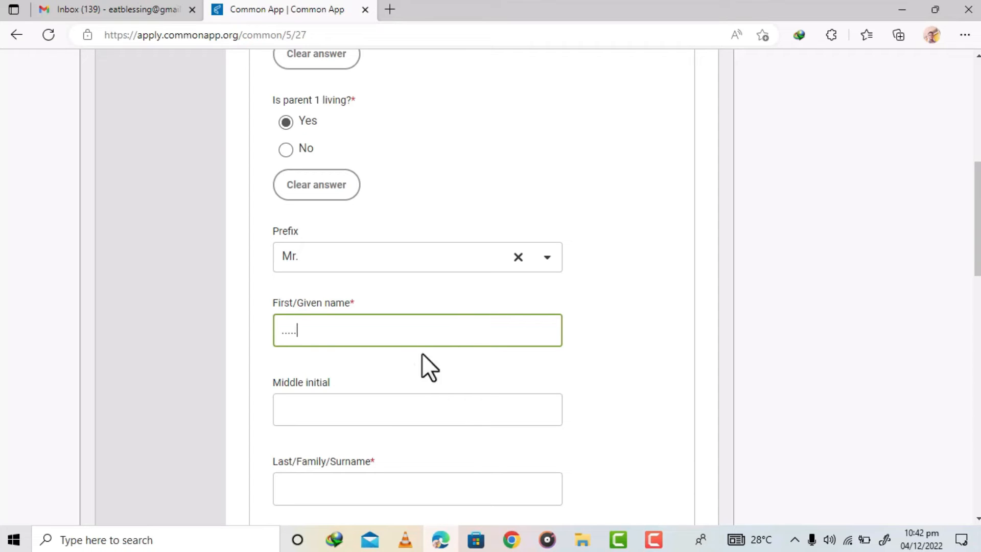
pyautogui.click(315, 410)
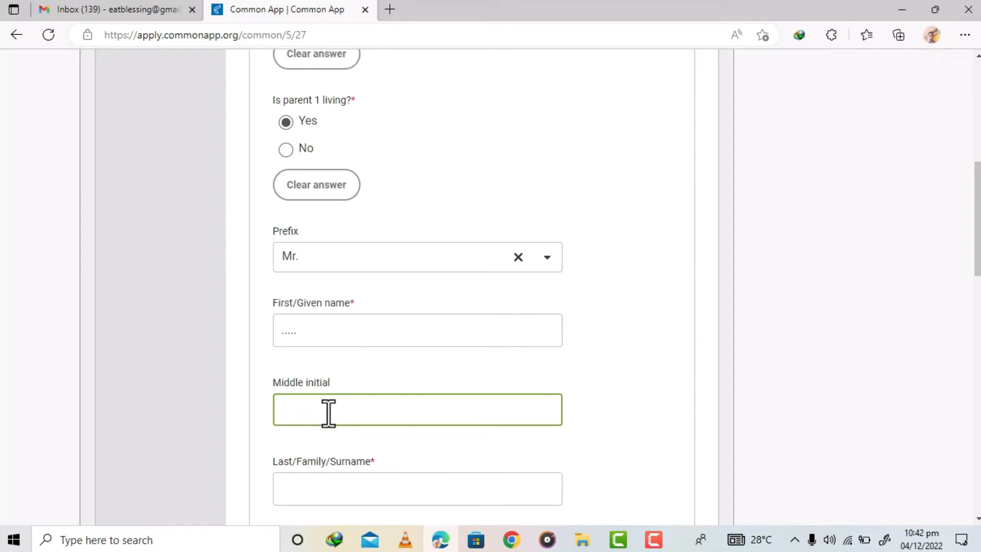
pyautogui.click(315, 490)
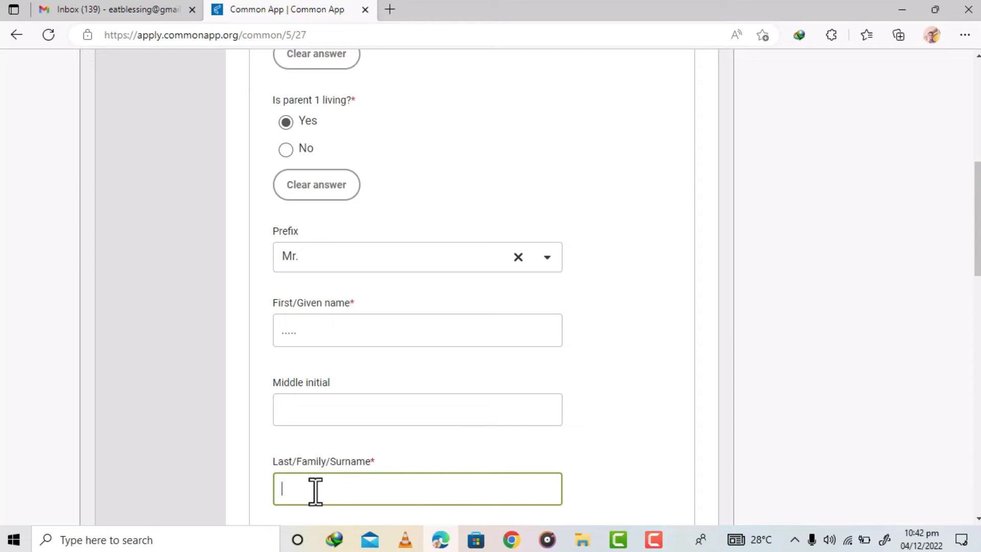
pyautogui.write('.........')
pyautogui.doubleClick(309, 329)
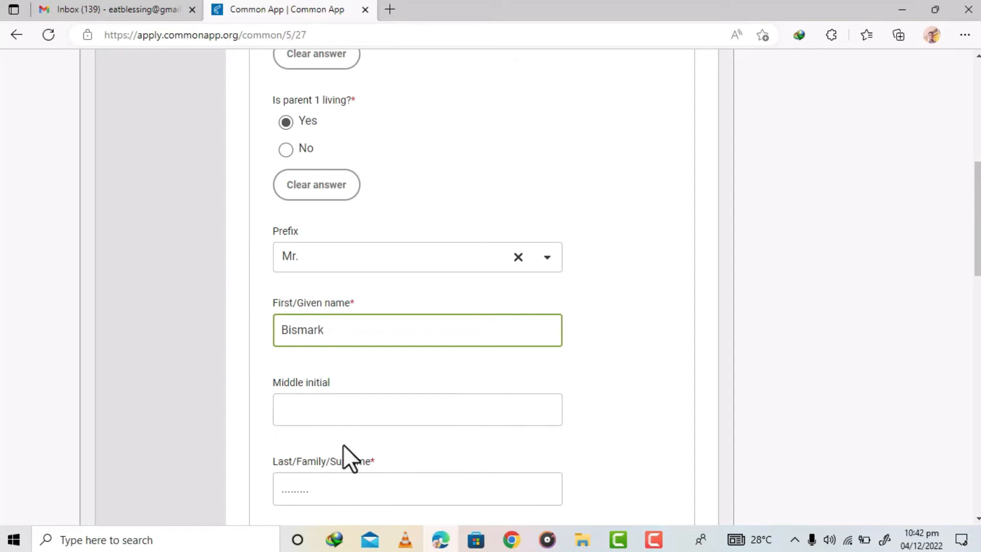
pyautogui.doubleClick(324, 490)
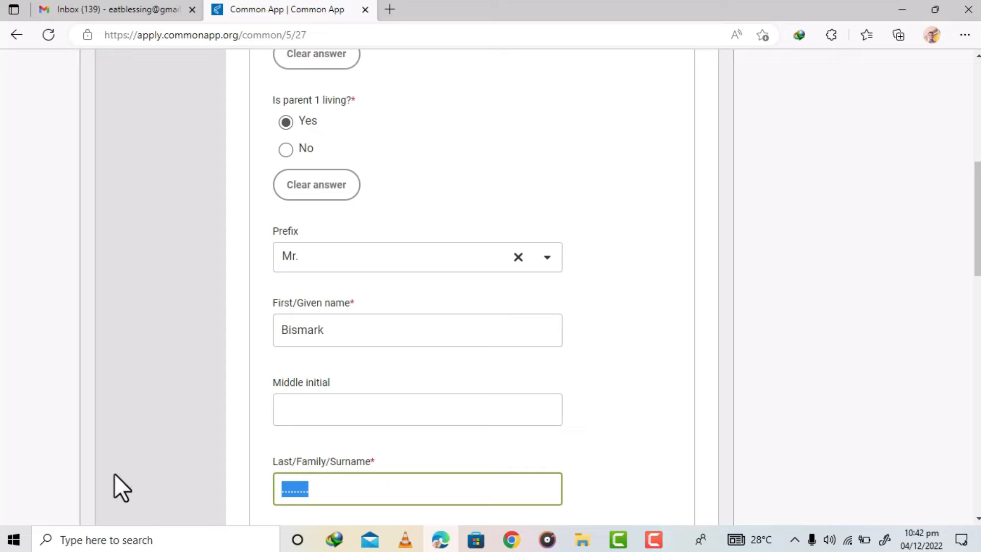
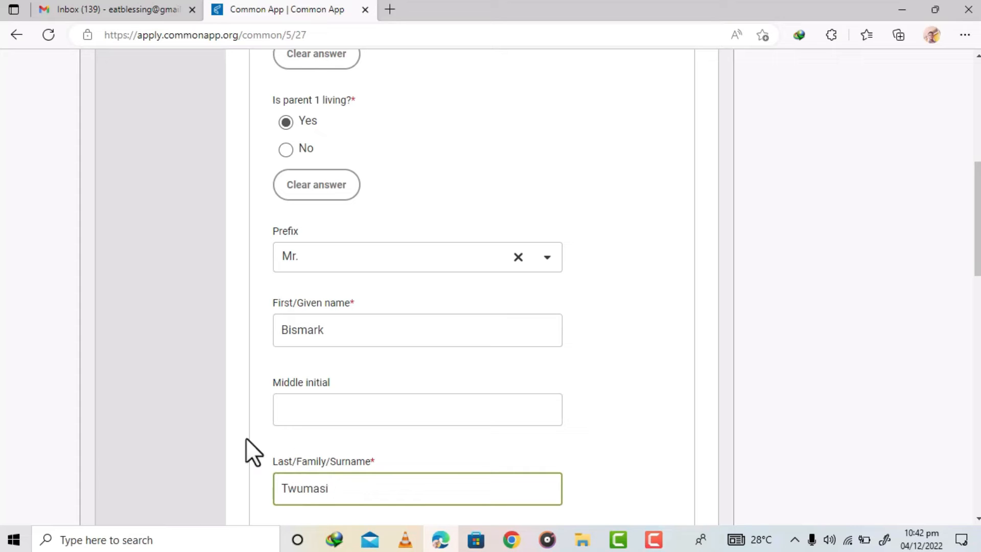
pyautogui.click(308, 413)
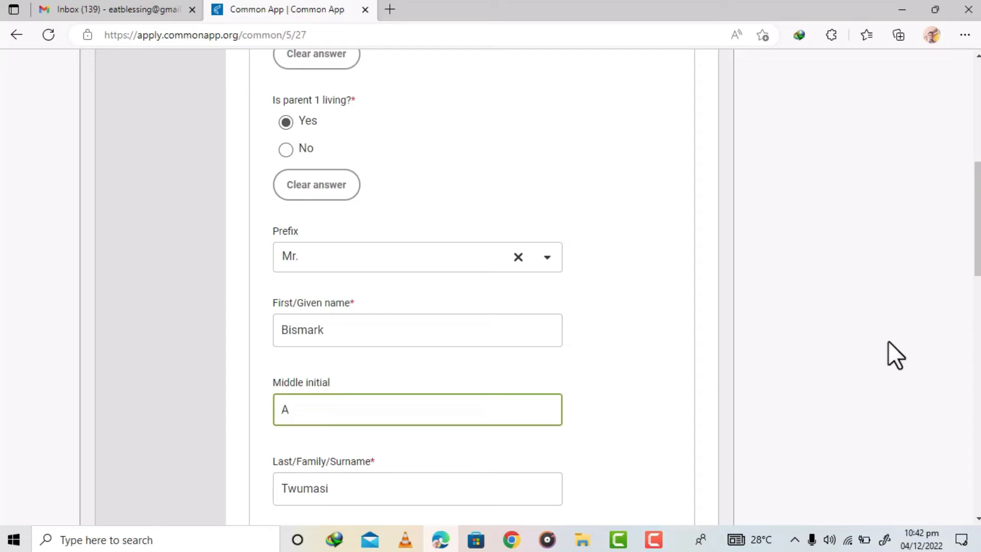
pyautogui.moveTo(978, 245); pyautogui.dragTo(977, 329)
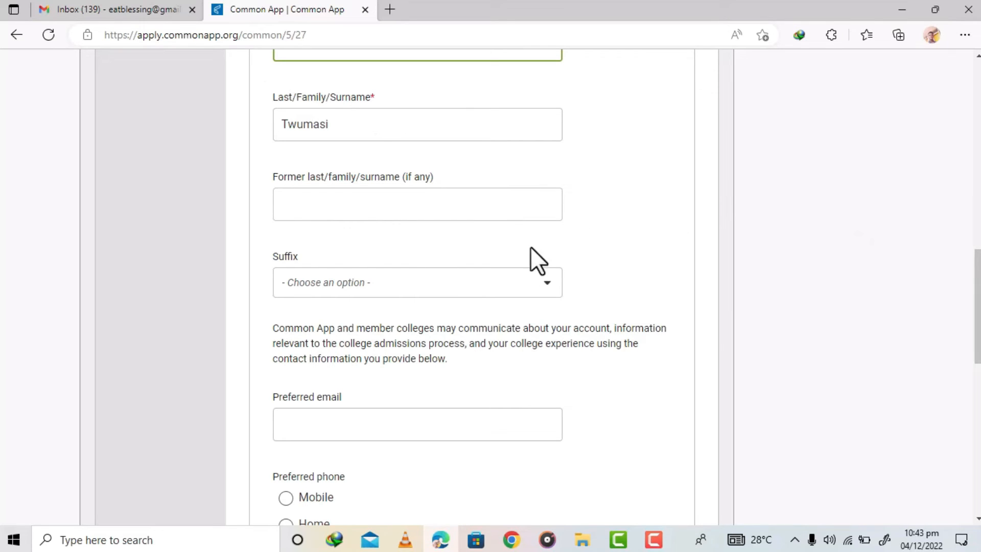
pyautogui.click(464, 285)
pyautogui.click(606, 253)
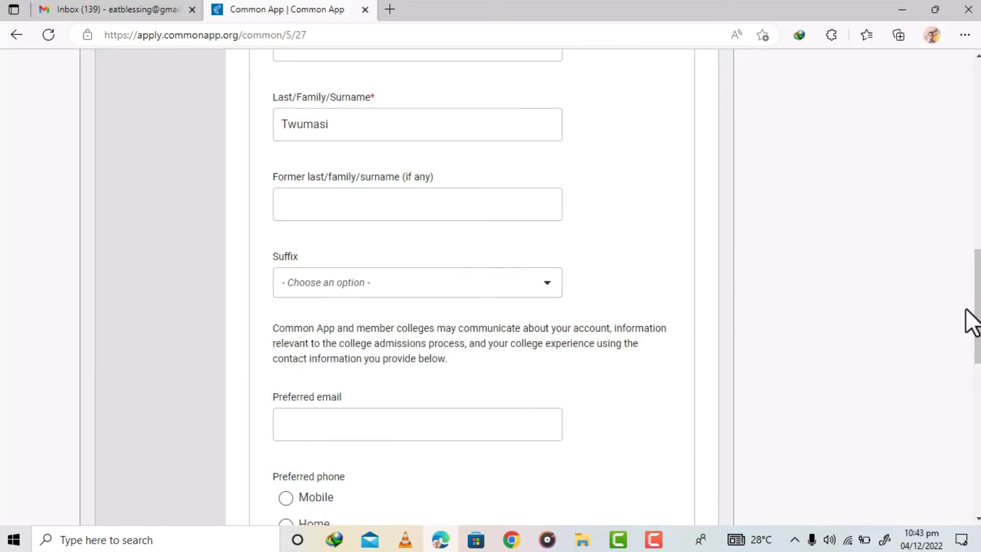
# - Set the preferred phone to Mobile and enter parent 1's phone number with the +233 Ghana country code
pyautogui.scroll(-4, 946, 350)
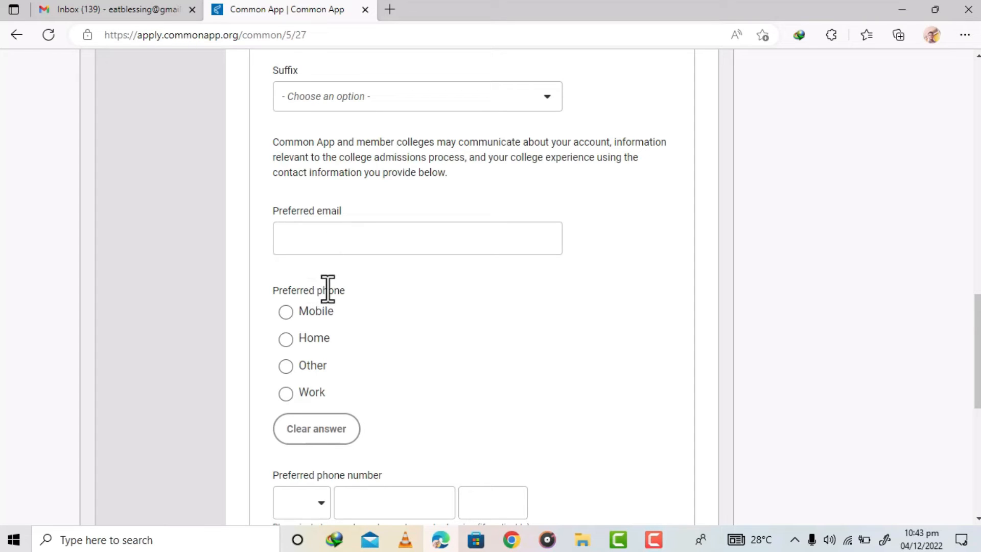
pyautogui.click(287, 315)
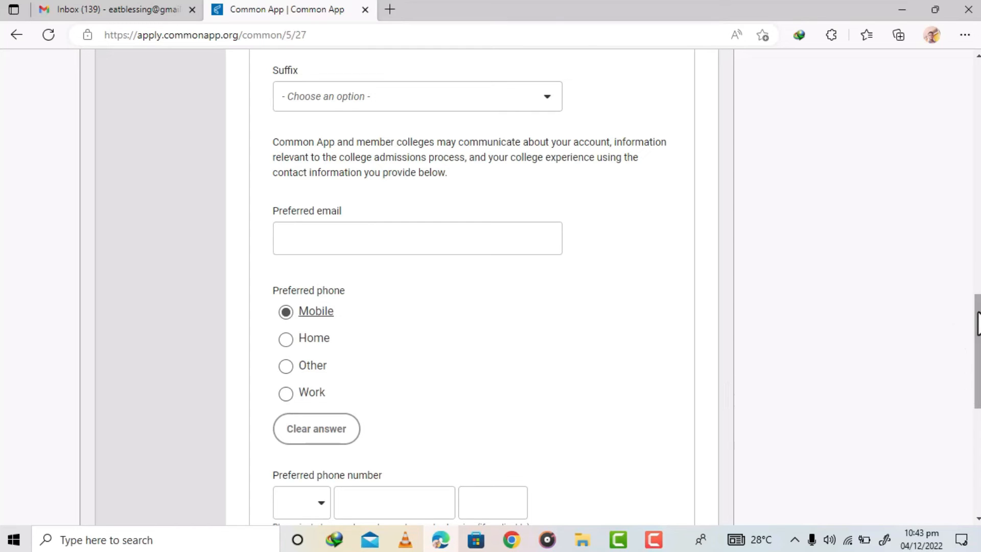
pyautogui.scroll(-3, 978, 322)
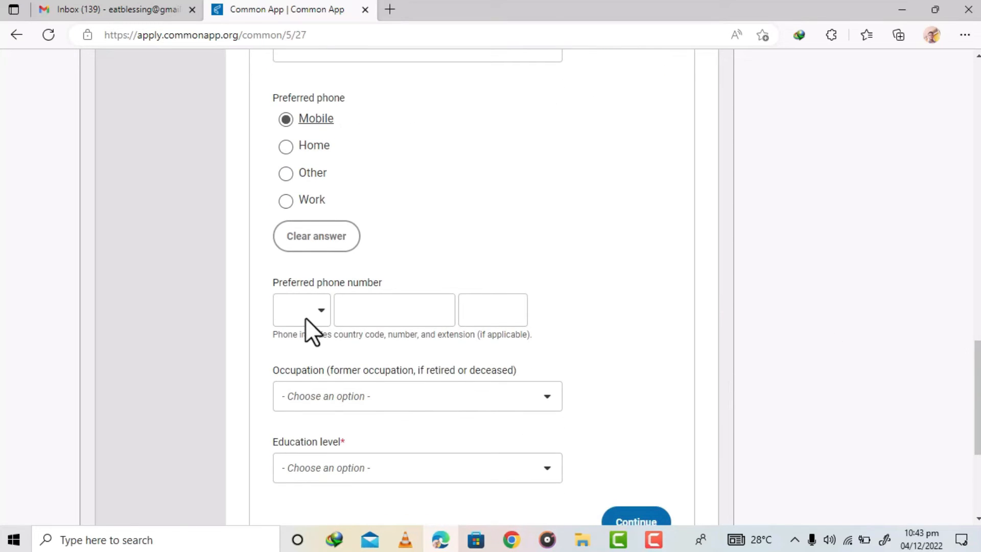
pyautogui.click(302, 311)
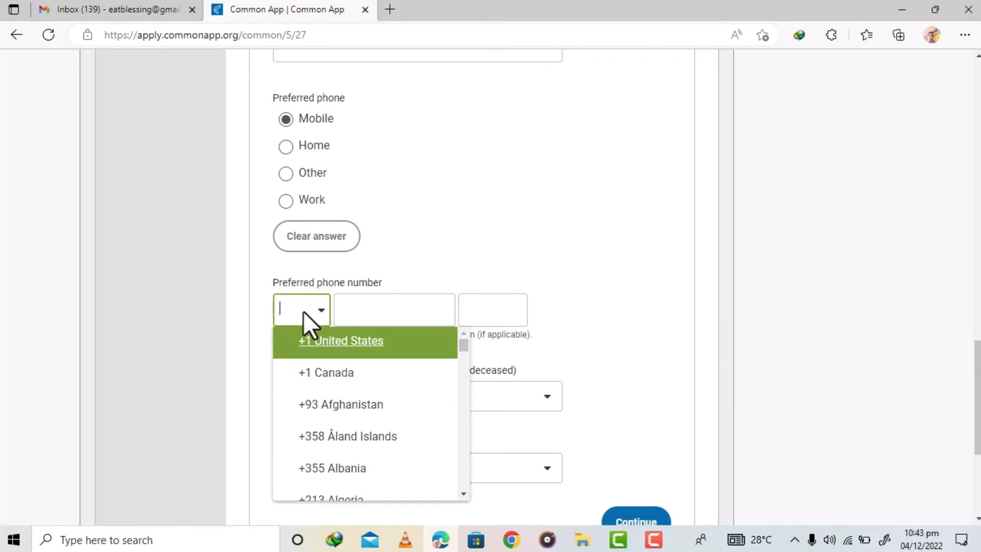
pyautogui.write('+233')
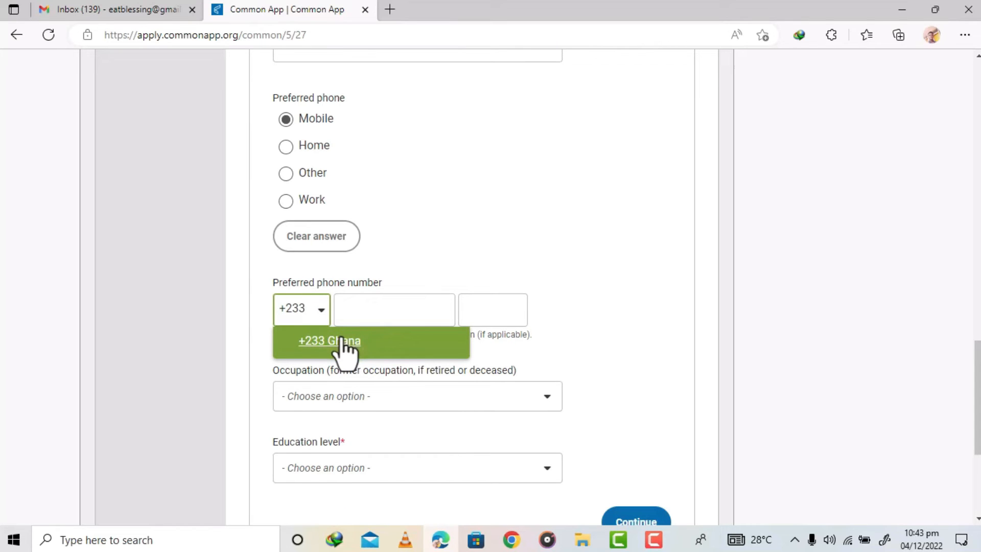
pyautogui.click(344, 342)
pyautogui.click(386, 312)
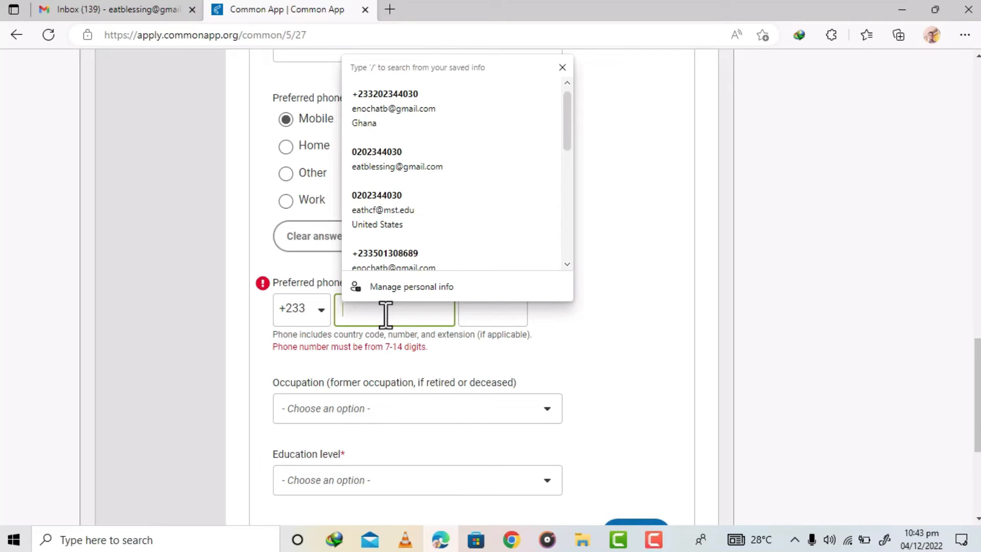
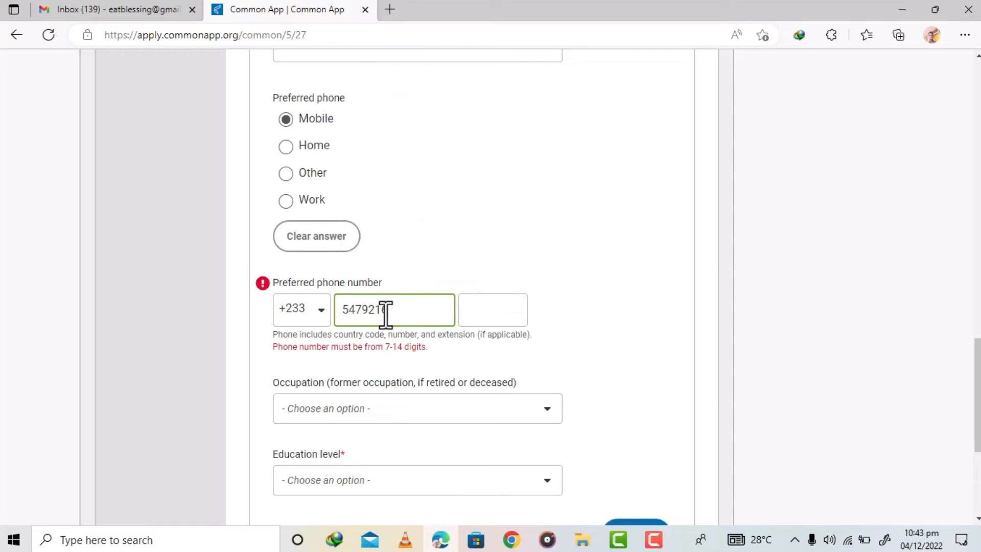
pyautogui.click(647, 351)
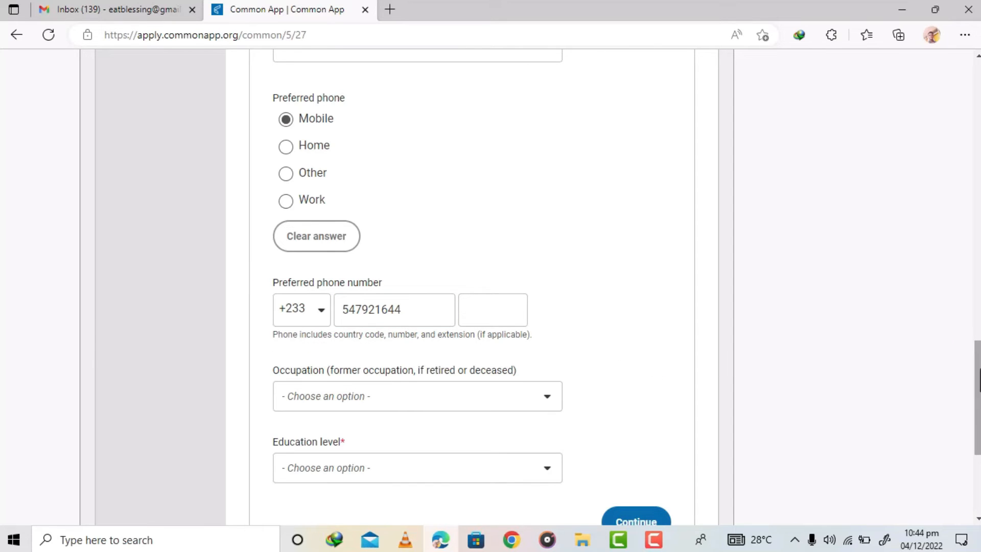
# - Set parent 1's occupation to Business owner or proprietor and employment status to Self-Employed
pyautogui.scroll(-3, 976, 394)
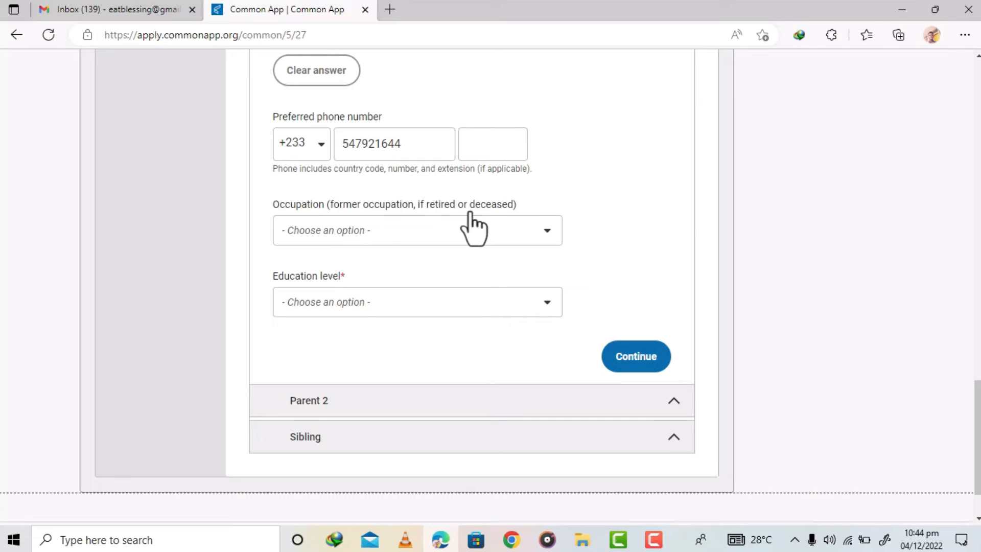
pyautogui.click(509, 233)
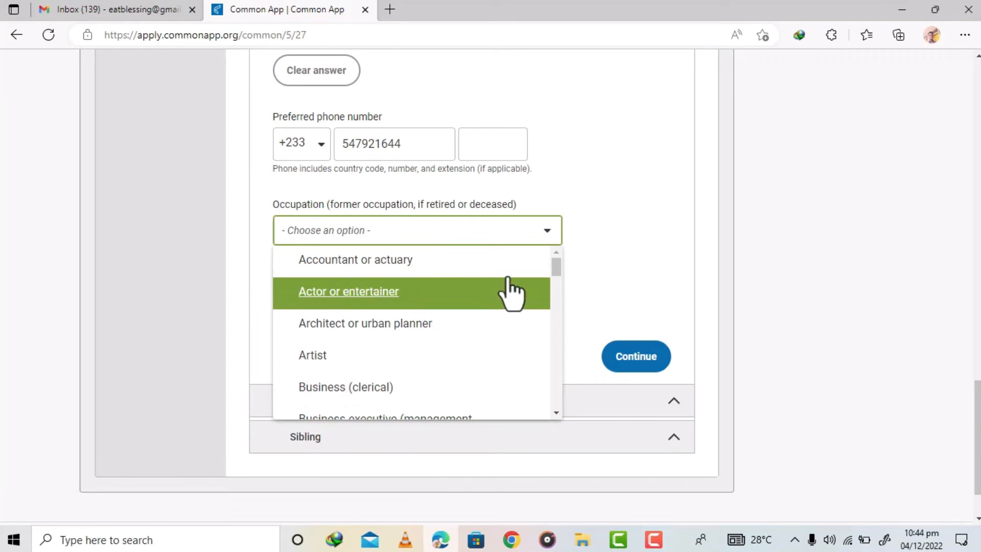
pyautogui.moveTo(560, 270)
pyautogui.mouseDown()
pyautogui.moveTo(556, 339)
pyautogui.moveTo(557, 287)
pyautogui.mouseUp()
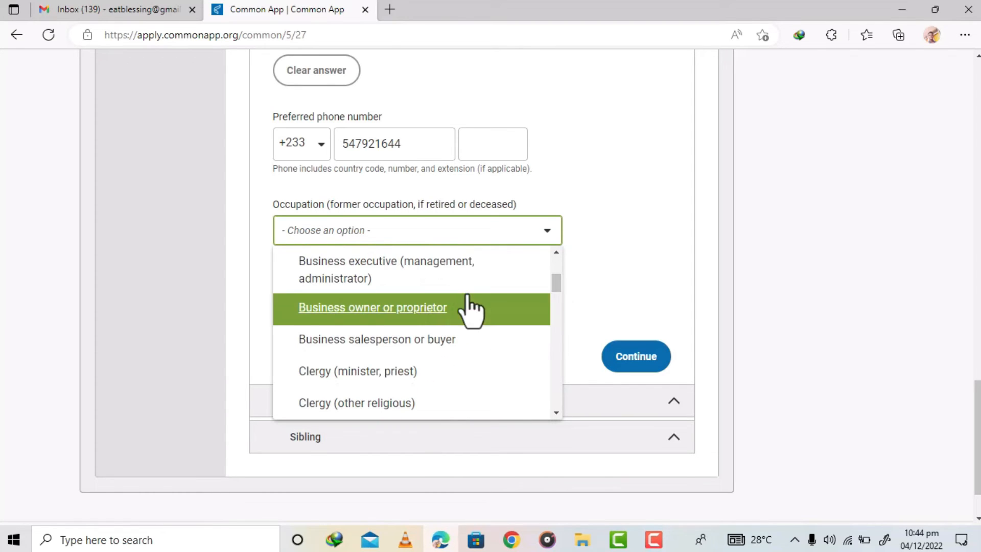
pyautogui.click(404, 311)
pyautogui.click(453, 298)
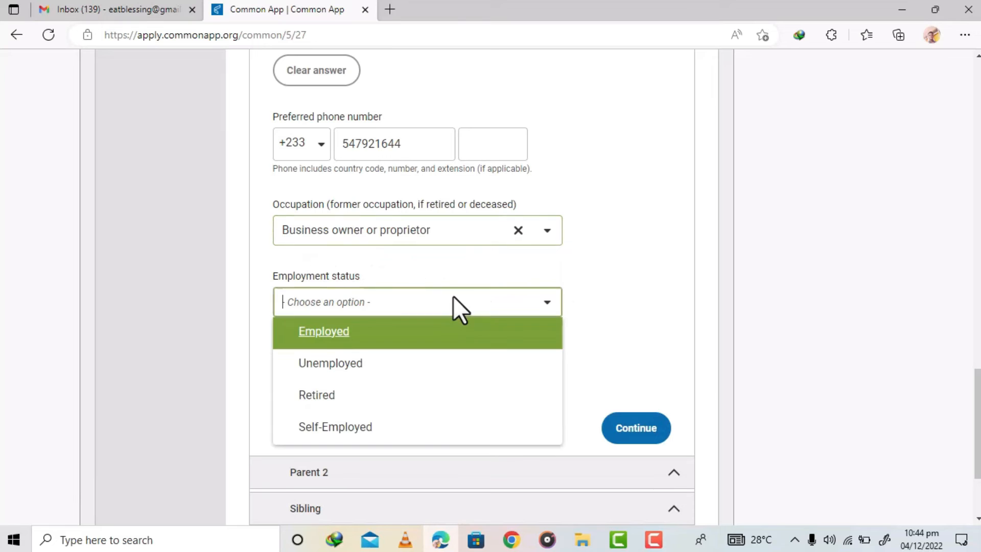
pyautogui.click(363, 429)
# - Set parent 1's education level to Graduated from high/secondary school (or equivalent) and continue to Parent 2
pyautogui.click(341, 378)
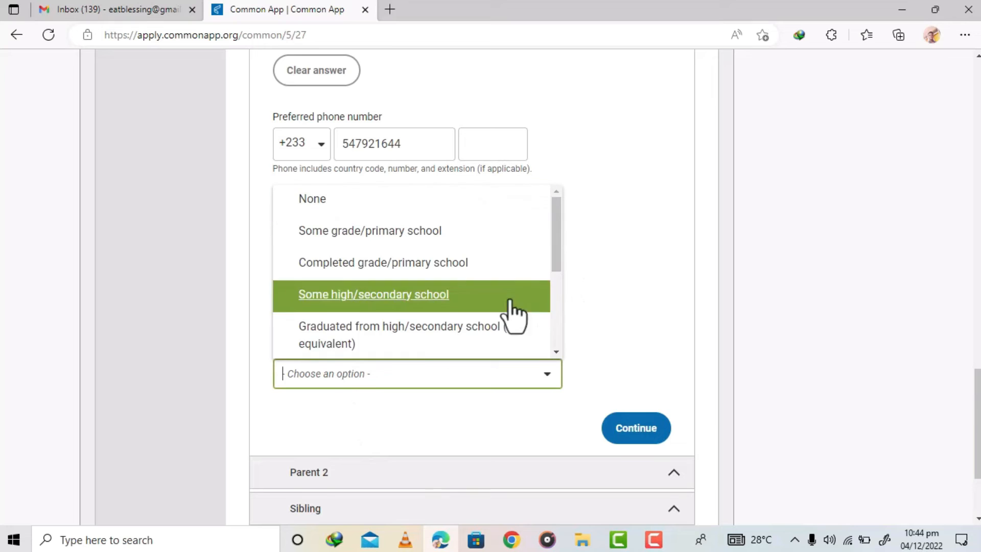
pyautogui.click(411, 342)
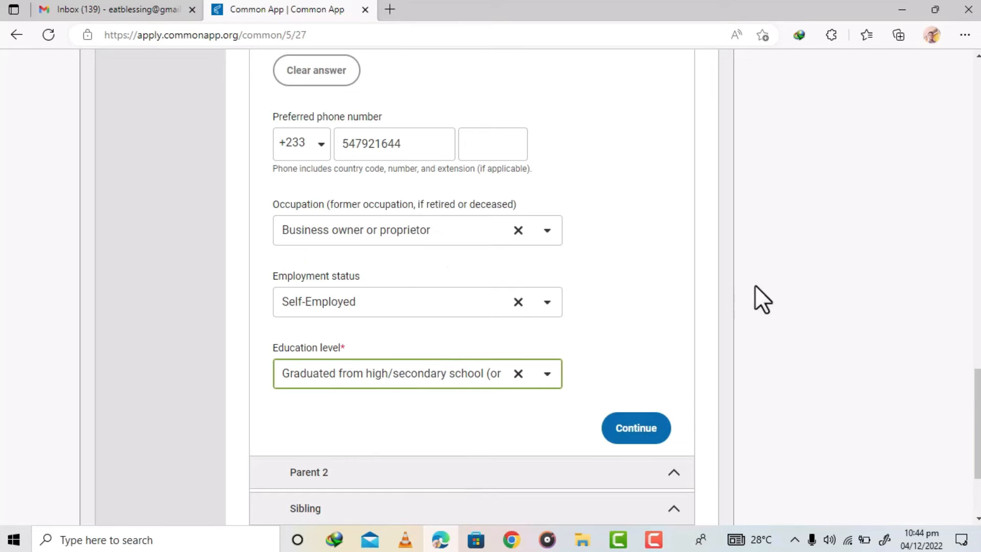
pyautogui.click(623, 429)
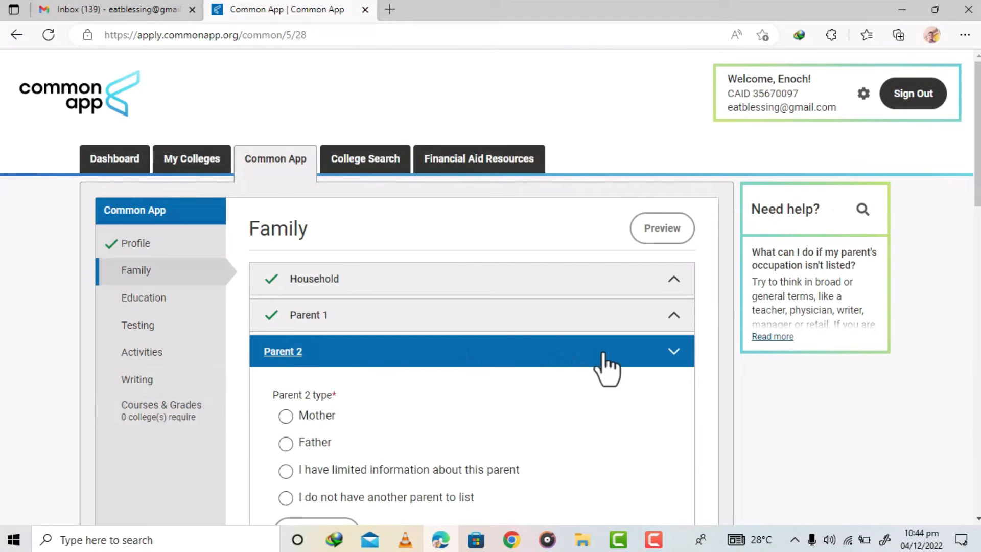
# - Set the Parent 2 type to Mother and answer Yes to parent 2 being living
pyautogui.scroll(-4, 491, 286)
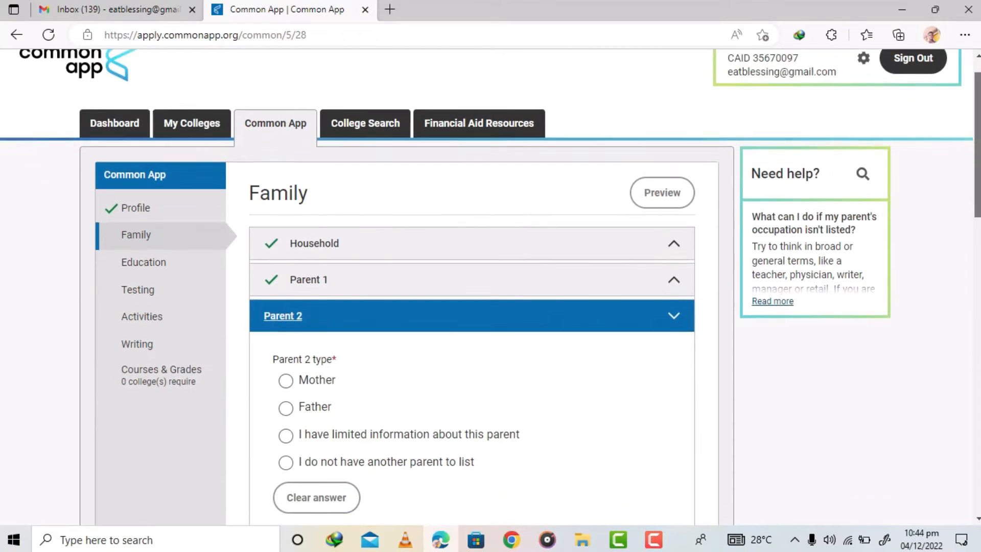
pyautogui.moveTo(978, 196); pyautogui.dragTo(978, 209)
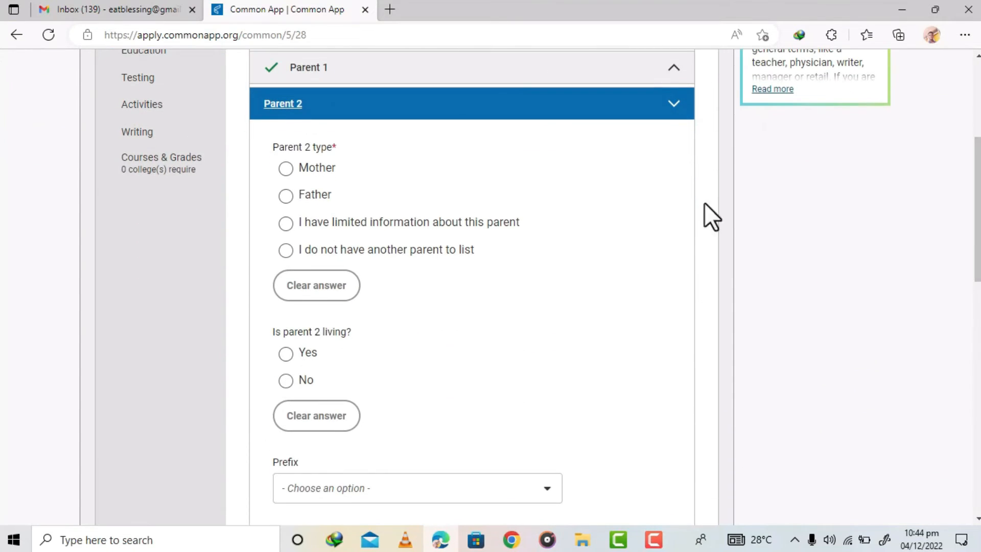
pyautogui.click(289, 173)
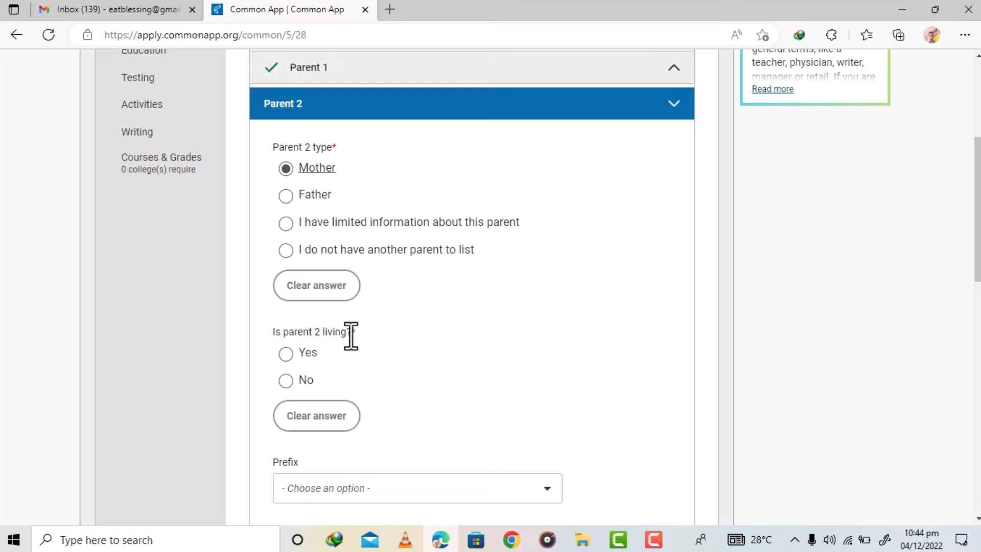
pyautogui.click(285, 354)
# - Enter parent 2's first name, middle initial and surname
pyautogui.moveTo(978, 204); pyautogui.dragTo(978, 278)
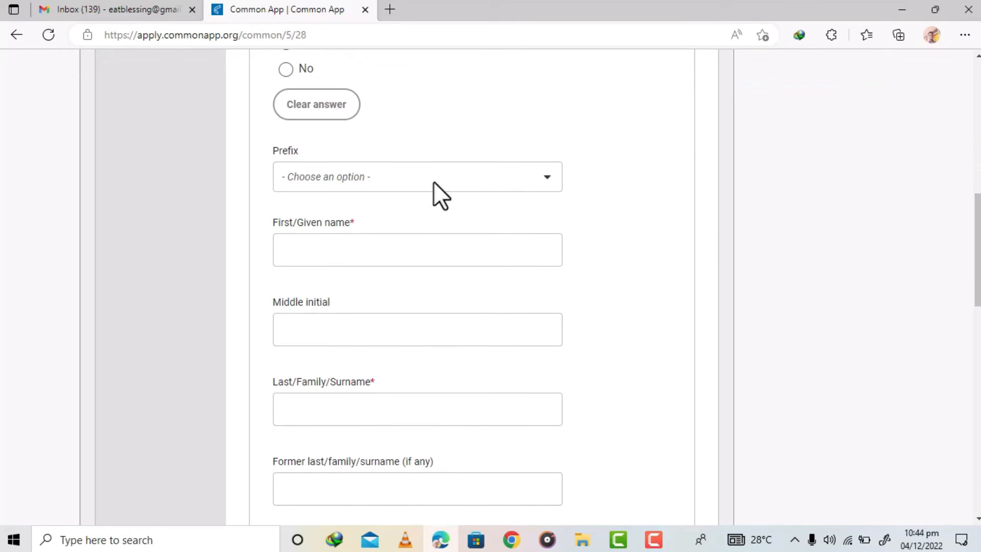
pyautogui.click(388, 251)
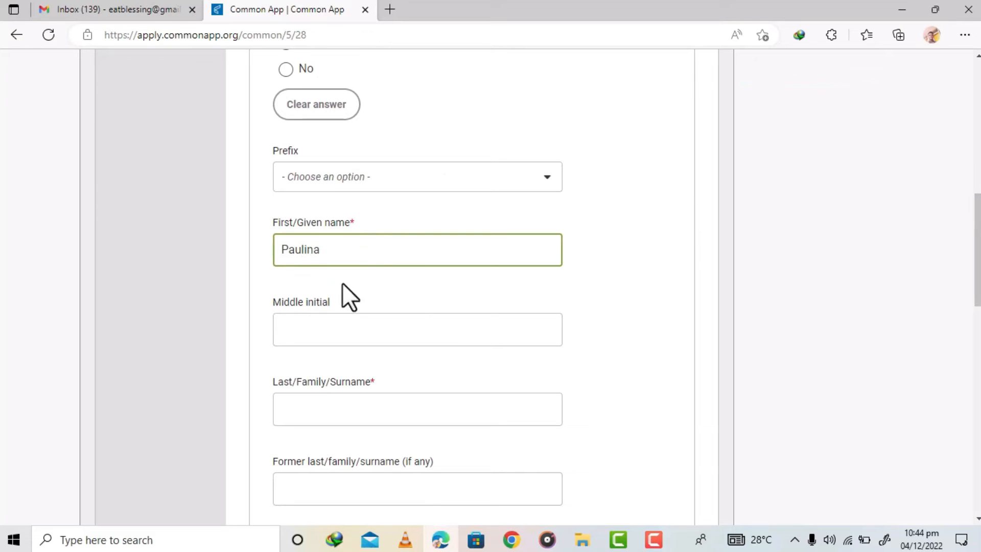
pyautogui.click(329, 332)
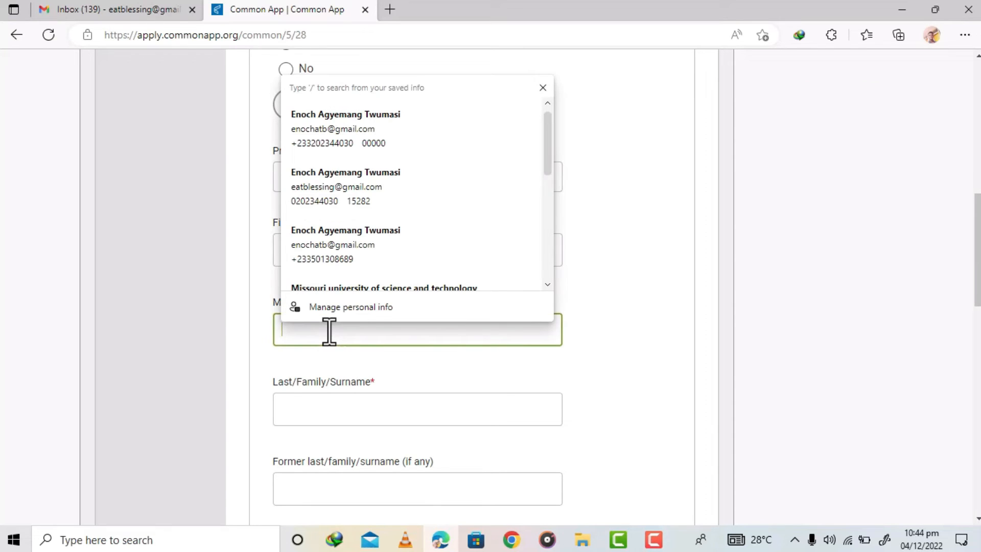
pyautogui.write('A')
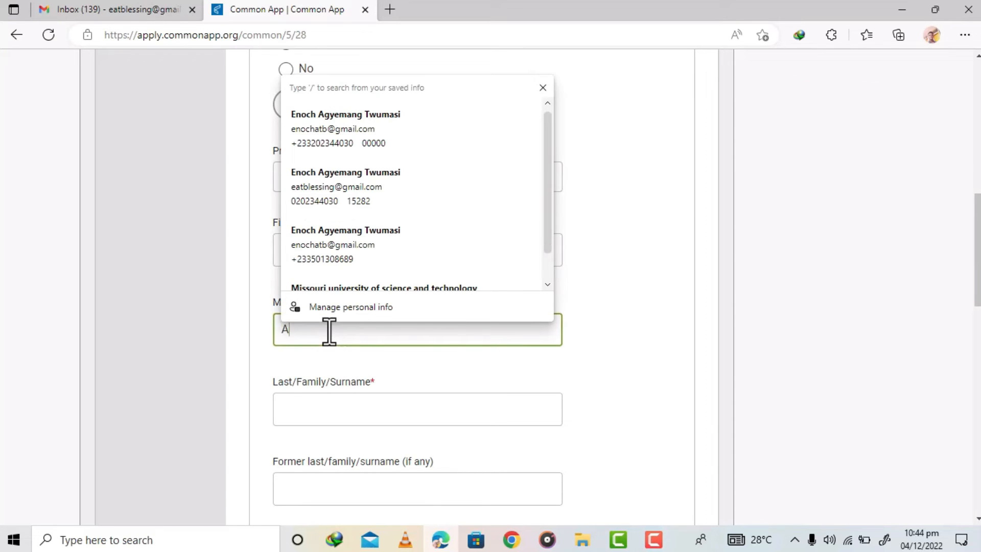
pyautogui.click(335, 407)
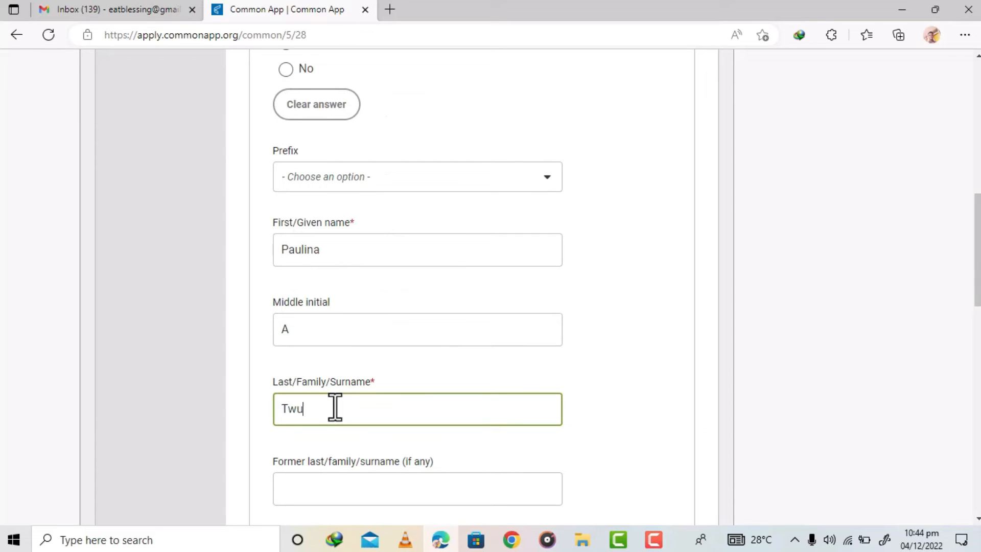
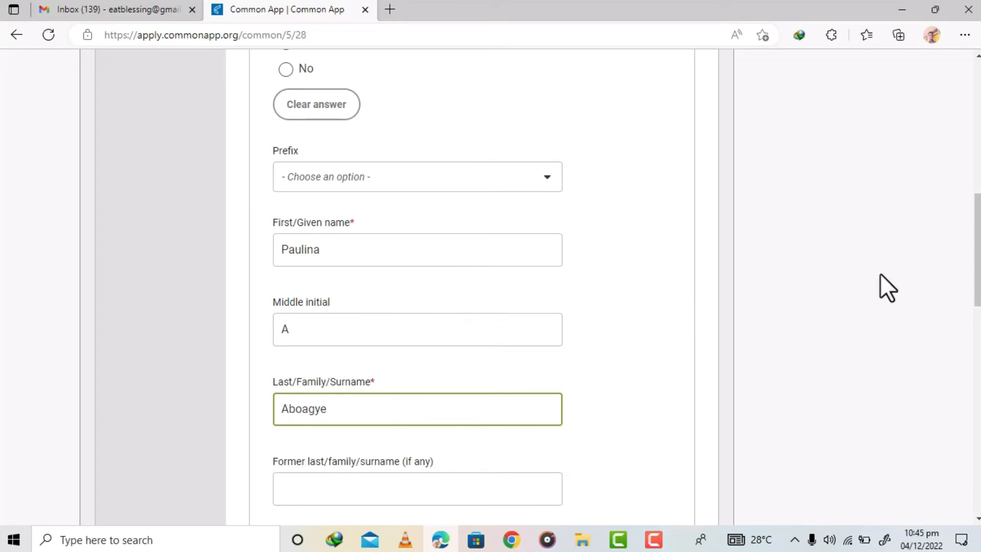
# - Set parent 2's preferred phone to Mobile and enter the phone number with the +233 Ghana country code
pyautogui.scroll(-4, 977, 256)
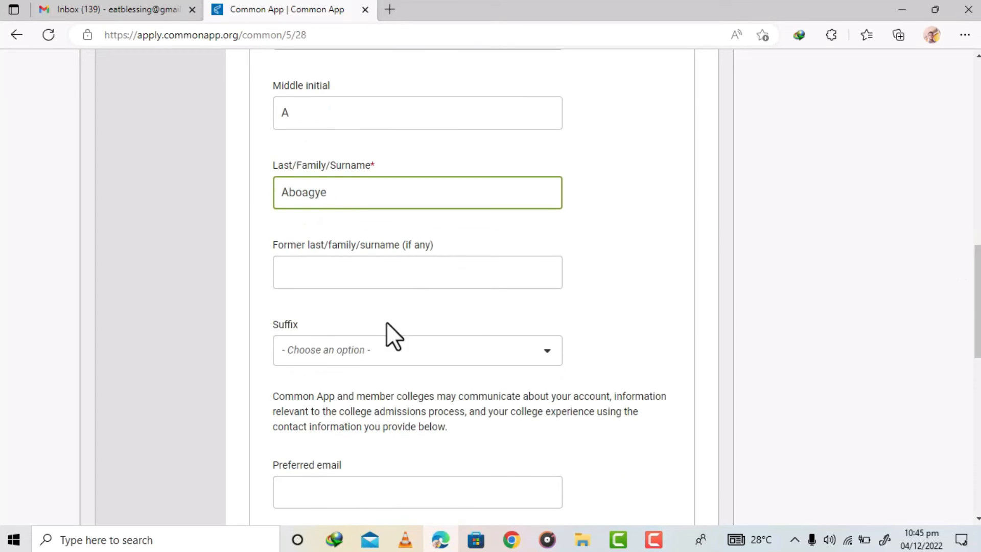
pyautogui.click(325, 280)
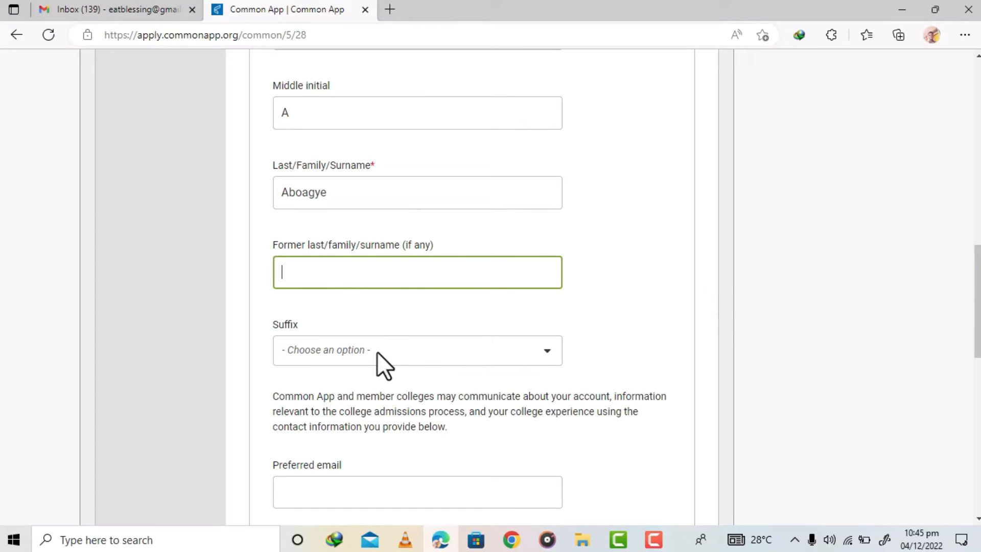
pyautogui.moveTo(977, 268); pyautogui.dragTo(977, 354)
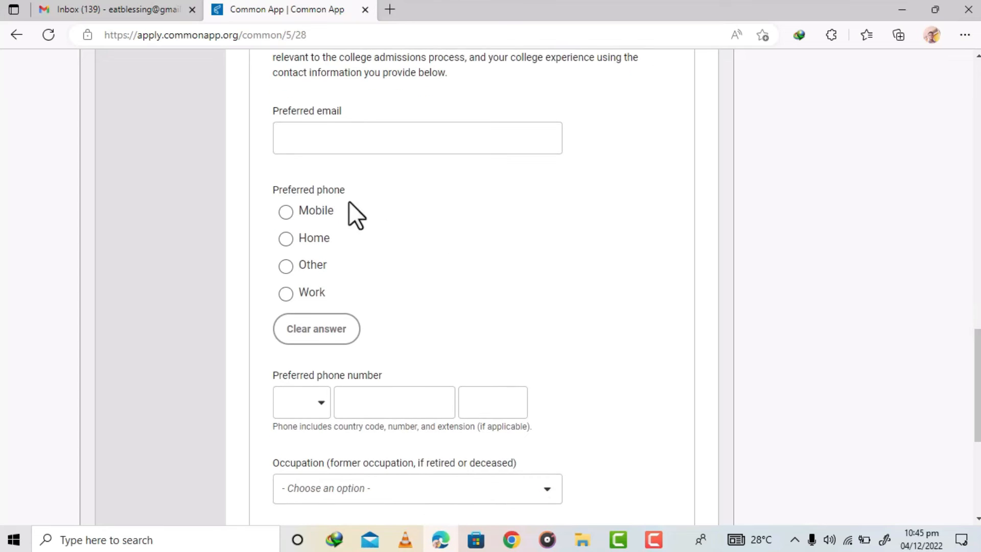
pyautogui.click(286, 214)
pyautogui.click(293, 405)
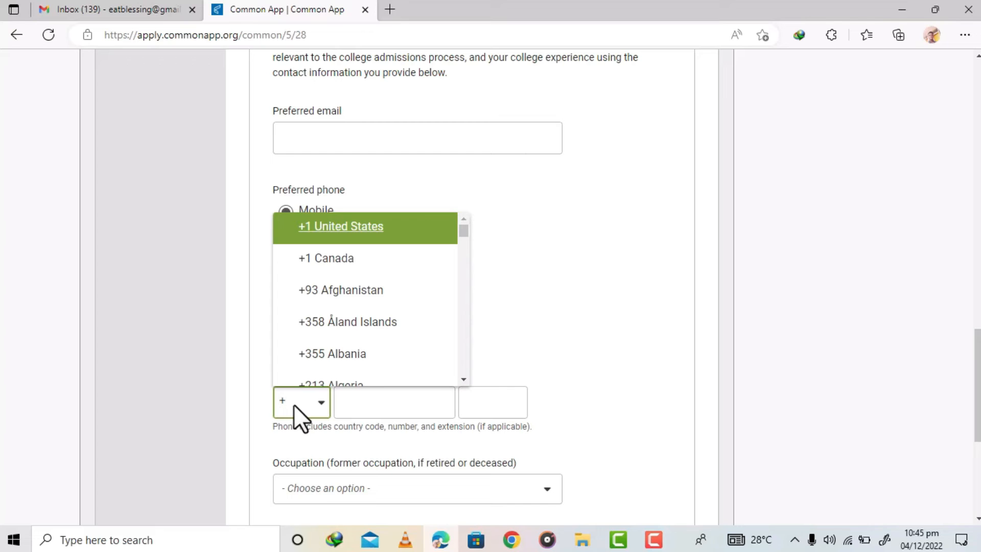
pyautogui.write('233')
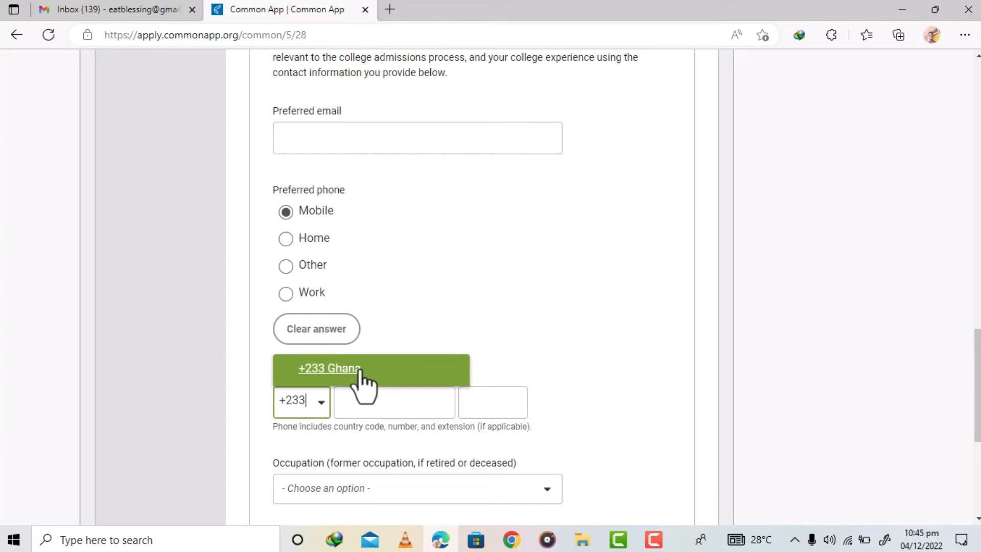
pyautogui.click(359, 373)
pyautogui.click(371, 401)
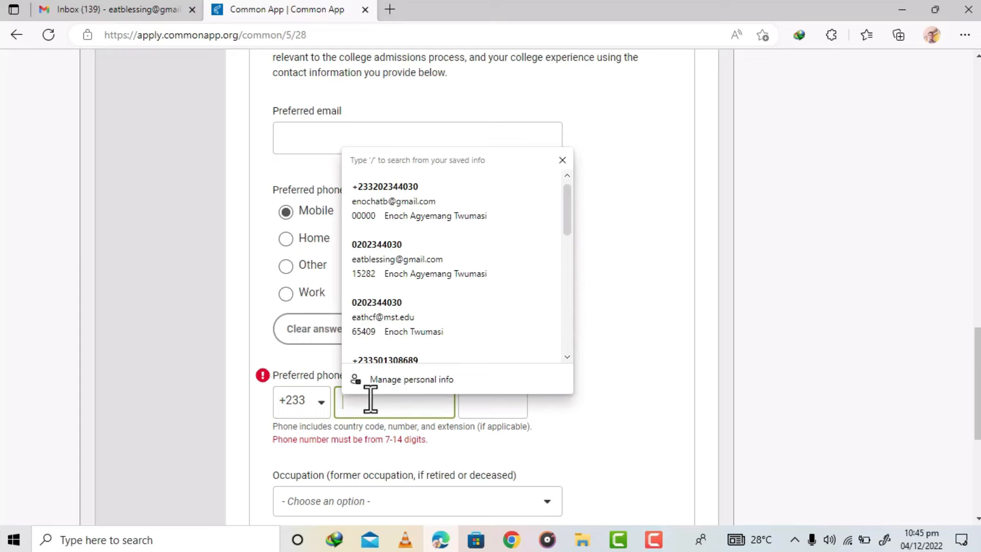
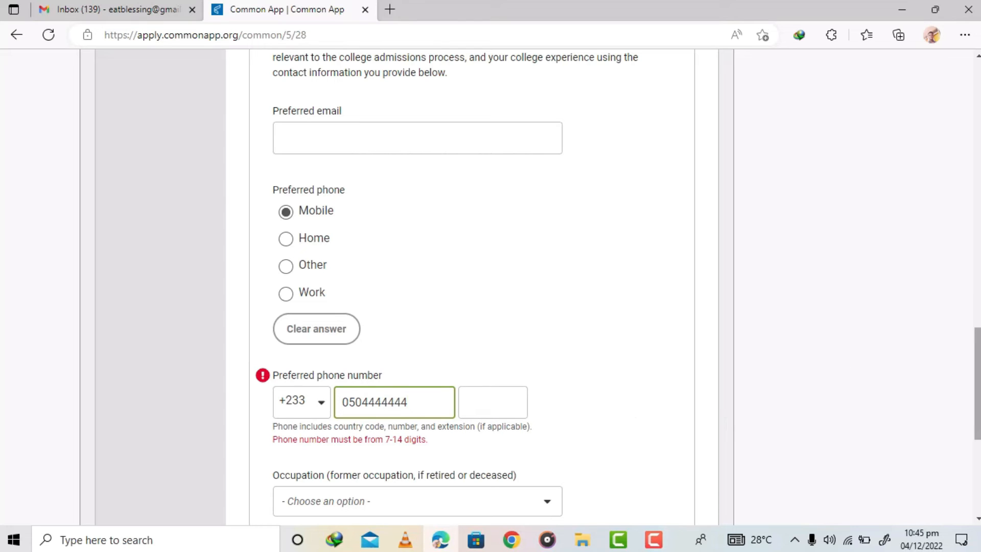
# - Set parent 2's occupation to Business owner or proprietor and employment status to Self-Employed
pyautogui.scroll(-3, 425, 381)
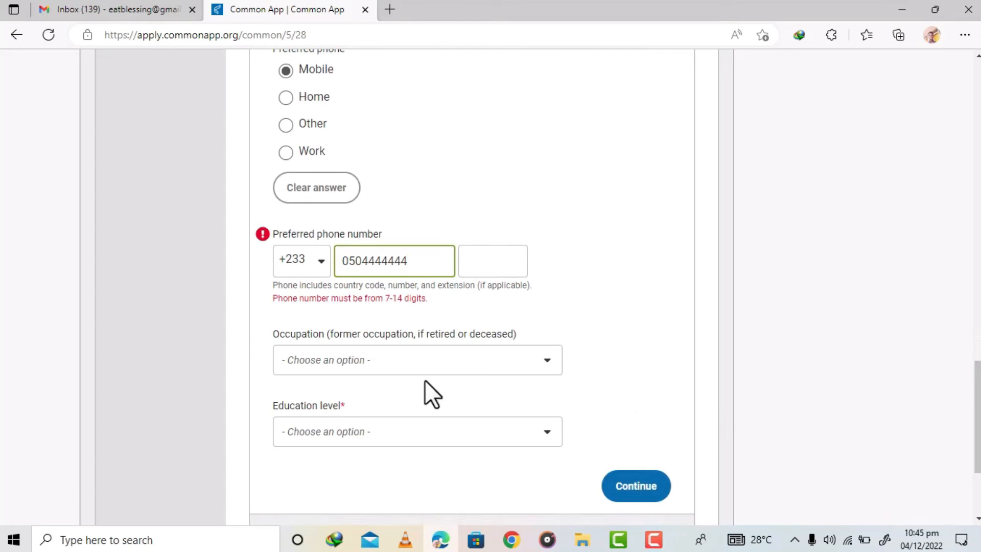
pyautogui.click(384, 361)
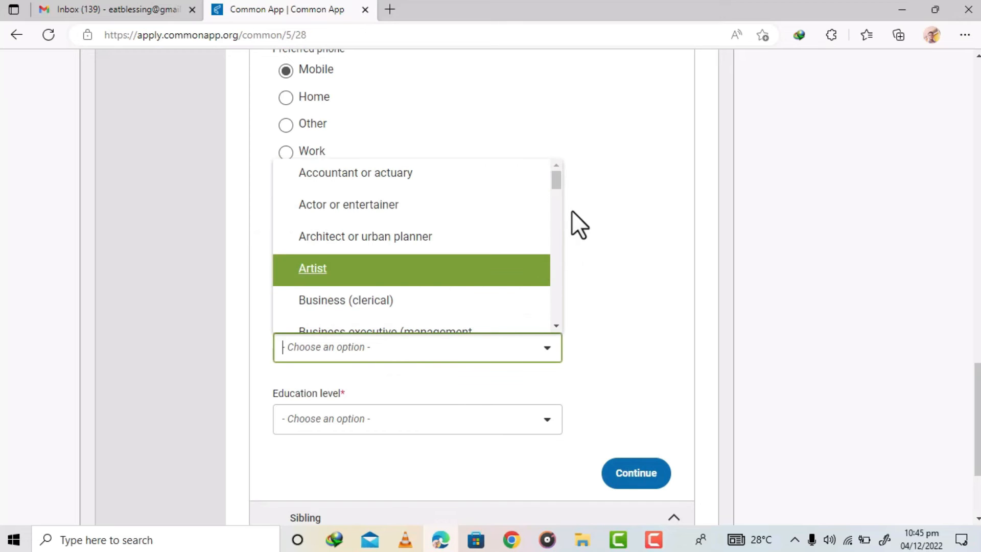
pyautogui.moveTo(554, 180); pyautogui.dragTo(558, 194)
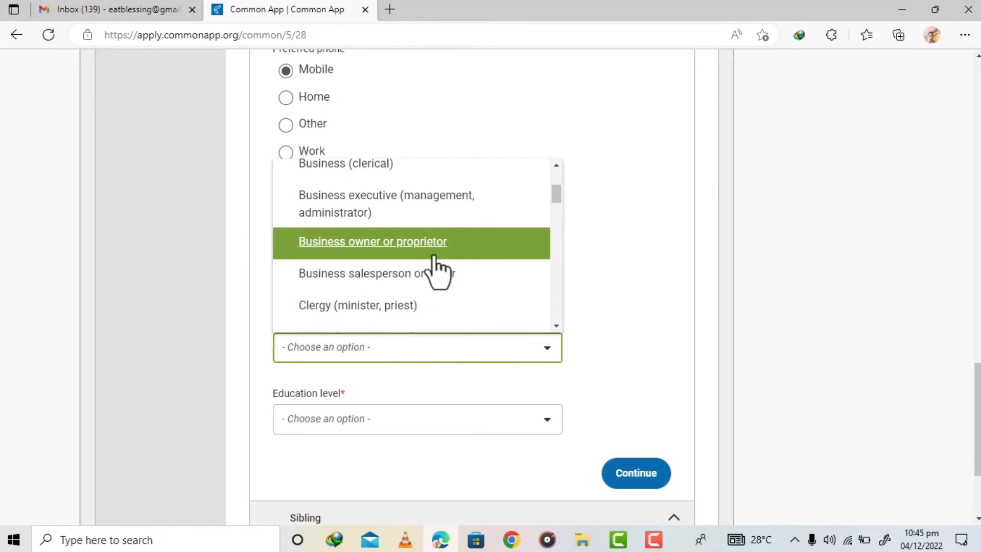
pyautogui.click(401, 245)
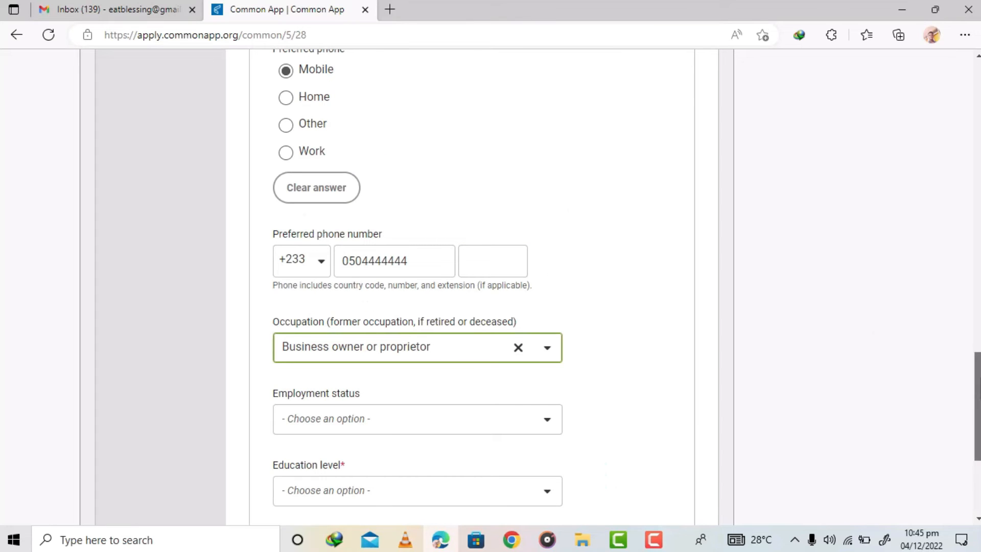
pyautogui.scroll(-2, 882, 400)
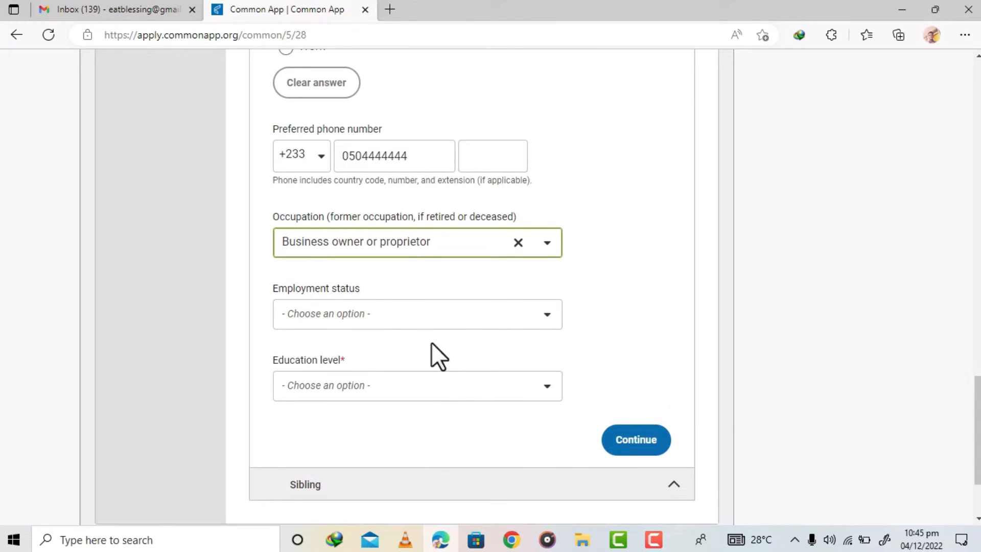
pyautogui.click(355, 314)
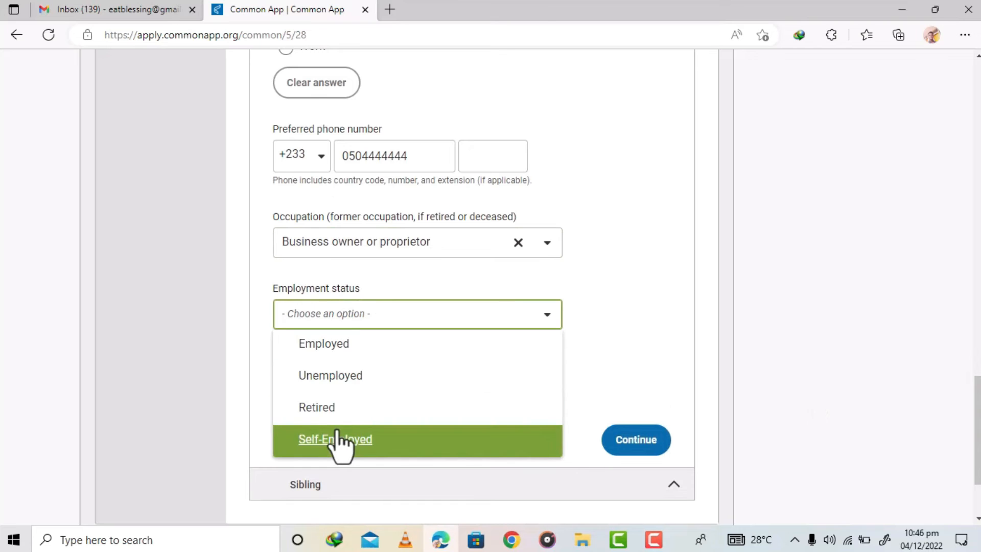
pyautogui.click(338, 440)
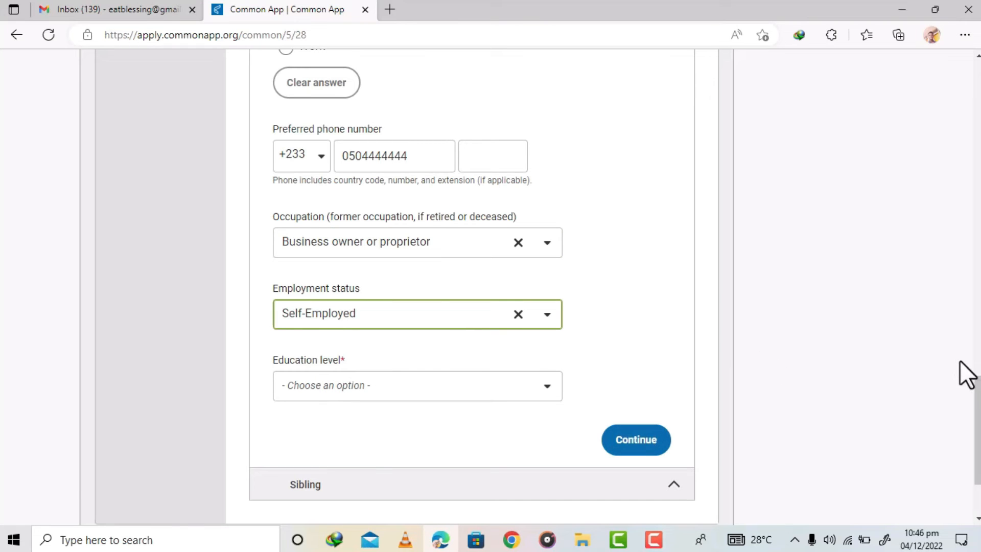
# - Set parent 2's education level to Some high/secondary school
pyautogui.scroll(-2, 960, 360)
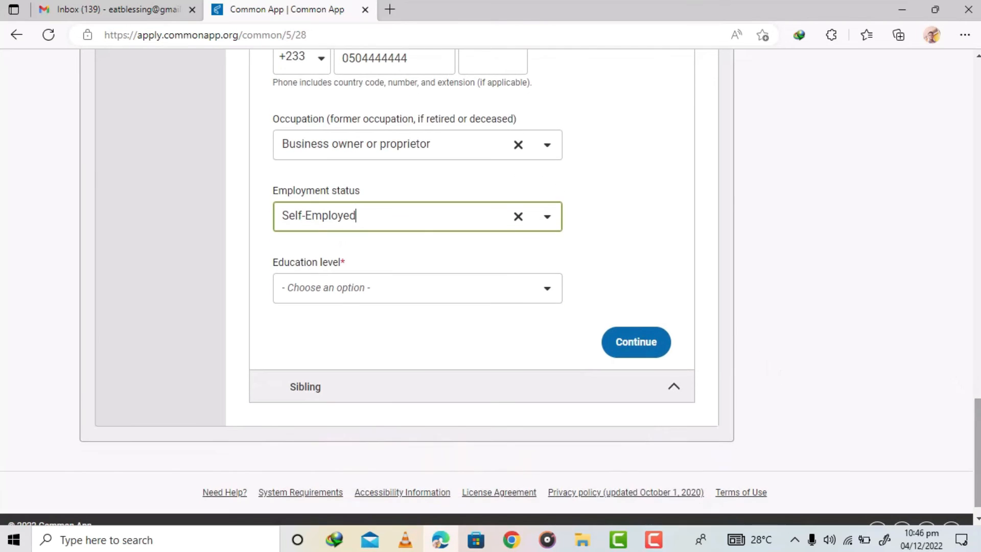
pyautogui.click(348, 287)
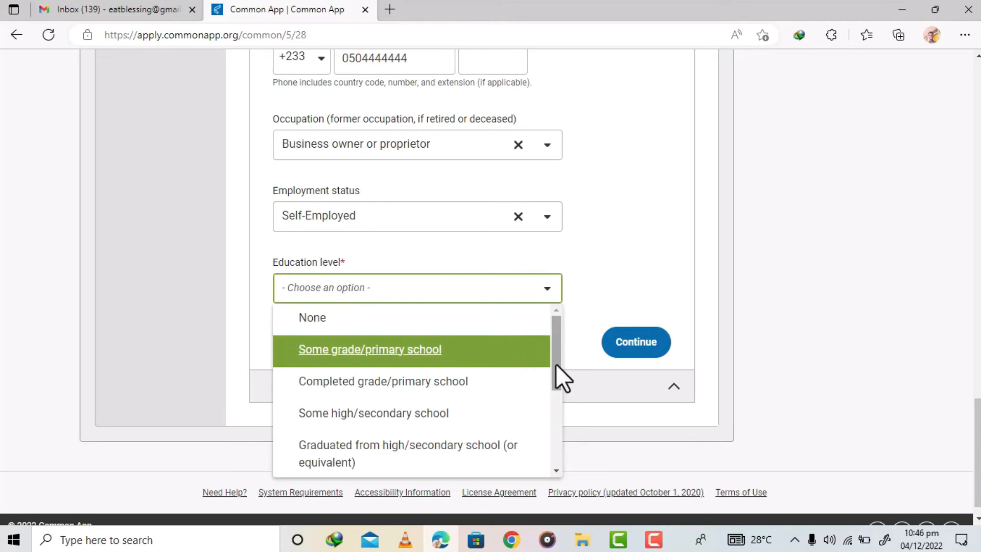
pyautogui.moveTo(559, 357); pyautogui.dragTo(560, 371)
pyautogui.click(443, 388)
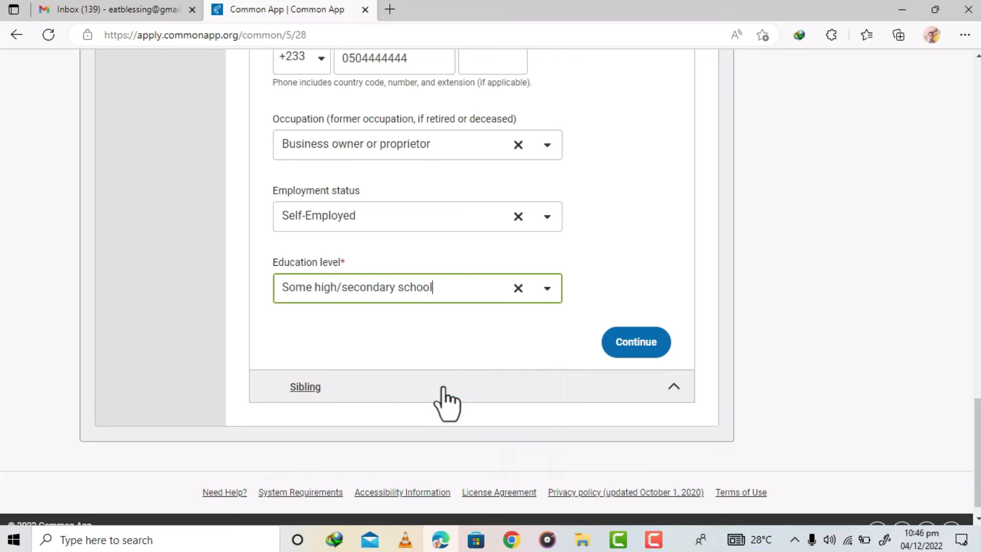
# - Save parent 2's details and set the number of siblings to 3
pyautogui.click(623, 352)
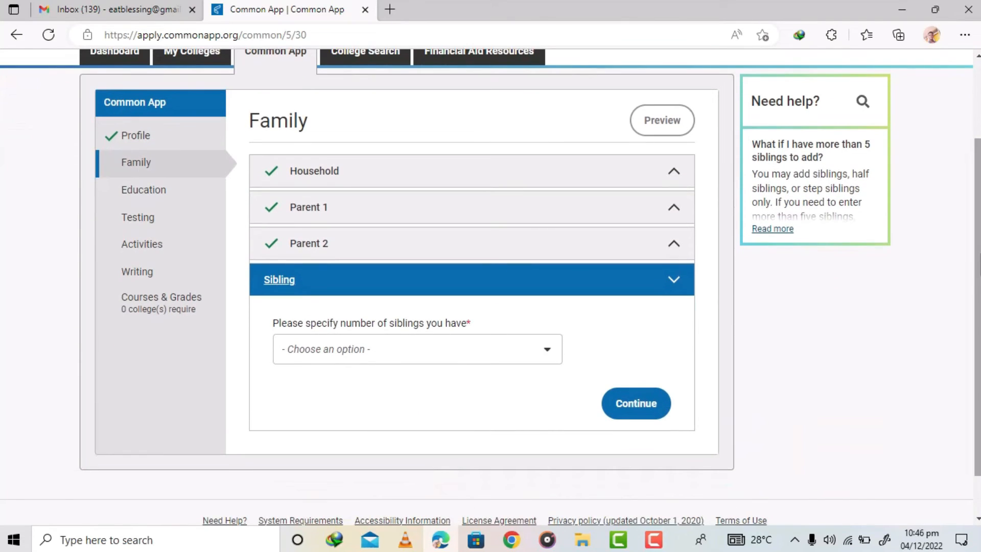
pyautogui.click(363, 348)
pyautogui.press('Down')
pyautogui.press('Down')
pyautogui.press('Down')
pyautogui.press('Down')
pyautogui.click(446, 429)
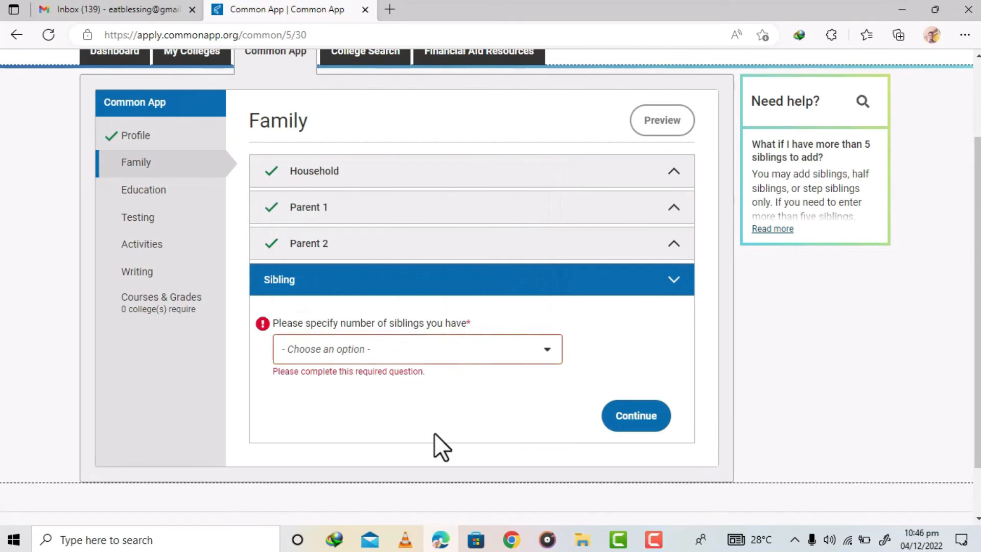
pyautogui.click(377, 360)
pyautogui.click(298, 273)
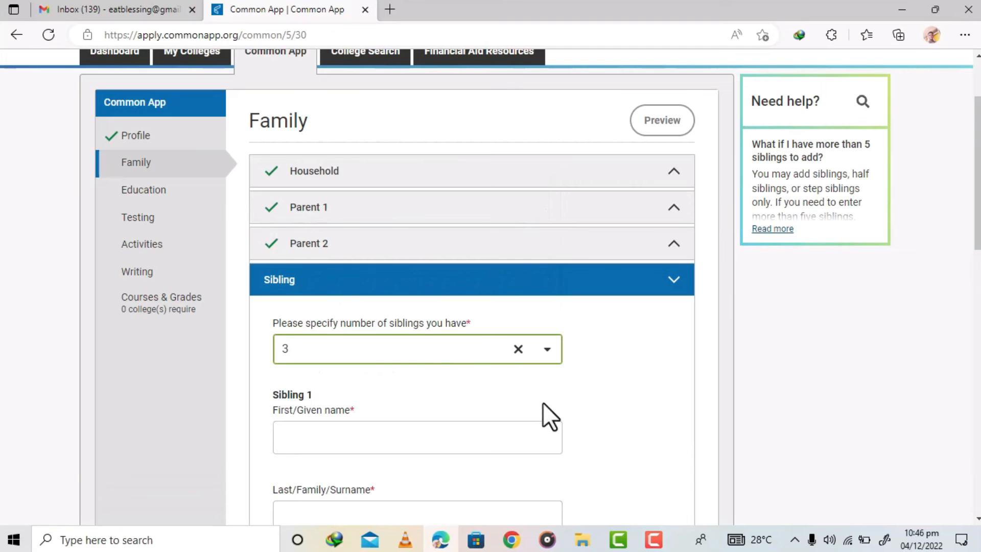
# - Enter sibling 1's first name and surname and set the age to 19
pyautogui.scroll(-3, 977, 230)
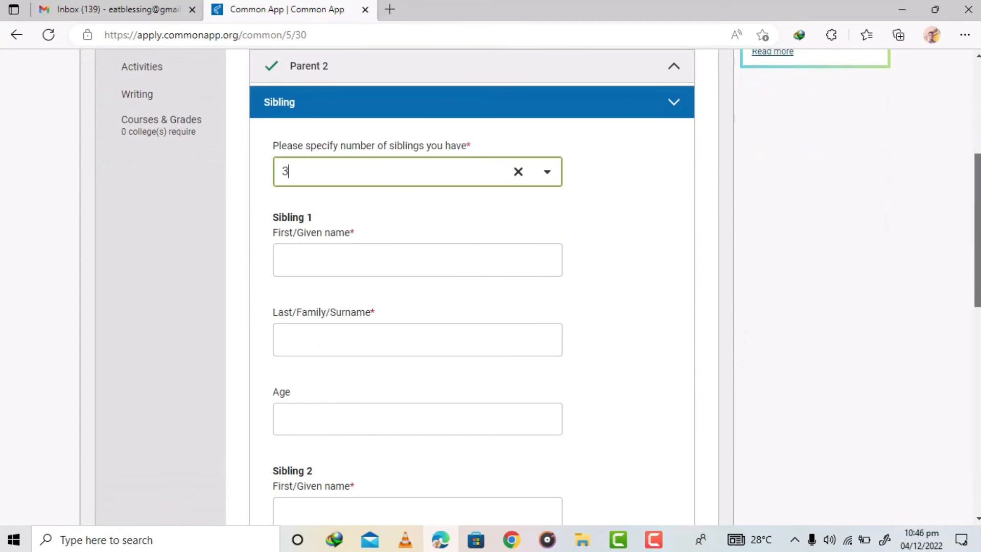
pyautogui.click(363, 259)
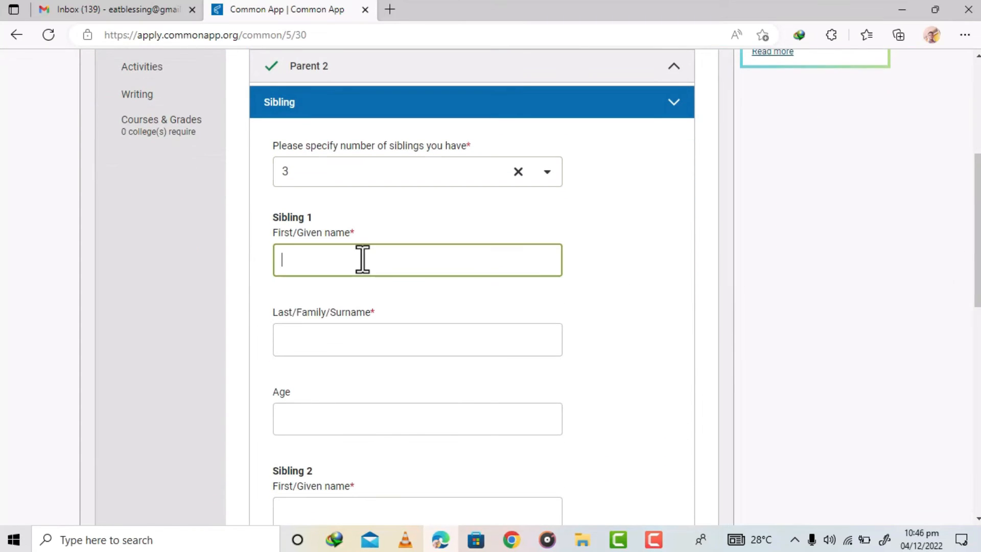
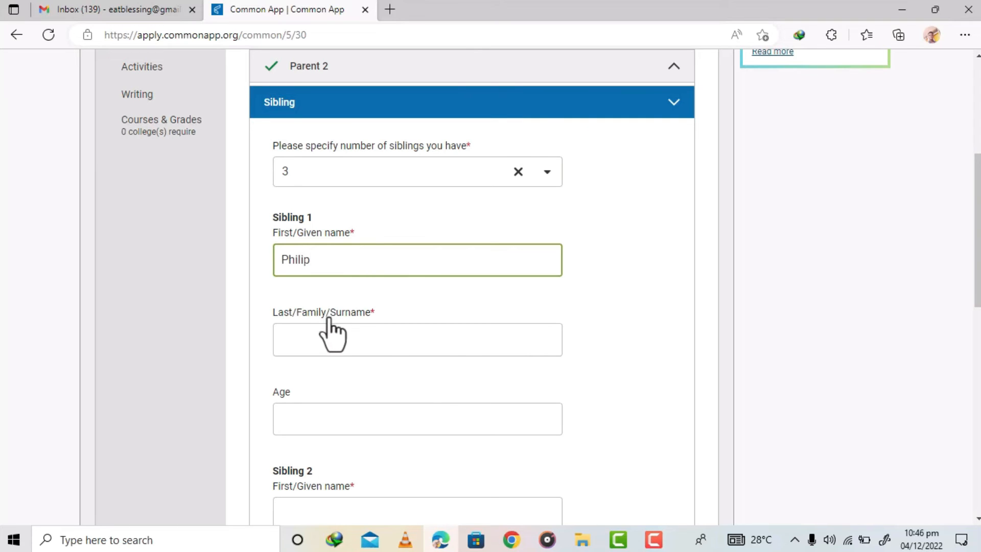
pyautogui.click(320, 337)
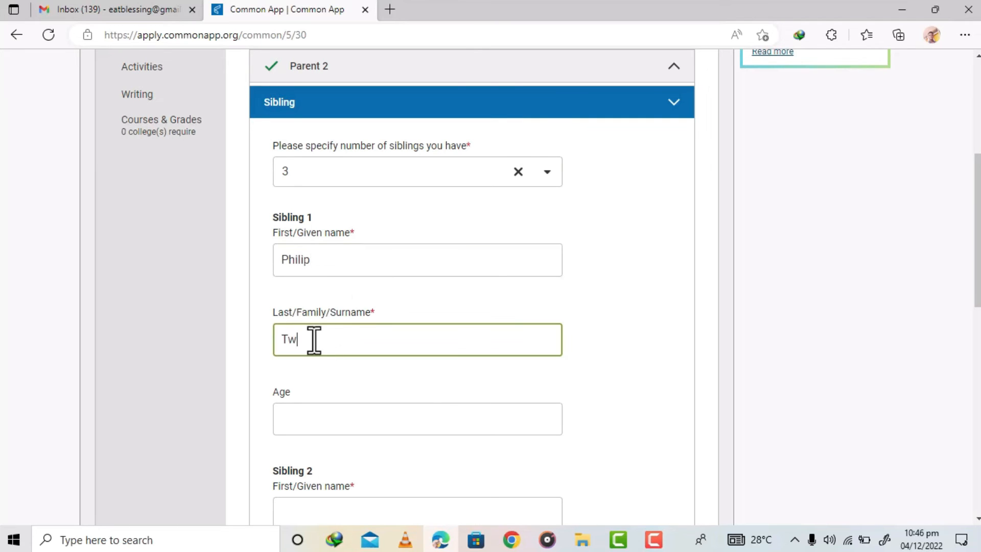
pyautogui.moveTo(344, 342); pyautogui.dragTo(237, 344)
pyautogui.click(340, 418)
pyautogui.write('19')
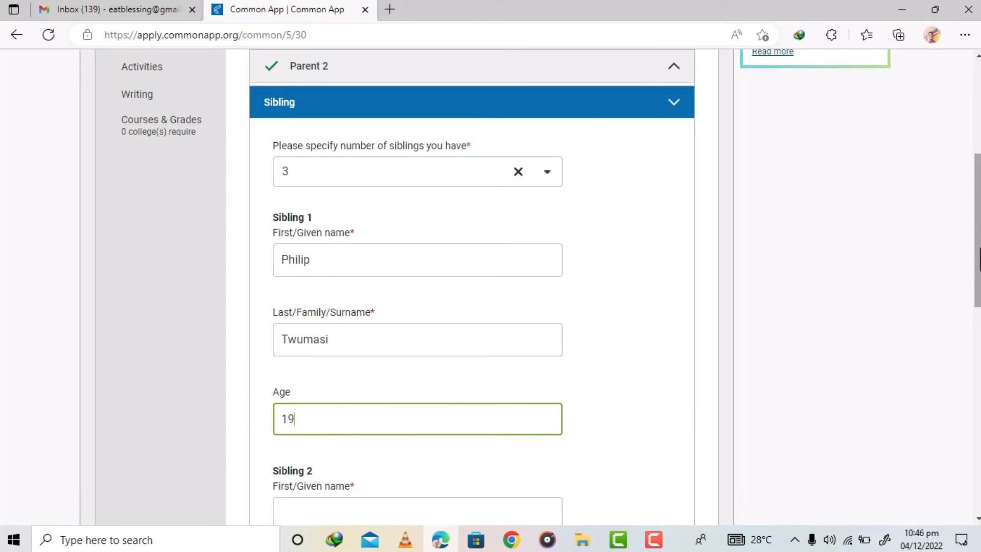
# - Enter sibling 2's first name and surname and set the age to 24
pyautogui.scroll(-1, 978, 266)
pyautogui.scroll(-4, 978, 271)
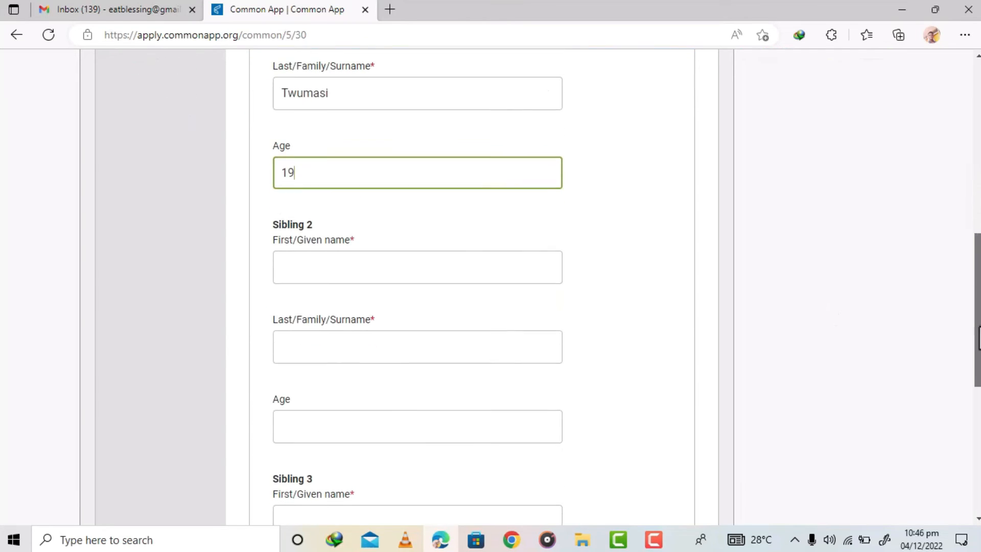
pyautogui.click(400, 262)
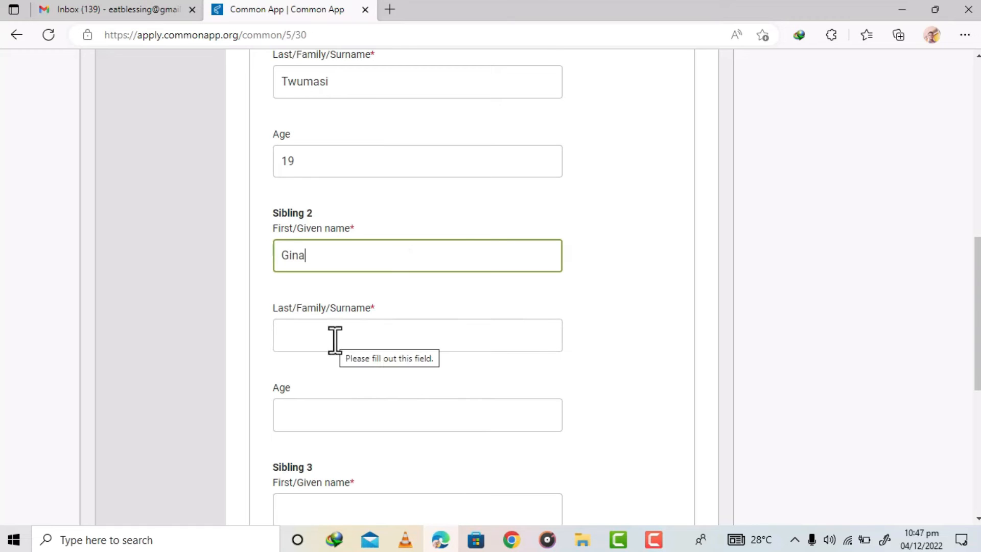
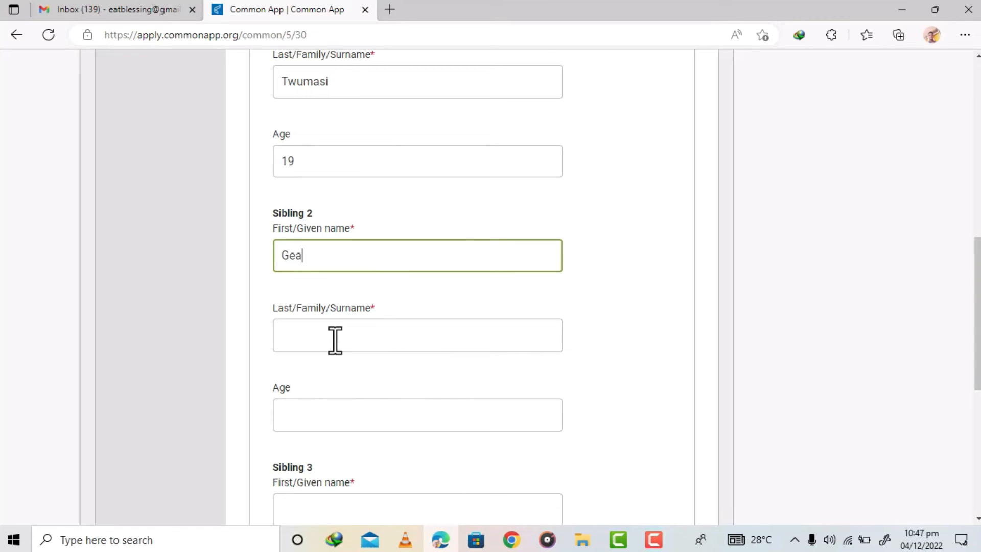
pyautogui.click(335, 340)
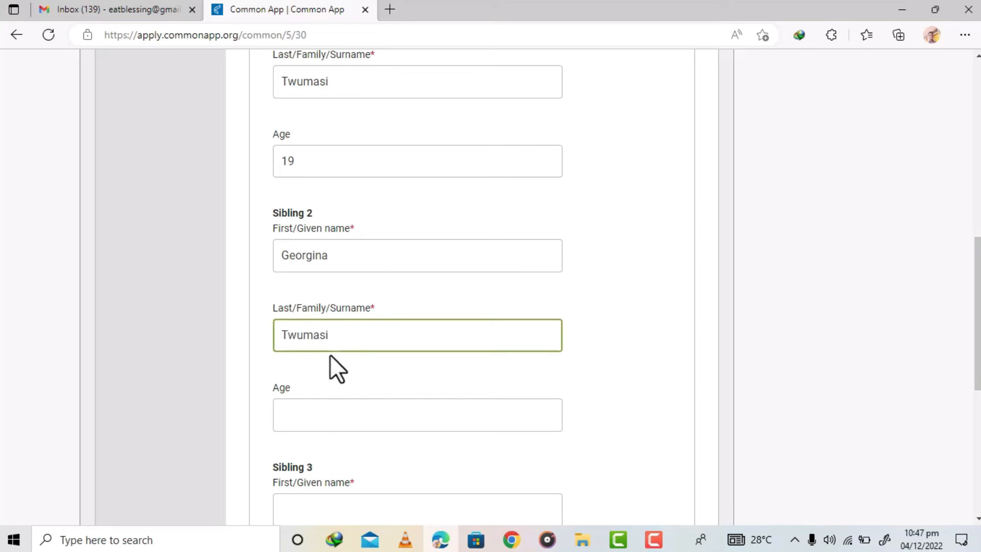
pyautogui.click(317, 415)
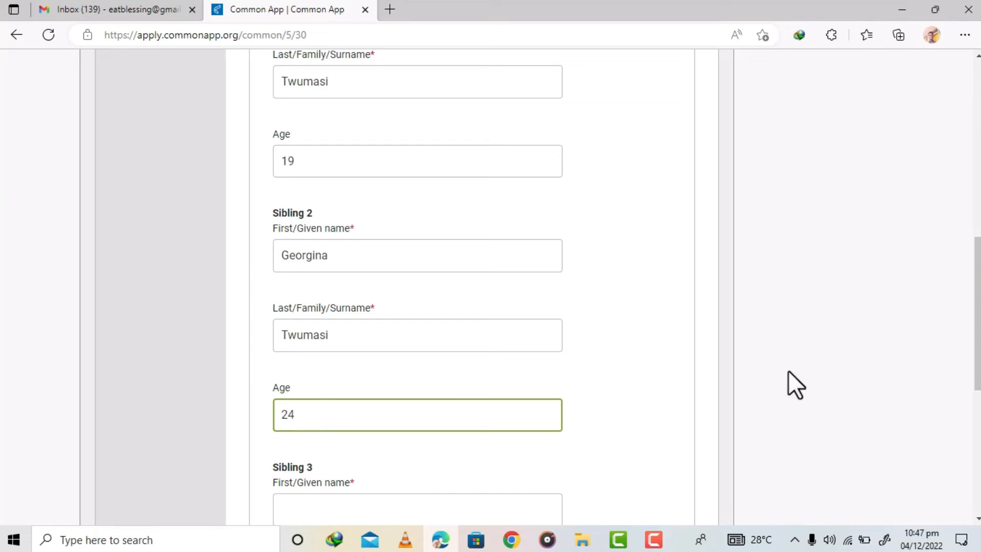
# - Enter sibling 3's first name and surname, set the age to 30, and save the sibling section
pyautogui.moveTo(978, 306); pyautogui.dragTo(977, 369)
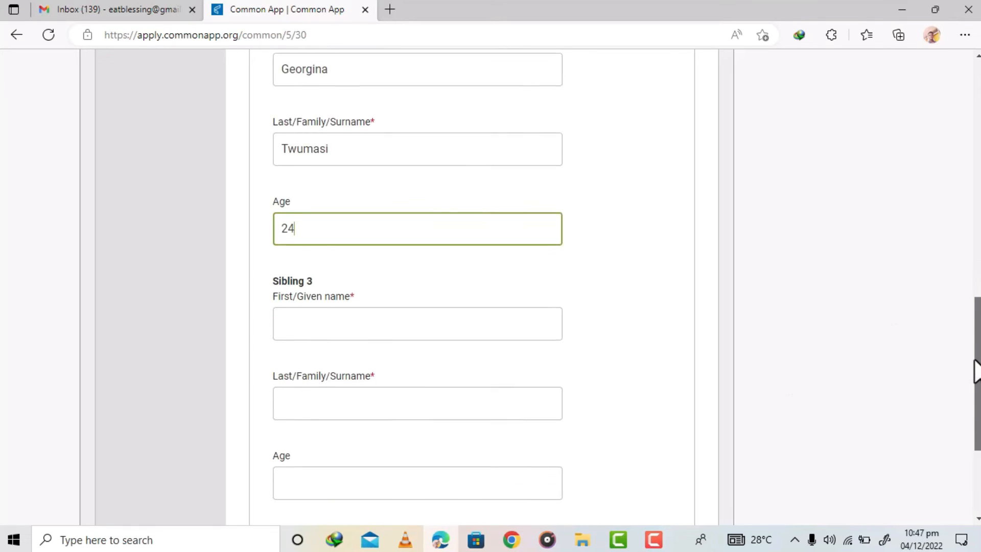
pyautogui.click(327, 315)
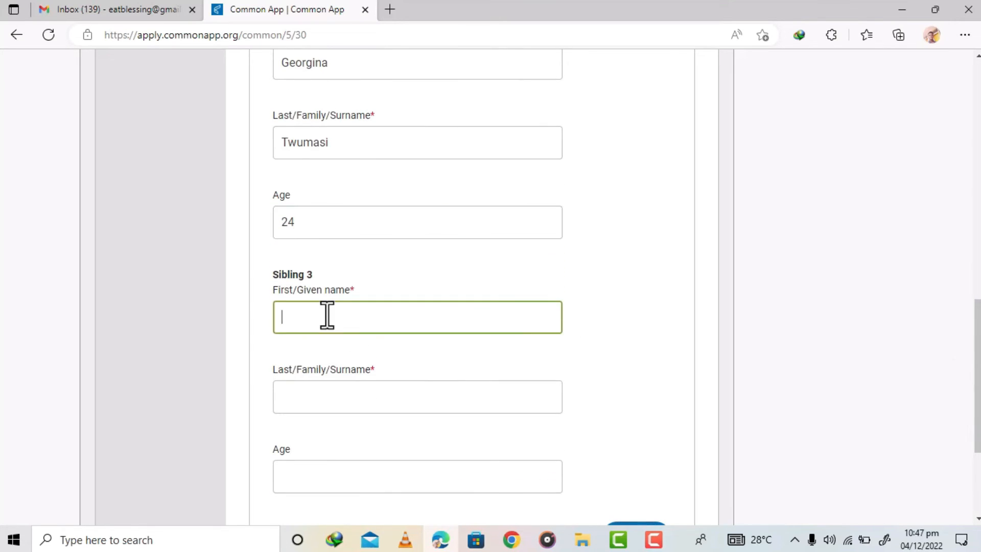
pyautogui.click(312, 398)
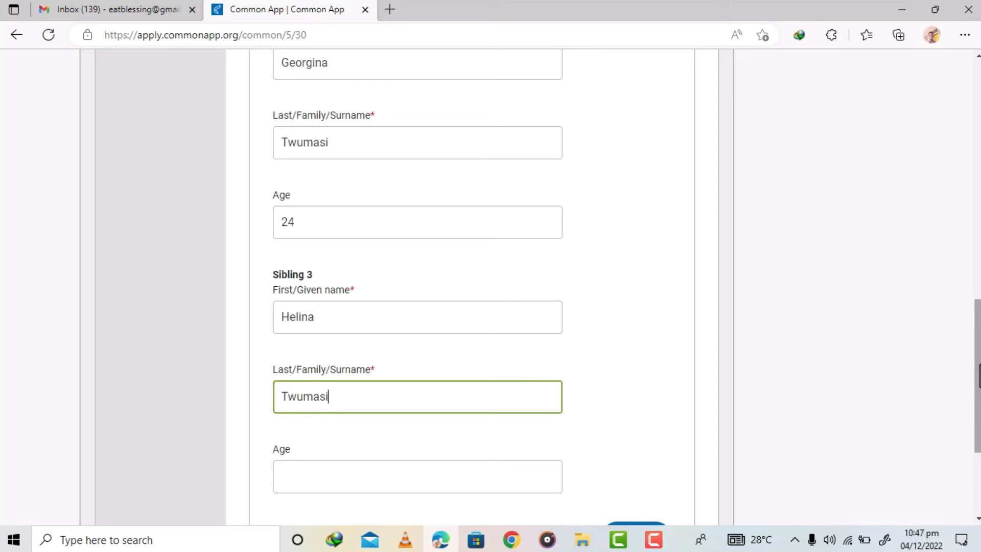
pyautogui.scroll(-3, 394, 302)
pyautogui.click(392, 297)
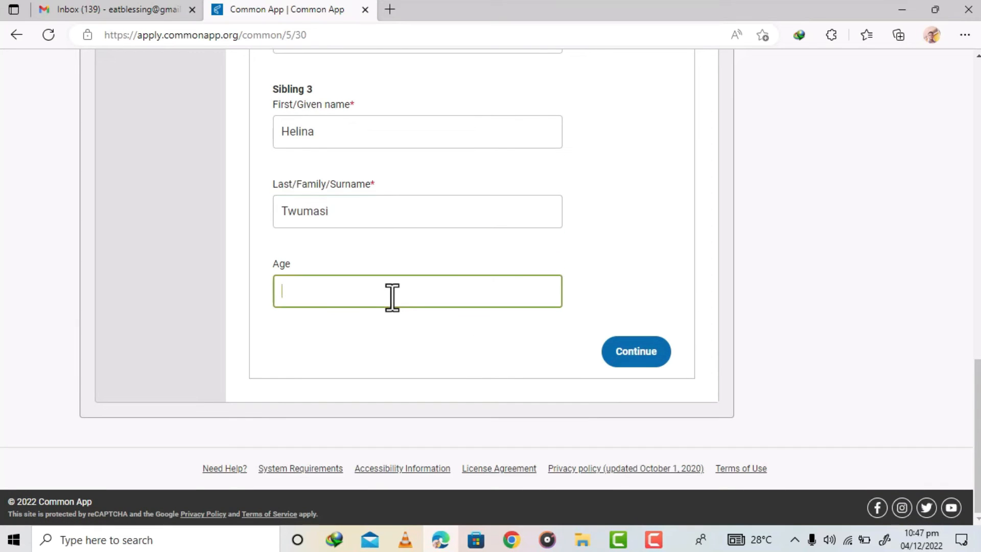
pyautogui.write('30')
pyautogui.click(634, 352)
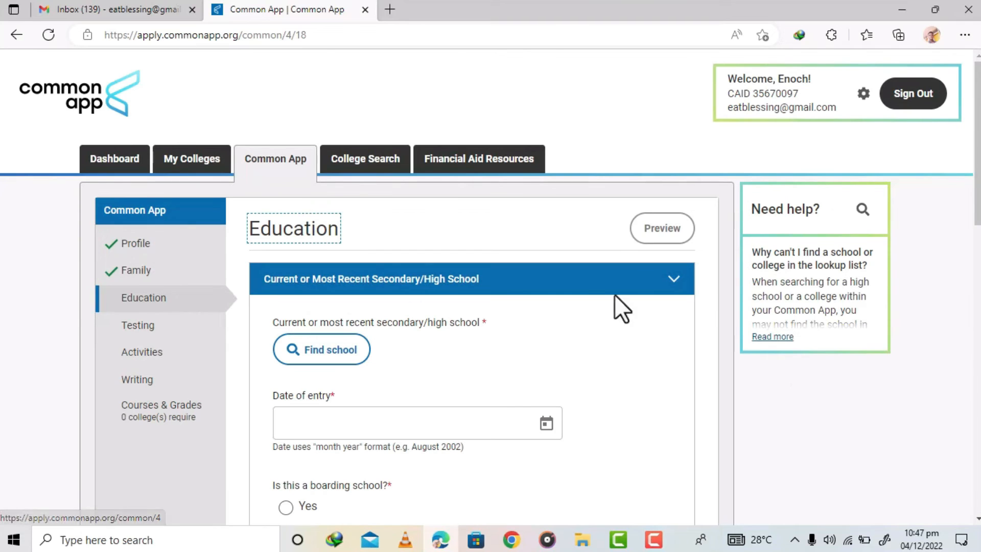
# - Look up the current high school by name as penuel intern and choose the option for a school not in the list
pyautogui.scroll(-3, 787, 225)
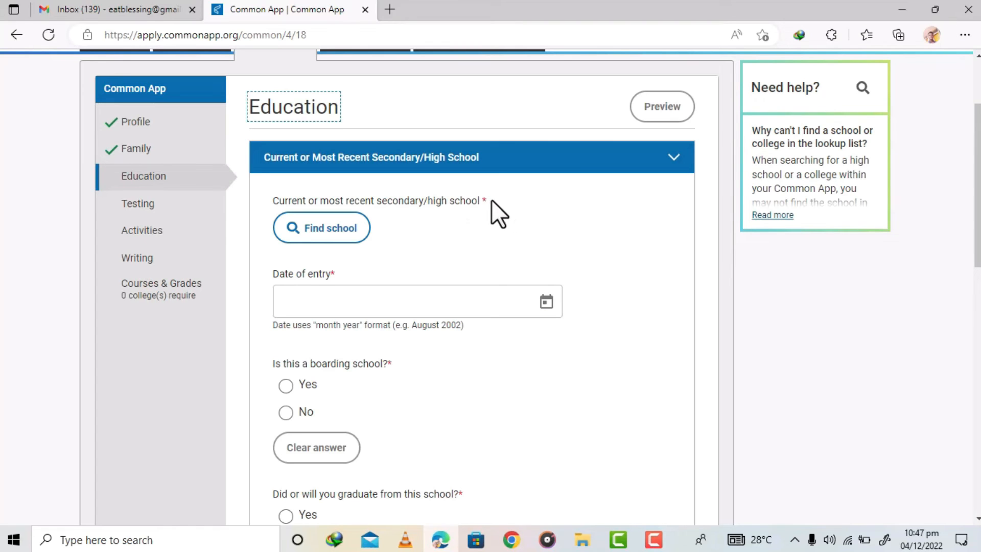
pyautogui.moveTo(488, 197); pyautogui.dragTo(482, 201)
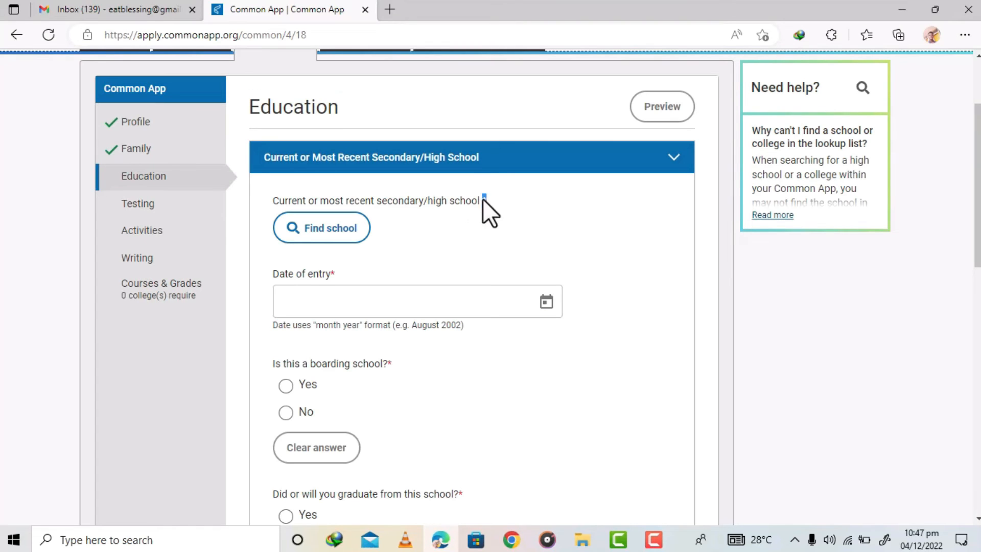
pyautogui.click(527, 228)
pyautogui.click(325, 238)
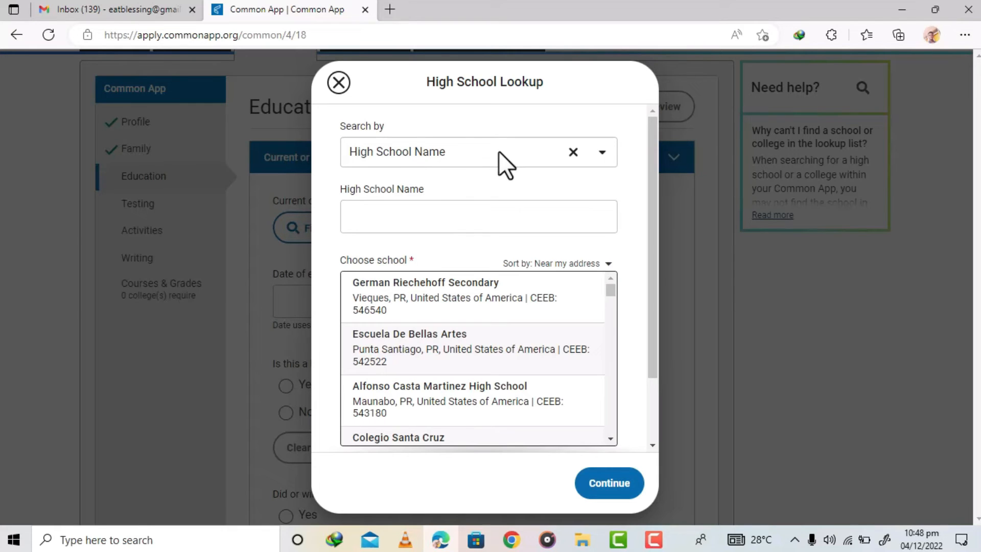
pyautogui.click(452, 214)
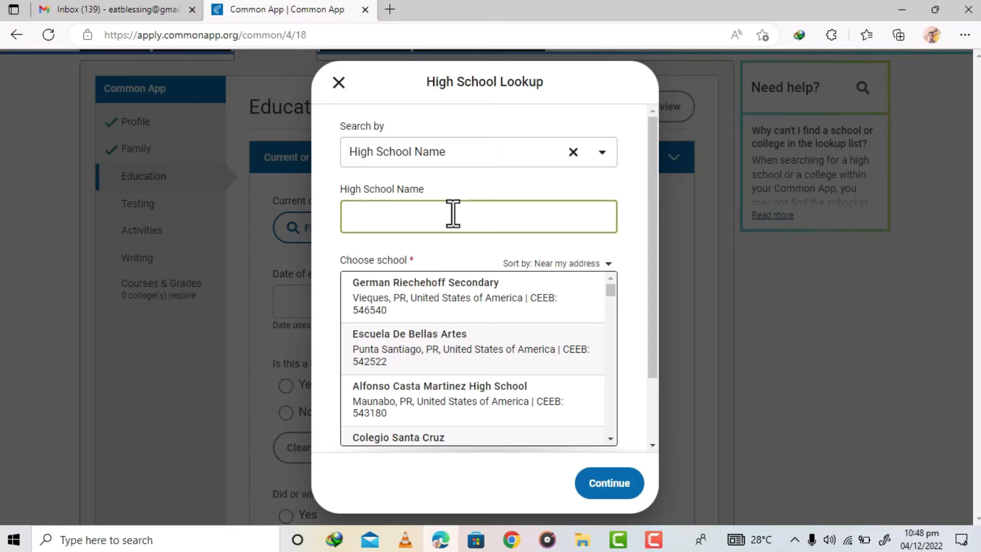
pyautogui.write('penuel intern')
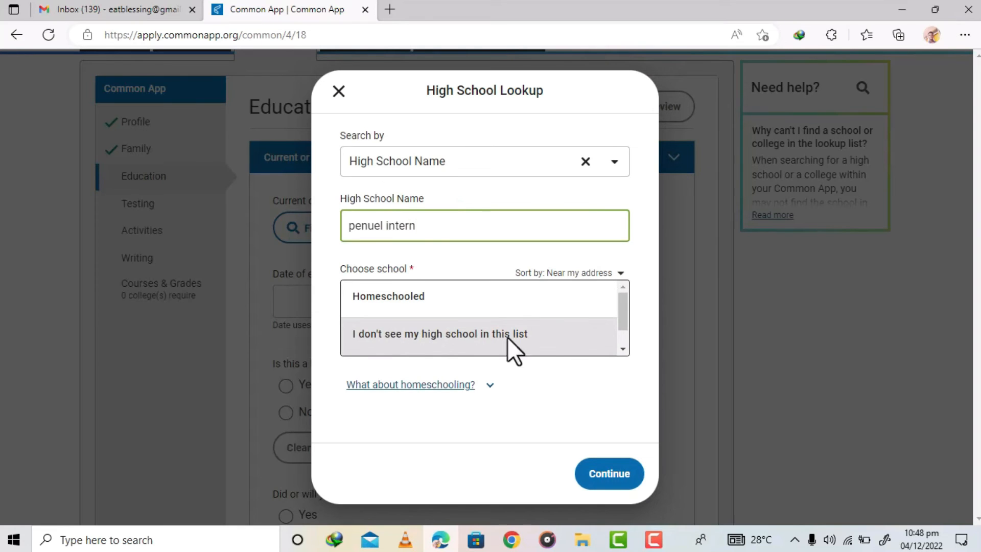
pyautogui.click(395, 333)
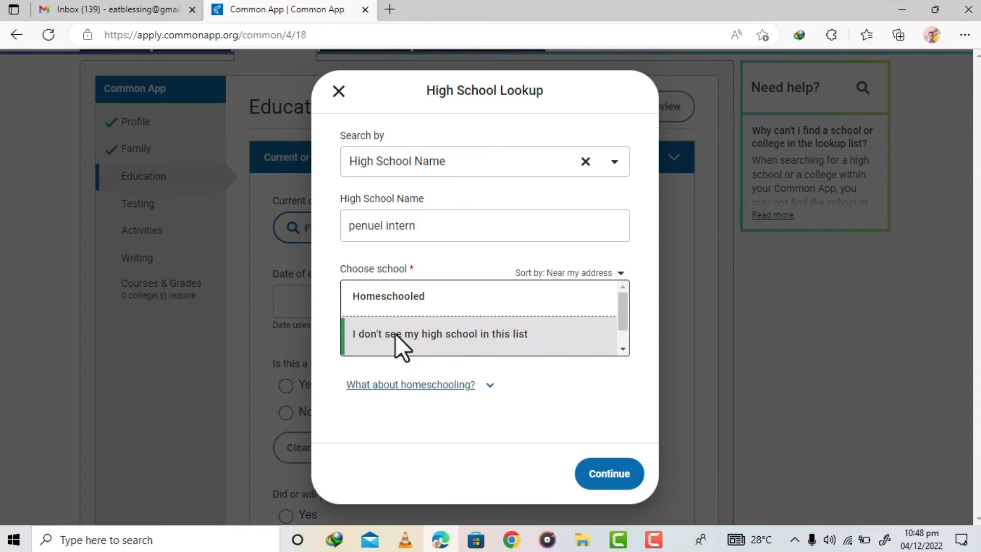
pyautogui.click(526, 340)
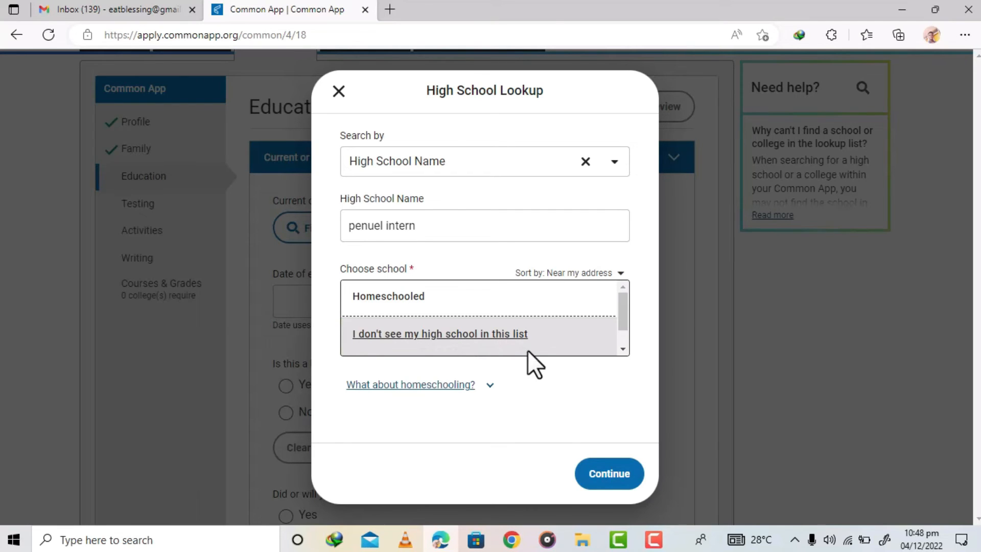
pyautogui.click(476, 333)
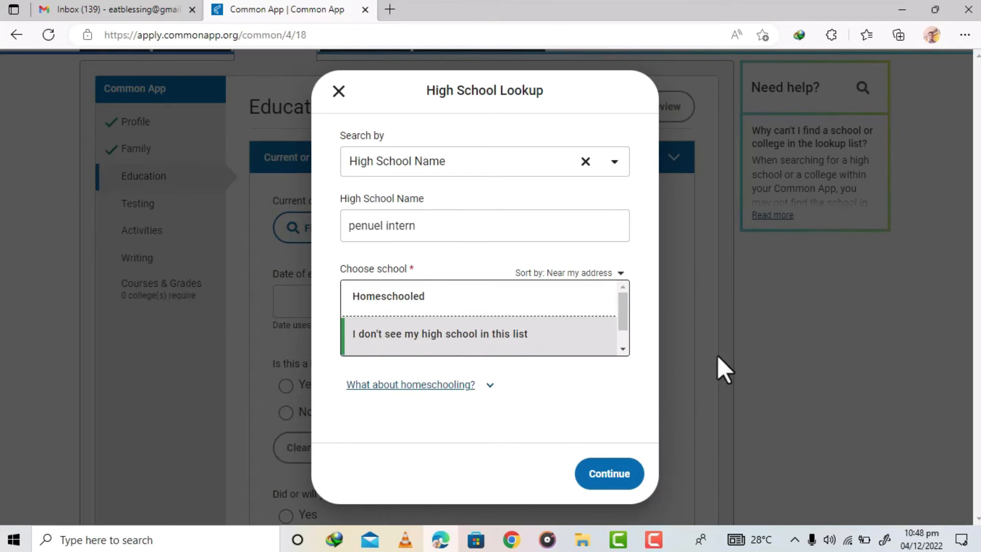
pyautogui.click(607, 477)
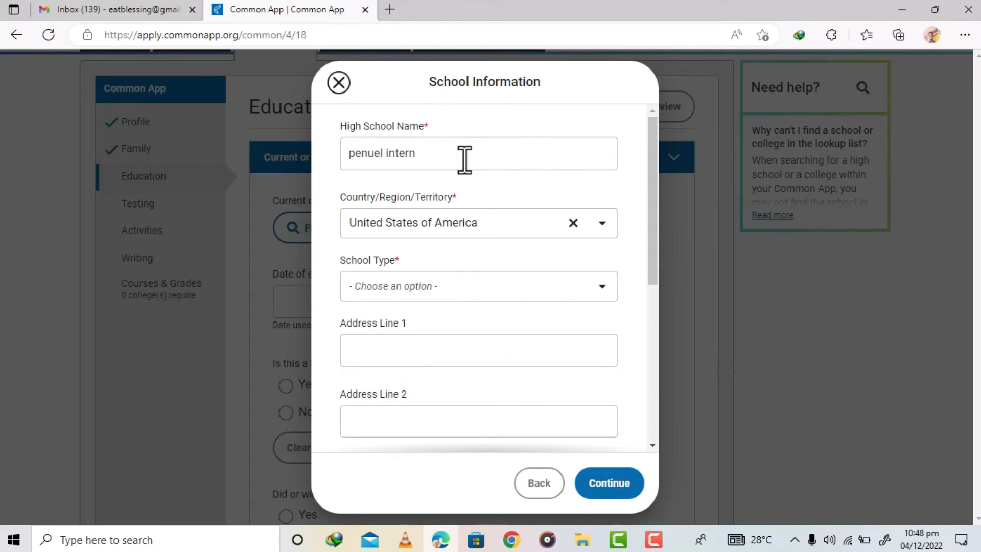
# - Set the high school name to Aggrey Memorial A.M.E. Zion Senior High School using the saved entry, and the country to Ghana
pyautogui.moveTo(464, 159); pyautogui.dragTo(313, 156)
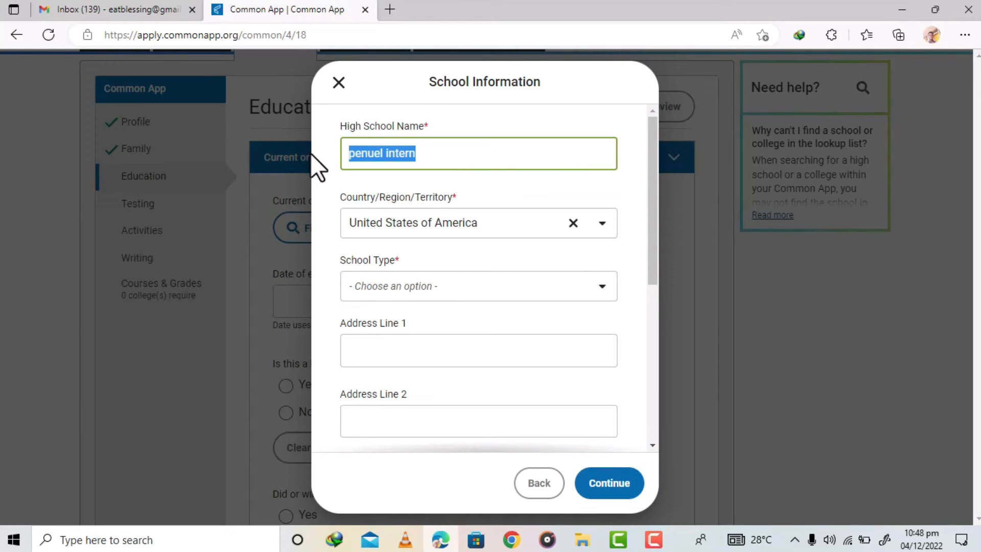
pyautogui.write('Penuel')
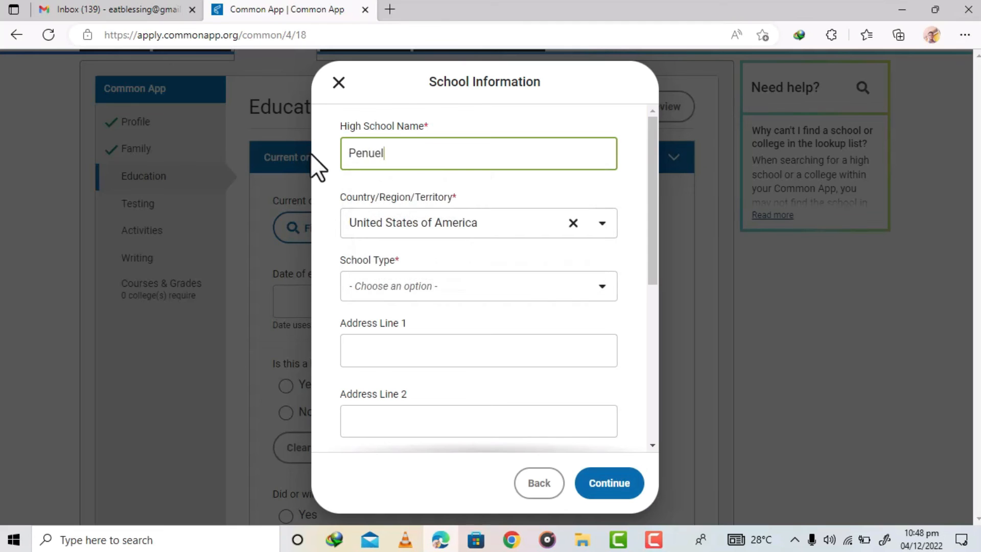
pyautogui.press('BackSpace')
pyautogui.press('BackSpace')
pyautogui.press('BackSpace')
pyautogui.press('BackSpace')
pyautogui.press('BackSpace')
pyautogui.press('BackSpace')
pyautogui.press('BackSpace')
pyautogui.write('Aggrey Memorial A.M.E. Zion Senior High Schoo')
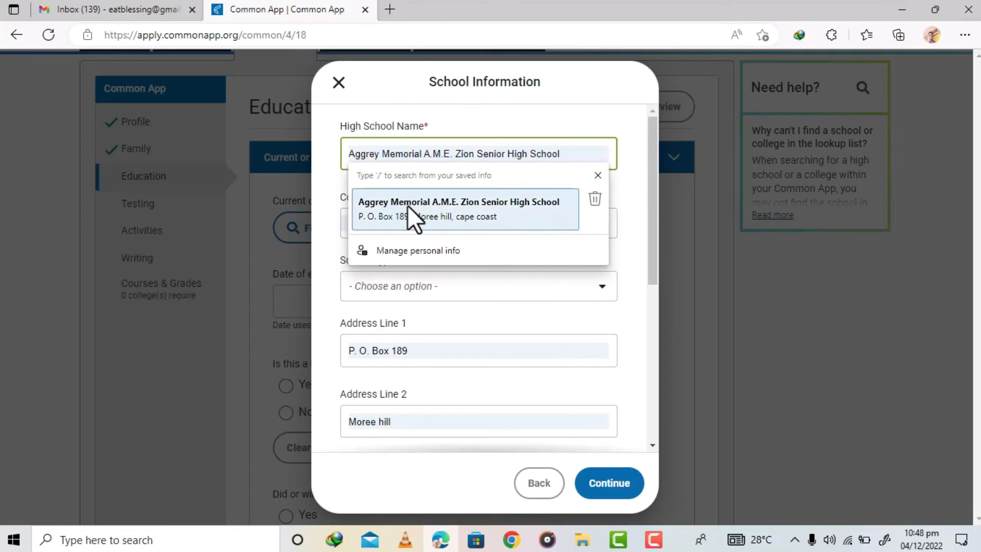
pyautogui.click(407, 205)
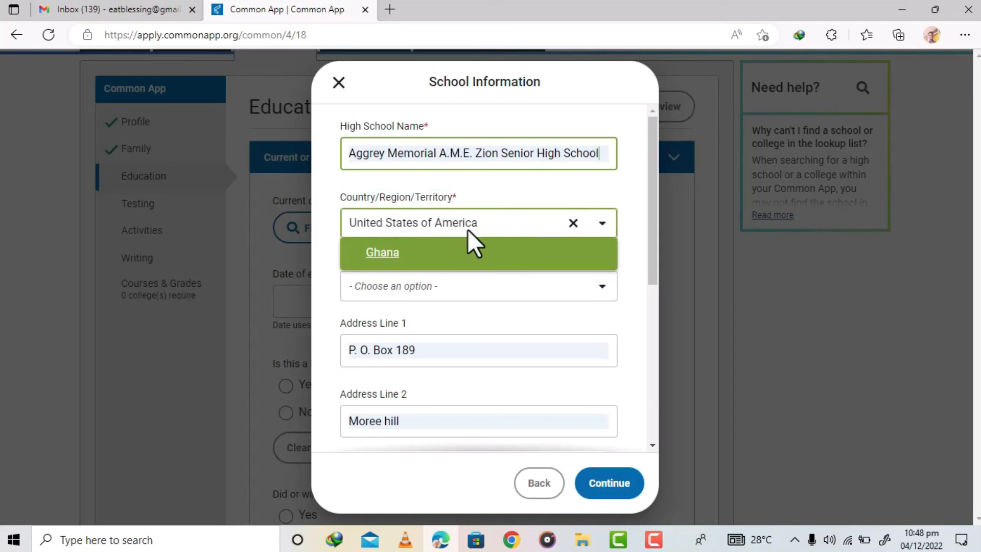
pyautogui.click(407, 255)
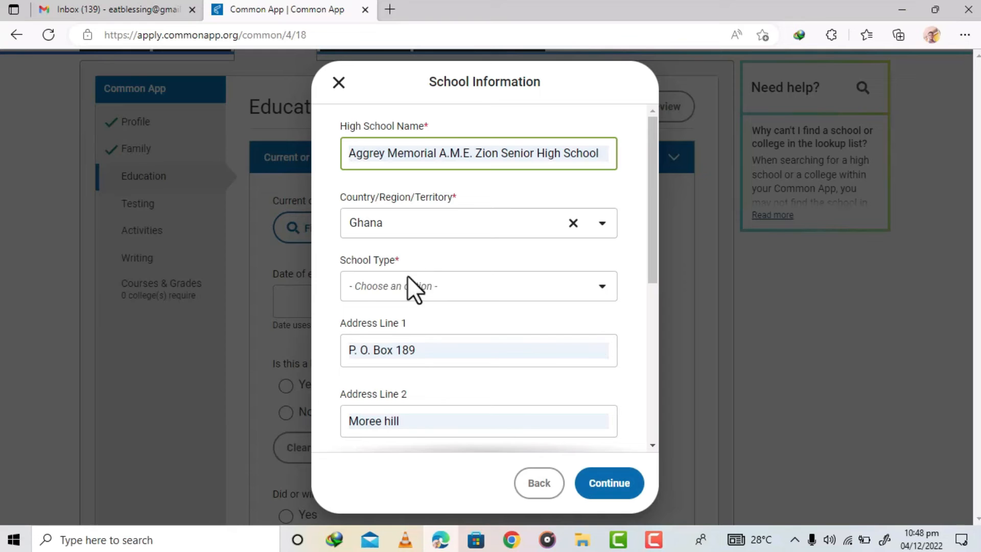
# - Set the school type to Public
pyautogui.click(380, 286)
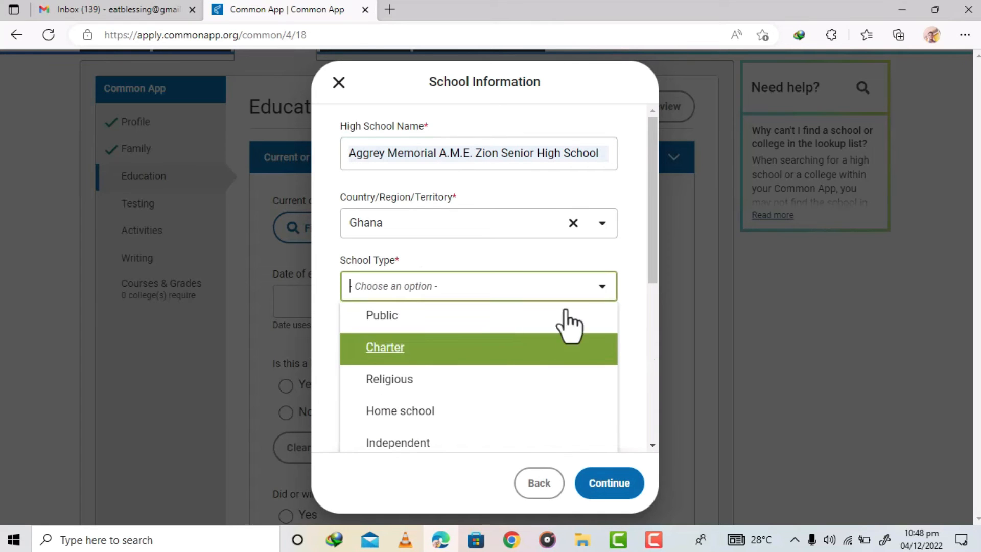
pyautogui.click(461, 322)
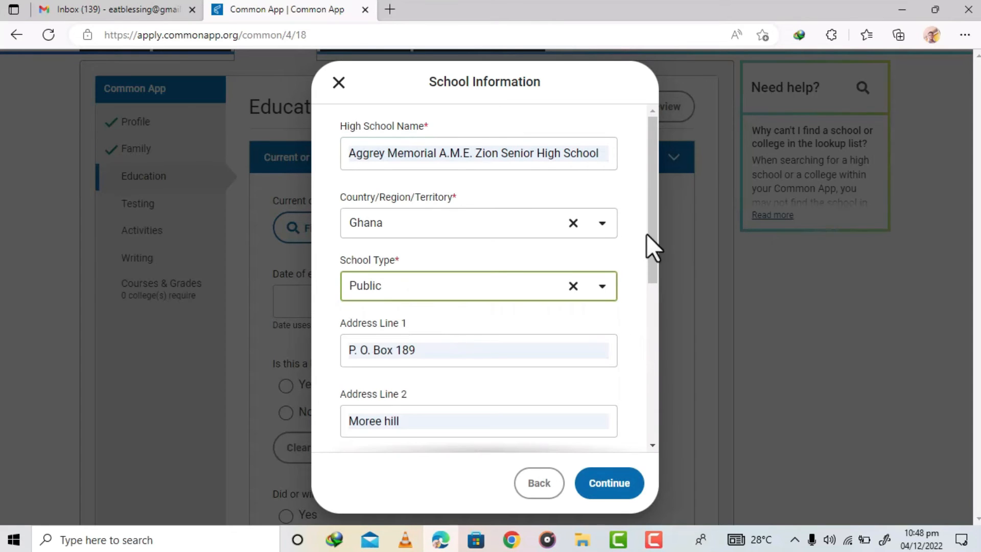
pyautogui.moveTo(652, 235); pyautogui.dragTo(649, 409)
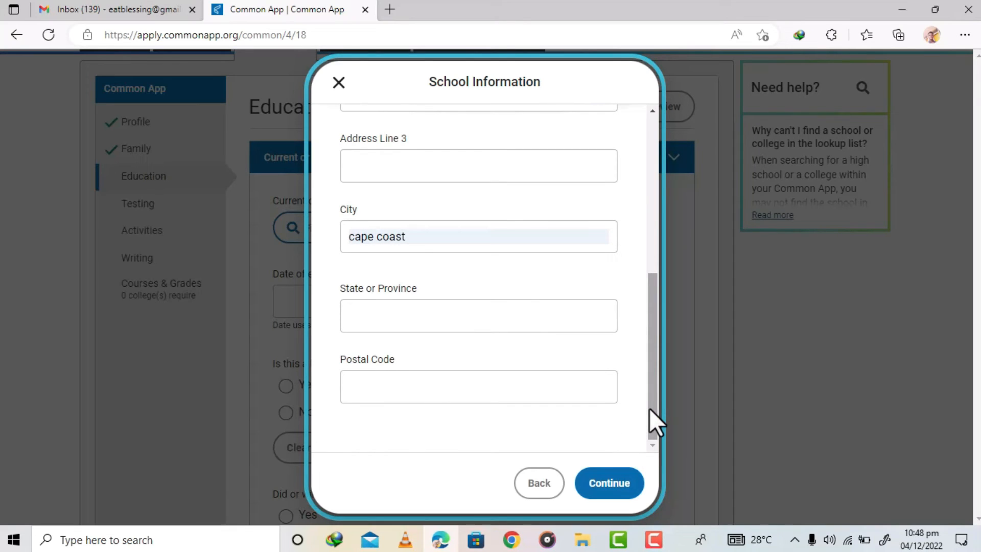
# - Set the school's postal code to 00233 and confirm the school information
pyautogui.click(450, 387)
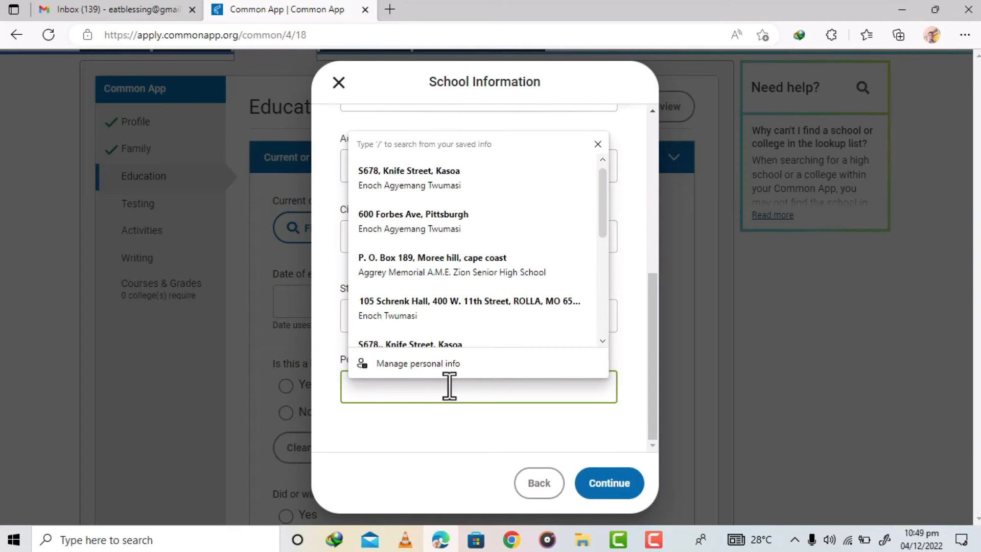
pyautogui.write('00233')
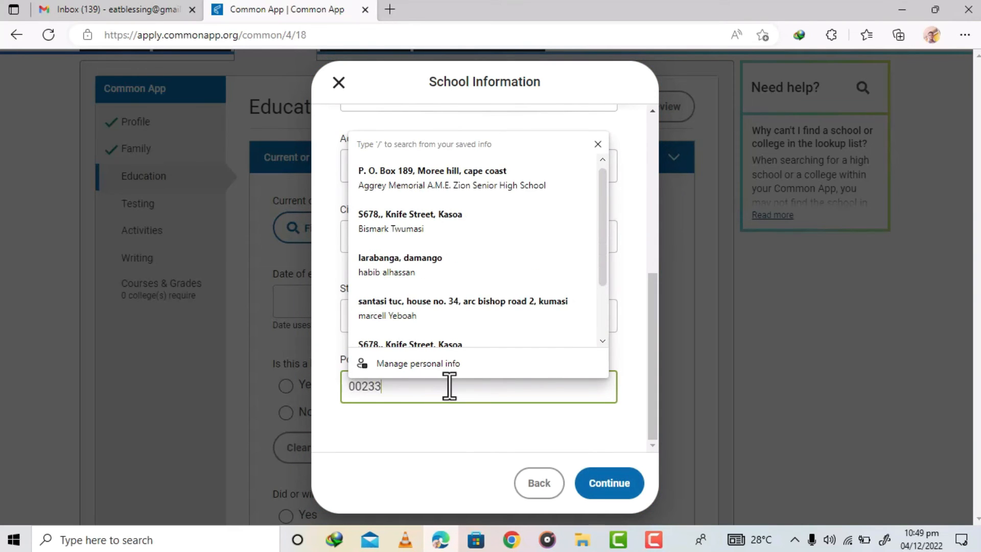
pyautogui.click(423, 464)
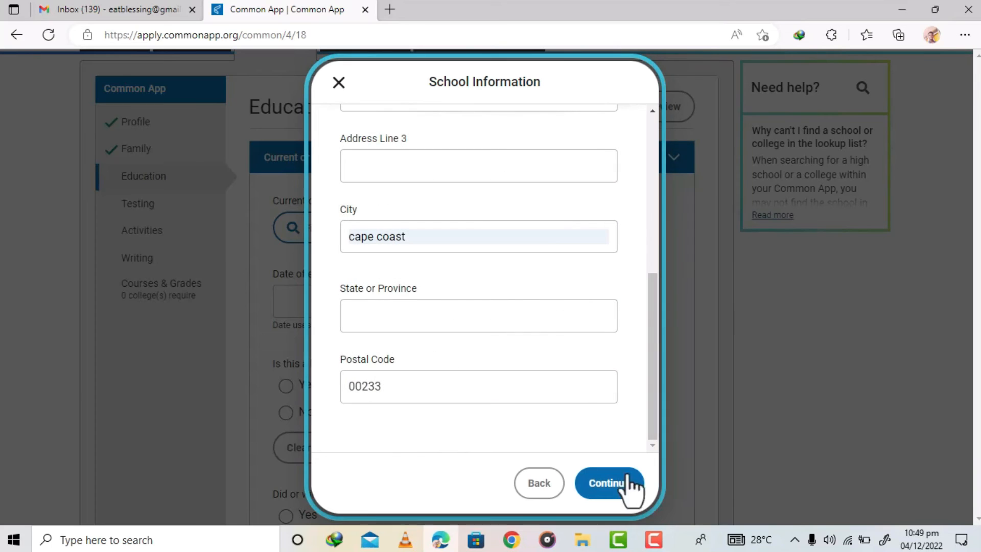
pyautogui.click(609, 485)
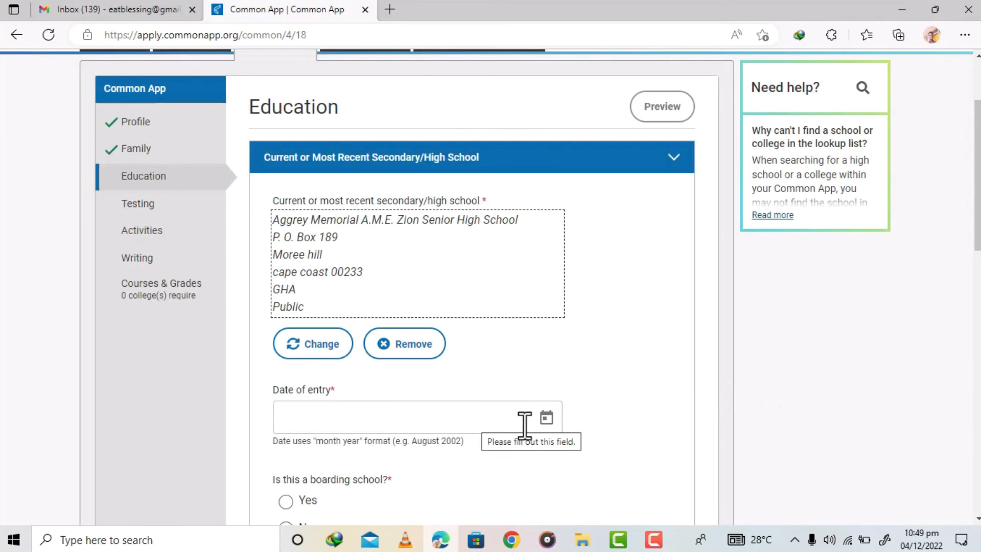
# - Set the date of entry to October 2019 using the date picker
pyautogui.click(546, 417)
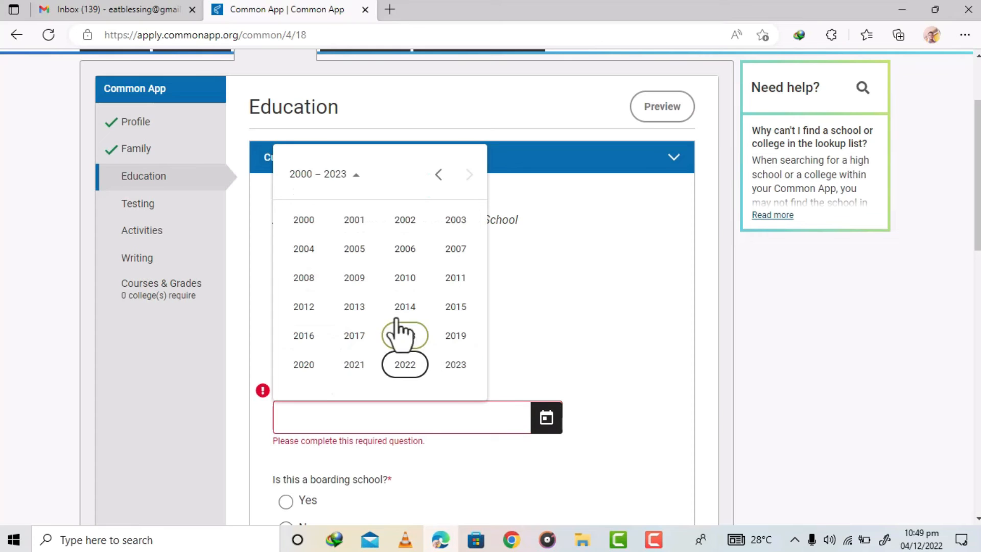
pyautogui.click(460, 336)
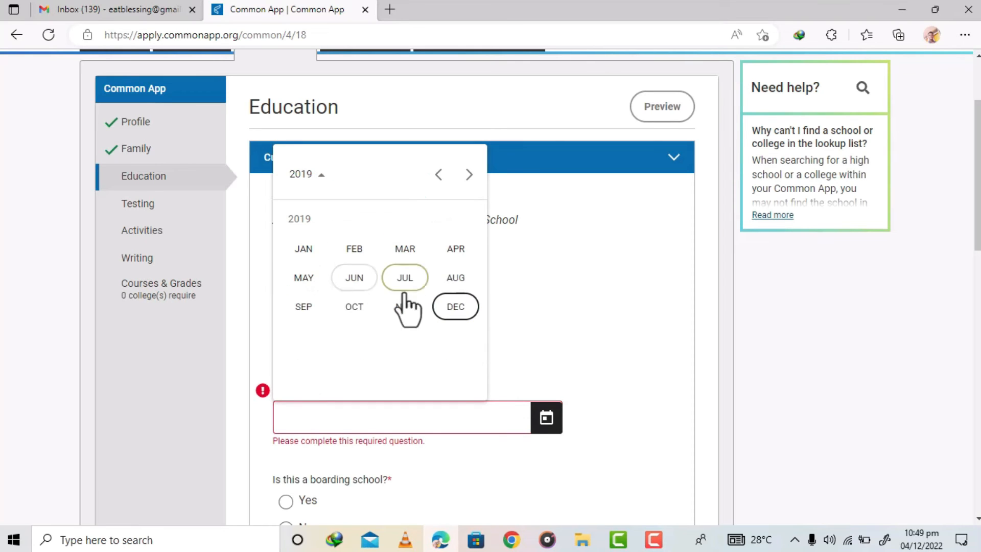
pyautogui.click(313, 306)
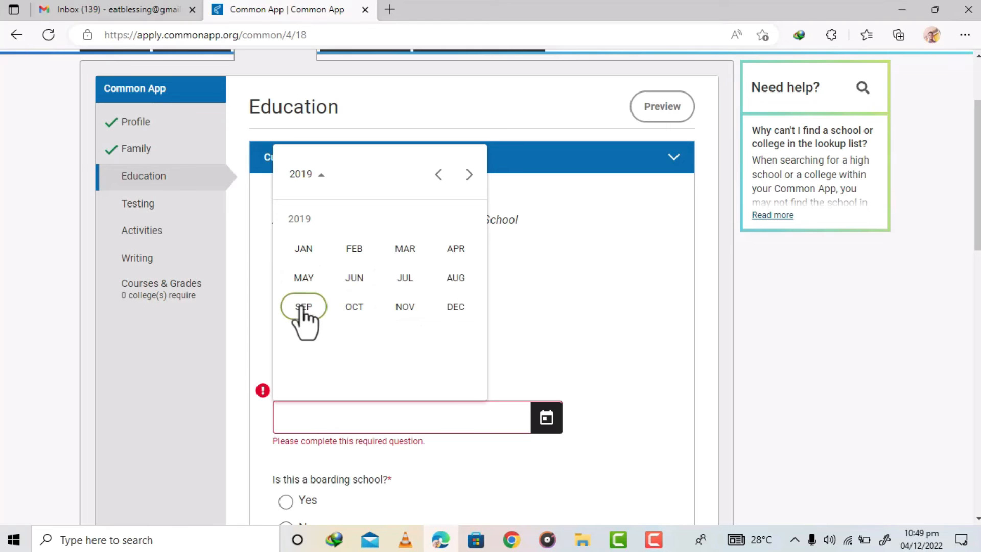
pyautogui.click(354, 308)
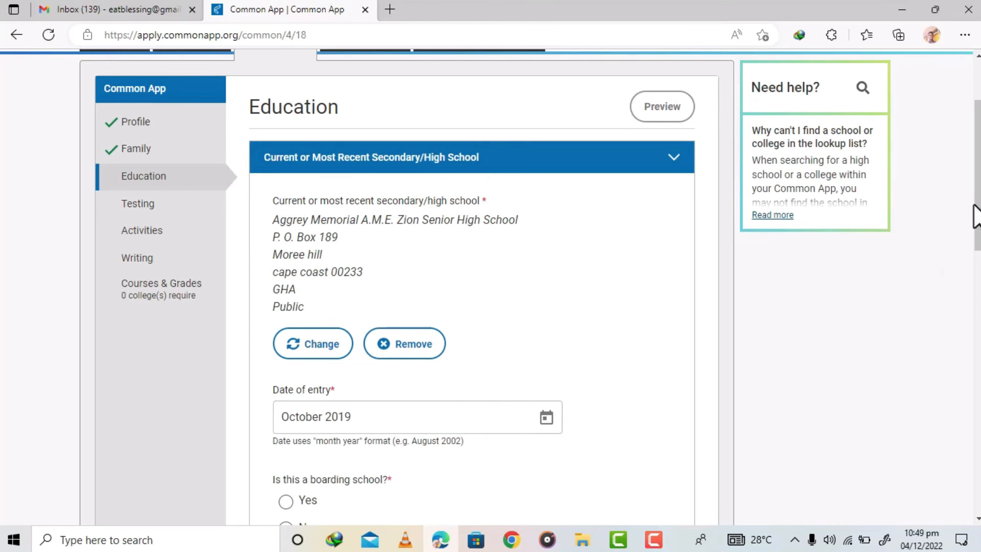
# - Answer Yes to whether it is a boarding school and whether you live on campus
pyautogui.scroll(-5, 977, 179)
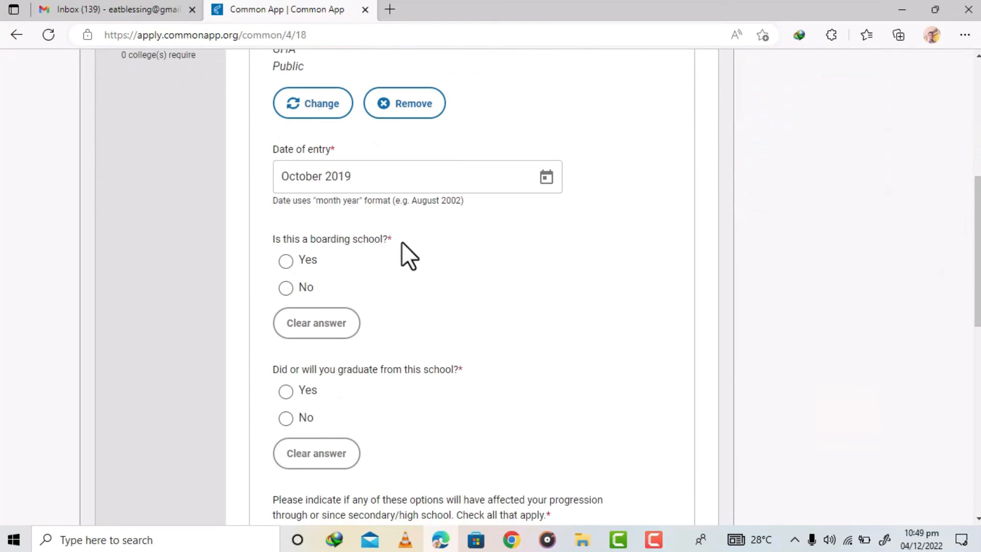
pyautogui.click(285, 261)
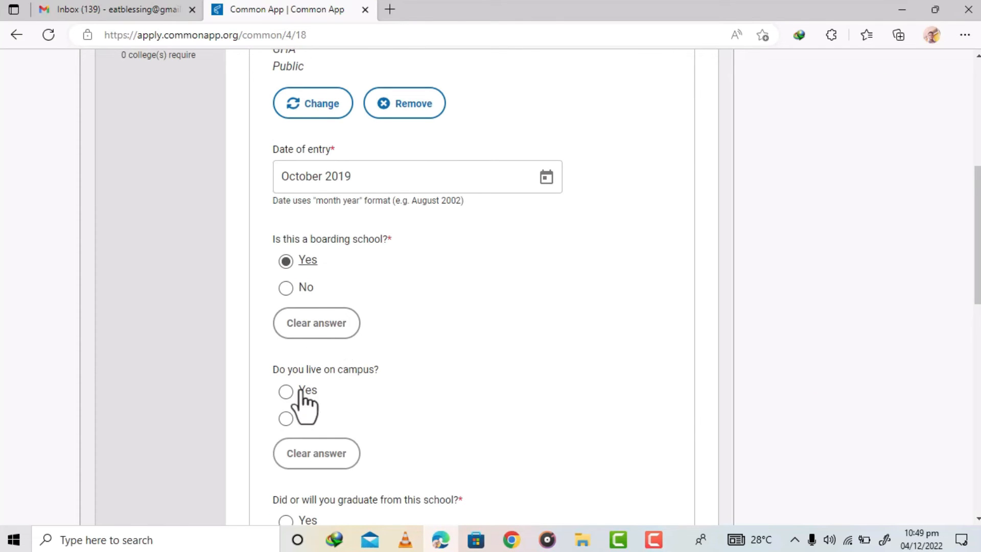
pyautogui.click(286, 392)
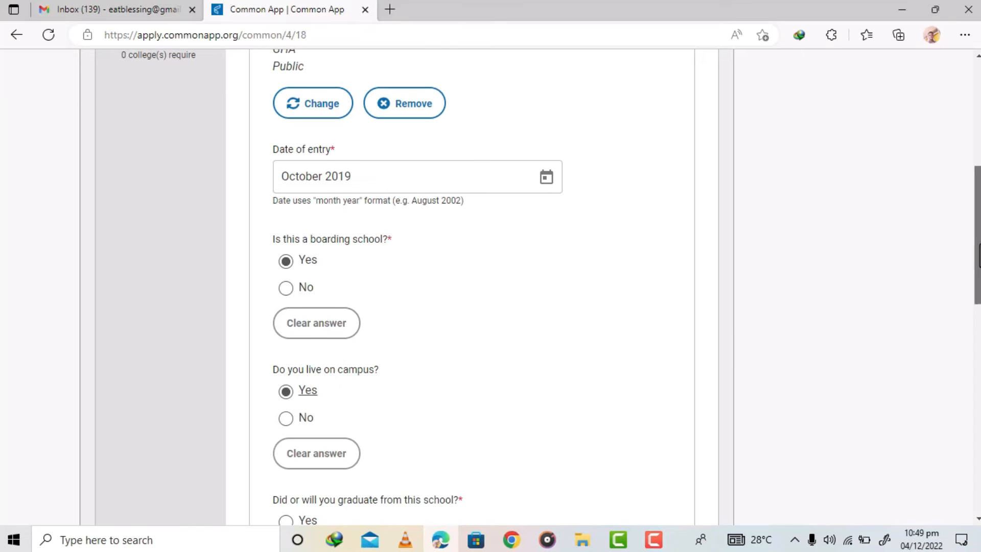
# - Answer Yes to whether you did or will graduate from this school
pyautogui.scroll(-4, 977, 301)
pyautogui.moveTo(976, 312); pyautogui.dragTo(976, 321)
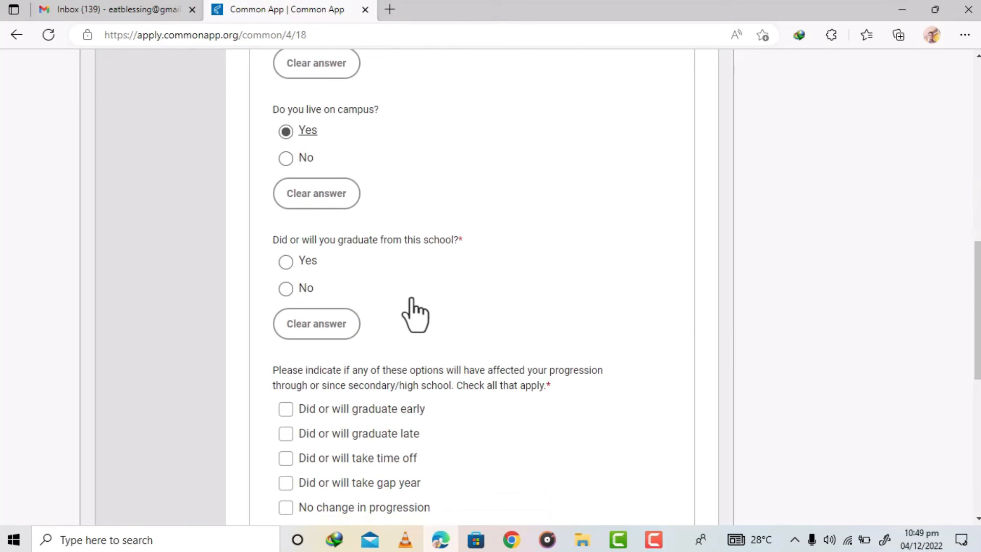
pyautogui.click(287, 263)
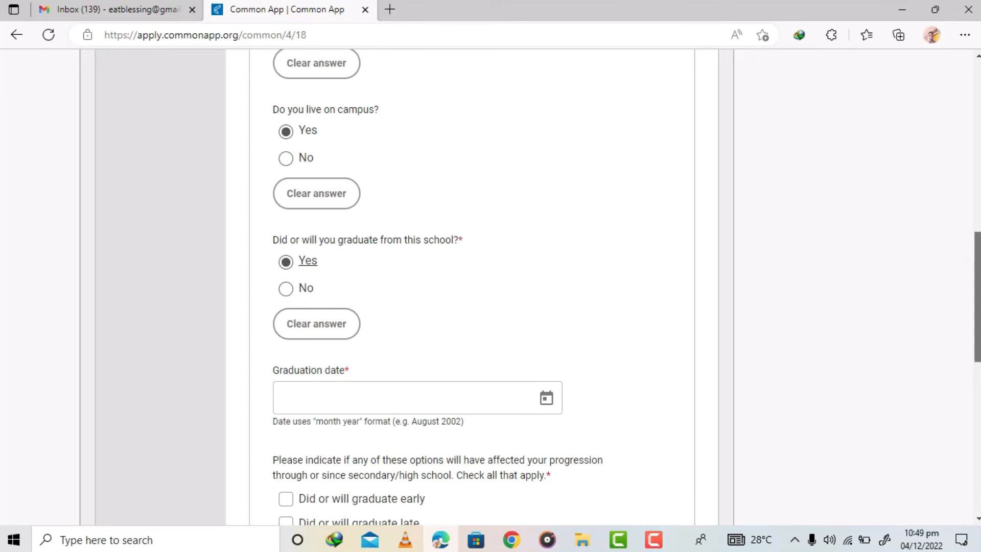
# - Set the graduation date to June 2019 using the date picker
pyautogui.moveTo(976, 260); pyautogui.dragTo(976, 281)
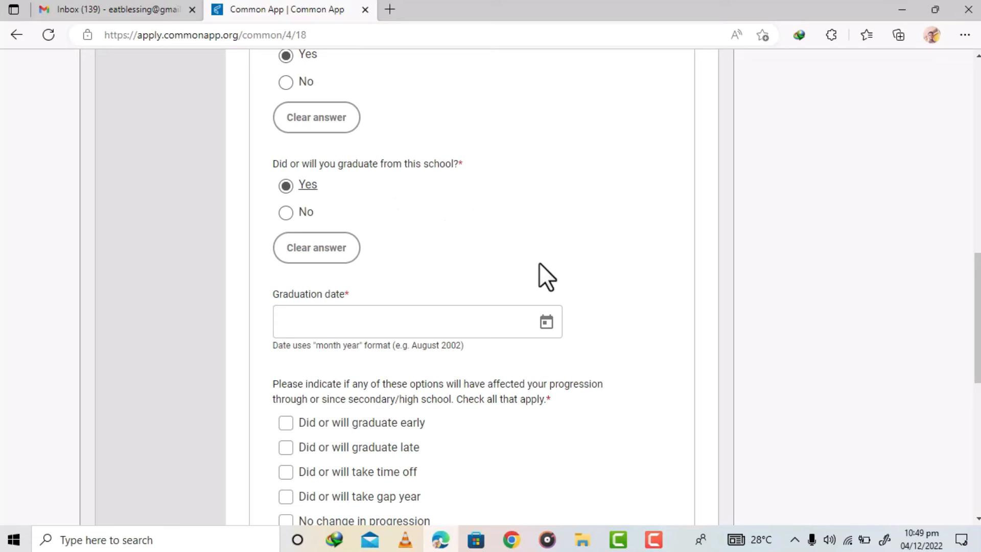
pyautogui.click(547, 324)
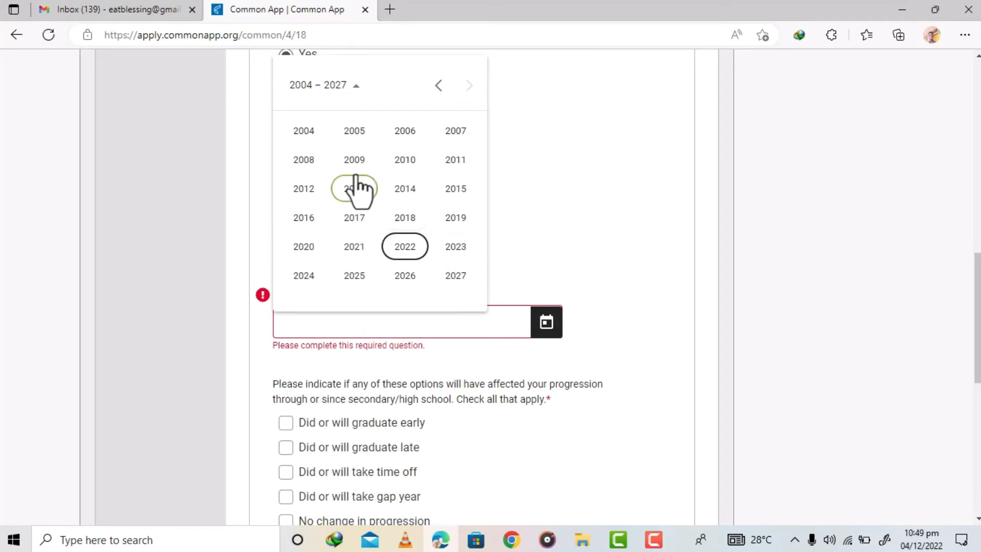
pyautogui.click(457, 225)
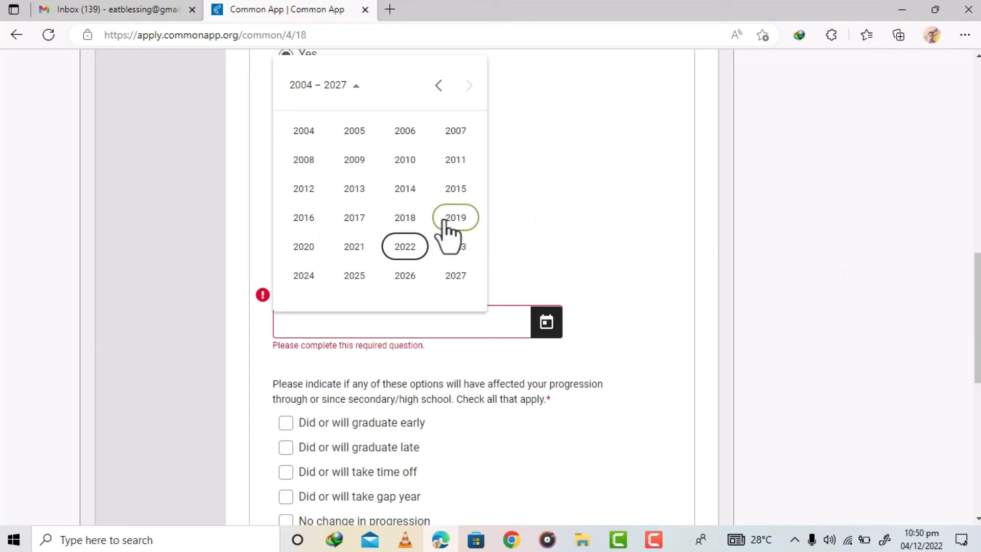
pyautogui.click(444, 222)
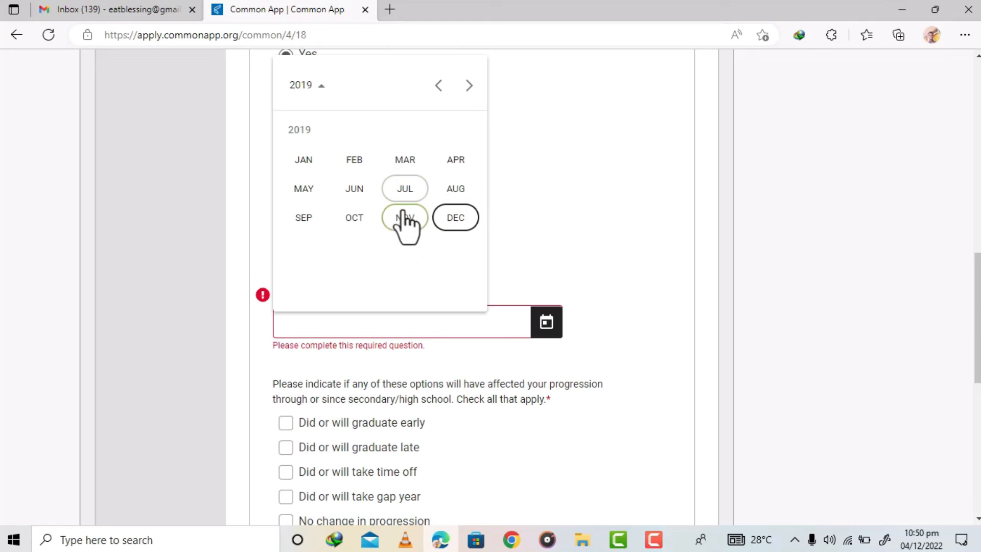
pyautogui.click(354, 190)
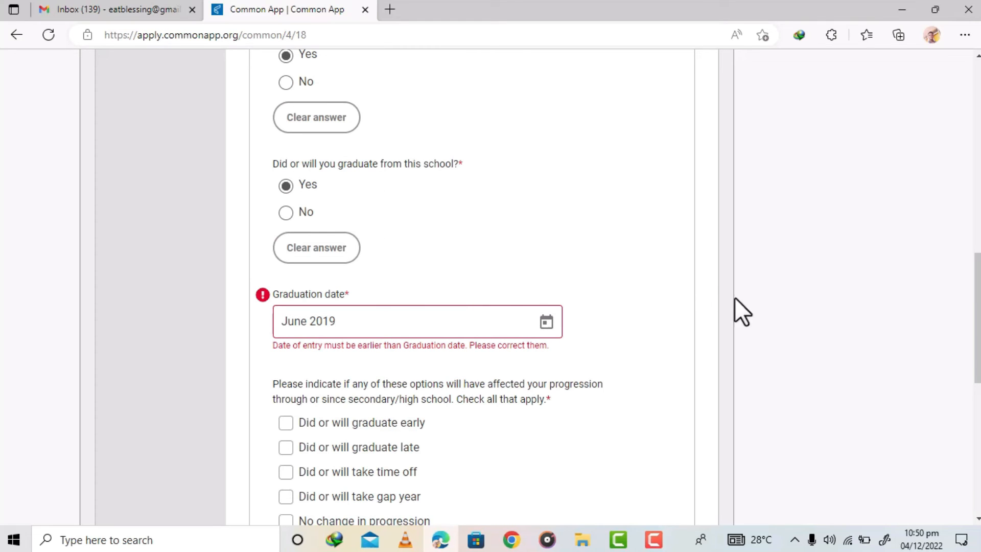
# - Change the date of entry year so it reads October 2016
pyautogui.scroll(1, 471, 376)
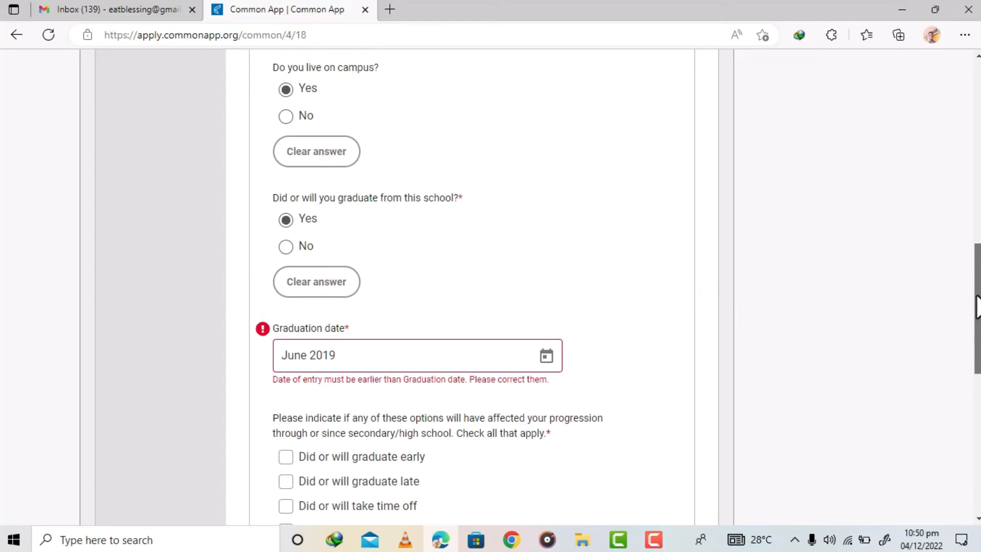
pyautogui.moveTo(977, 337)
pyautogui.mouseDown()
pyautogui.moveTo(975, 258)
pyautogui.moveTo(977, 350)
pyautogui.mouseUp()
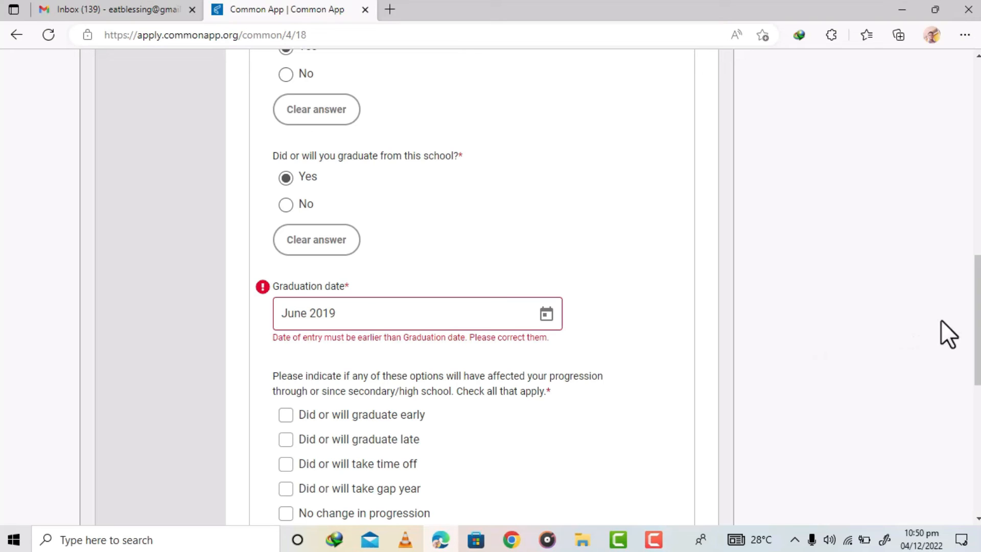
pyautogui.moveTo(976, 281); pyautogui.dragTo(976, 245)
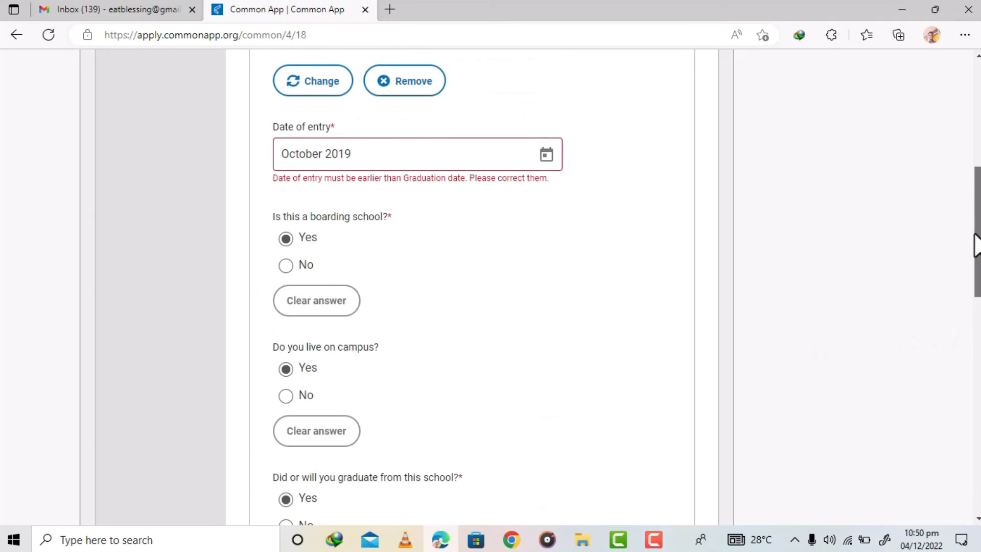
pyautogui.click(362, 170)
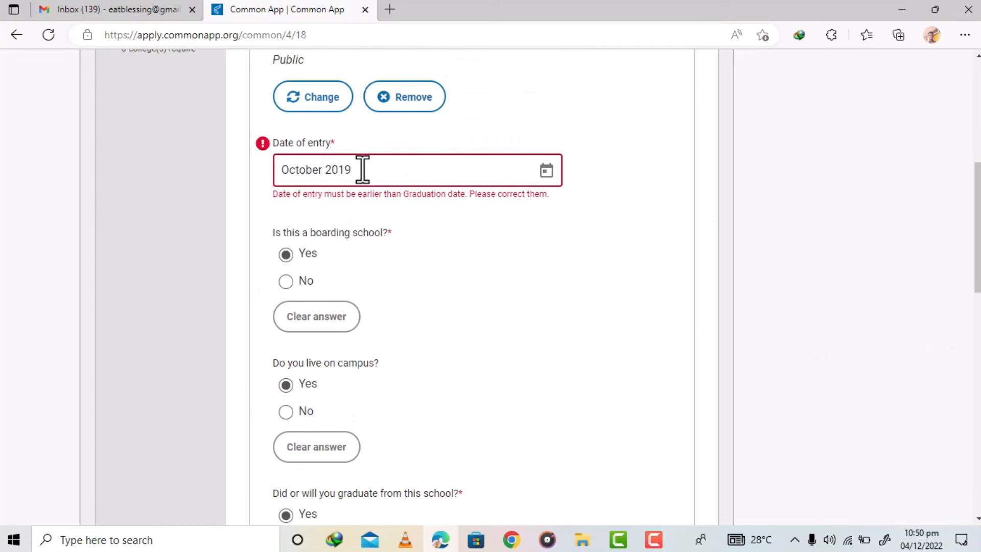
pyautogui.press('BackSpace')
pyautogui.write('6')
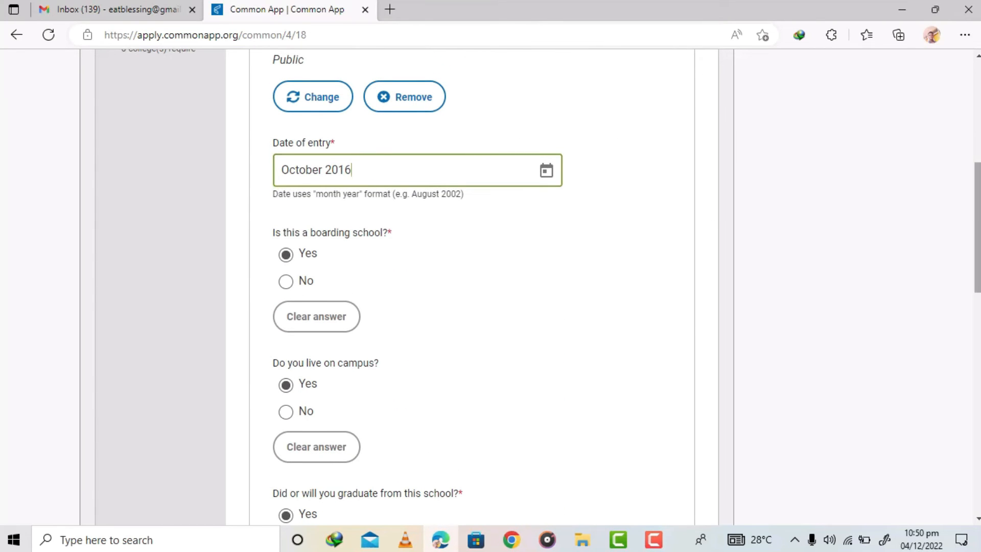
# - Tick No change in progression and continue to the next education section
pyautogui.moveTo(978, 195); pyautogui.dragTo(974, 330)
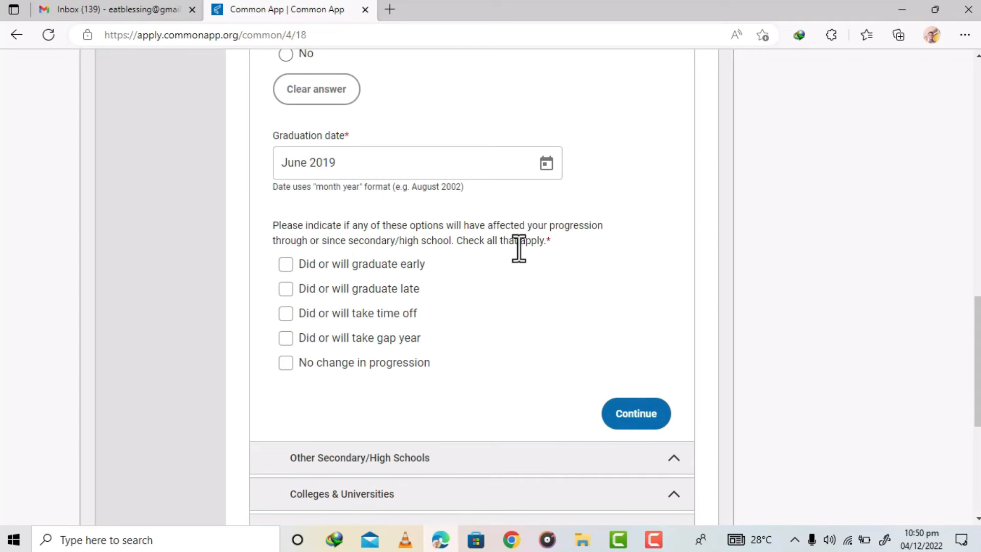
pyautogui.click(285, 362)
pyautogui.click(285, 340)
pyautogui.click(286, 343)
pyautogui.click(643, 421)
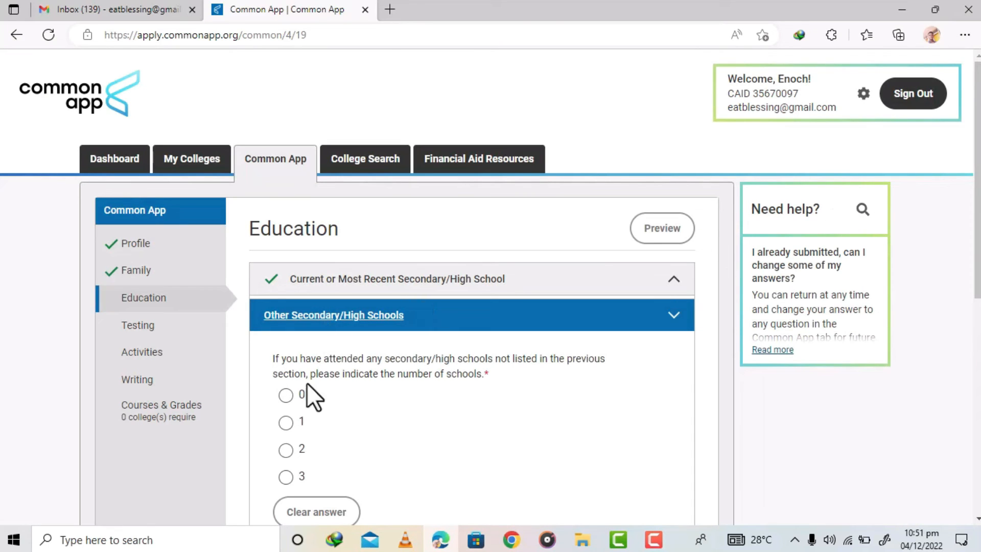
# - Set the number of other secondary/high schools attended to 0 and continue
pyautogui.click(286, 395)
pyautogui.scroll(-4, 665, 331)
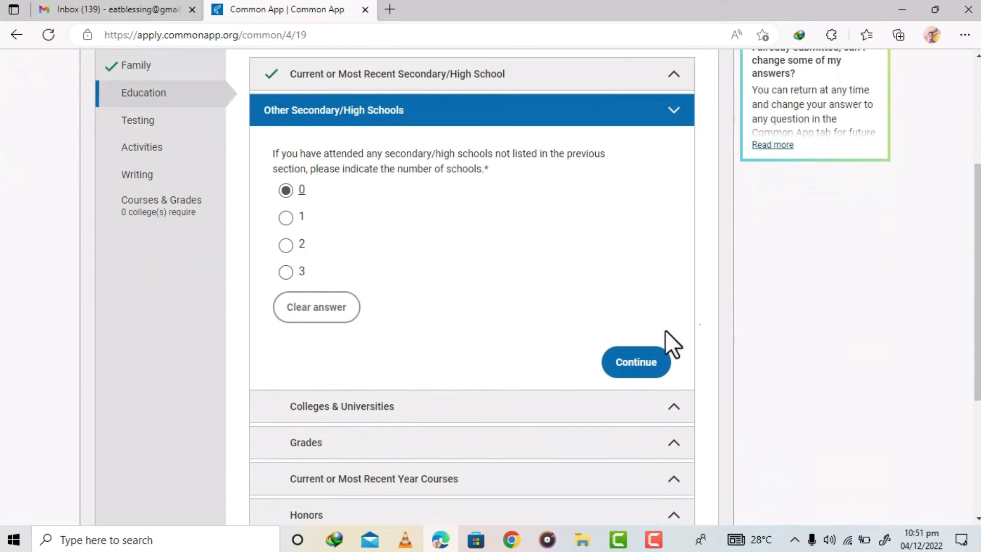
pyautogui.click(632, 362)
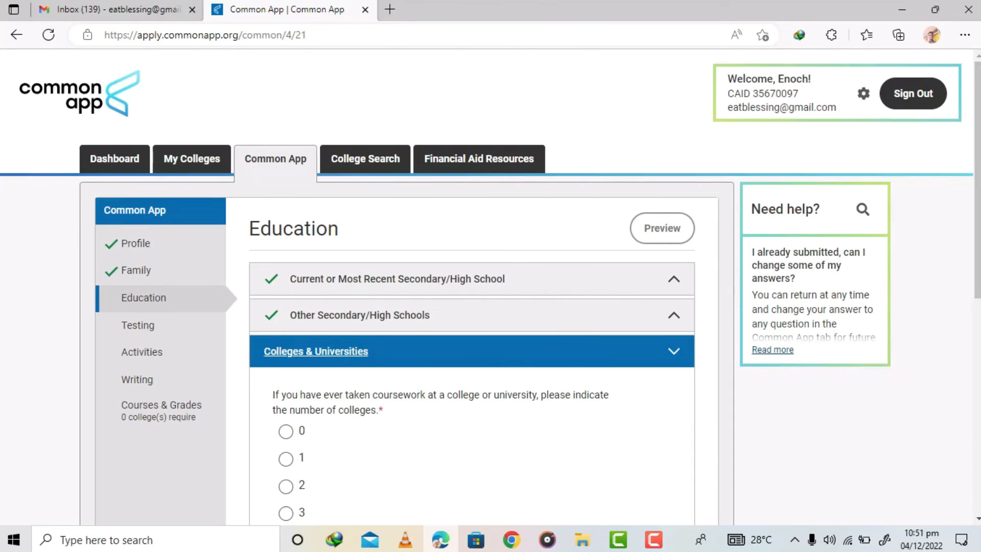
# - Set the number of colleges with coursework taken to 0 and continue
pyautogui.scroll(-3, 432, 274)
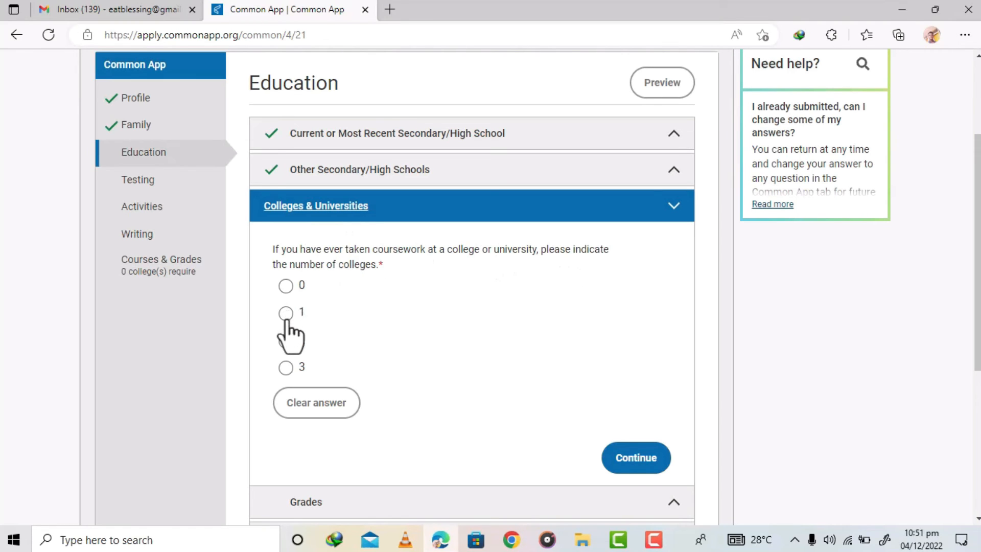
pyautogui.click(286, 286)
pyautogui.moveTo(977, 265); pyautogui.dragTo(976, 311)
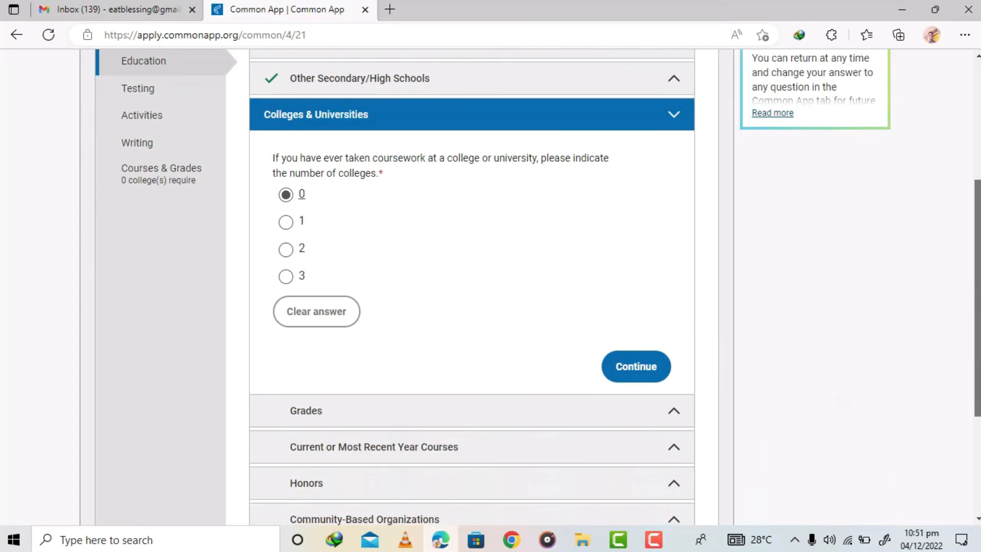
pyautogui.click(636, 364)
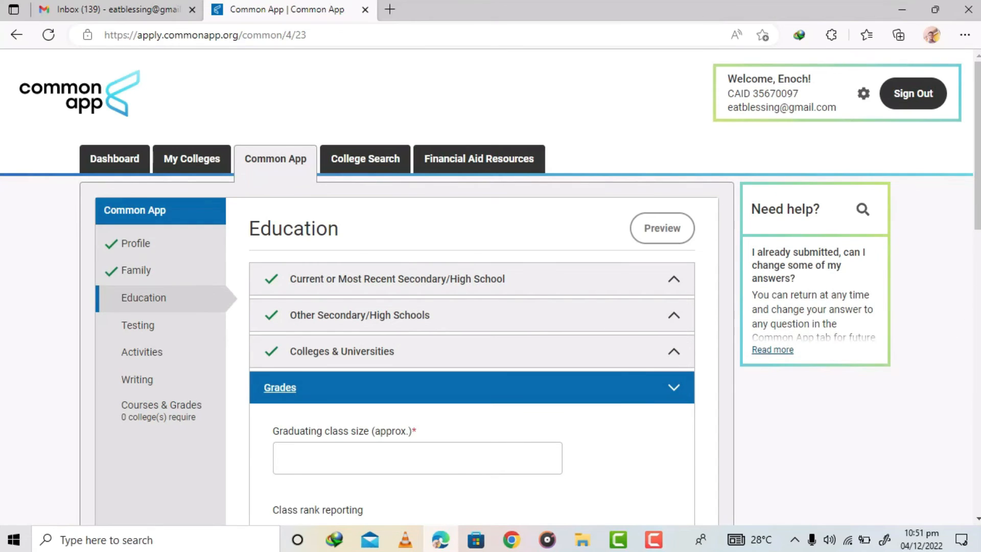
# - Enter 39 as the approximate graduating class size in the Grades section
pyautogui.scroll(-3, 970, 148)
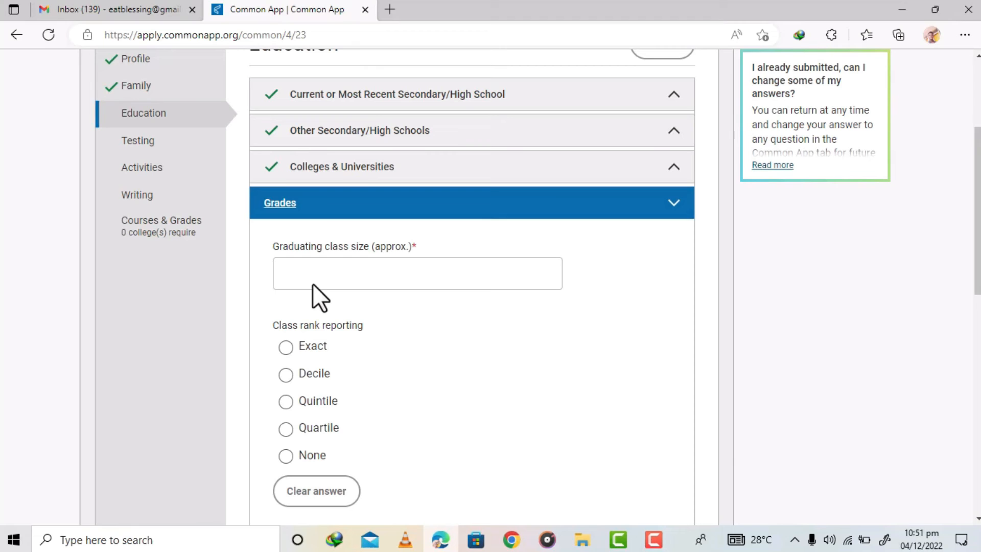
pyautogui.click(310, 268)
pyautogui.write('39')
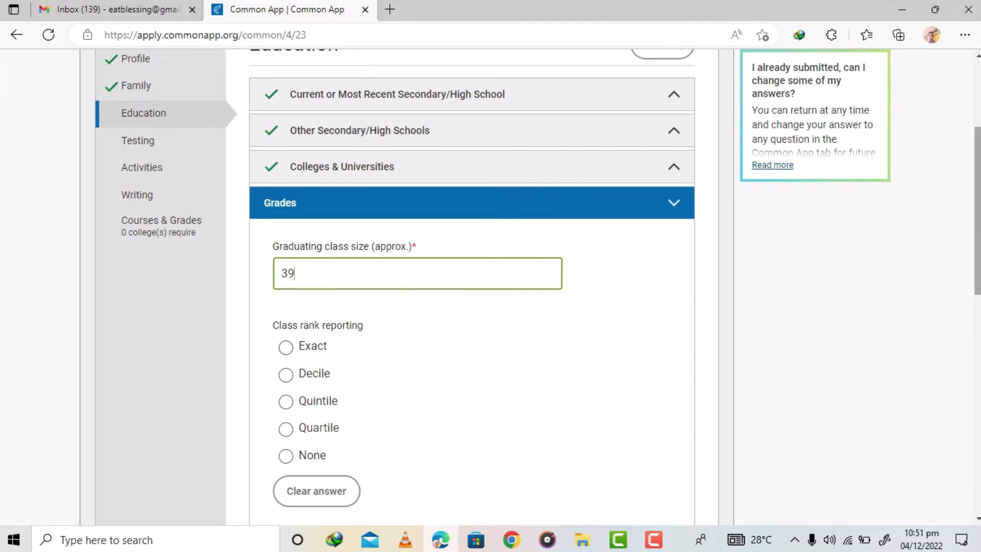
pyautogui.scroll(-2, 977, 202)
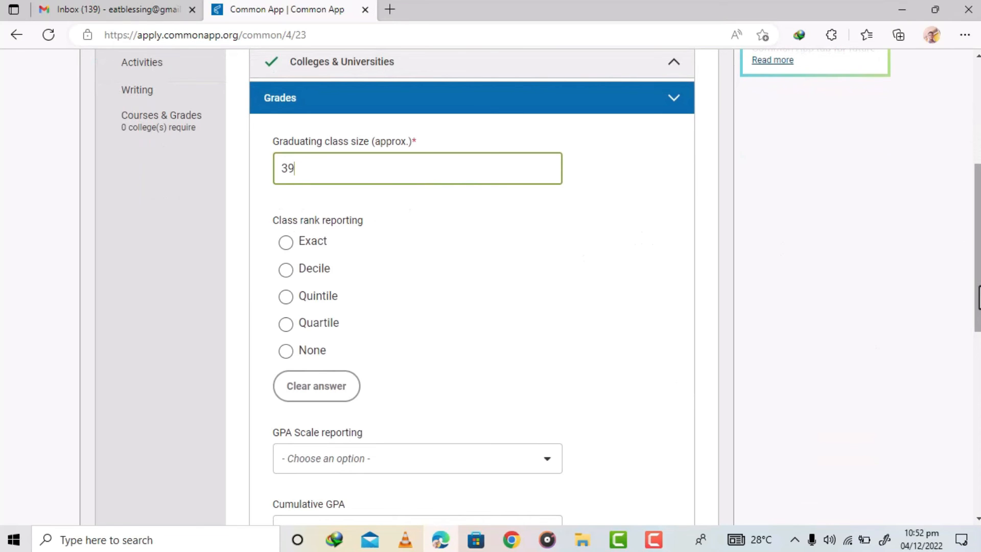
pyautogui.scroll(2, 977, 256)
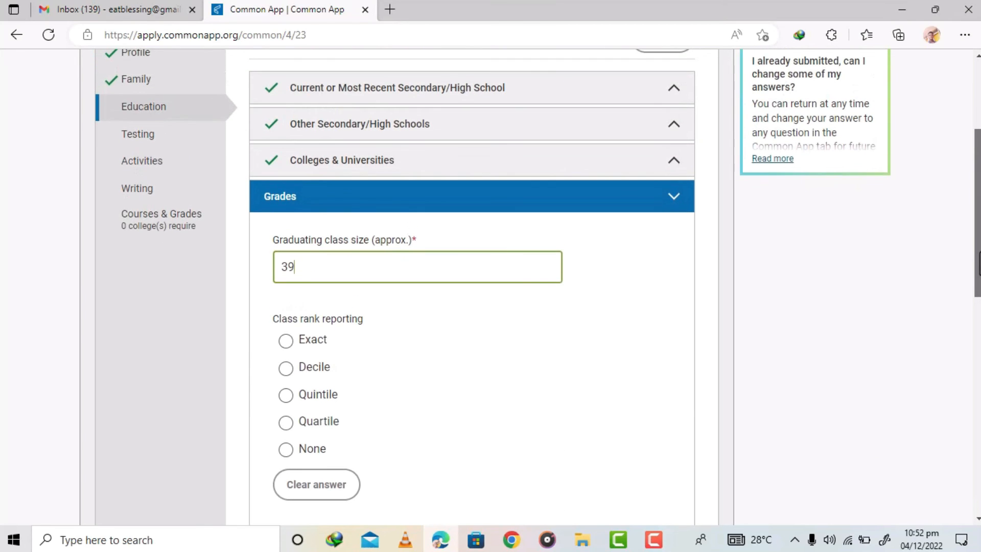
# - Choose Decile as the class rank reporting method in the Grades section
pyautogui.moveTo(980, 264); pyautogui.dragTo(979, 284)
pyautogui.scroll(-2, 372, 167)
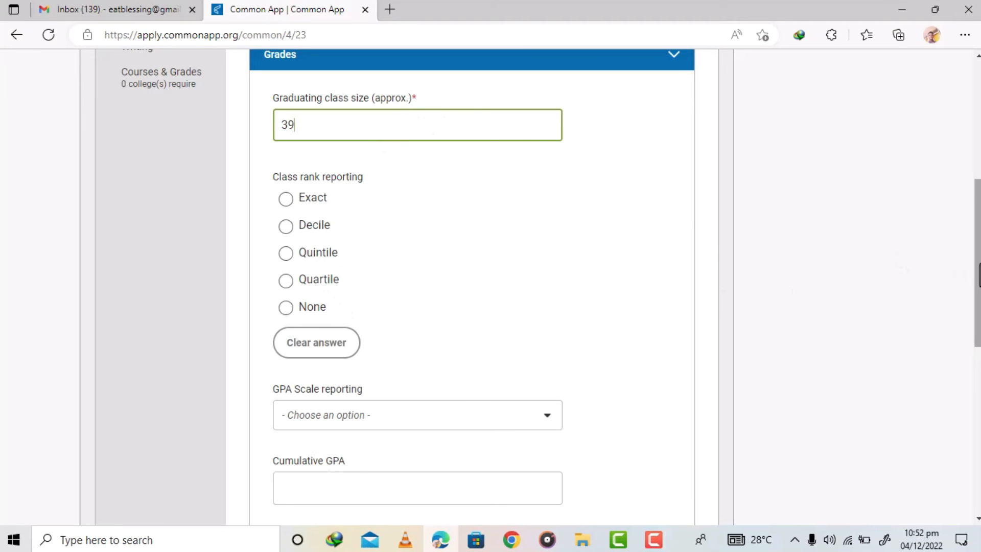
pyautogui.scroll(1, 978, 276)
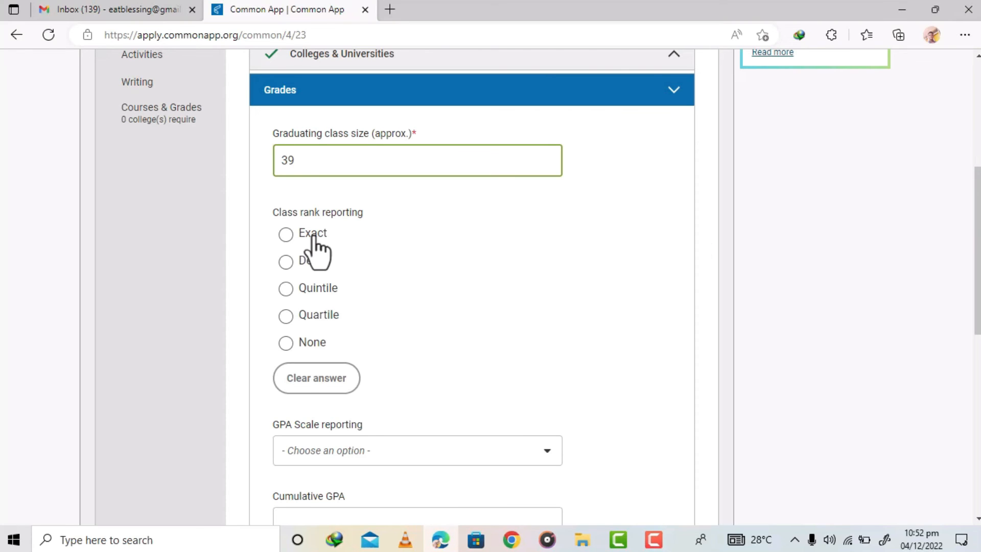
pyautogui.click(285, 235)
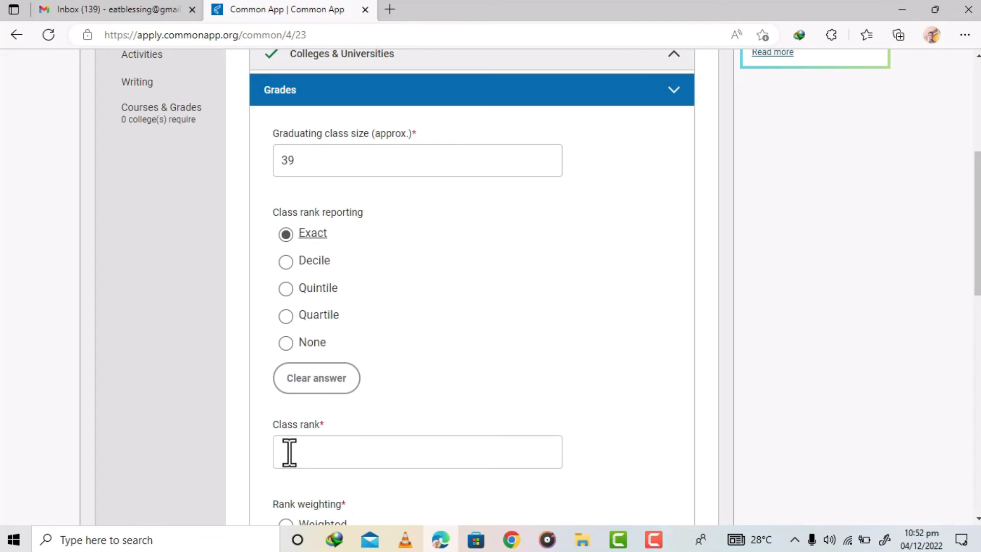
pyautogui.click(287, 263)
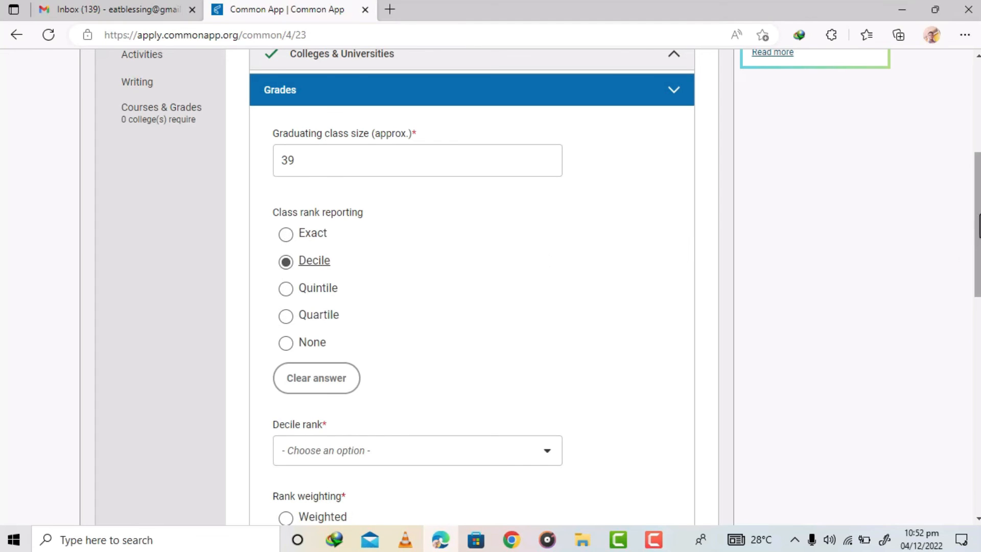
# - Set the decile rank to Top 10% and the rank weighting to Unweighted
pyautogui.scroll(-2, 490, 286)
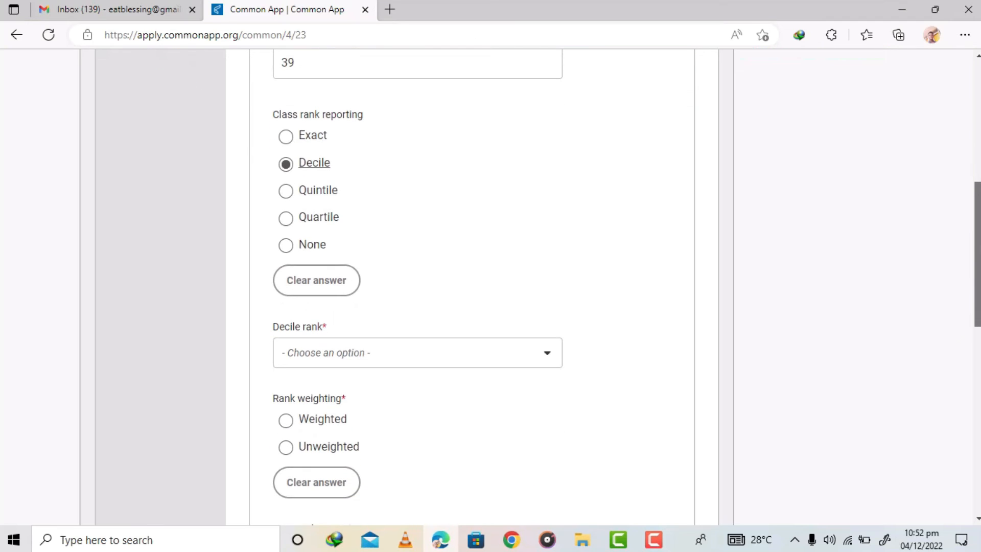
pyautogui.scroll(-1, 491, 286)
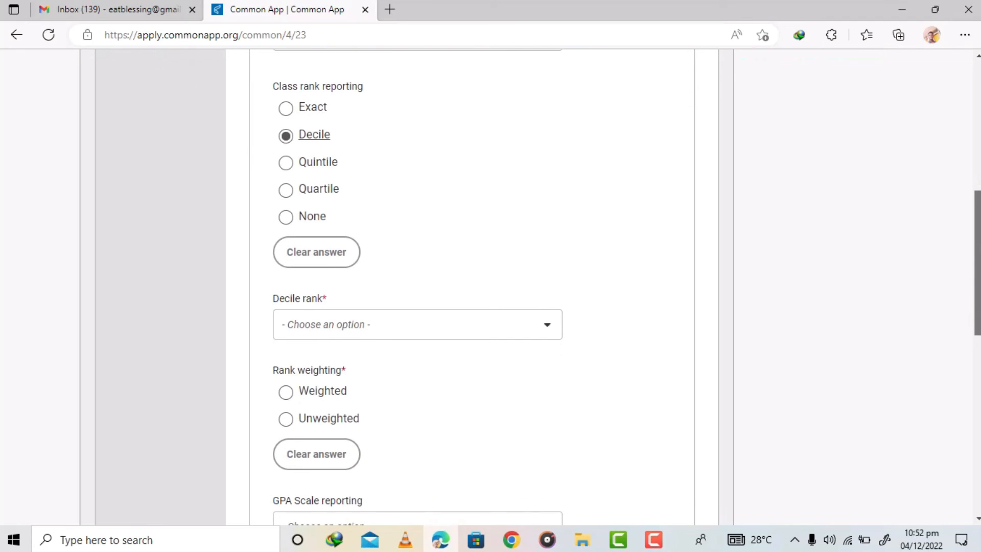
pyautogui.scroll(-3, 491, 286)
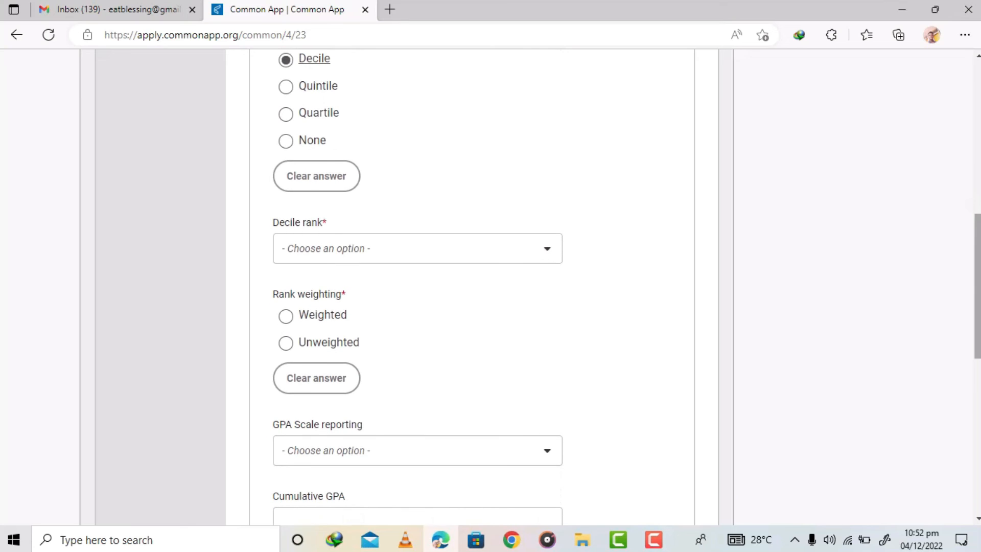
pyautogui.click(354, 248)
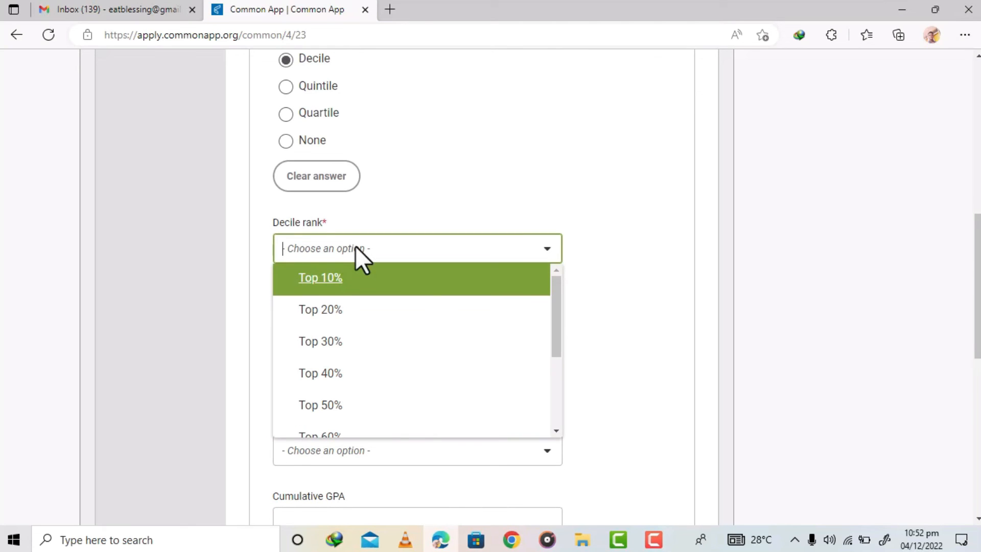
pyautogui.click(337, 279)
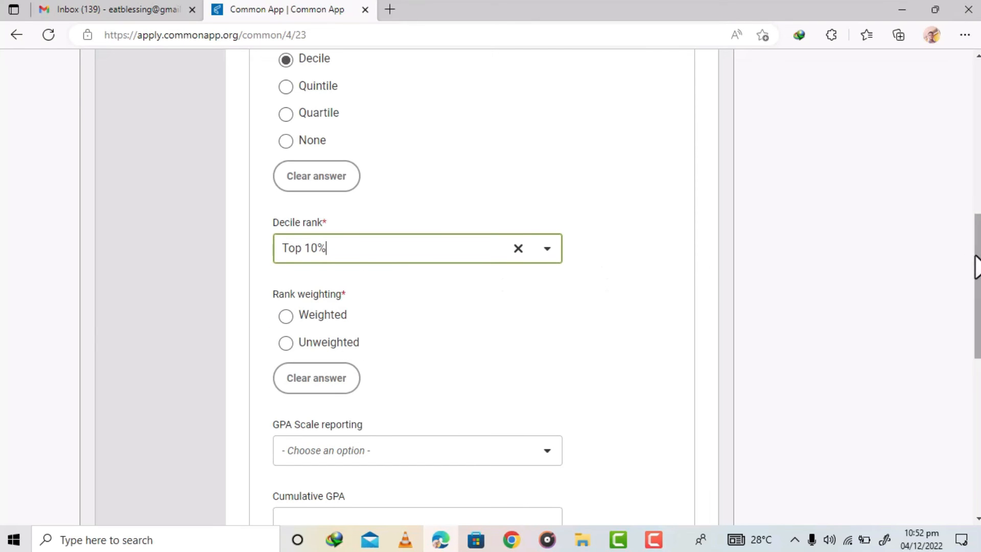
pyautogui.moveTo(977, 265); pyautogui.dragTo(977, 297)
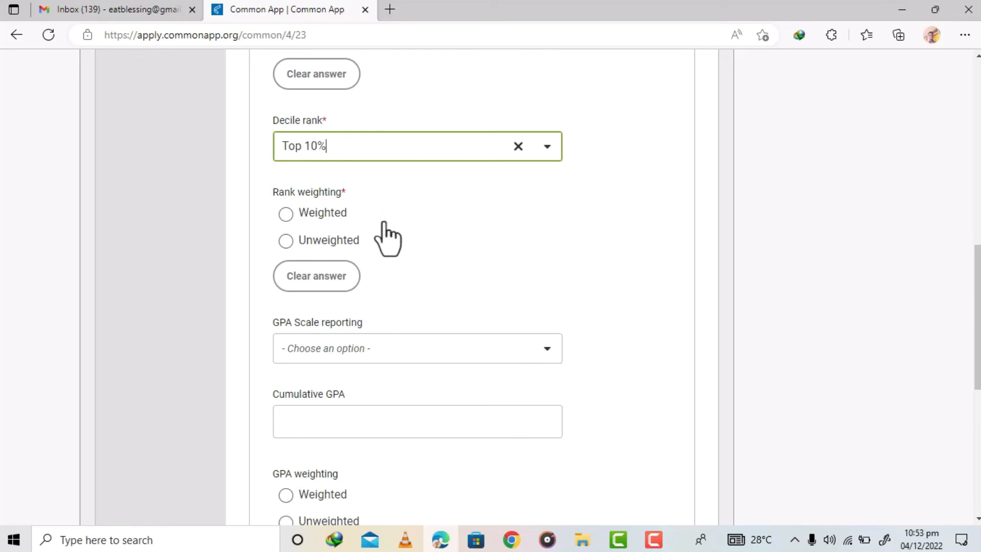
pyautogui.click(285, 242)
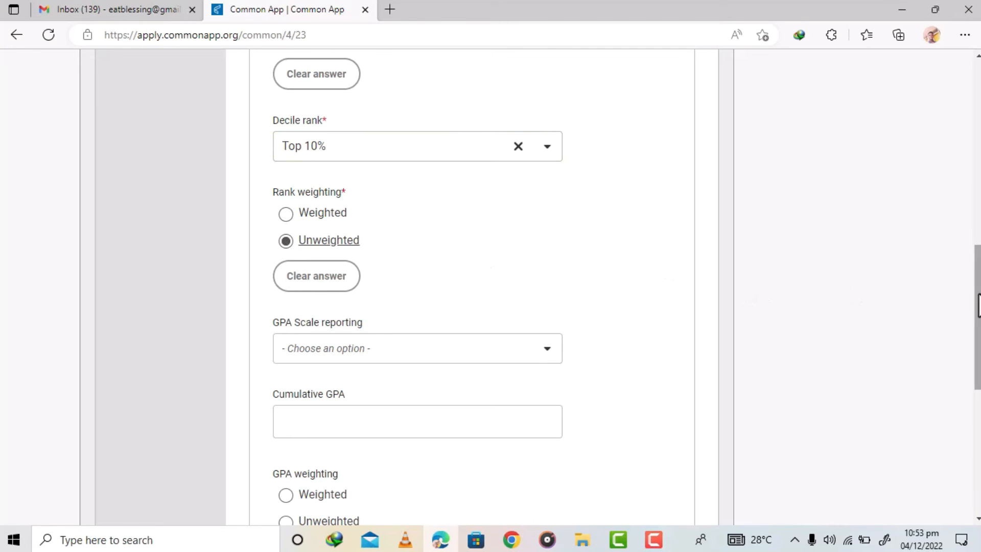
# - Leave the GPA fields blank and continue to the Current or Most Recent Year Courses section
pyautogui.scroll(-3, 977, 305)
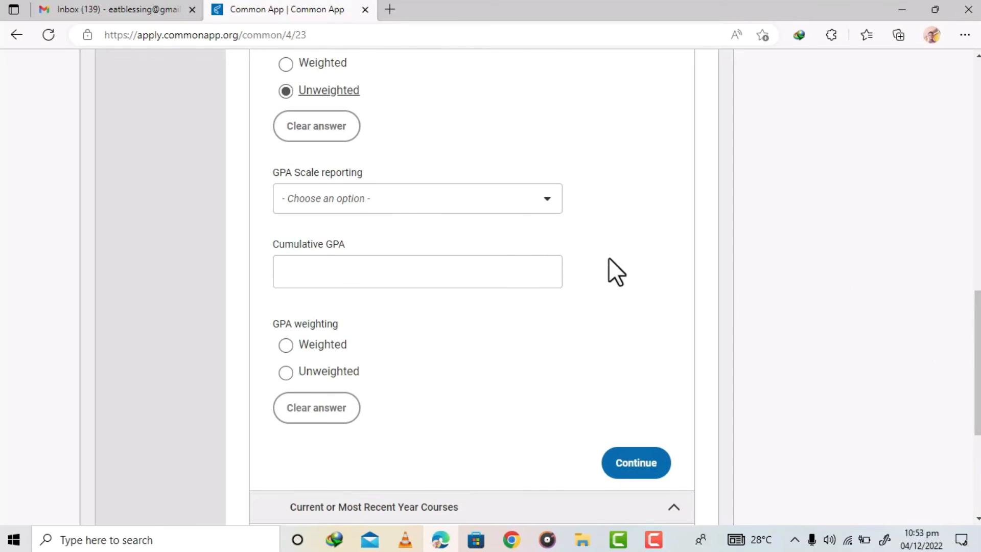
pyautogui.click(415, 200)
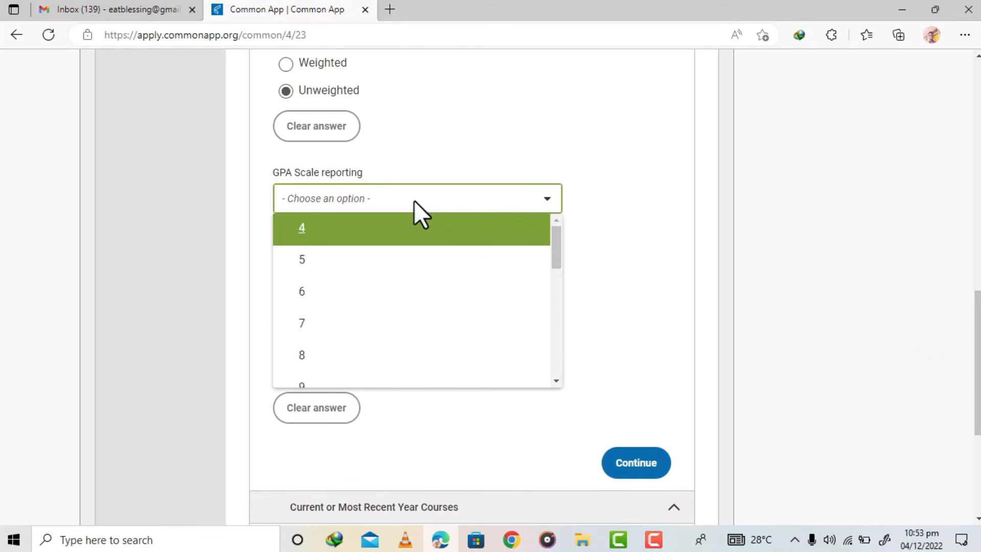
pyautogui.moveTo(557, 241); pyautogui.dragTo(547, 164)
pyautogui.click(658, 166)
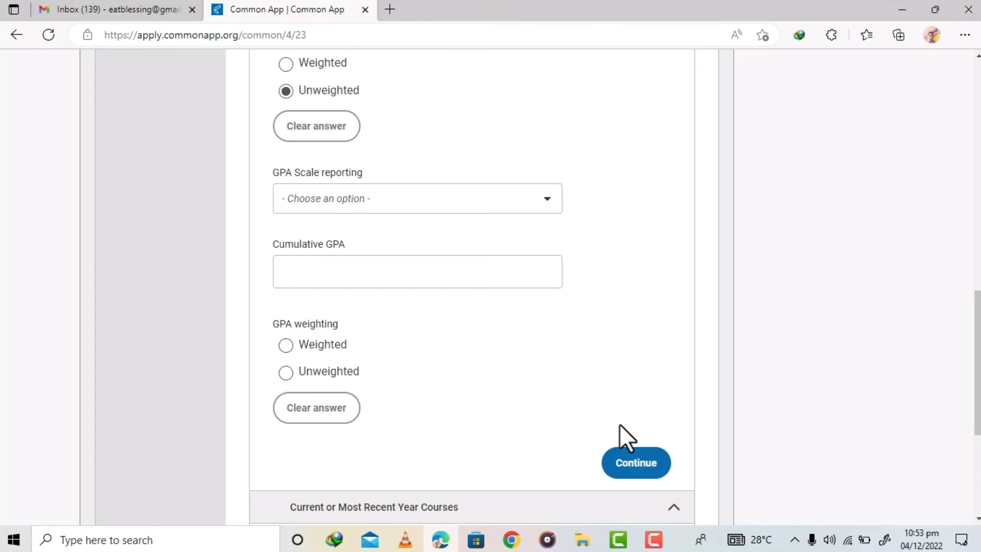
pyautogui.click(634, 462)
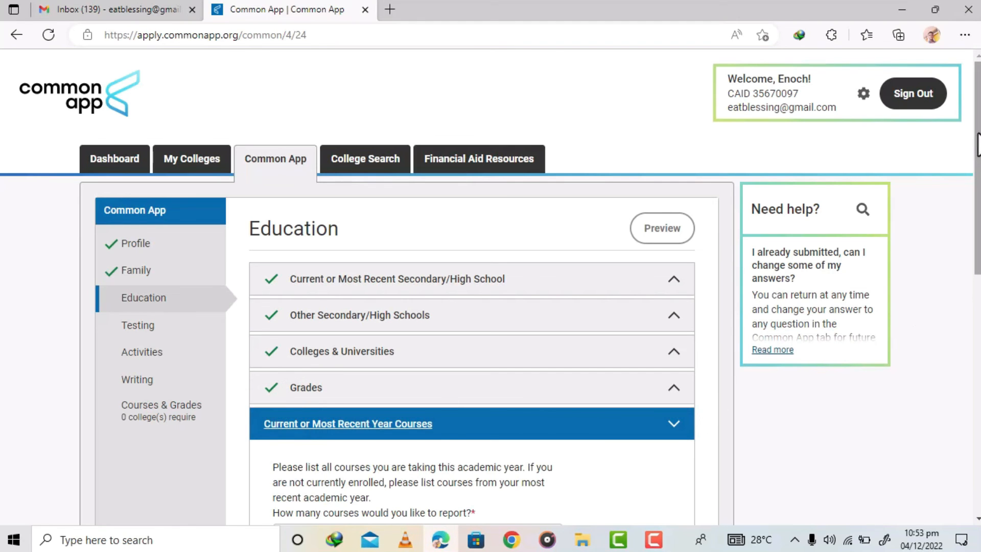
# - Set the number of courses to report to 2
pyautogui.moveTo(977, 146); pyautogui.dragTo(975, 269)
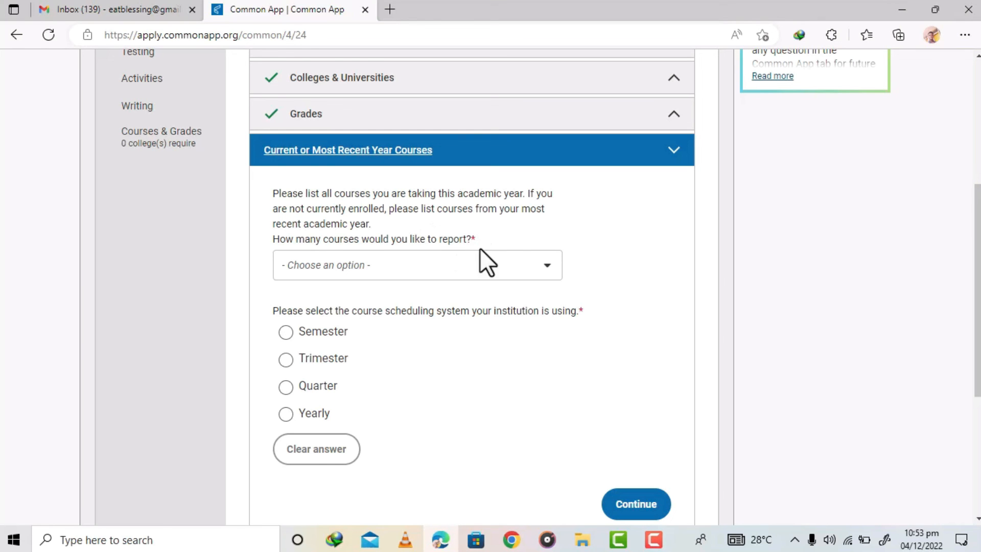
pyautogui.scroll(-1, 977, 286)
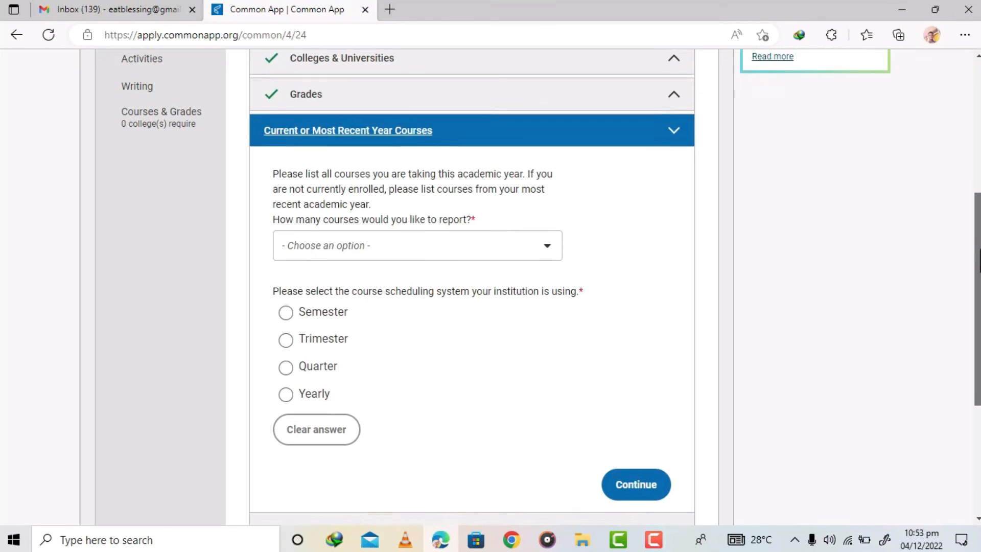
pyautogui.moveTo(979, 286); pyautogui.dragTo(979, 299)
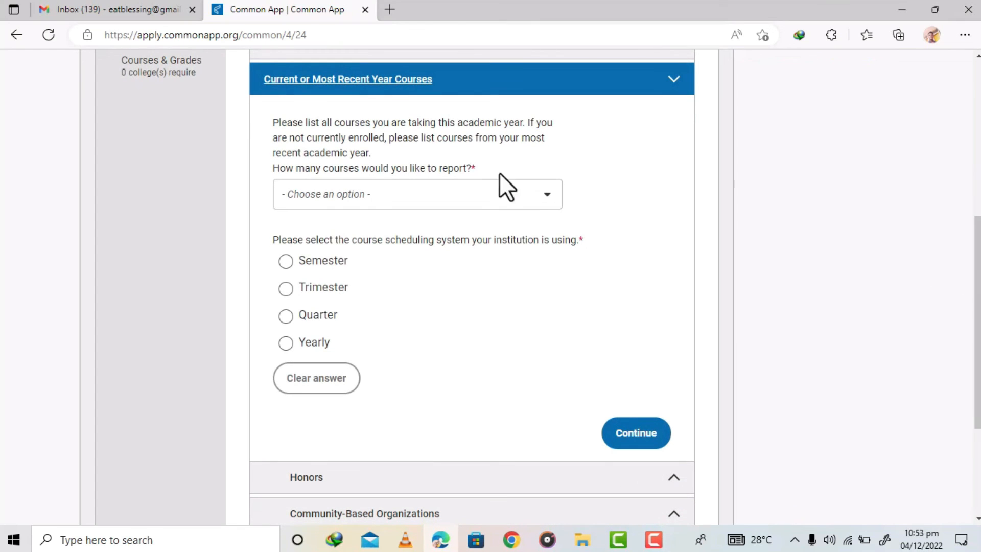
pyautogui.click(436, 192)
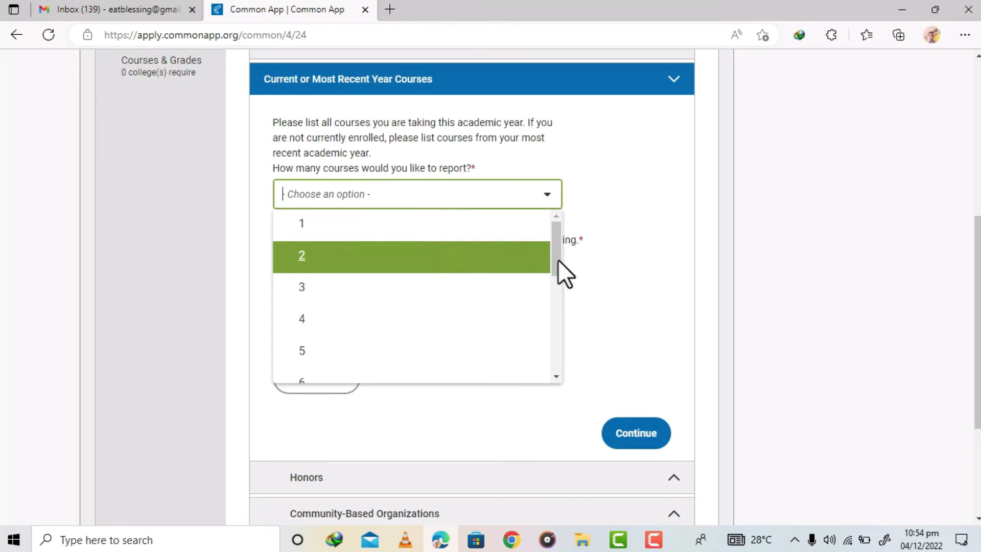
pyautogui.moveTo(556, 237)
pyautogui.mouseDown()
pyautogui.moveTo(559, 283)
pyautogui.moveTo(549, 220)
pyautogui.mouseUp()
pyautogui.click(389, 234)
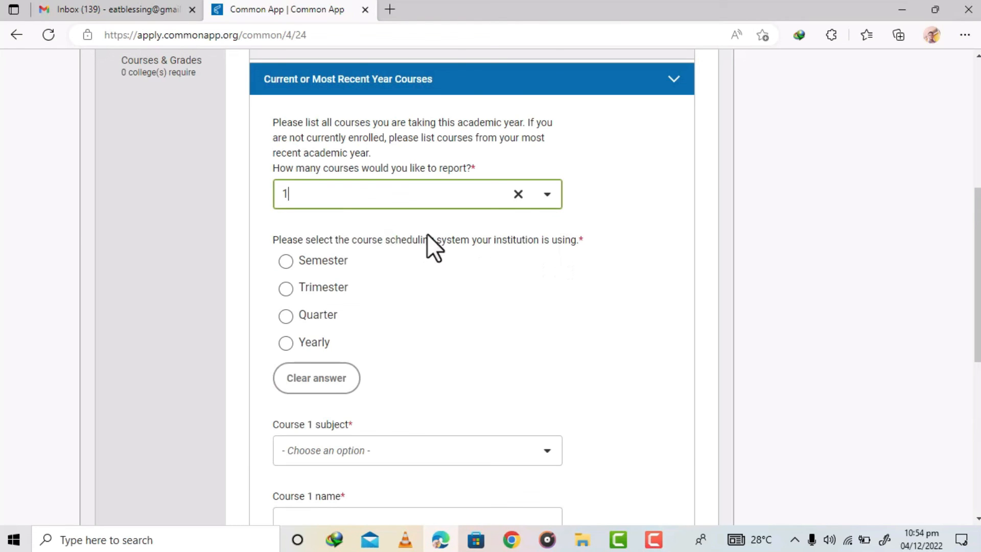
pyautogui.click(547, 195)
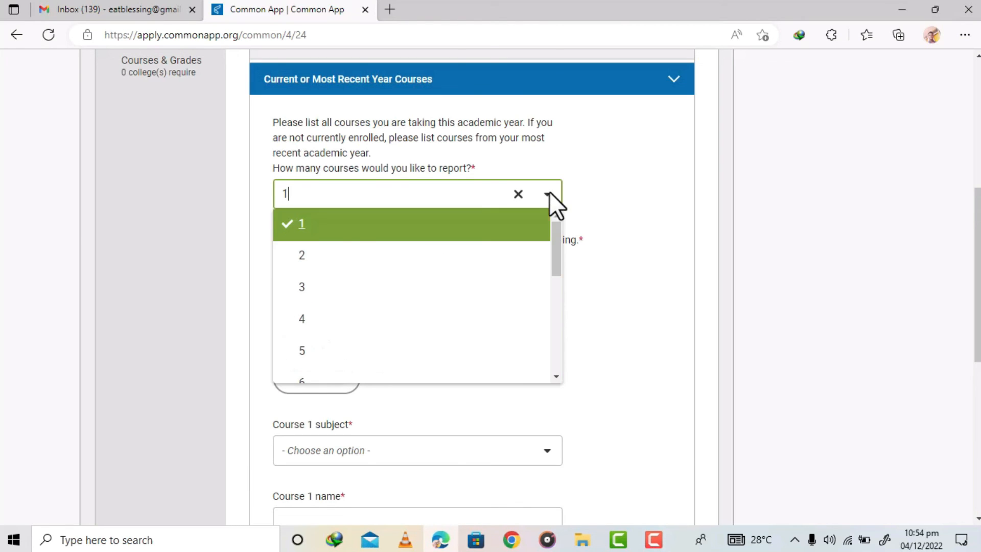
pyautogui.click(313, 260)
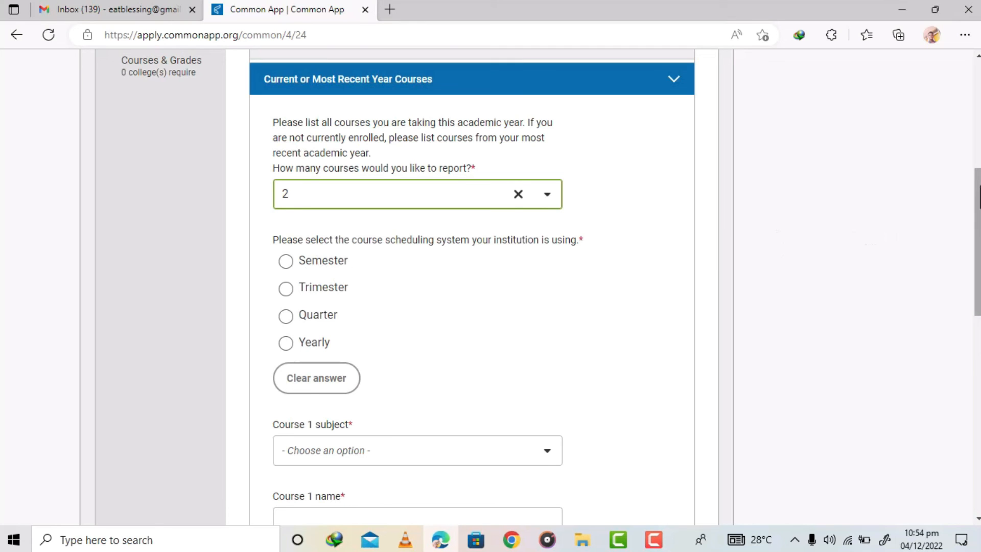
# - Select Semester as the institution's course scheduling system
pyautogui.scroll(-1, 471, 287)
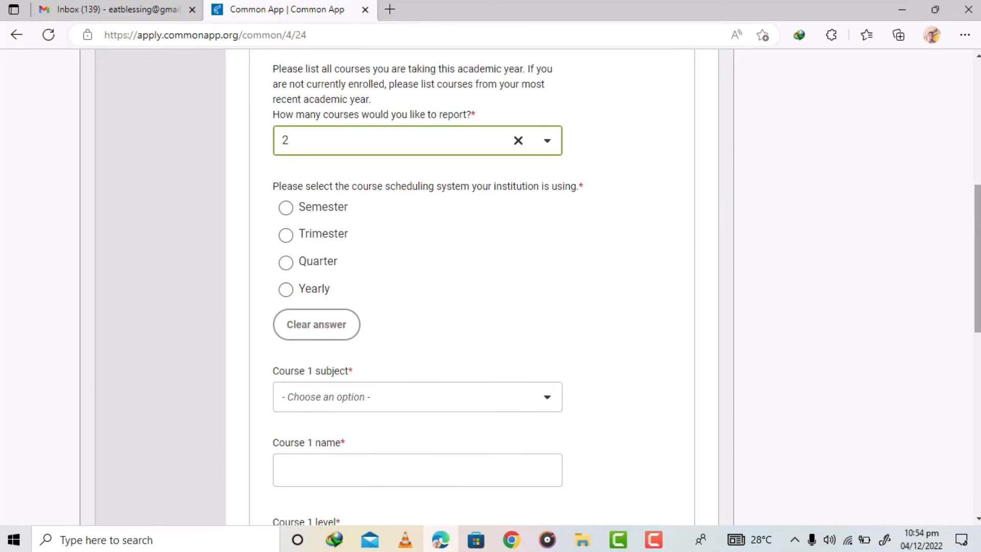
pyautogui.click(285, 208)
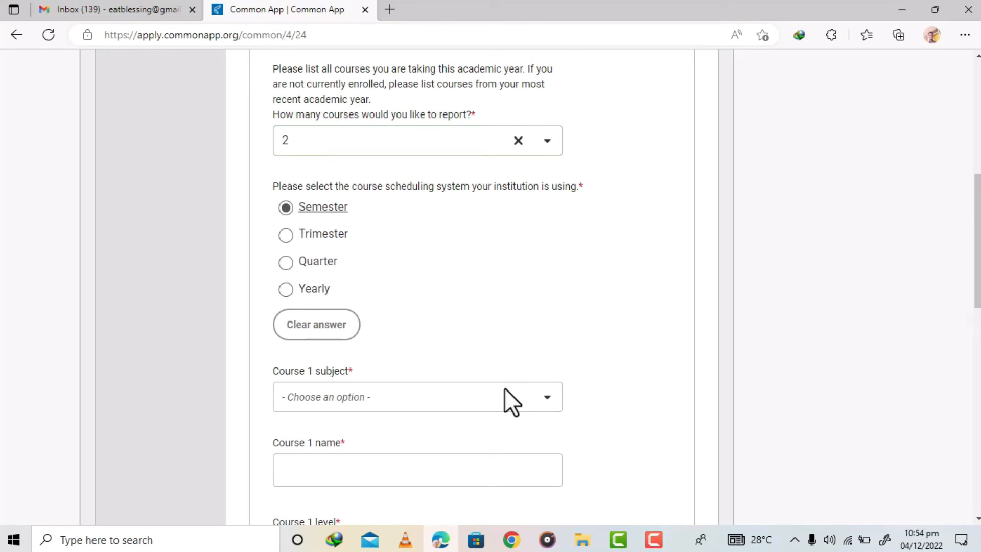
pyautogui.scroll(-3, 977, 241)
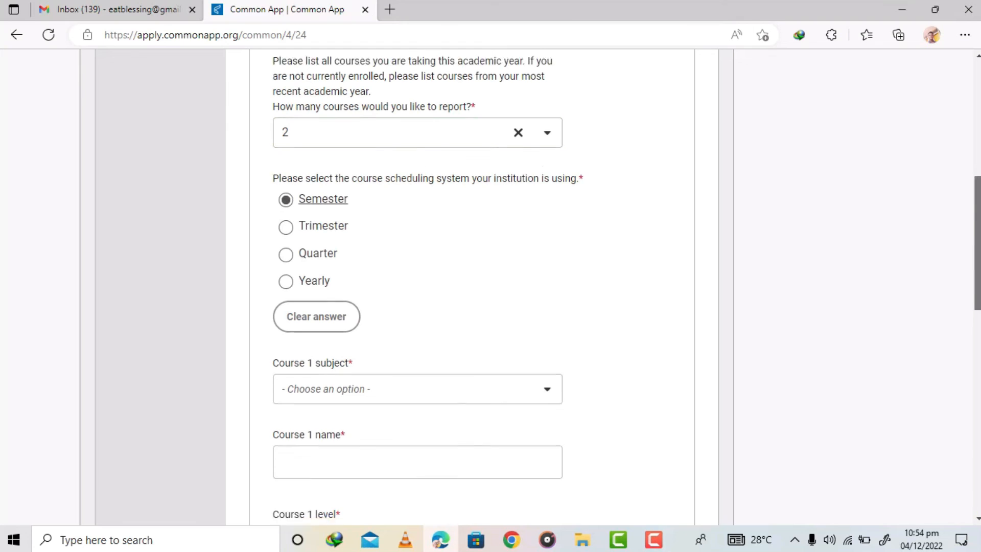
pyautogui.moveTo(357, 198); pyautogui.dragTo(279, 206)
pyautogui.click(347, 273)
pyautogui.moveTo(347, 273); pyautogui.dragTo(293, 279)
pyautogui.click(404, 266)
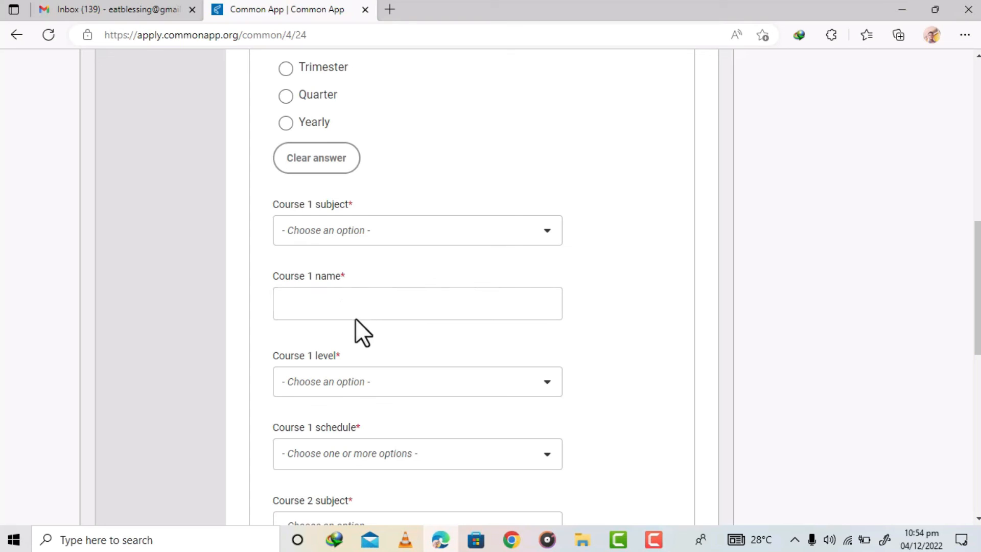
# - Enter Elective Mathematics as the Course 1 name
pyautogui.click(336, 312)
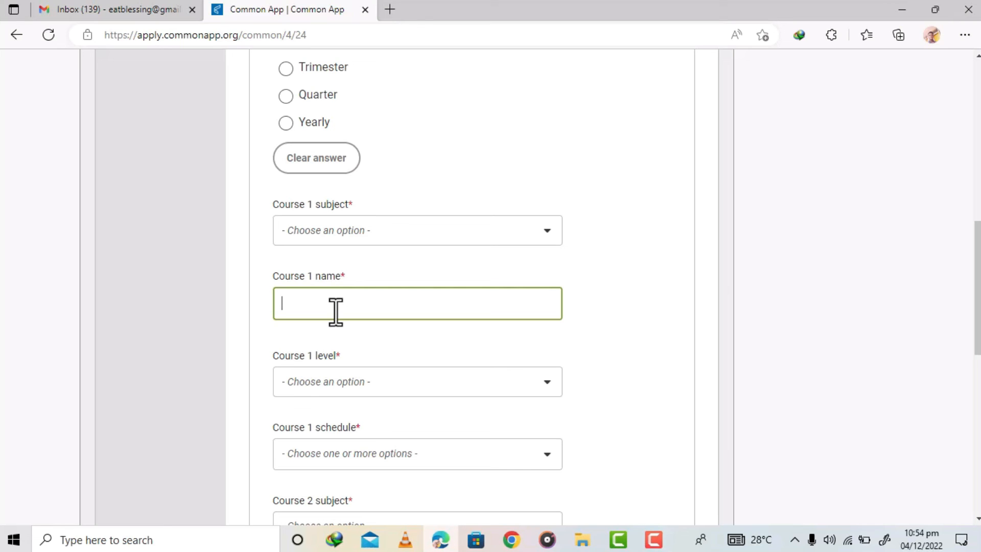
pyautogui.write('Eleciv')
pyautogui.press('BackSpace')
pyautogui.write('tive Mathematics')
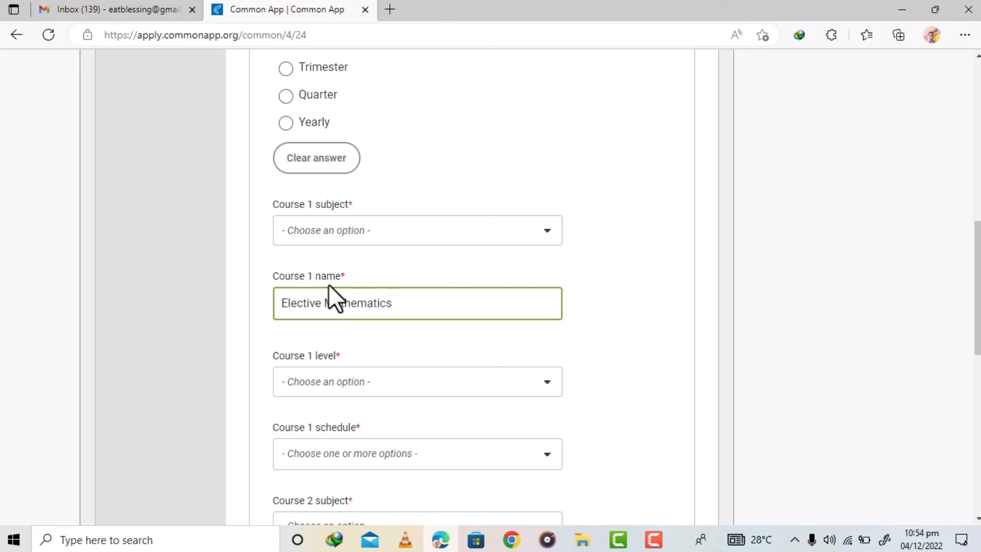
# - Set the Course 1 subject to Math (Other)
pyautogui.click(374, 231)
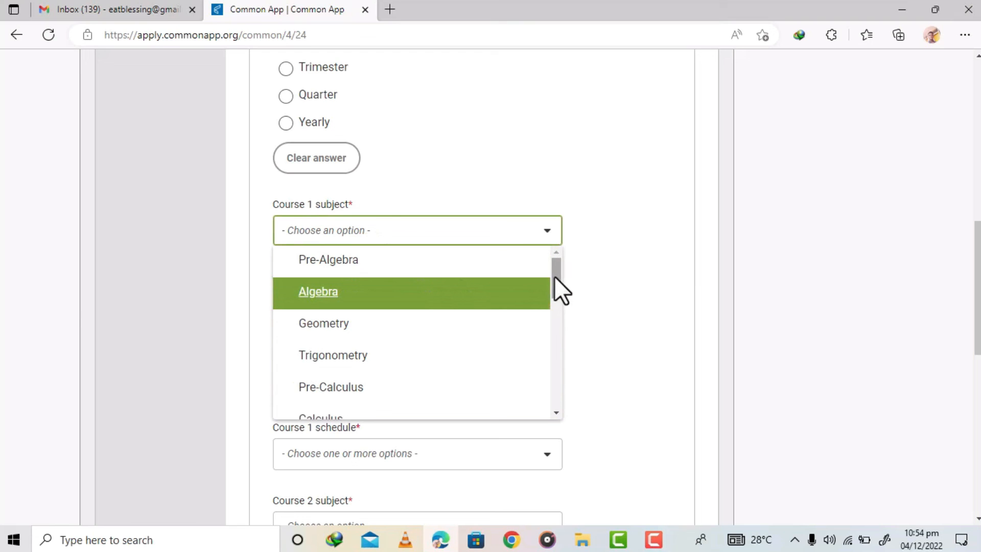
pyautogui.moveTo(553, 277); pyautogui.dragTo(565, 309)
pyautogui.click(363, 318)
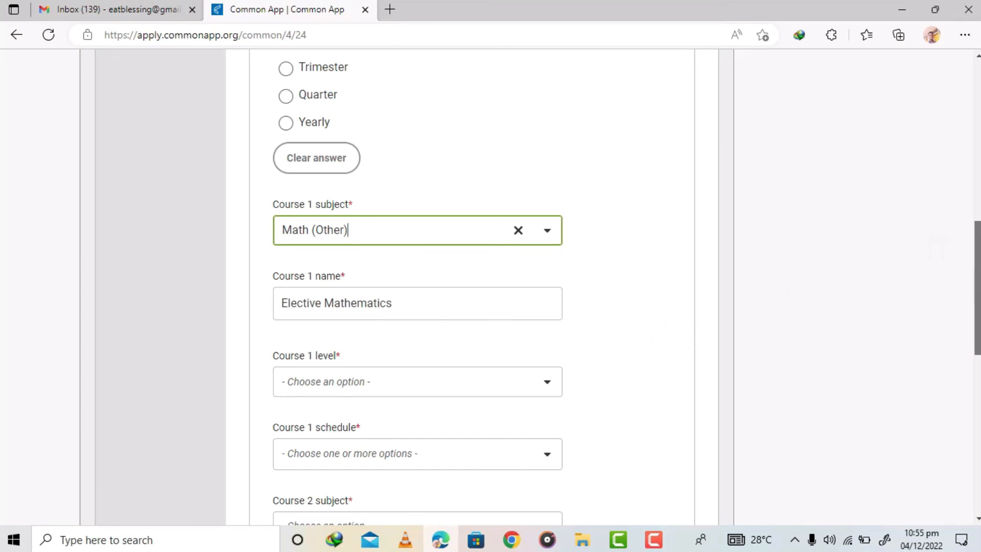
pyautogui.scroll(-2, 972, 260)
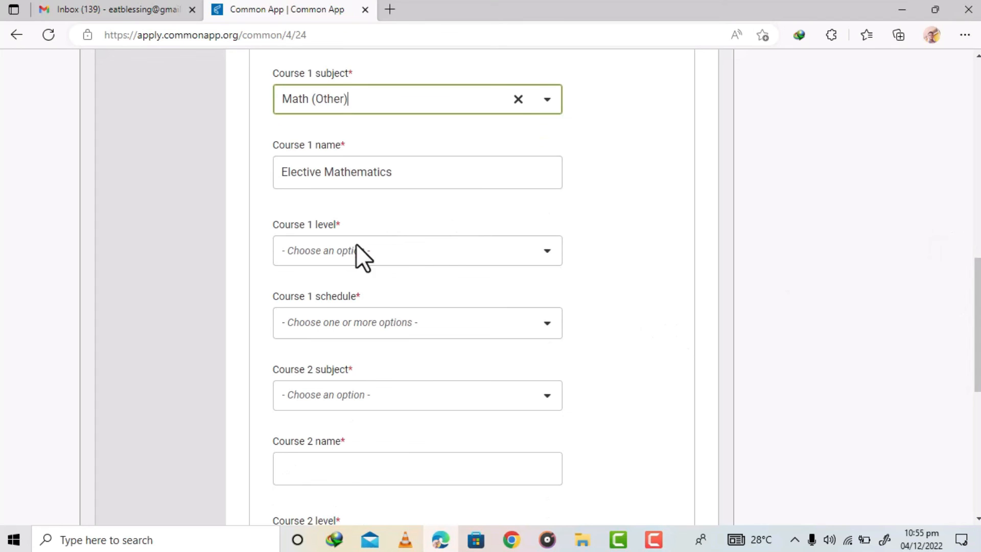
pyautogui.moveTo(396, 172); pyautogui.dragTo(269, 176)
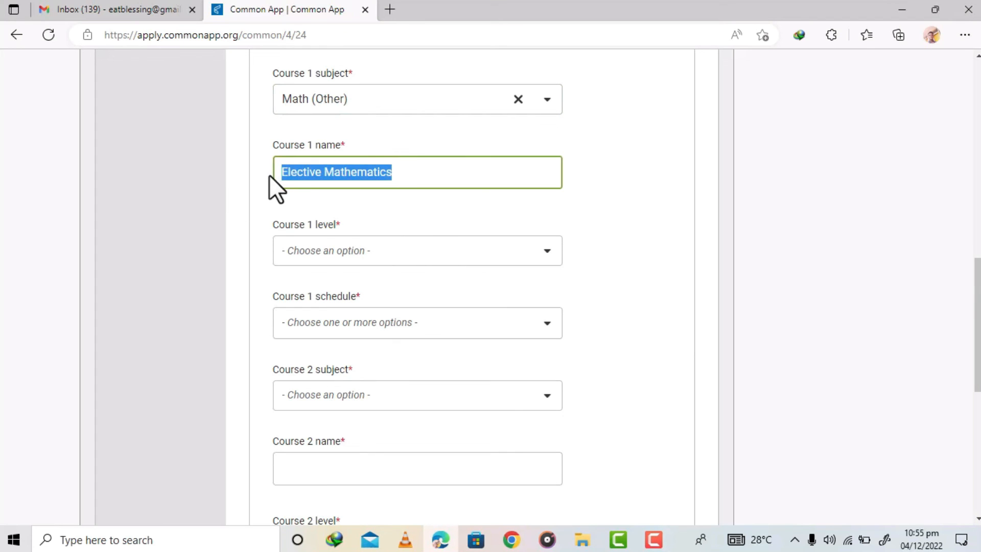
# - Set the Course 1 level to Regular/Standard and the Course 1 schedule to Full Year
pyautogui.click(353, 246)
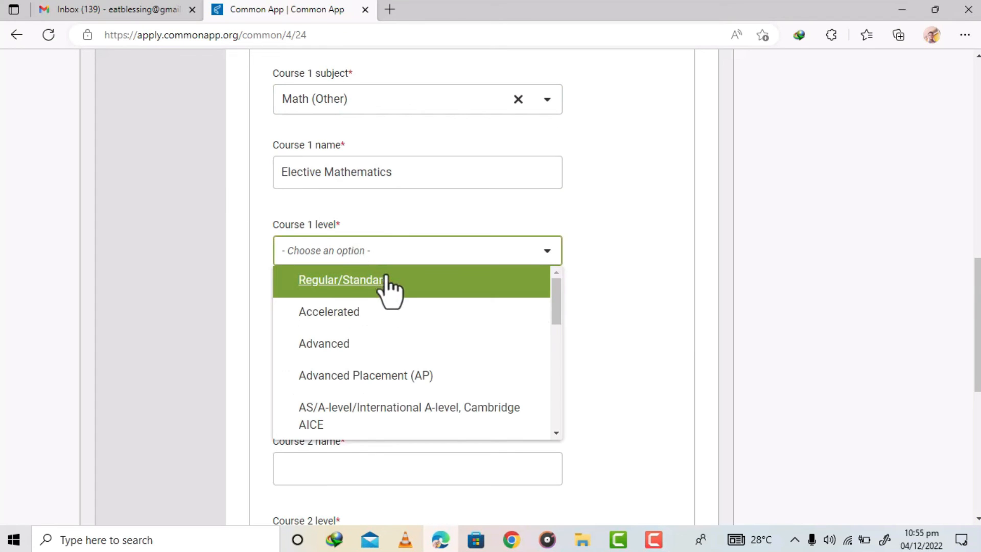
pyautogui.click(339, 281)
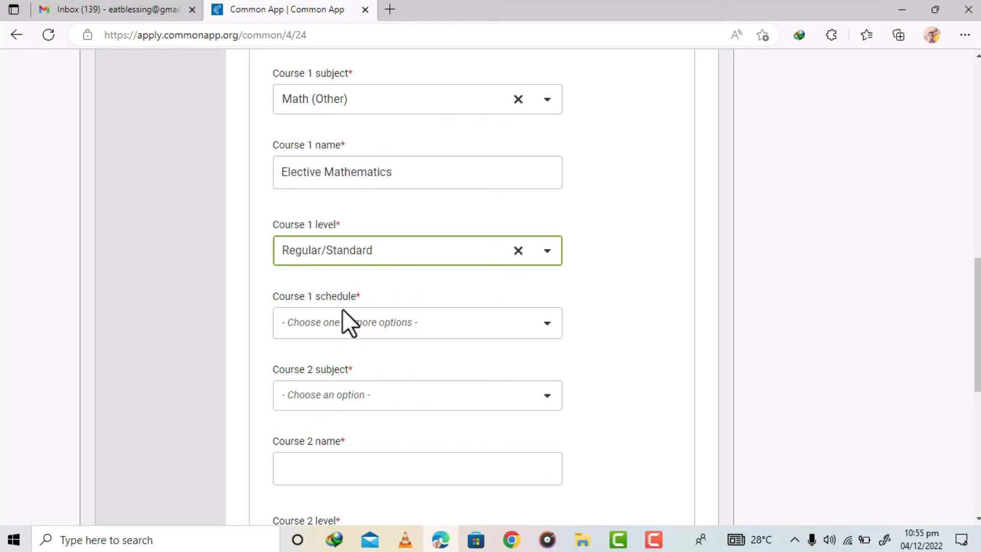
pyautogui.click(351, 321)
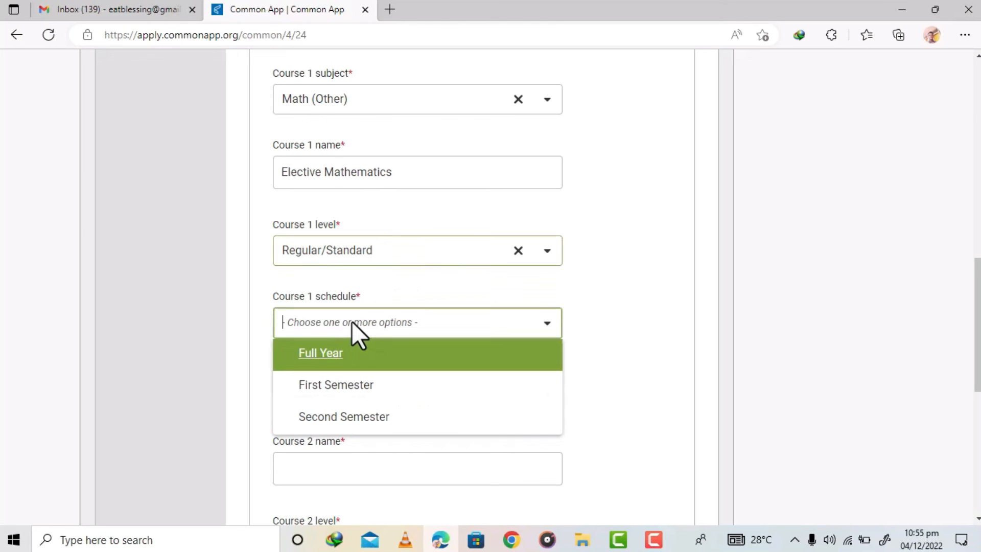
pyautogui.click(327, 357)
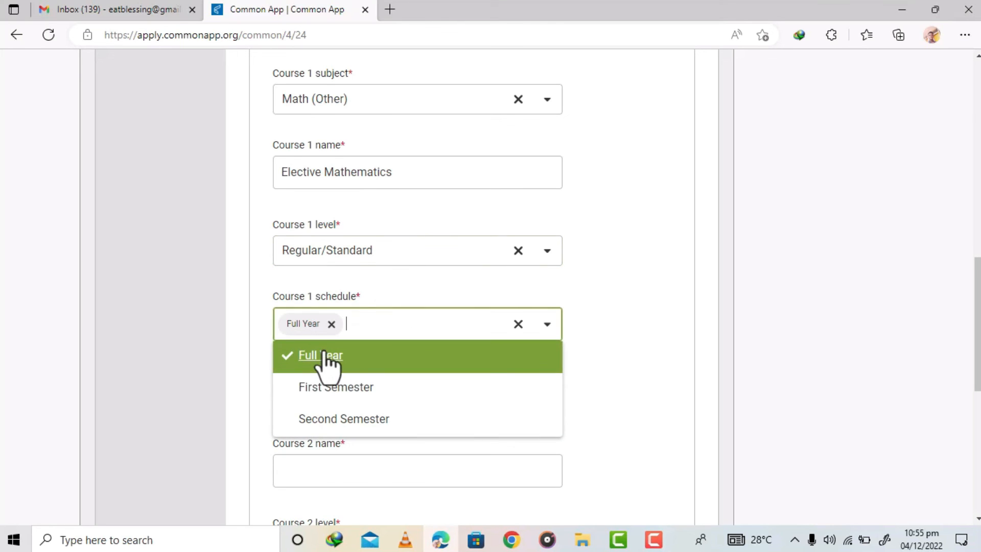
pyautogui.click(643, 319)
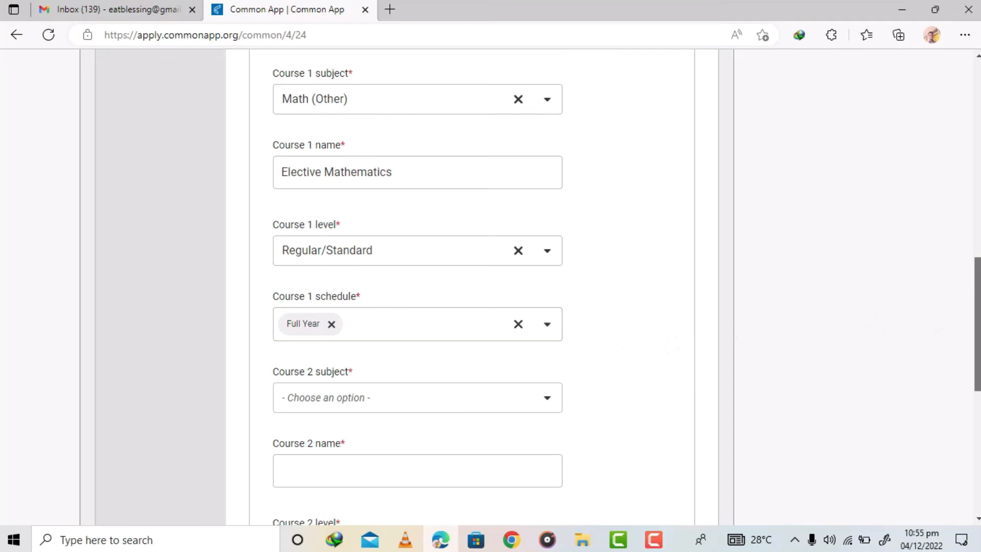
# - Enter Social studies as the Course 2 name
pyautogui.scroll(-1, 942, 303)
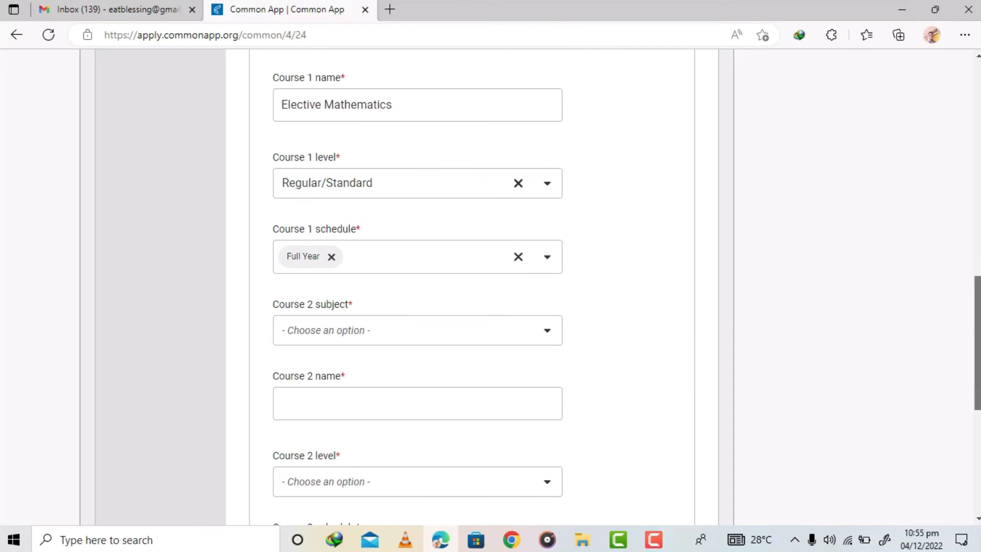
pyautogui.scroll(-1, 490, 286)
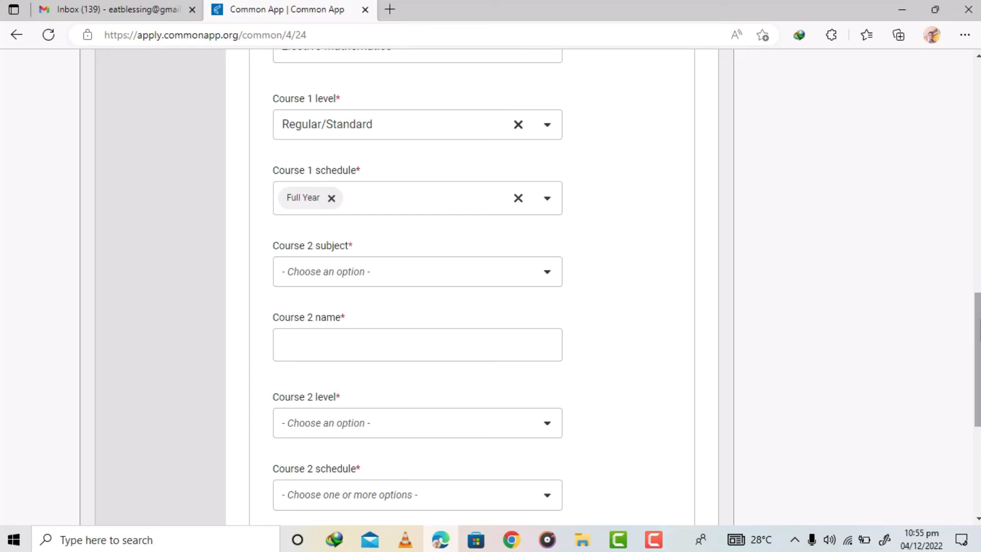
pyautogui.scroll(2, 418, 286)
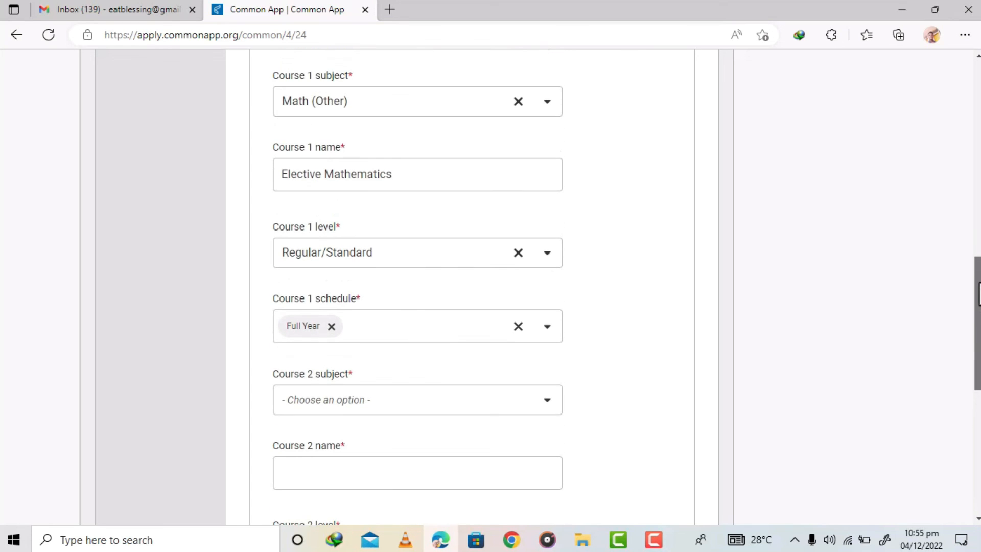
pyautogui.scroll(-3, 407, 152)
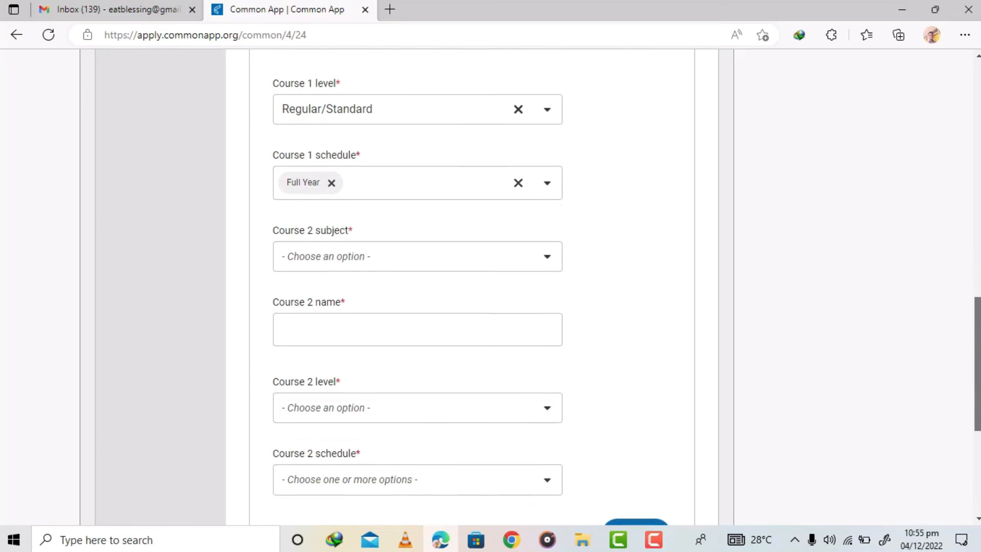
pyautogui.click(339, 251)
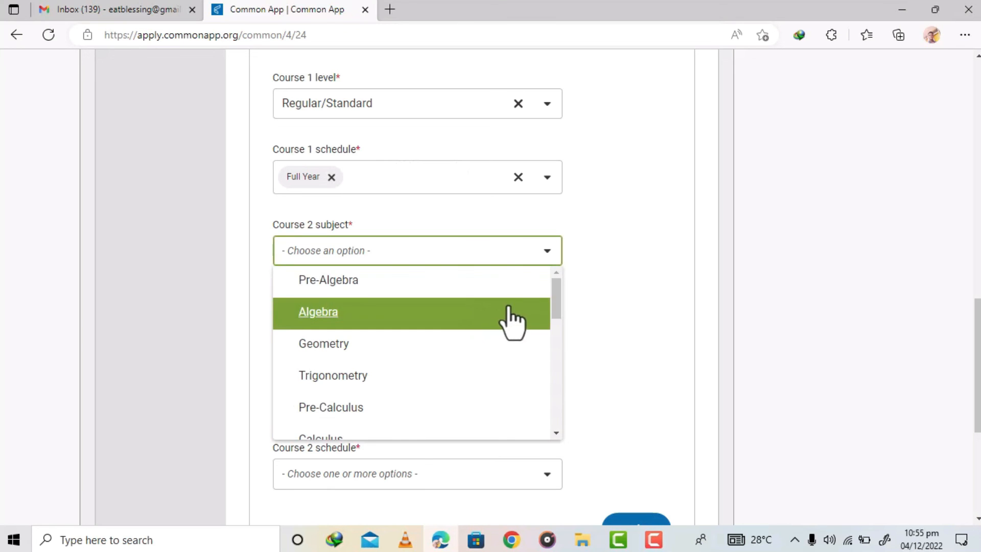
pyautogui.click(592, 300)
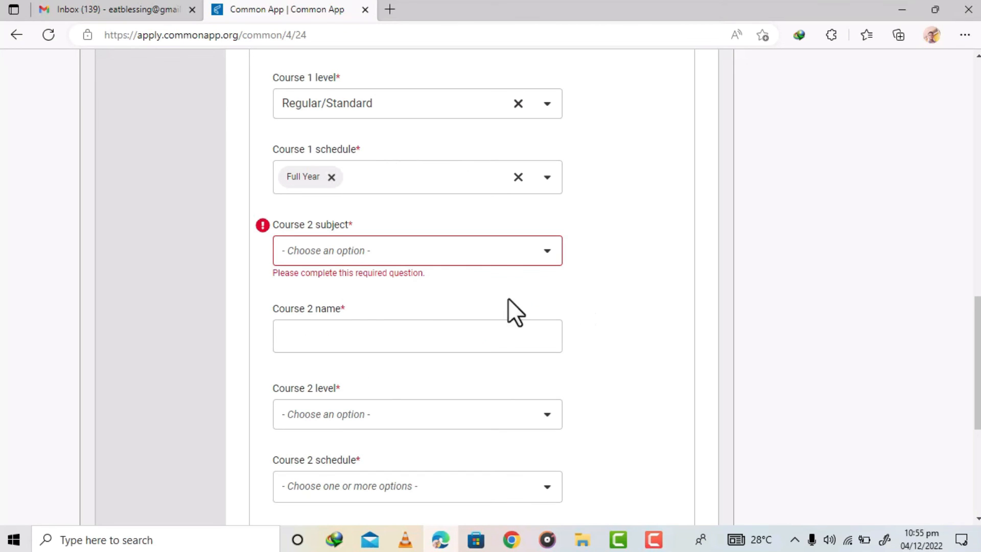
pyautogui.click(362, 332)
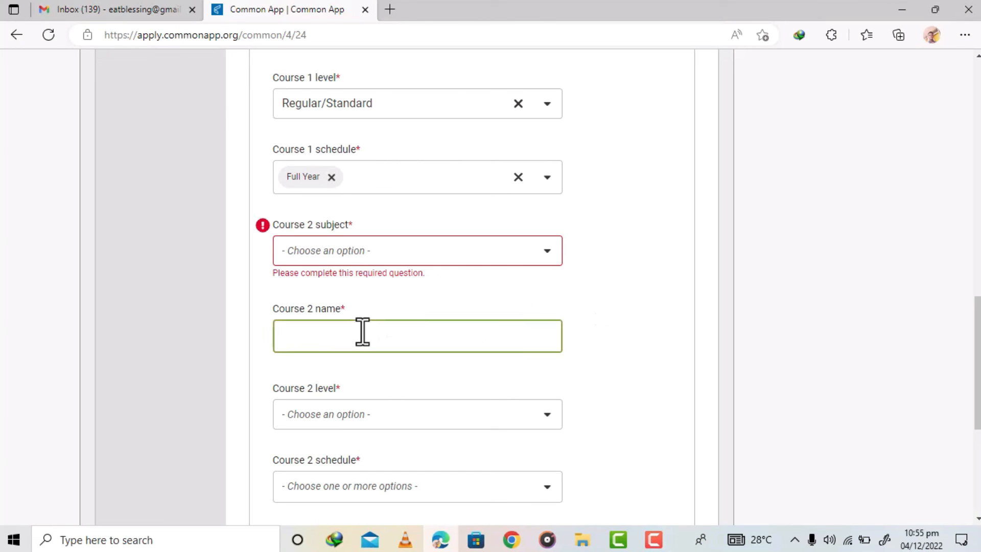
pyautogui.write('Sicj')
pyautogui.press('BackSpace')
pyautogui.press('BackSpace')
pyautogui.write('ocial studies')
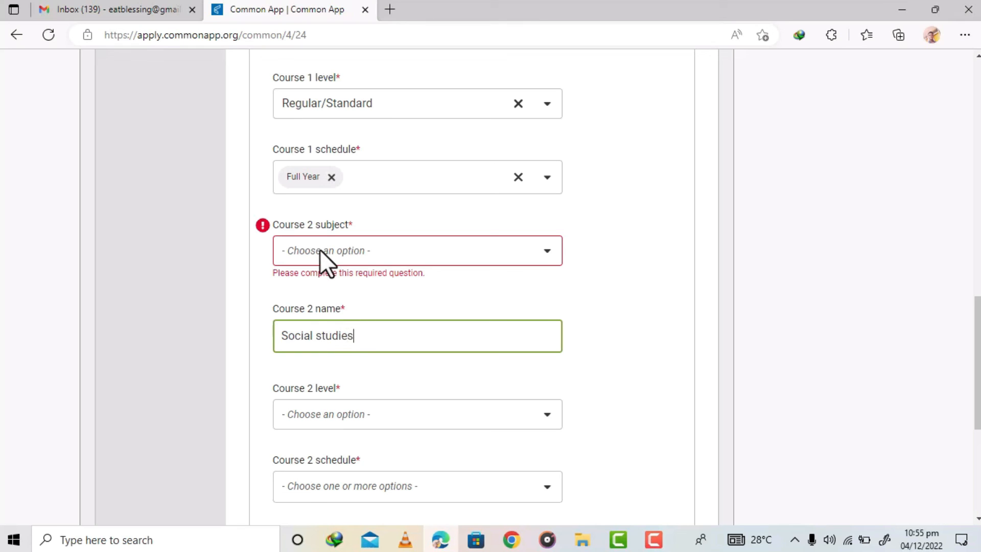
# - Set the Course 2 subject to History/Social Science and the Course 2 level to Regular/Standard
pyautogui.click(320, 249)
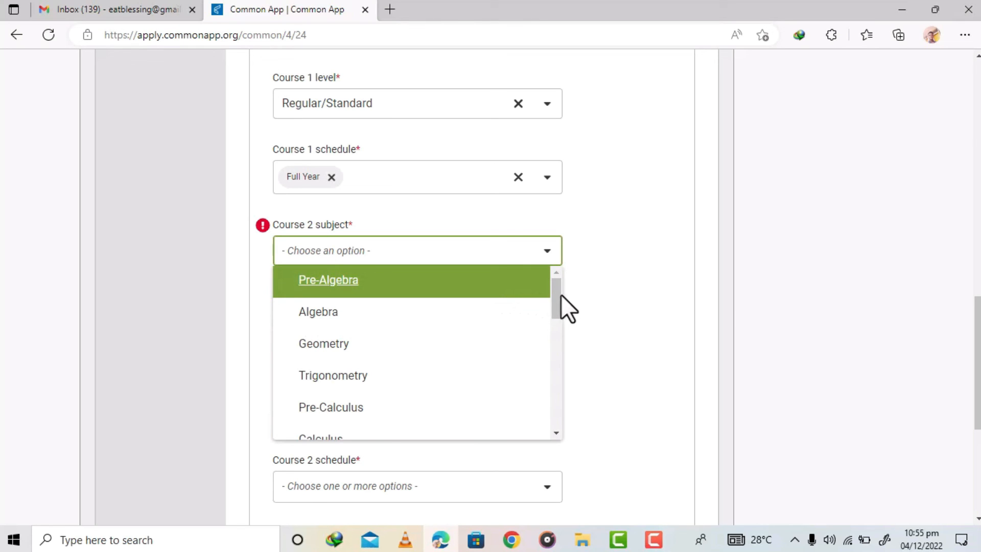
pyautogui.moveTo(556, 296); pyautogui.dragTo(556, 366)
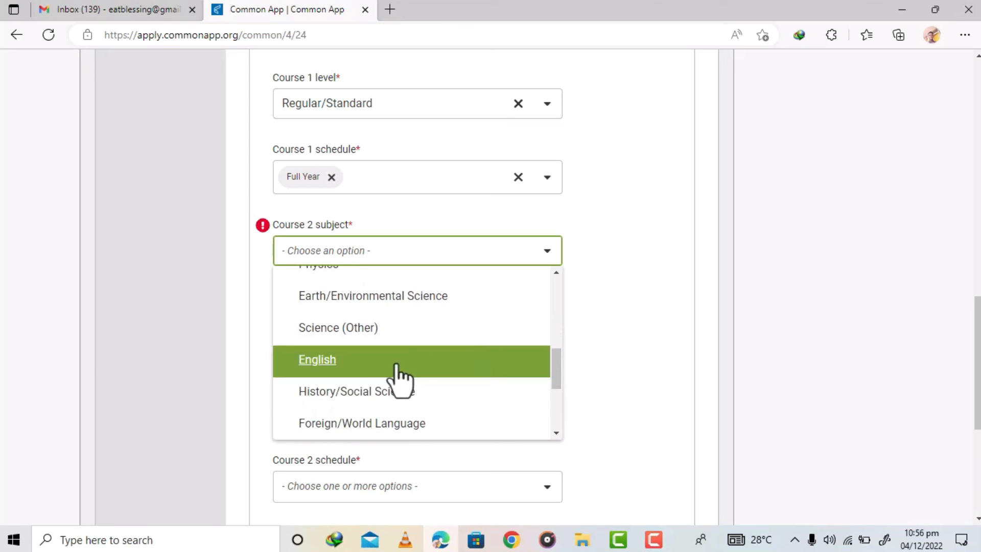
pyautogui.click(347, 402)
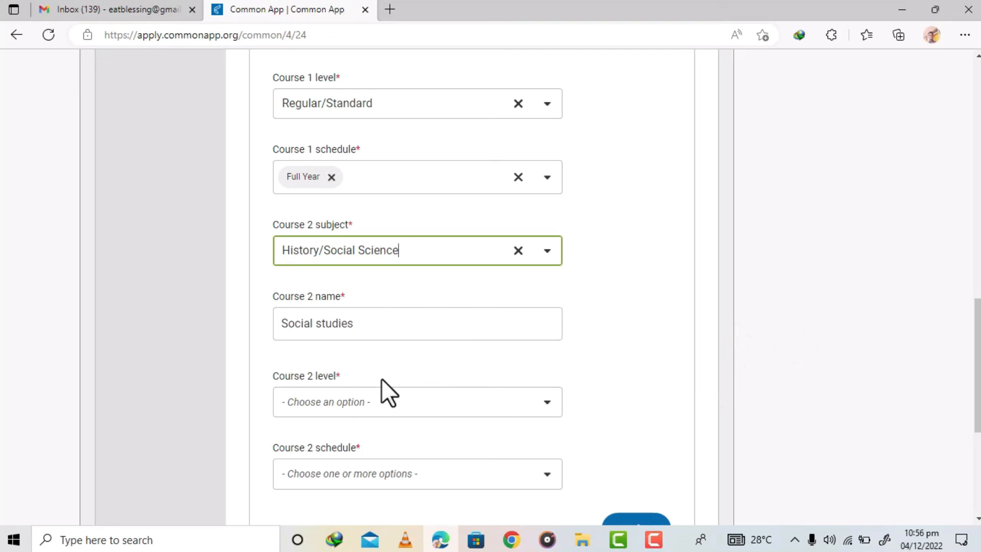
pyautogui.click(350, 403)
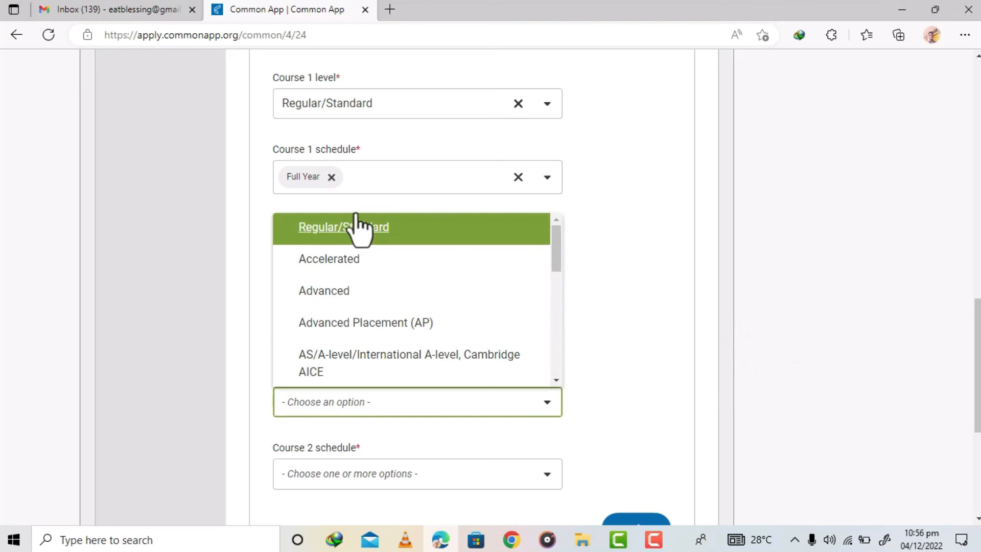
pyautogui.click(376, 240)
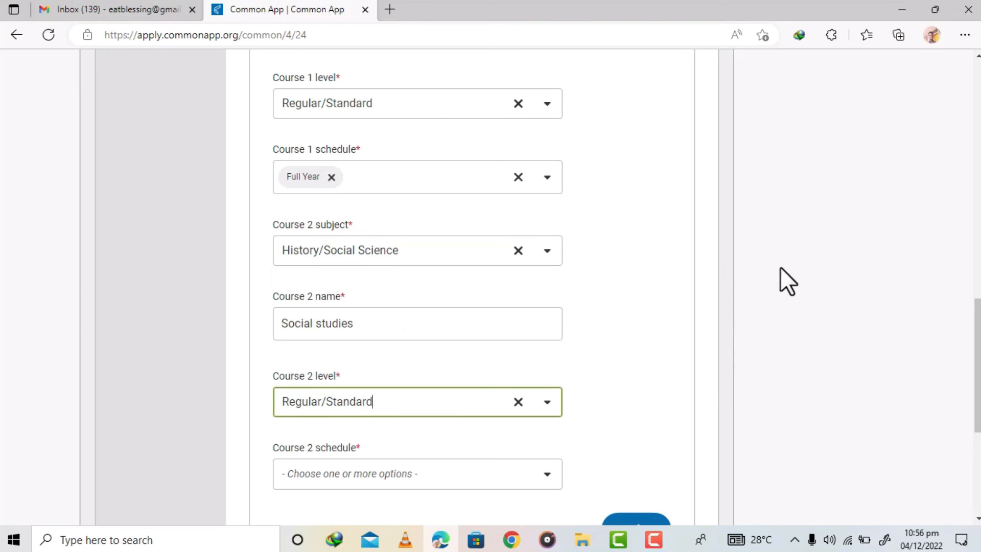
# - Set the Course 2 schedule to Full Year and save the current year courses section
pyautogui.scroll(-3, 977, 327)
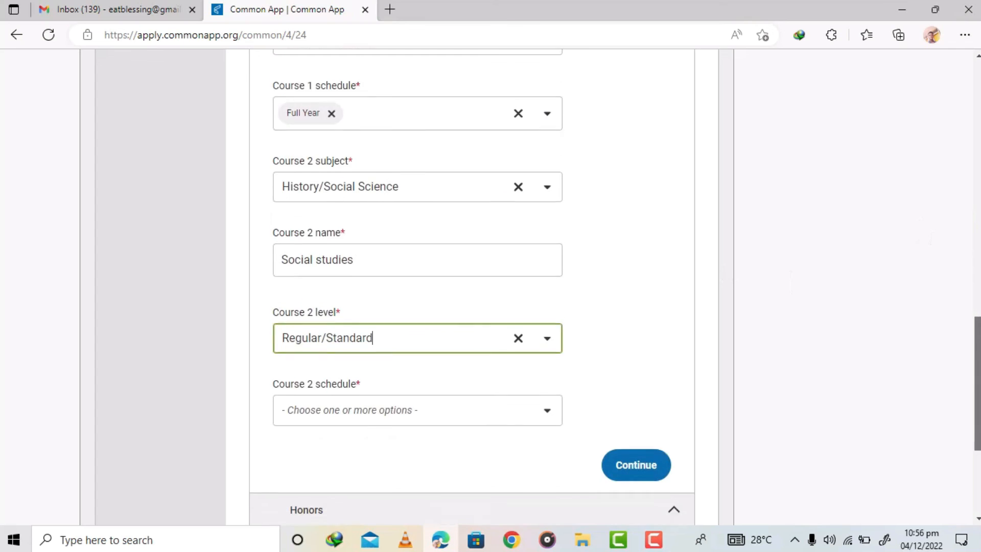
pyautogui.click(483, 307)
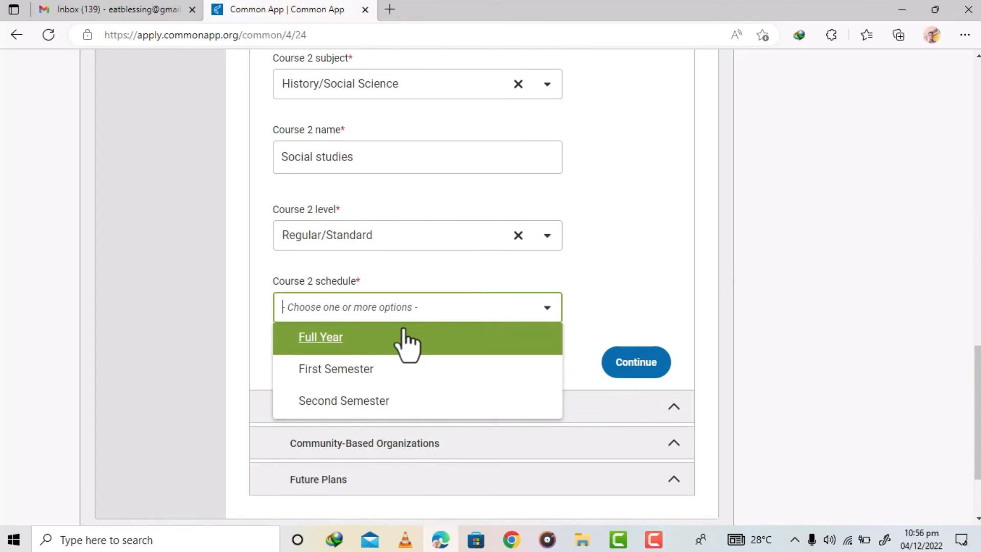
pyautogui.click(383, 338)
pyautogui.click(654, 308)
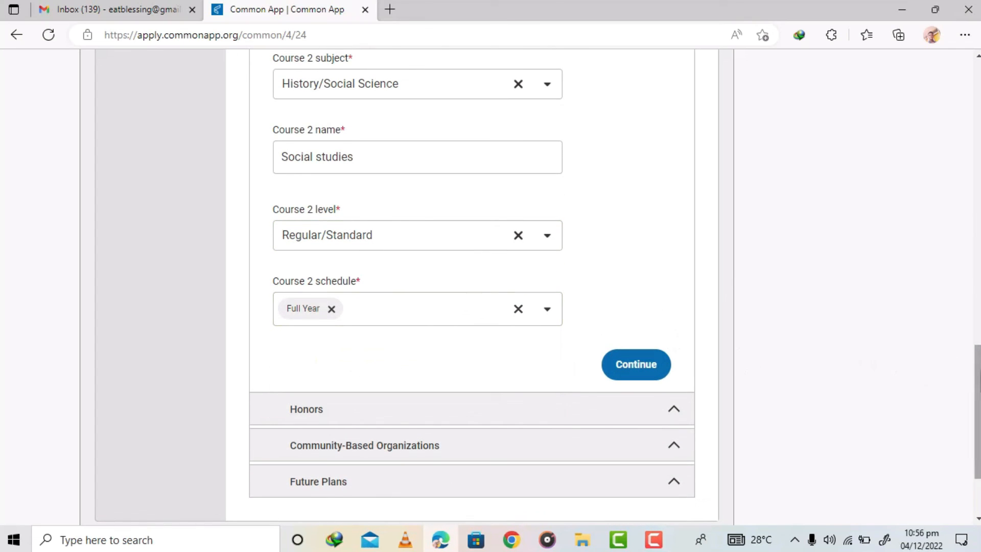
pyautogui.scroll(-1, 894, 361)
pyautogui.click(642, 307)
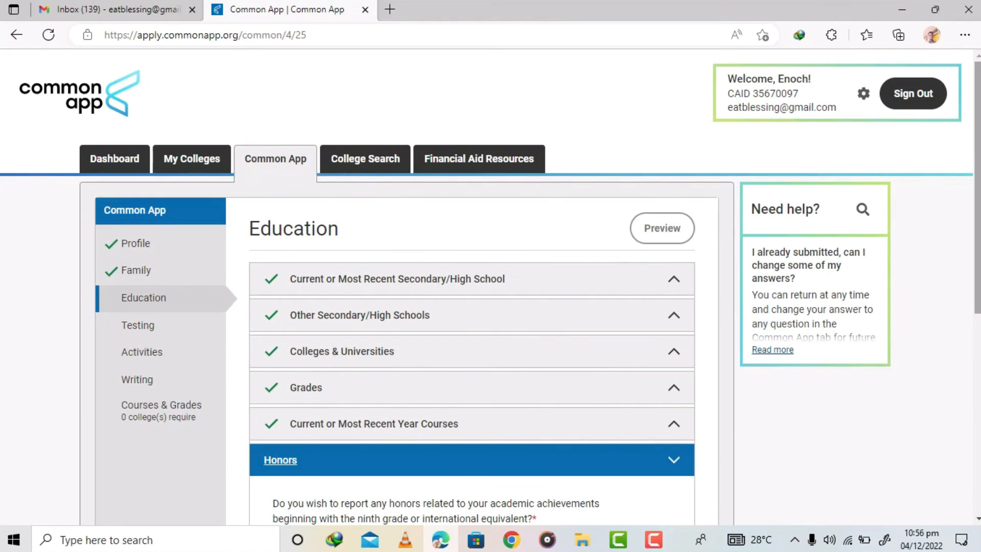
# - Answer Yes to reporting honors related to academic achievements
pyautogui.scroll(-5, 470, 354)
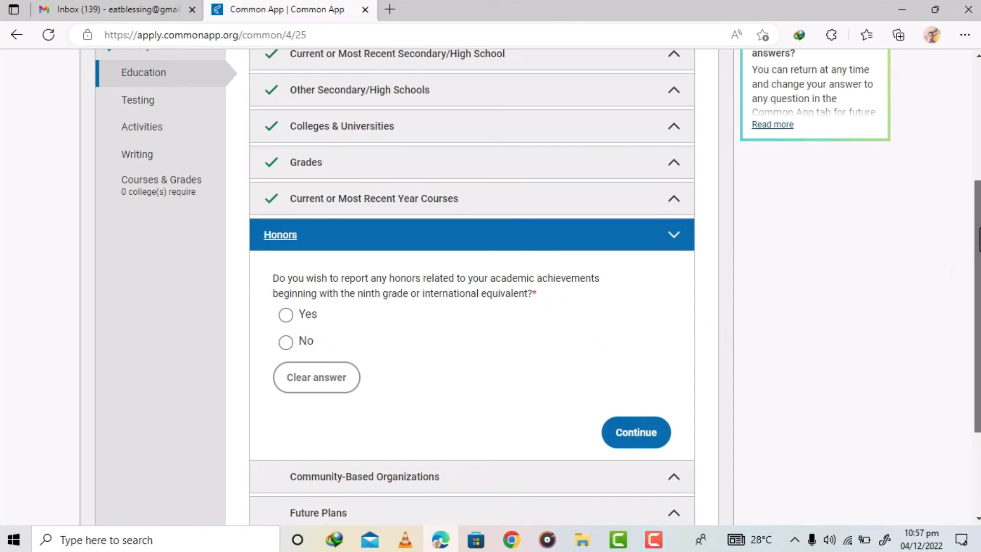
pyautogui.scroll(-2, 979, 240)
pyautogui.moveTo(977, 361); pyautogui.dragTo(977, 367)
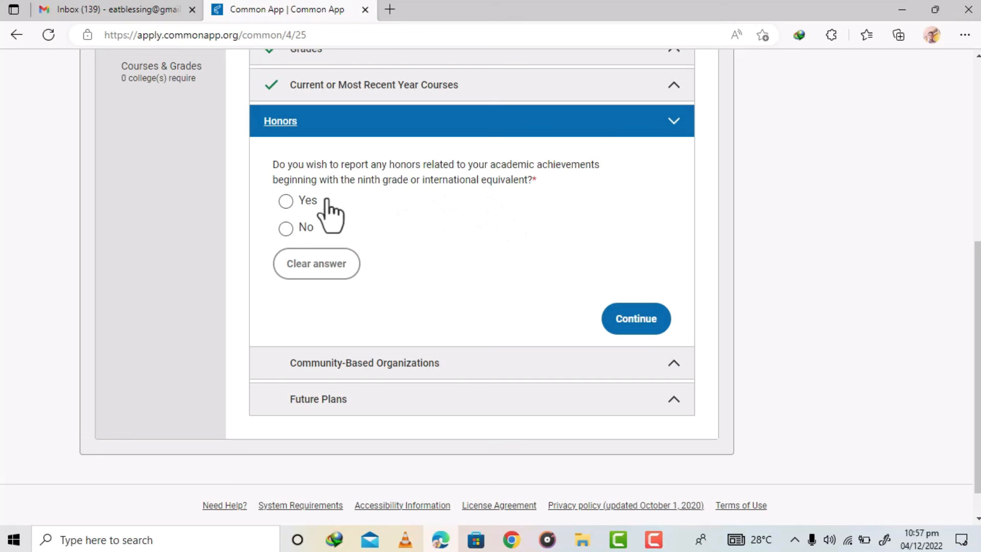
pyautogui.click(287, 202)
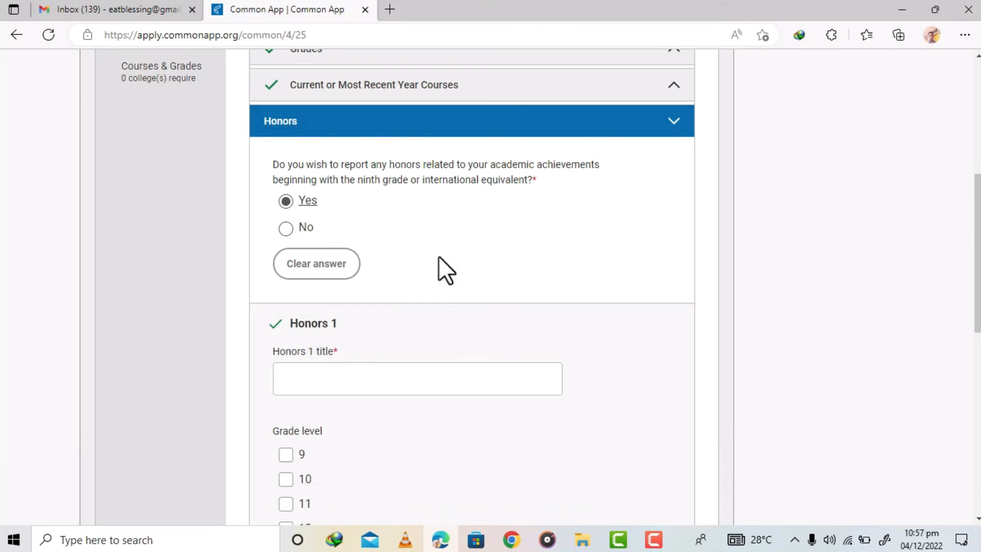
# - Enter Best boy of the week as the Honors 1 title
pyautogui.moveTo(978, 228); pyautogui.dragTo(978, 280)
pyautogui.click(429, 219)
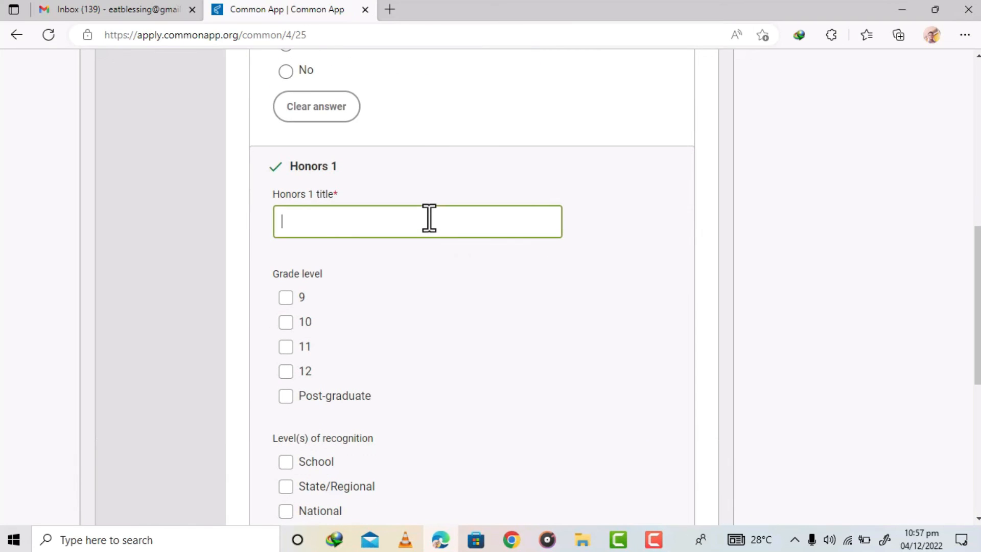
pyautogui.write('Best boy of the week')
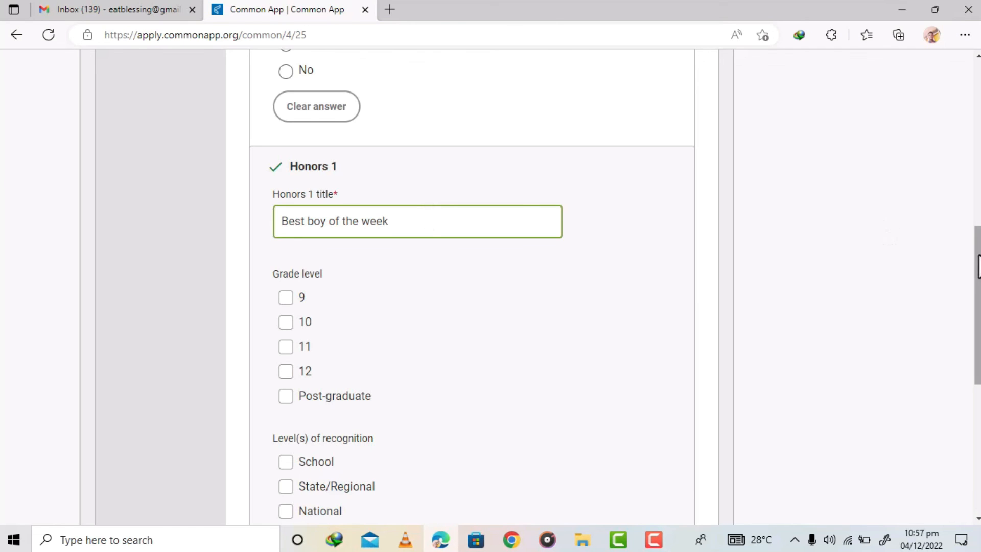
# - Tag the honor with grade level 9 and School recognition, then save the Honors section
pyautogui.scroll(-1, 977, 271)
pyautogui.scroll(-1, 976, 278)
pyautogui.scroll(1, 975, 279)
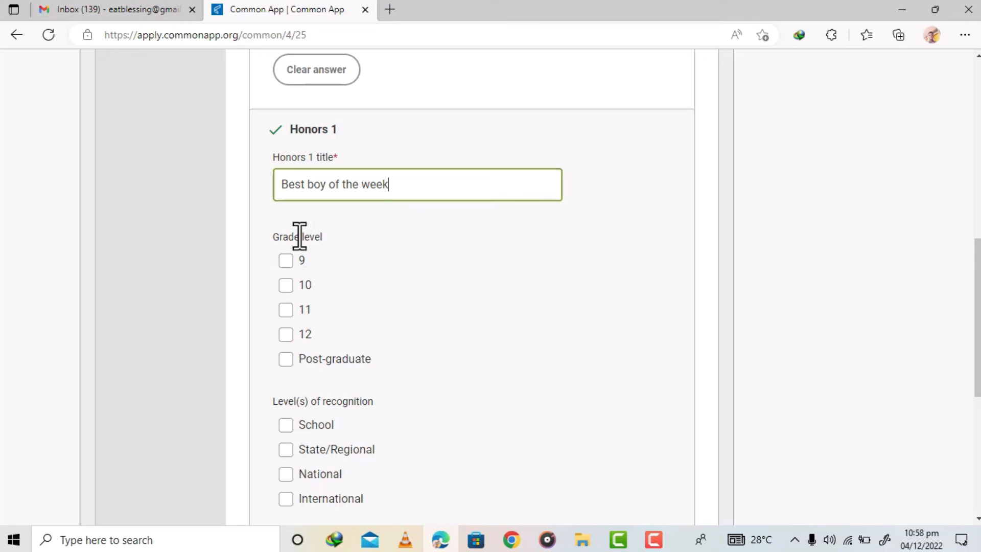
pyautogui.click(286, 261)
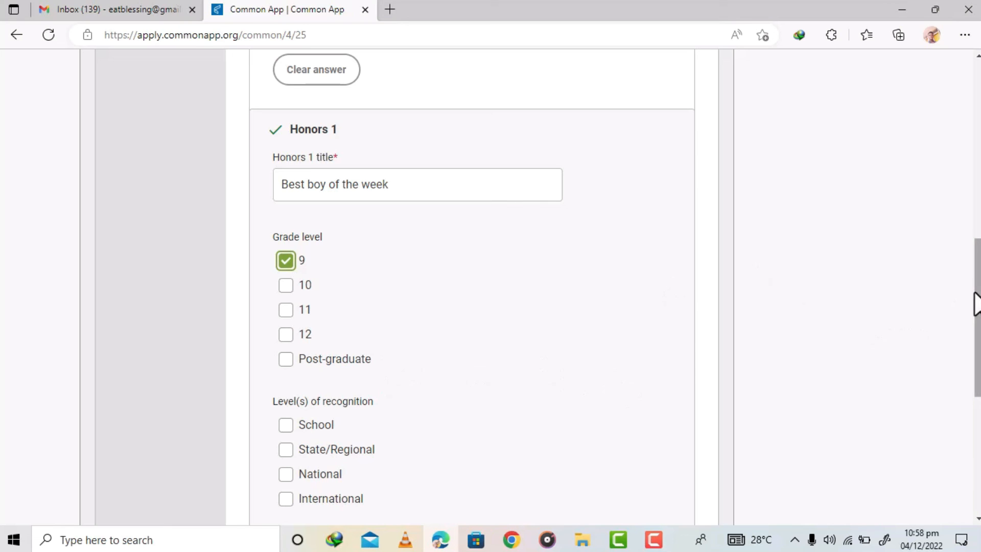
pyautogui.moveTo(976, 302); pyautogui.dragTo(978, 361)
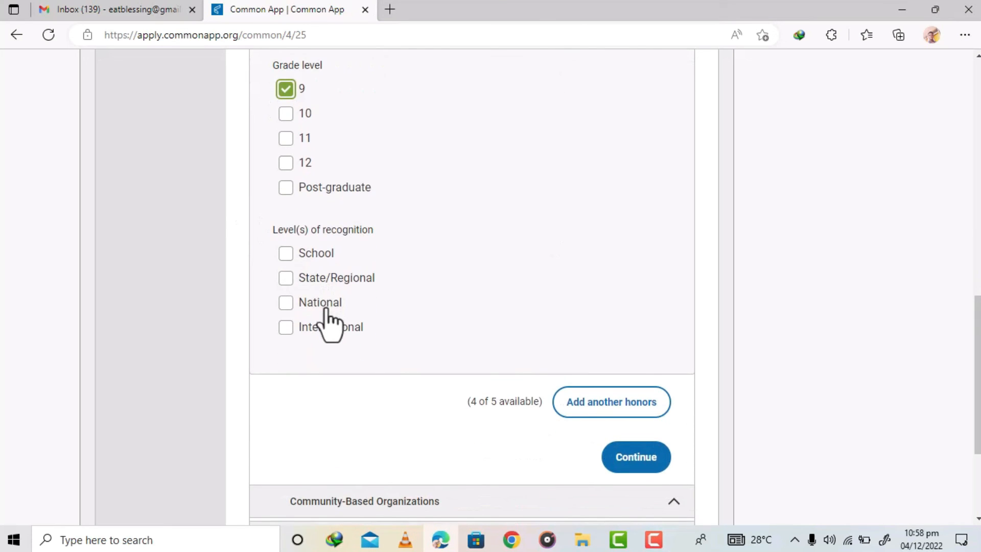
pyautogui.click(284, 254)
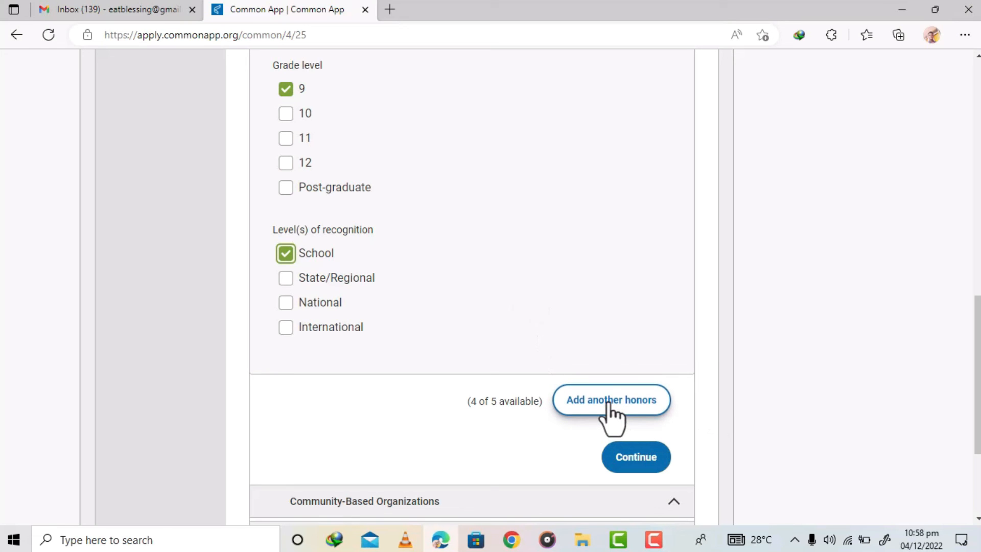
pyautogui.click(644, 466)
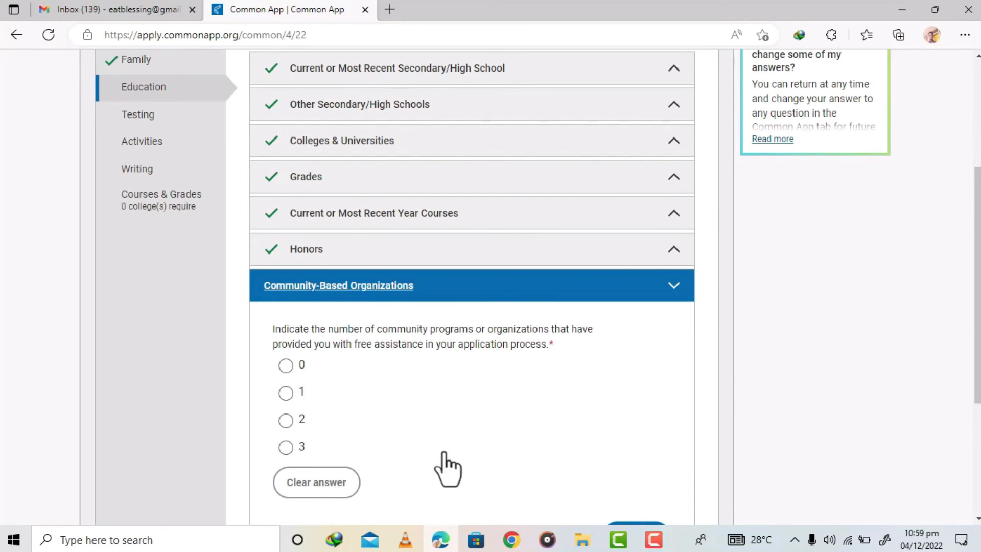
# - Report 0 community-based organizations providing free assistance and save the section
pyautogui.click(285, 364)
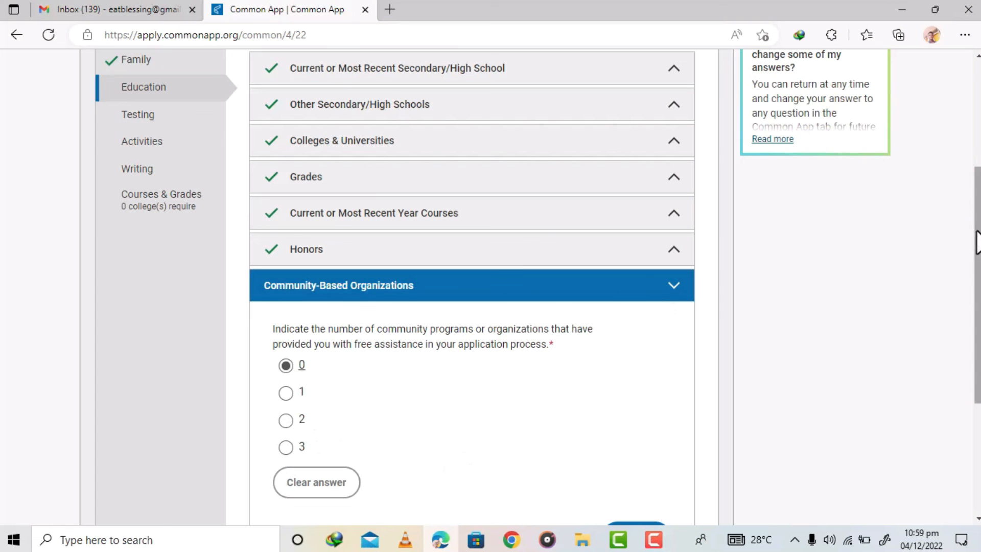
pyautogui.scroll(-1, 538, 287)
pyautogui.scroll(-3, 638, 307)
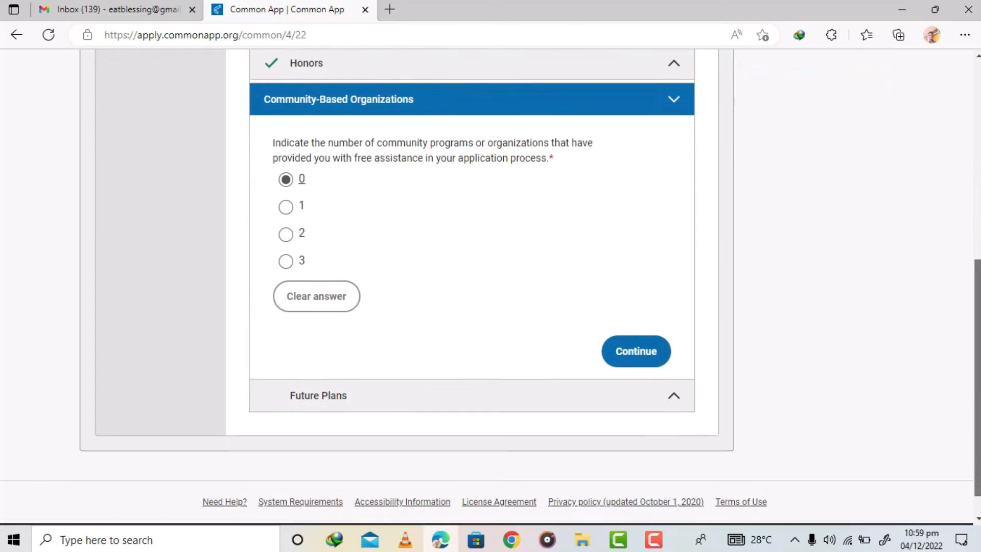
pyautogui.click(629, 342)
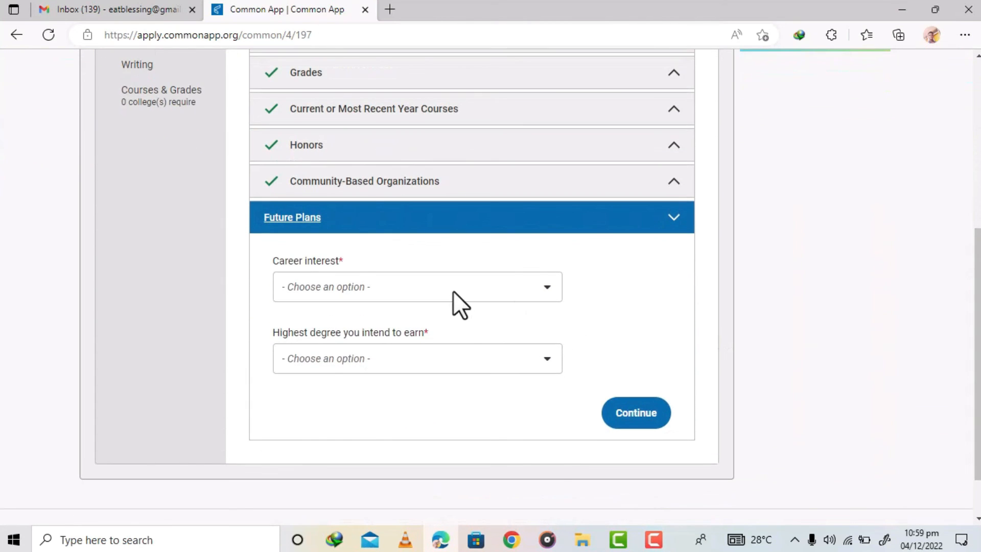
# - Set the career interest to Physician
pyautogui.click(445, 288)
pyautogui.write('Ph')
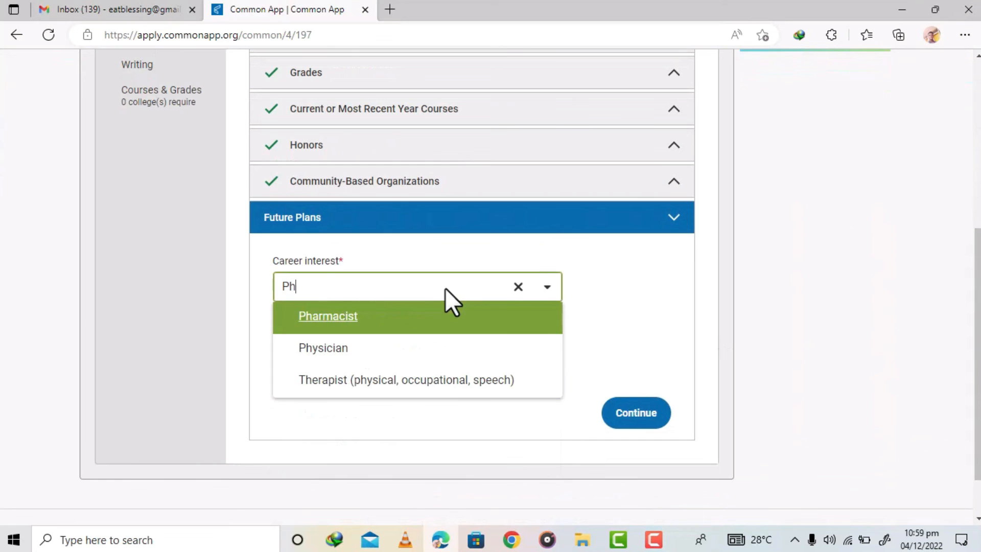
pyautogui.click(355, 351)
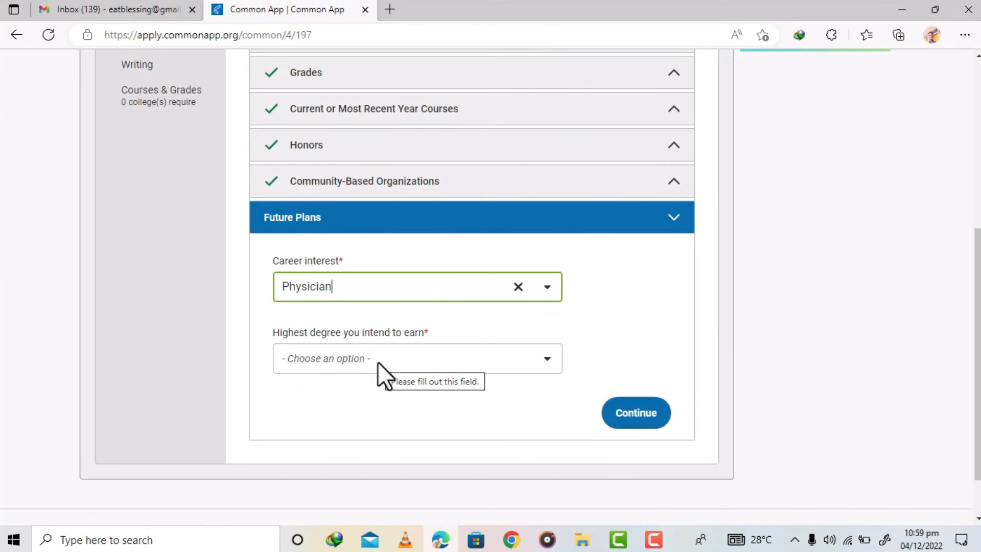
# - Set the highest intended degree to Medicine (MD, DO, DVM, DDS) and save the Future Plans section
pyautogui.click(378, 361)
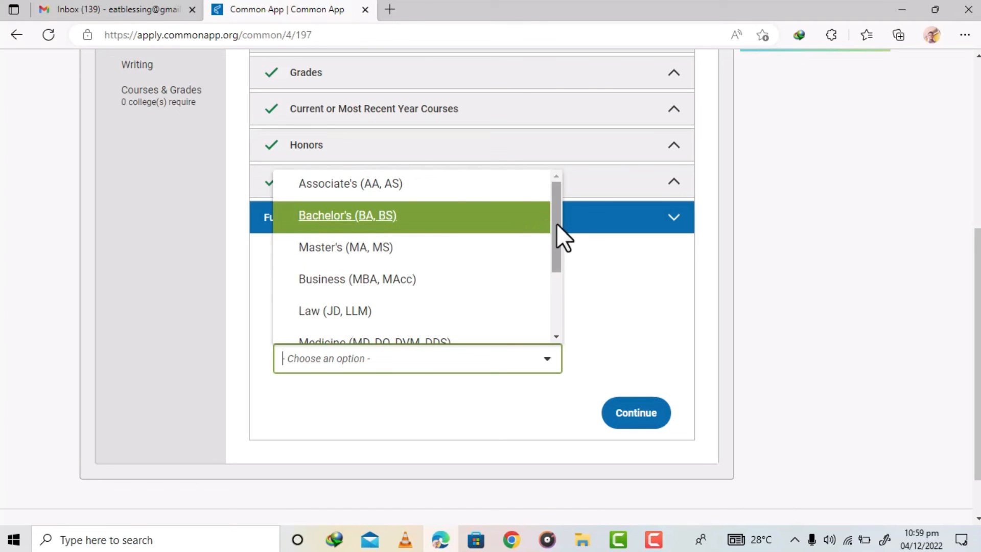
pyautogui.moveTo(557, 223); pyautogui.dragTo(559, 251)
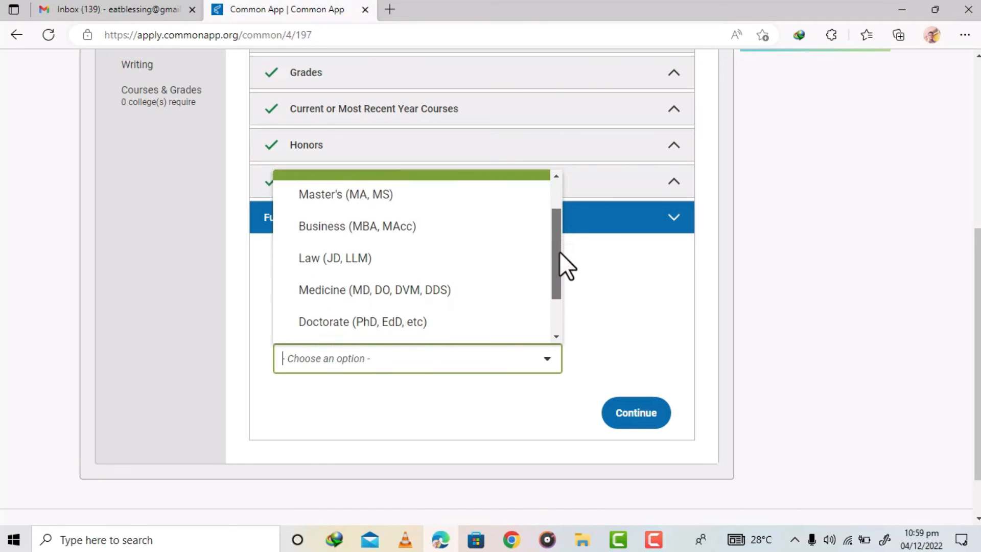
pyautogui.click(346, 297)
pyautogui.click(639, 422)
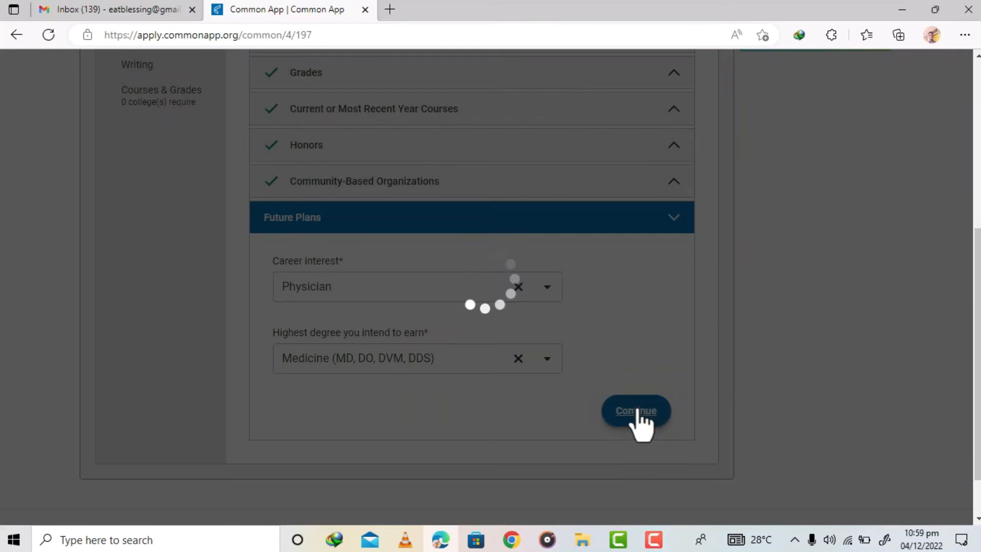